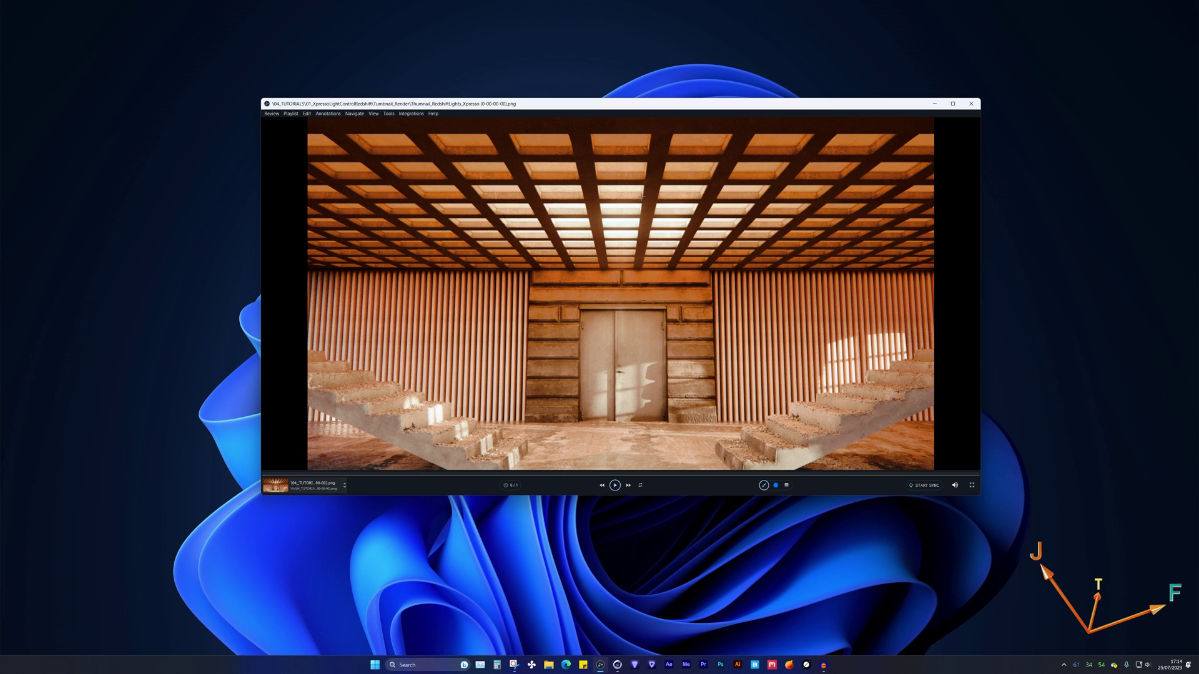
# Step: Circle the bright ceiling panels and add a rightward arrow in cineSync, then return to Cinema 4D
pyautogui.moveTo(627, 177)
pyautogui.mouseDown()
pyautogui.moveTo(558, 210)
pyautogui.moveTo(607, 257)
pyautogui.moveTo(695, 230)
pyautogui.moveTo(662, 183)
pyautogui.moveTo(617, 180)
pyautogui.mouseUp()
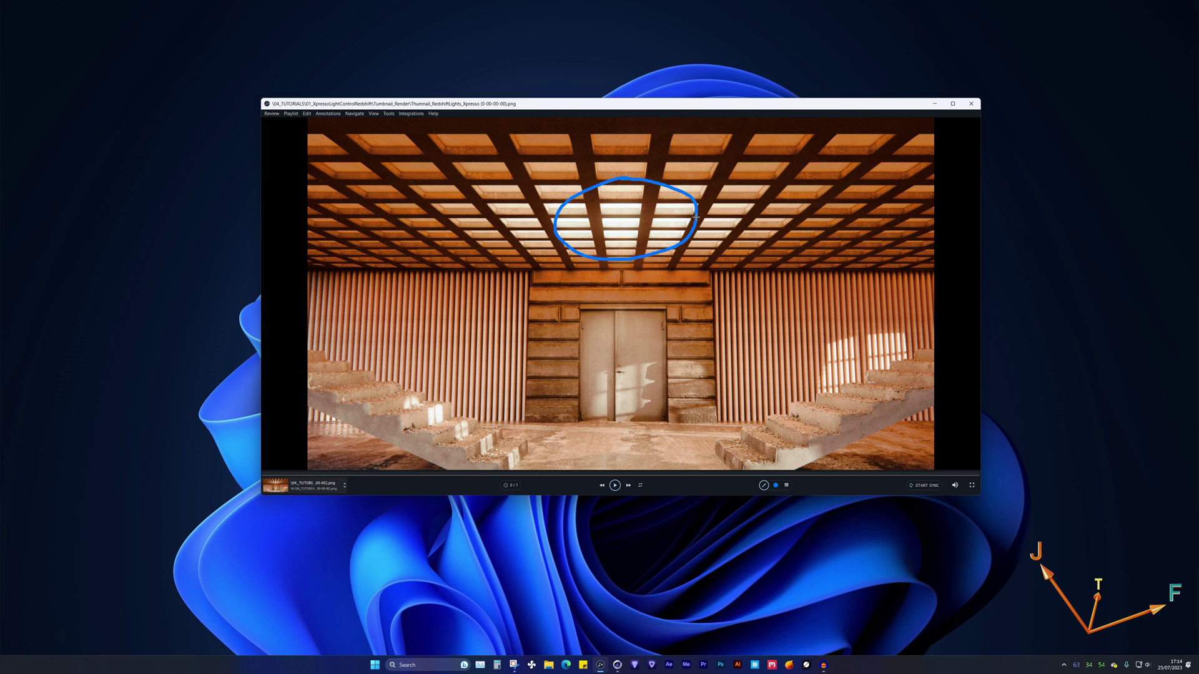
pyautogui.moveTo(695, 217)
pyautogui.mouseDown()
pyautogui.moveTo(884, 225)
pyautogui.moveTo(872, 237)
pyautogui.mouseUp()
pyautogui.click(934, 105)
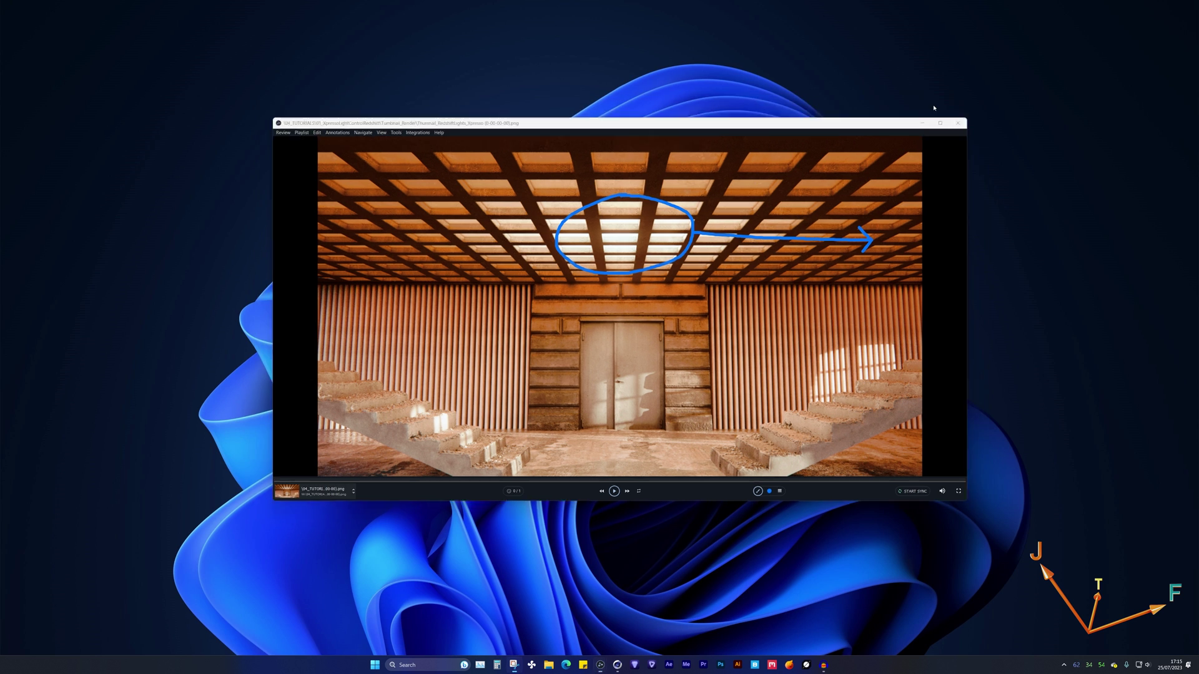
pyautogui.click(618, 666)
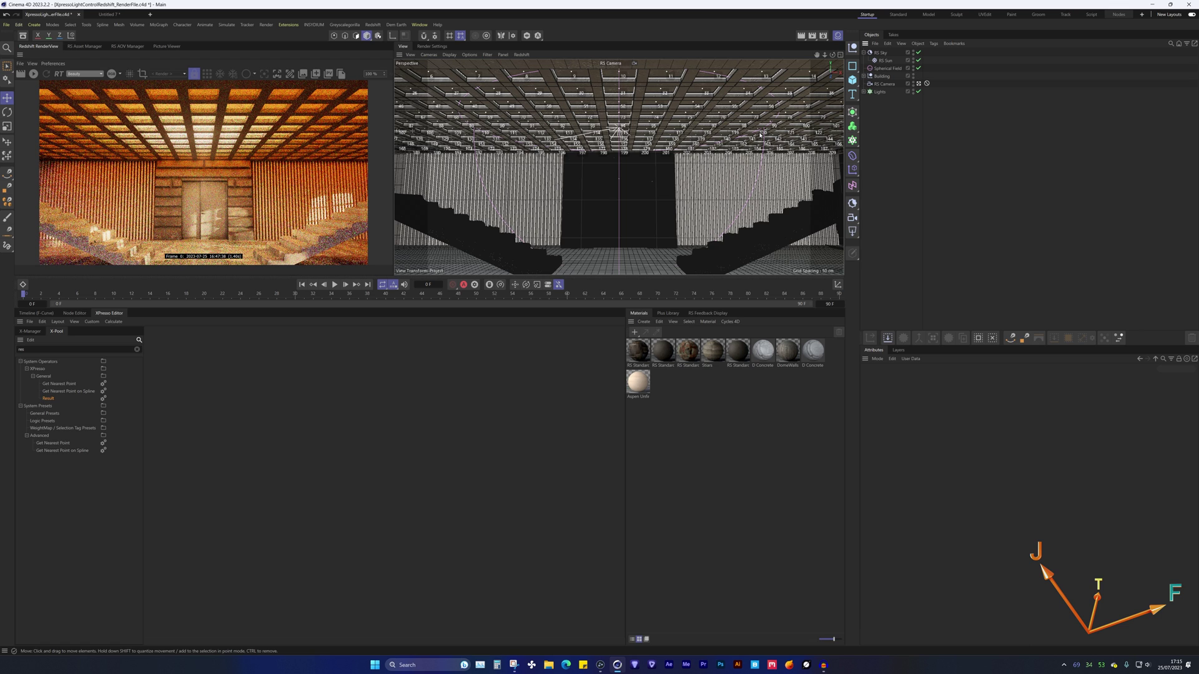
# Step: Expand the Lights cloner and inspect RS Area Light 0, its XPresso tag and the Spherical Field
pyautogui.click(880, 92)
pyautogui.click(863, 91)
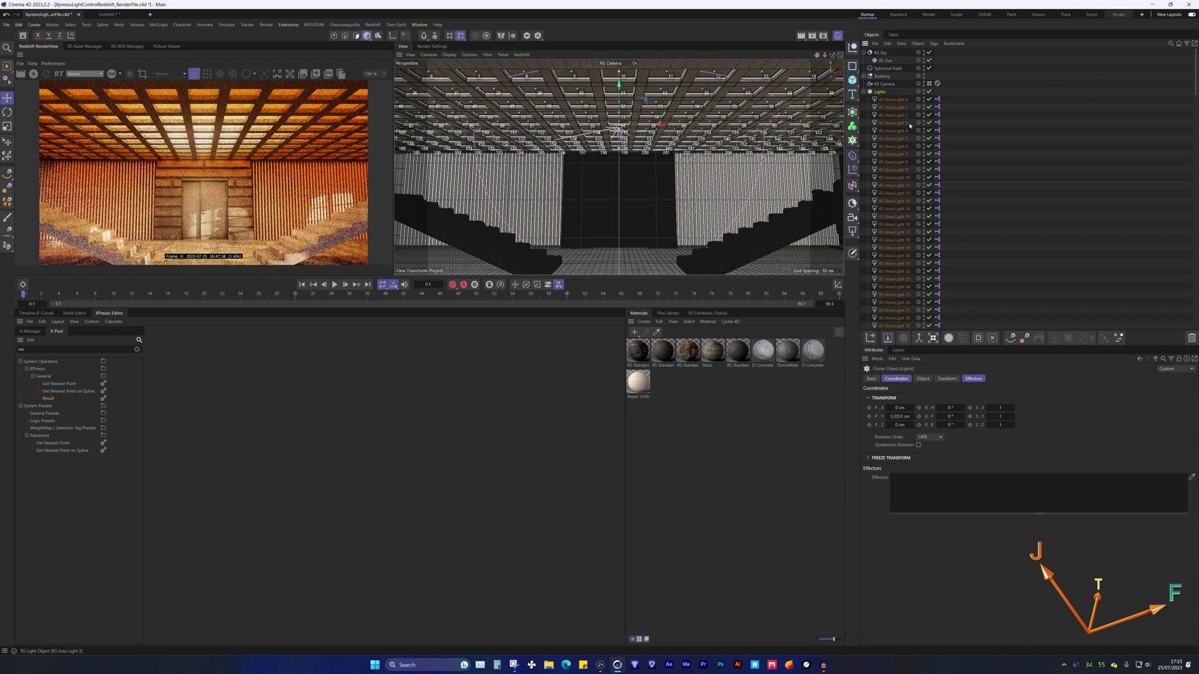
pyautogui.click(893, 99)
pyautogui.scroll(-10, 898, 195)
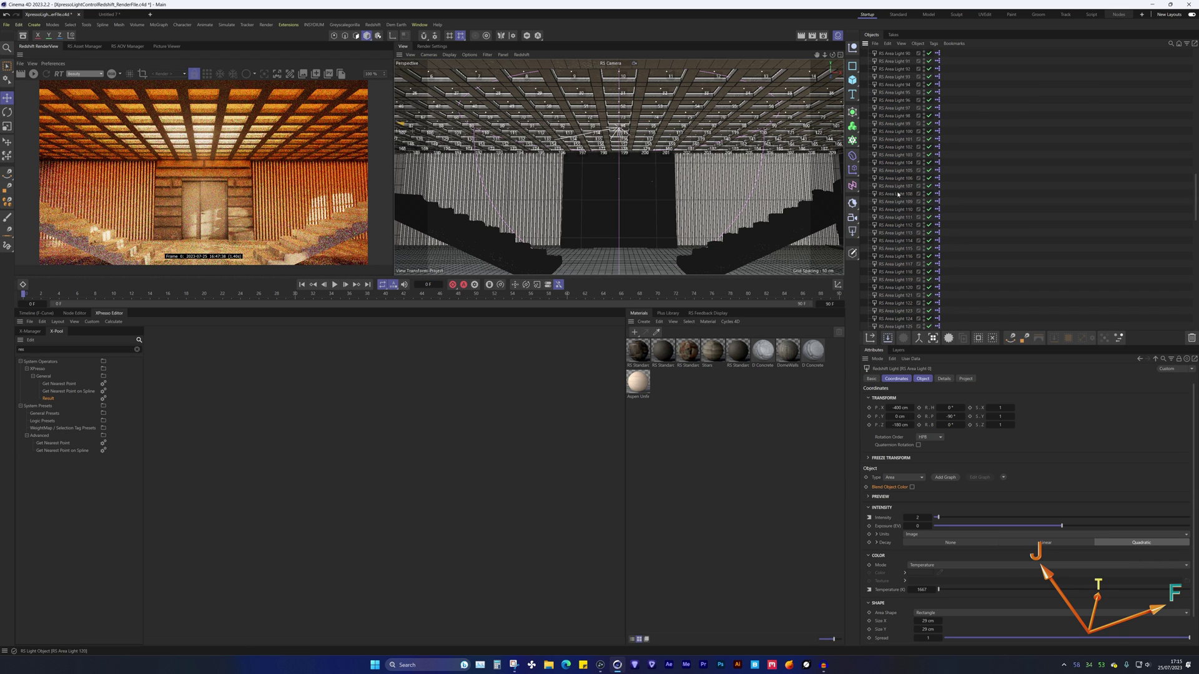
pyautogui.scroll(10, 898, 194)
pyautogui.click(937, 99)
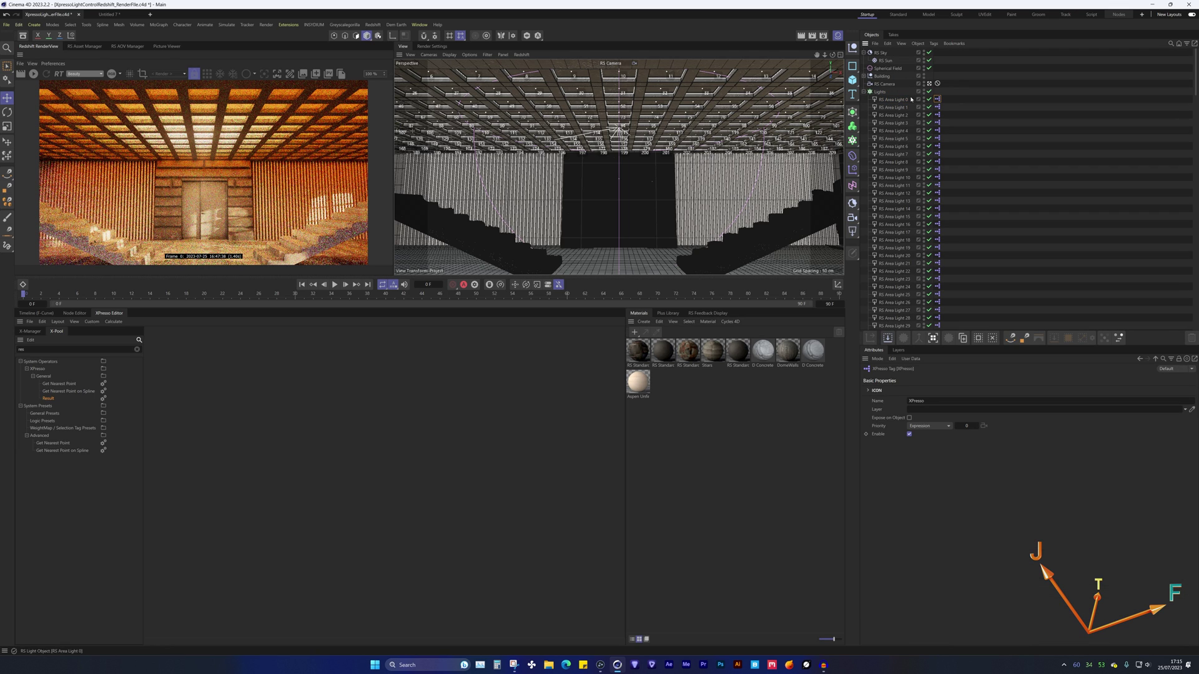
pyautogui.click(887, 68)
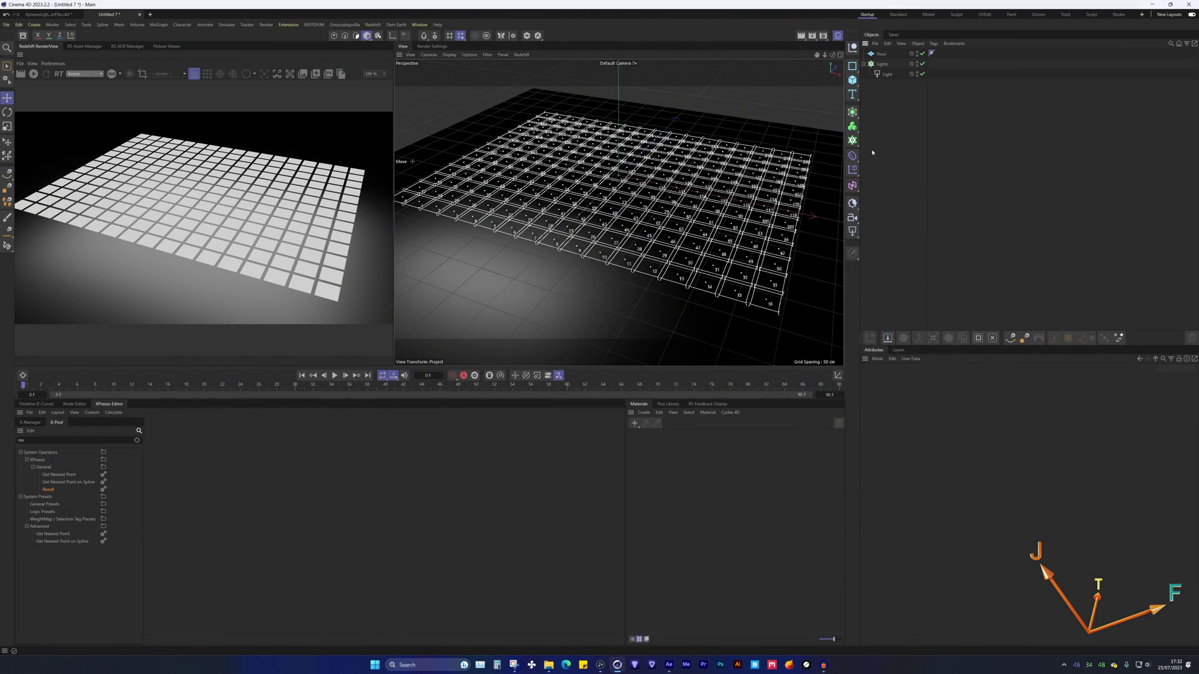
# Step: Confirm Redshift as the renderer in Render Settings
pyautogui.click(823, 36)
pyautogui.click(450, 65)
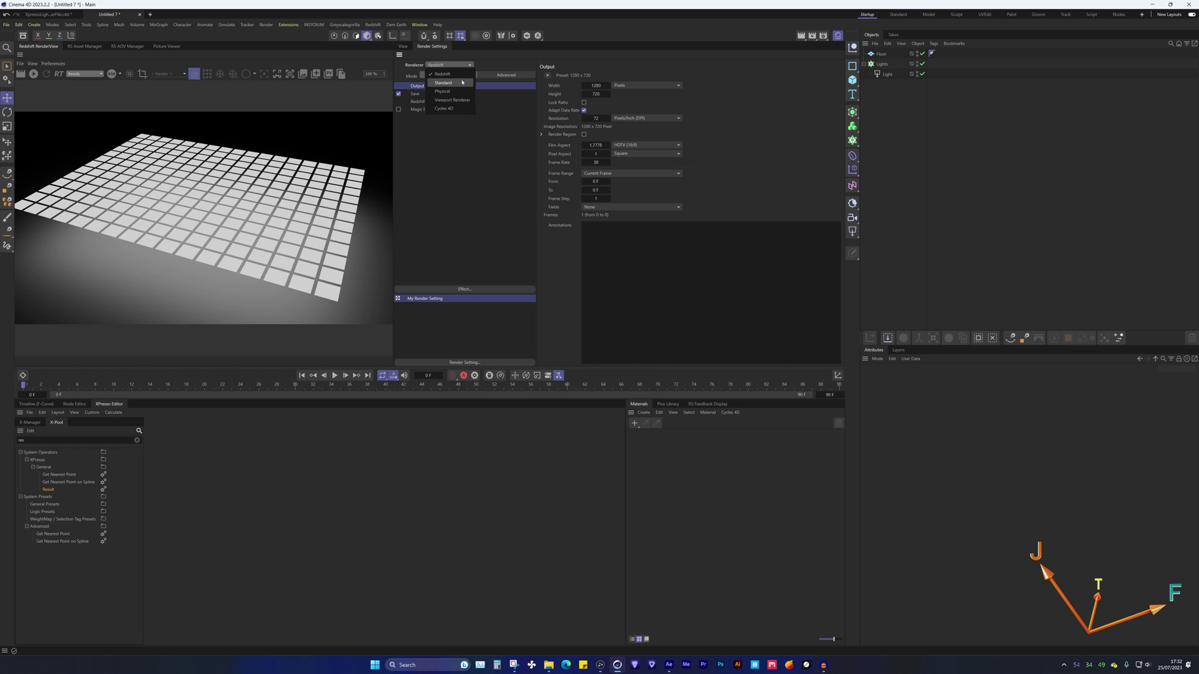
pyautogui.click(445, 75)
pyautogui.click(402, 46)
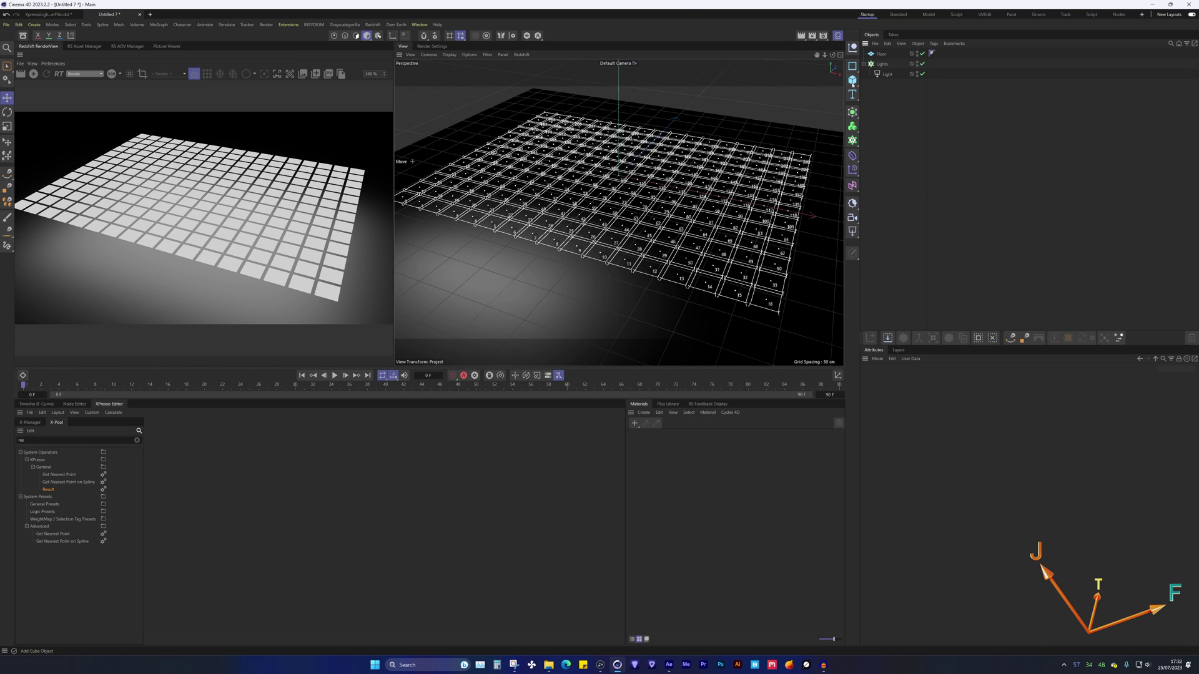
# Step: Review the Light, Lights cloner and Floor plane setup without adding anything
pyautogui.click(887, 75)
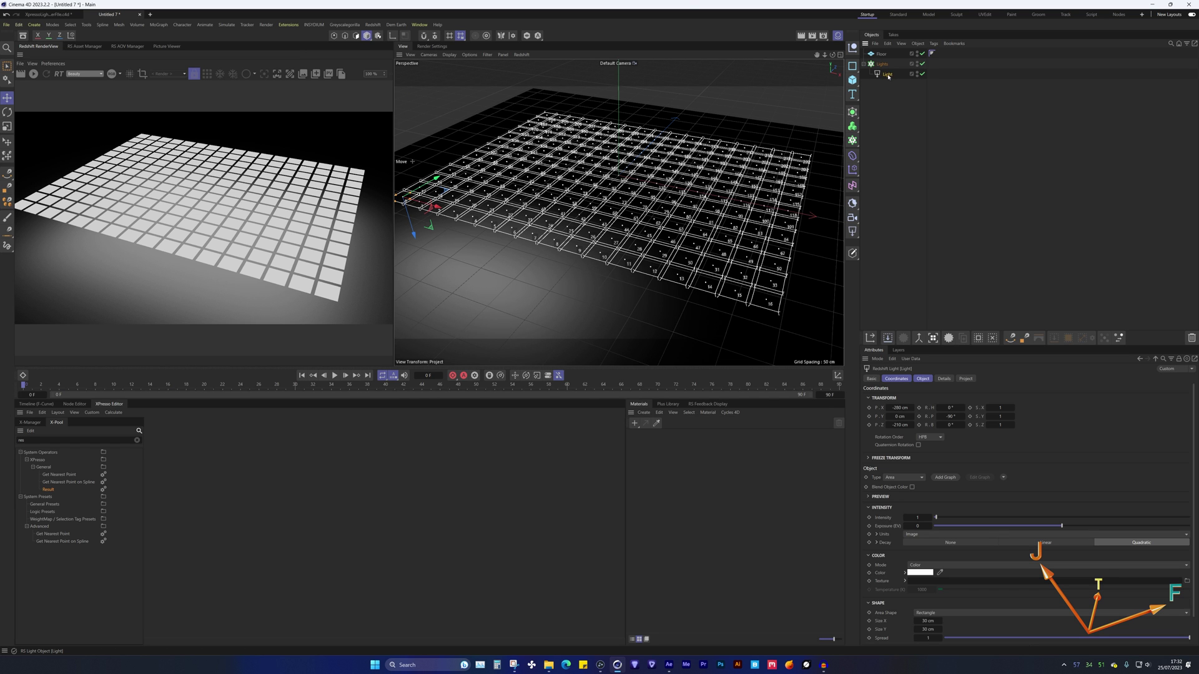
pyautogui.click(853, 232)
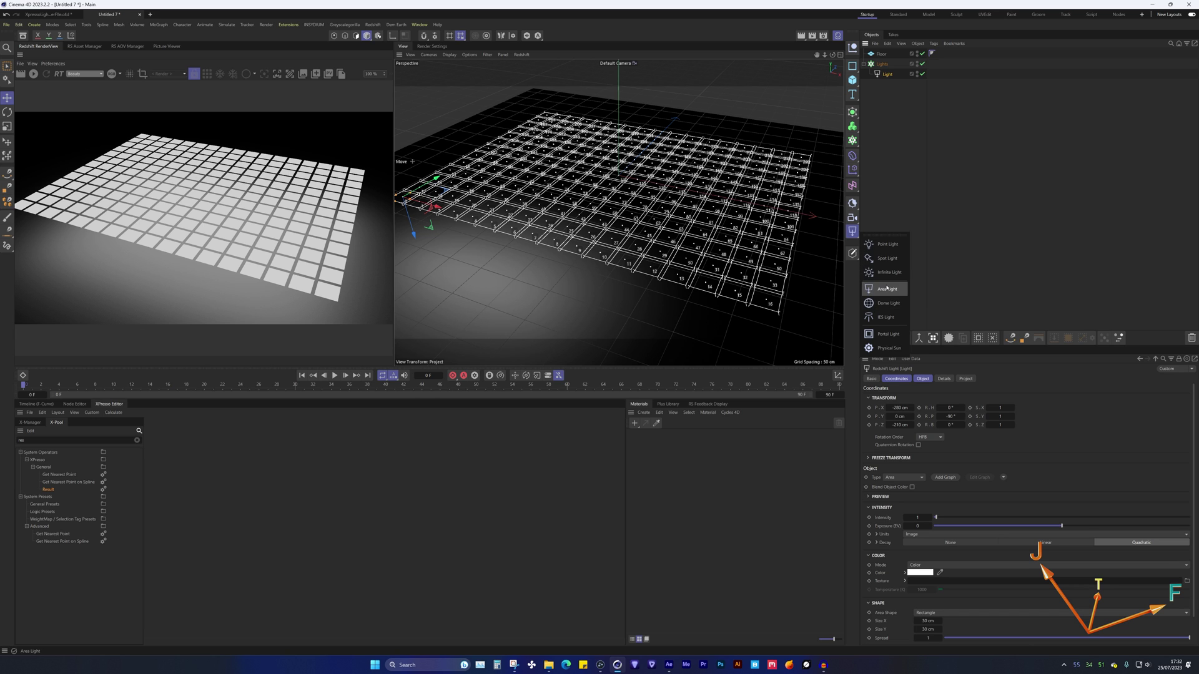
pyautogui.click(882, 64)
pyautogui.click(852, 140)
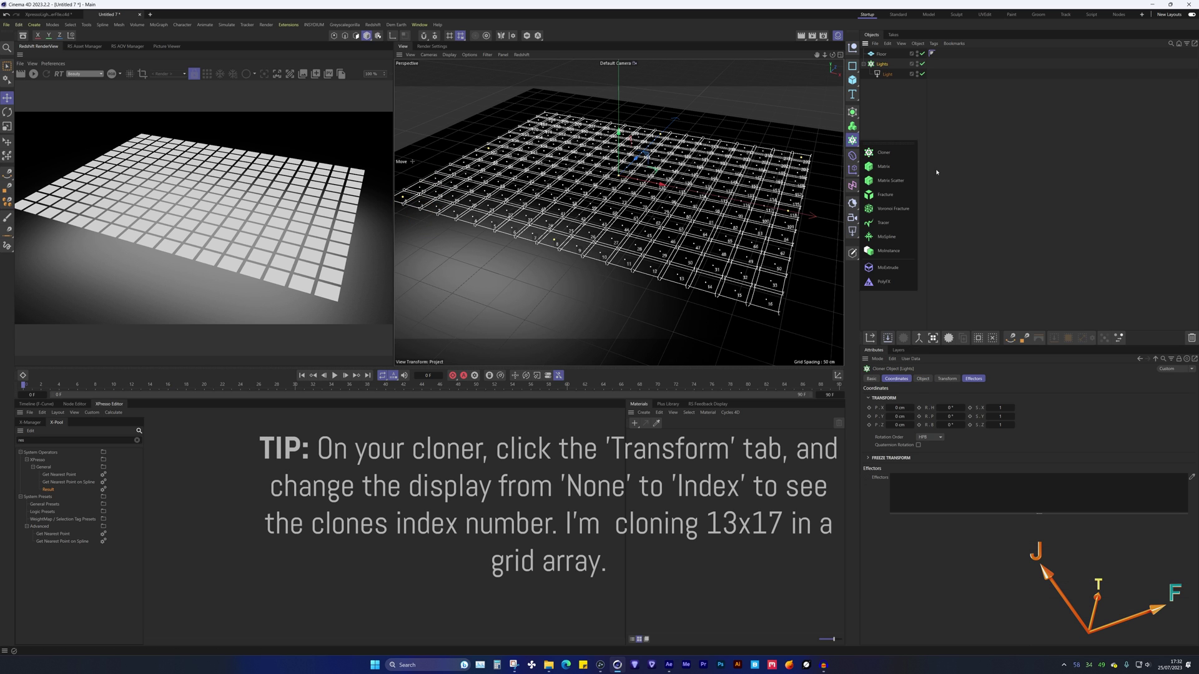
pyautogui.click(881, 53)
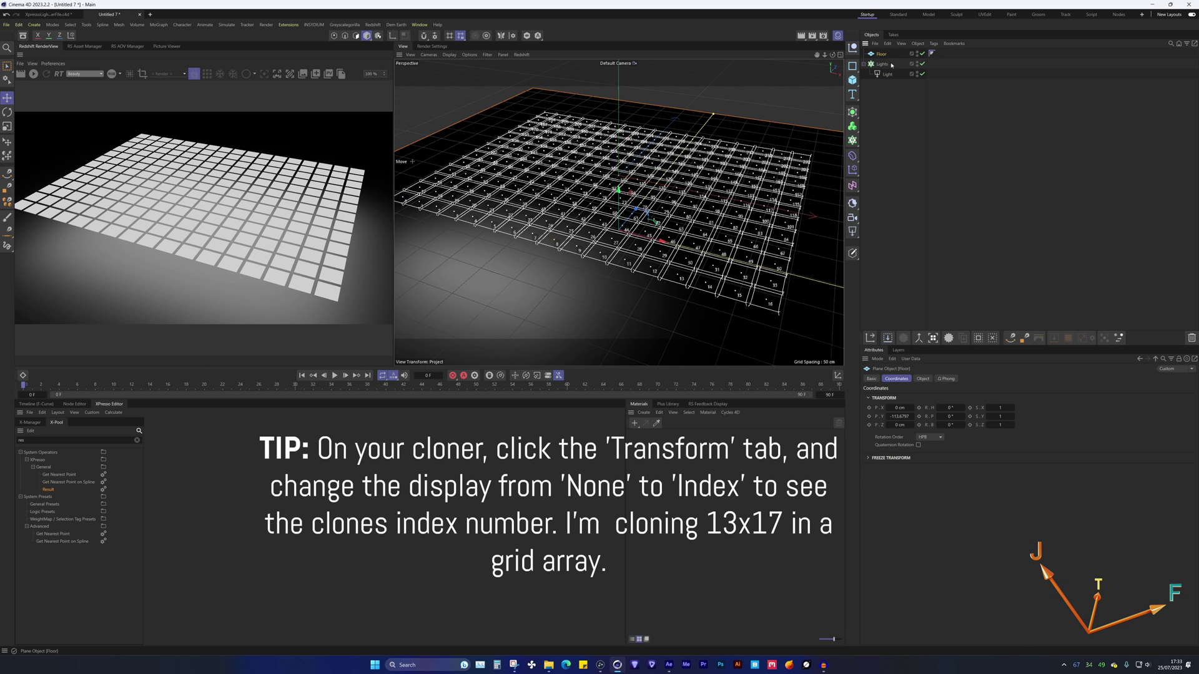
pyautogui.click(853, 80)
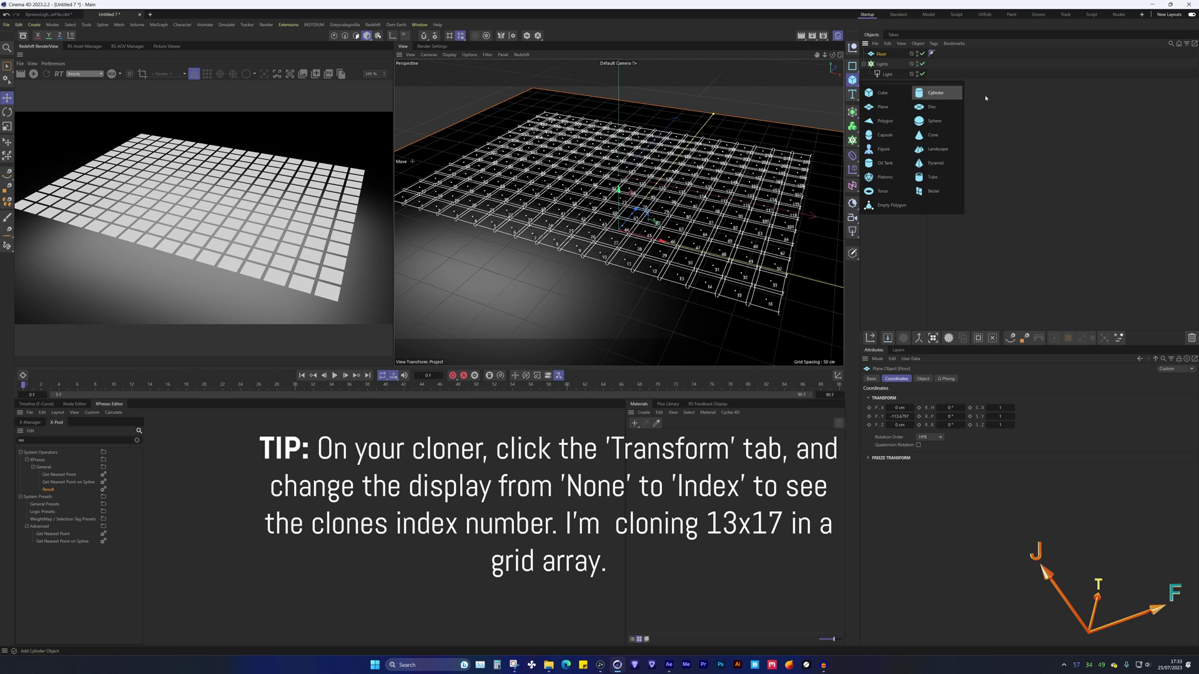
pyautogui.click(1073, 117)
# Step: Check the Light's settings, then start the Redshift interactive render of the panel grid
pyautogui.moveTo(607, 279)
pyautogui.keyDown('alt'); pyautogui.mouseDown()
pyautogui.moveTo(604, 252)
pyautogui.moveTo(604, 284)
pyautogui.mouseUp(); pyautogui.keyUp('alt')
pyautogui.click(929, 168)
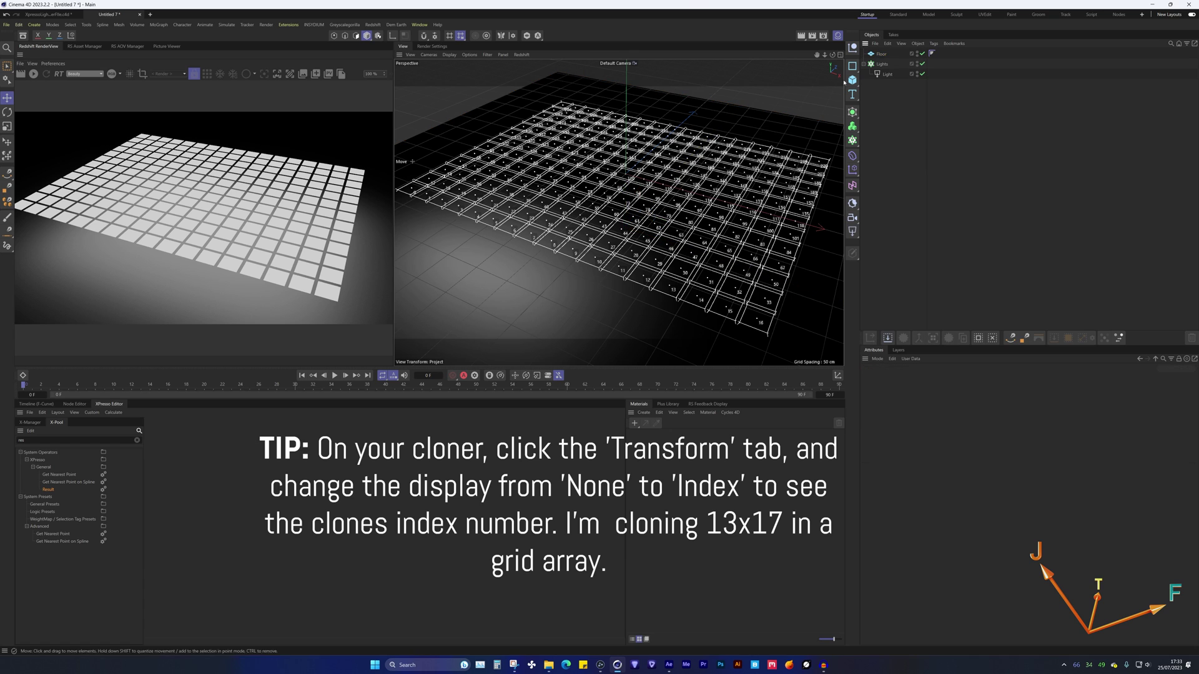
pyautogui.click(887, 75)
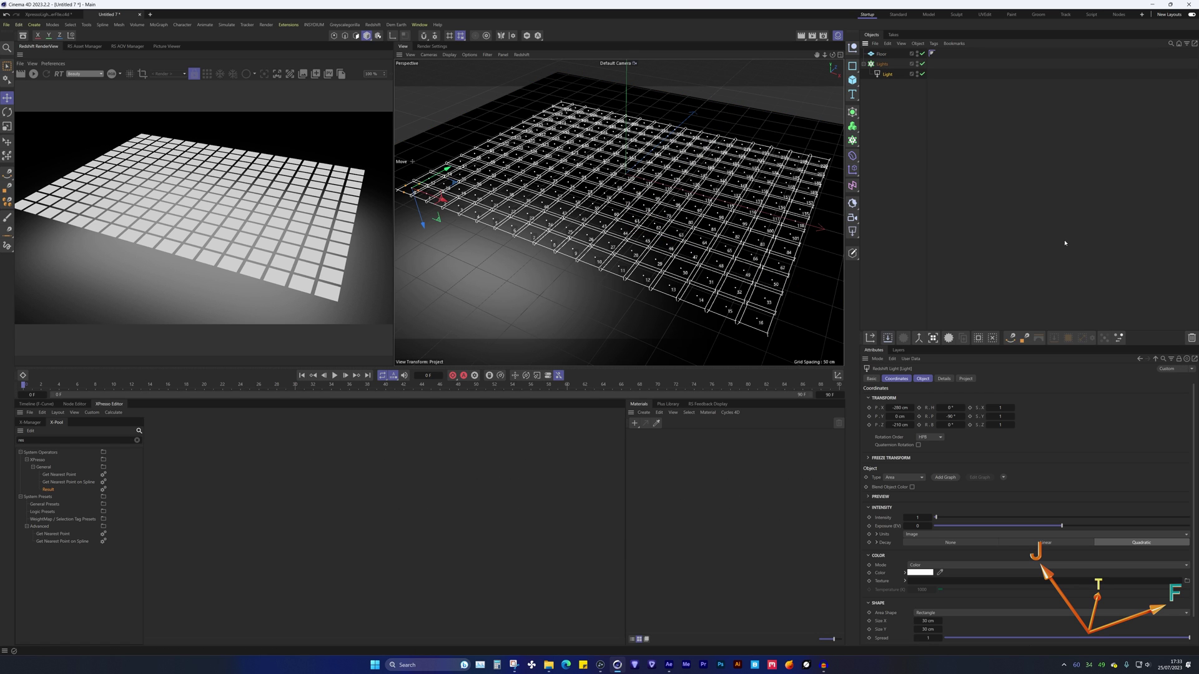
pyautogui.scroll(-1, 888, 527)
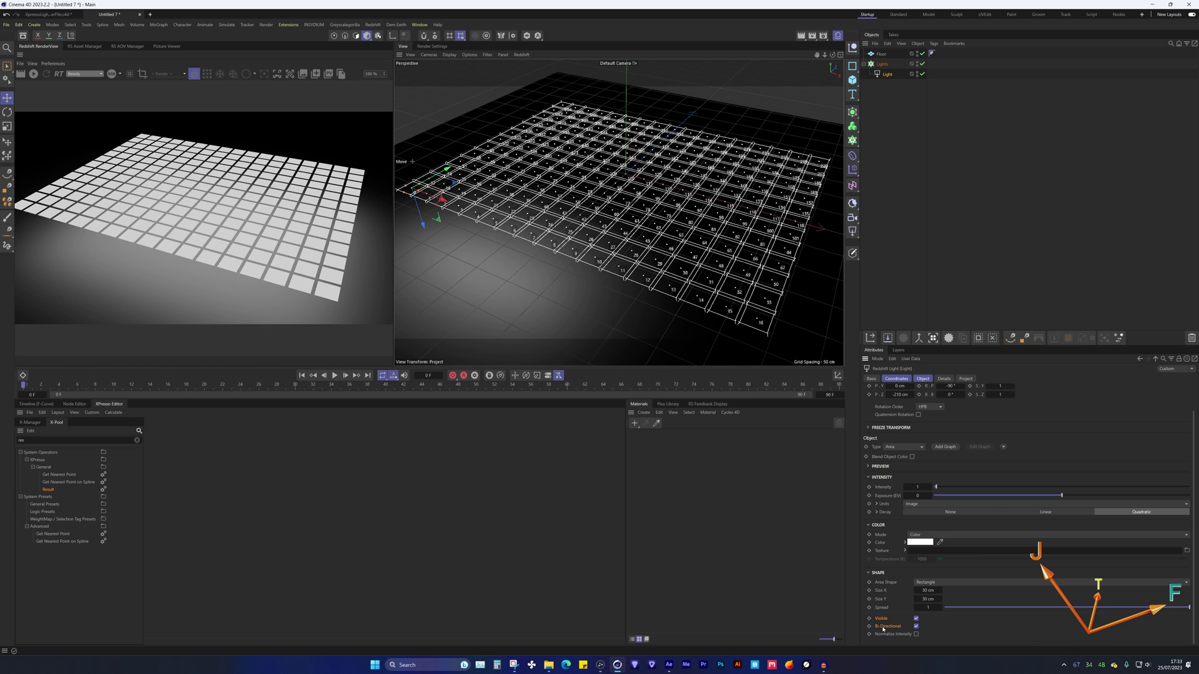
pyautogui.click(898, 228)
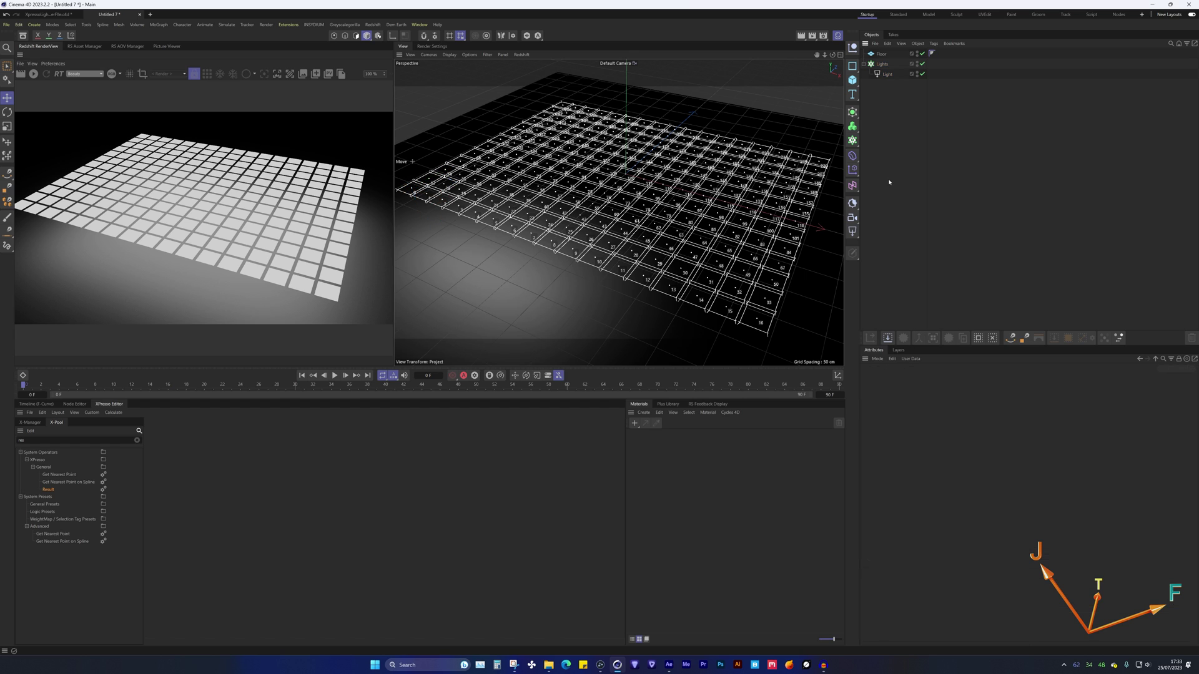
pyautogui.click(33, 73)
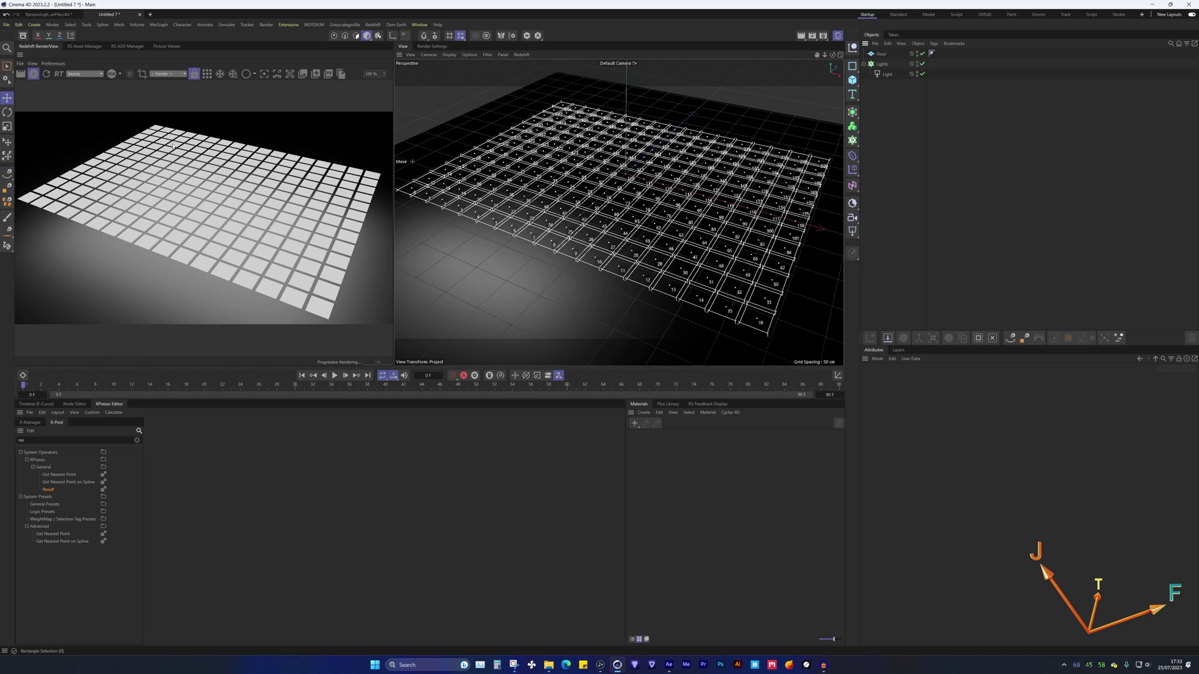
pyautogui.keyDown('alt'); pyautogui.moveTo(642, 199); pyautogui.dragTo(607, 290); pyautogui.keyUp('alt')
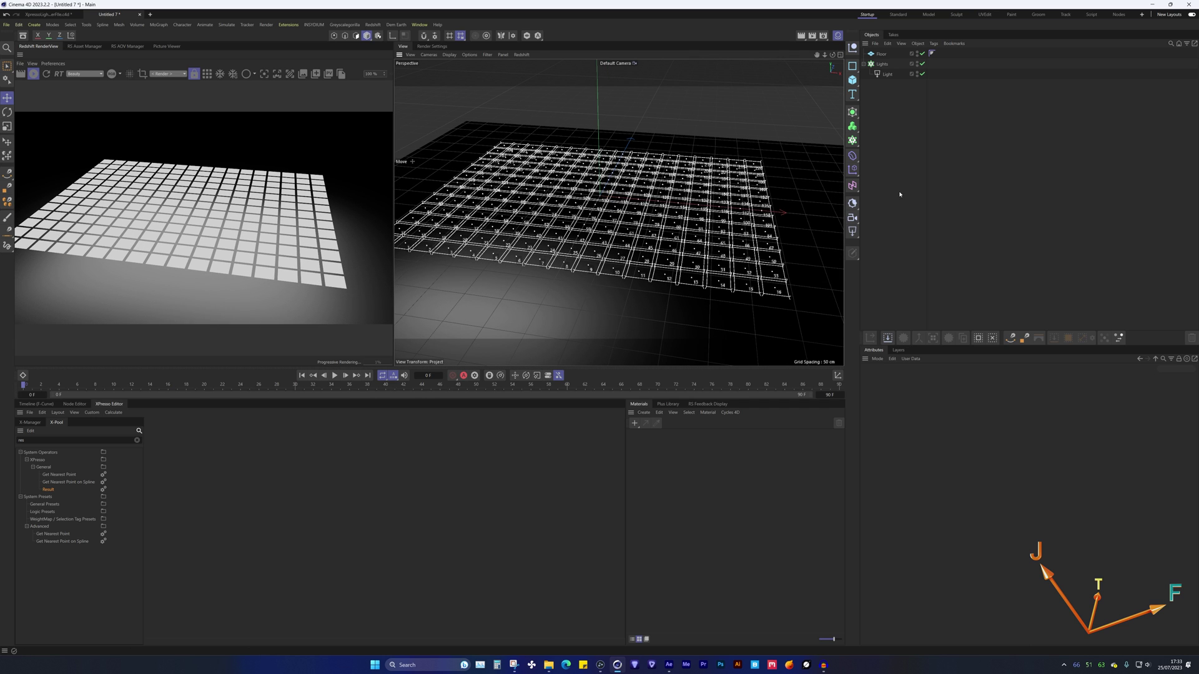
# Step: Add a Plain effector with a Spherical Field in its fields list
pyautogui.click(853, 186)
pyautogui.click(877, 182)
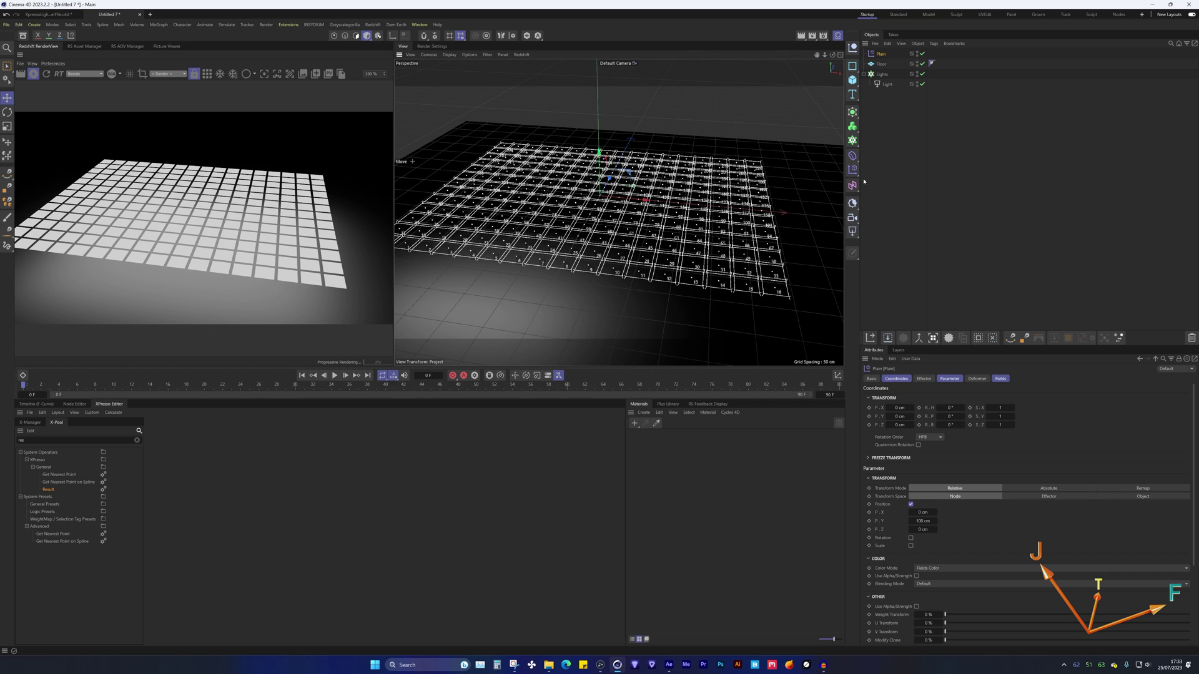
pyautogui.click(852, 186)
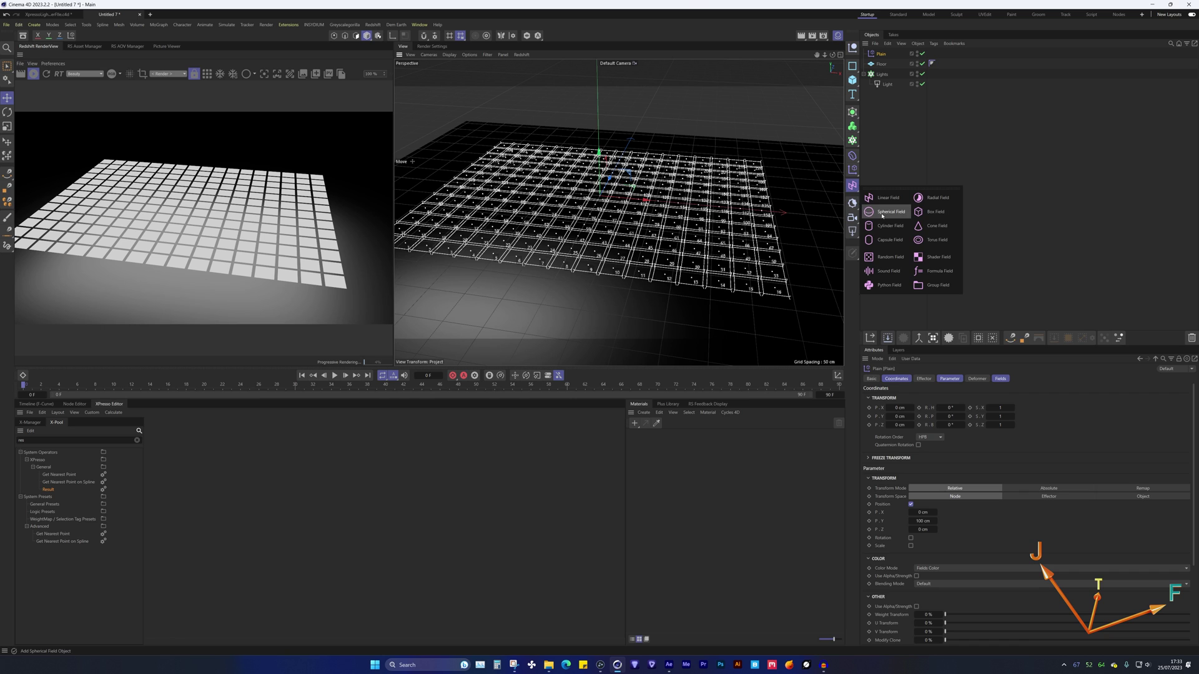
pyautogui.click(882, 214)
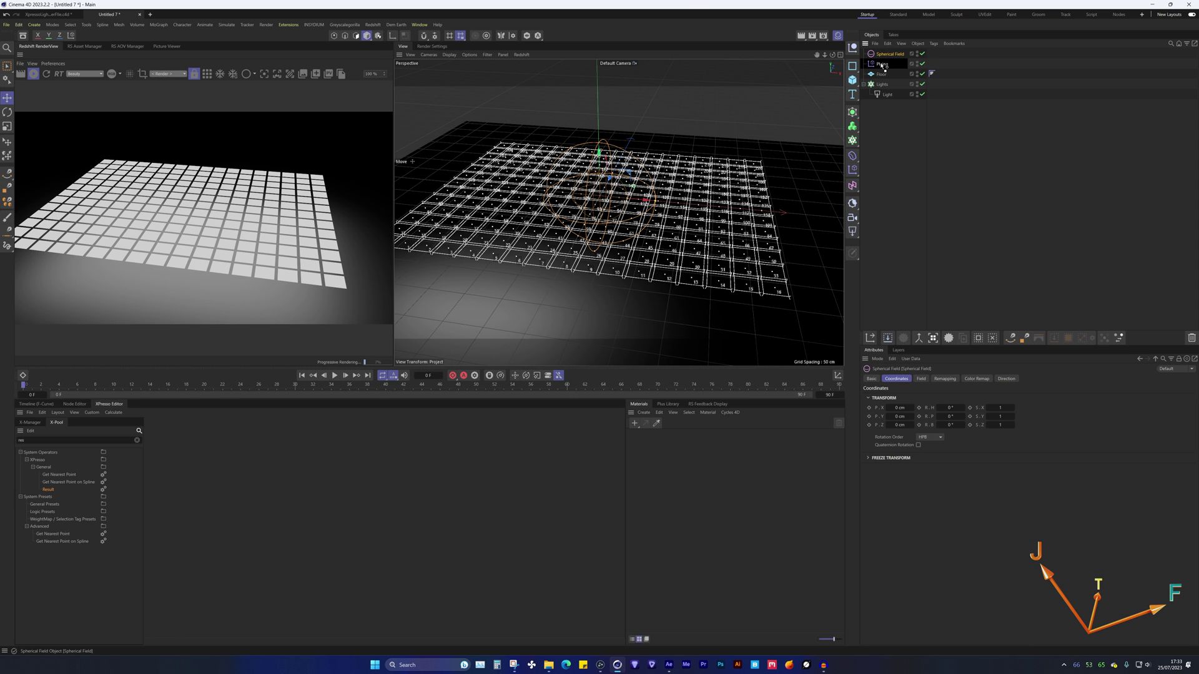
pyautogui.click(884, 55)
pyautogui.click(1001, 378)
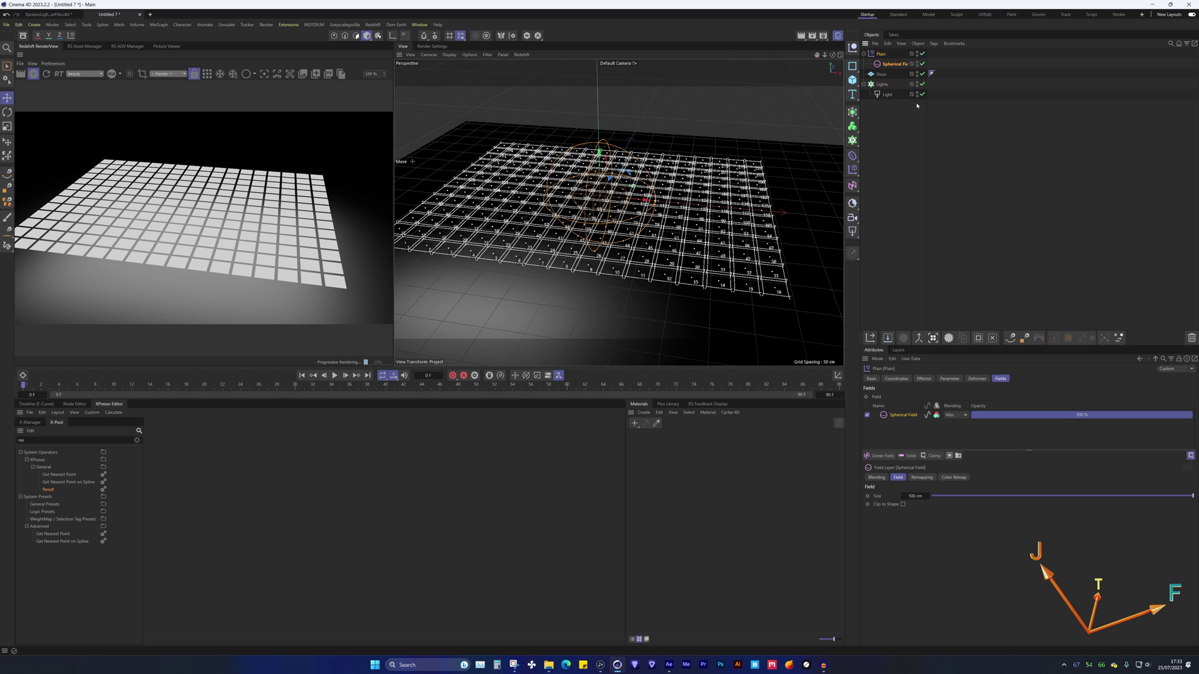
# Step: Attach the Plain effector to the Lights cloner's effectors list
pyautogui.click(881, 83)
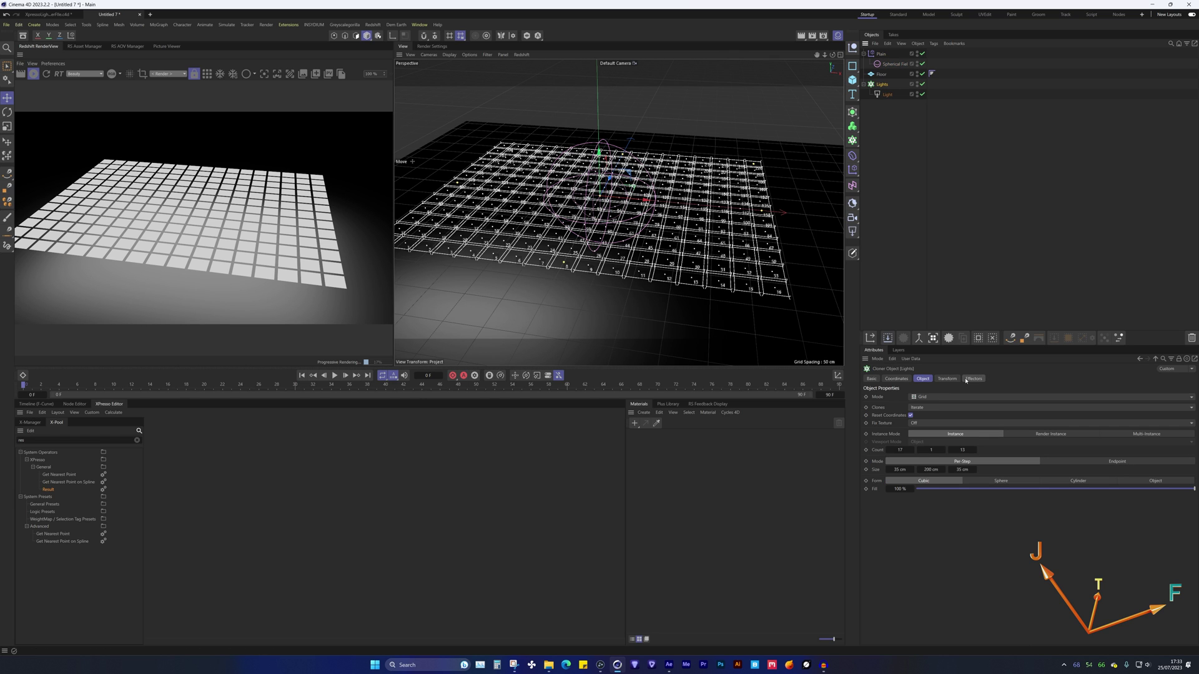
pyautogui.click(974, 379)
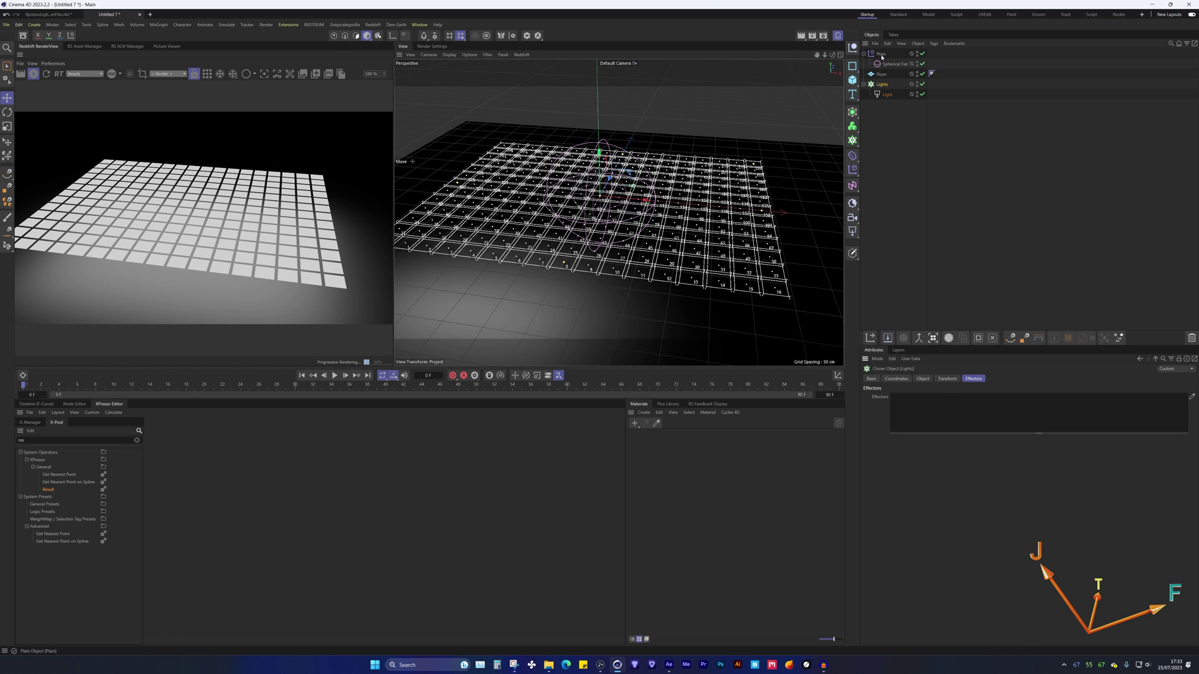
pyautogui.moveTo(882, 54); pyautogui.dragTo(985, 415)
pyautogui.click(904, 258)
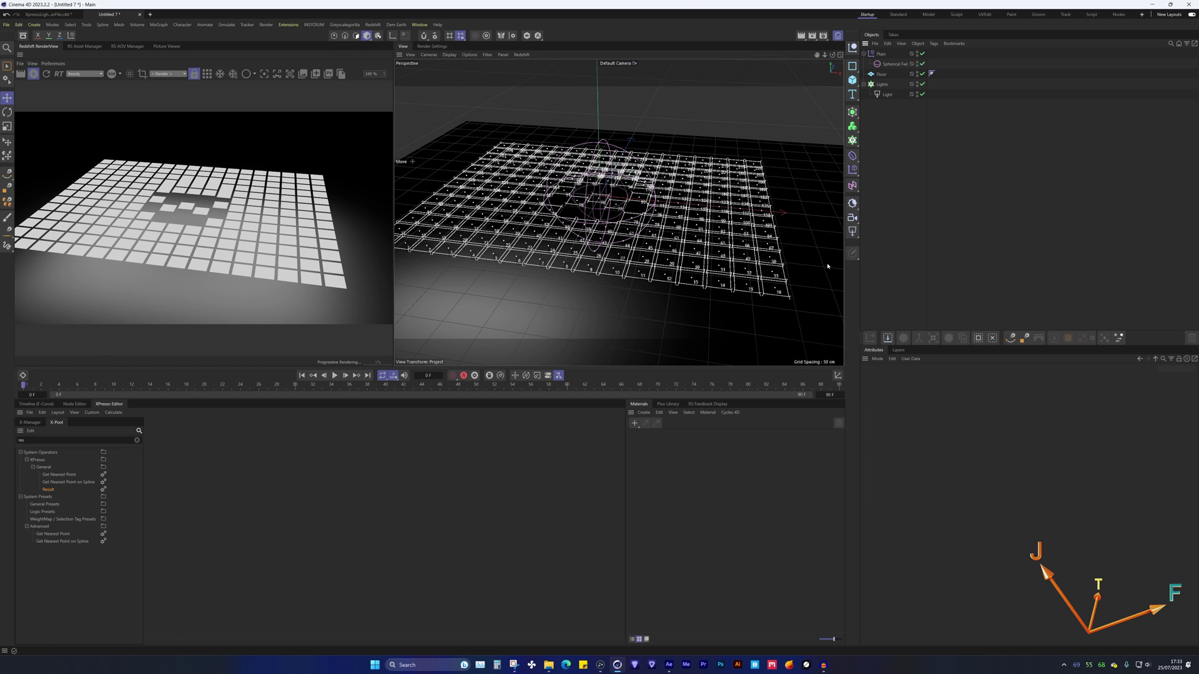
pyautogui.keyDown('alt'); pyautogui.moveTo(829, 268); pyautogui.dragTo(829, 298); pyautogui.keyUp('alt')
# Step: Turn off the Plain effector's position offset and keep Color Mode on Fields Color
pyautogui.click(882, 54)
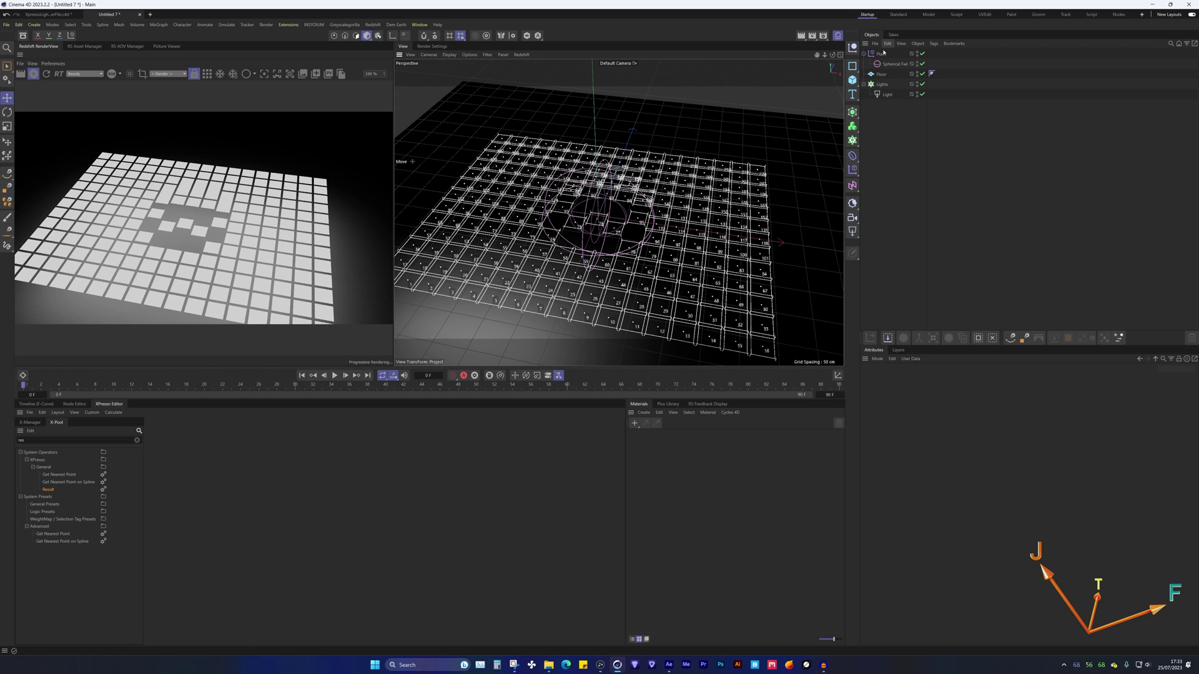
pyautogui.click(896, 378)
pyautogui.click(948, 378)
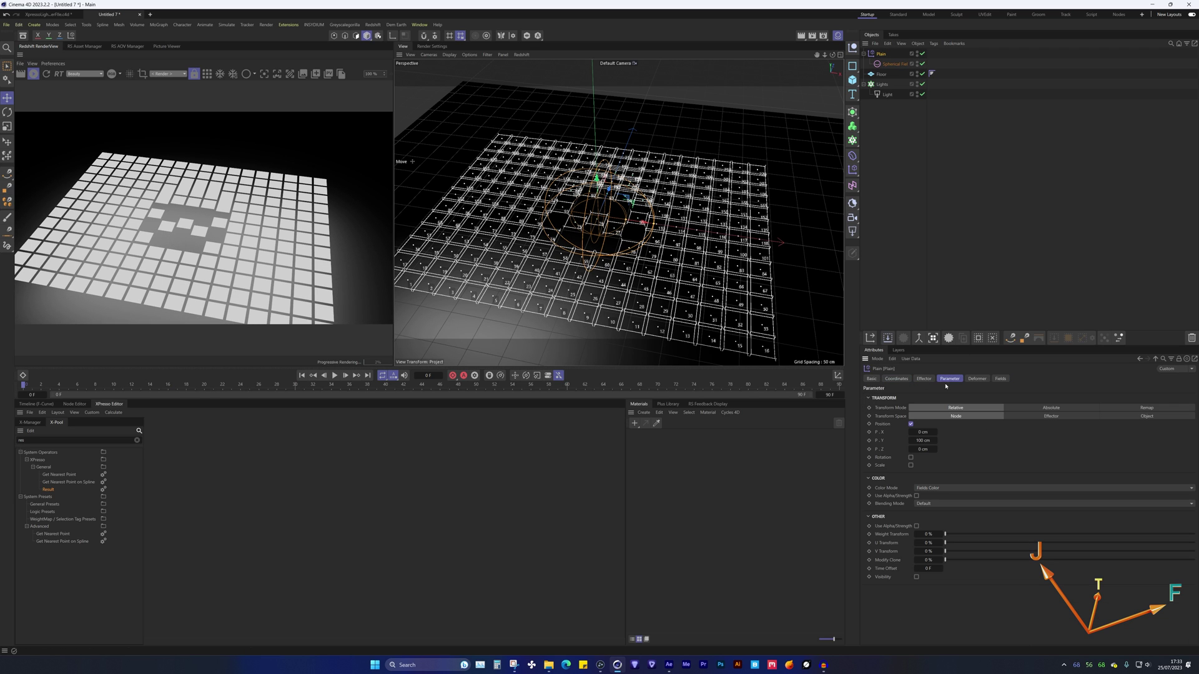
pyautogui.click(911, 425)
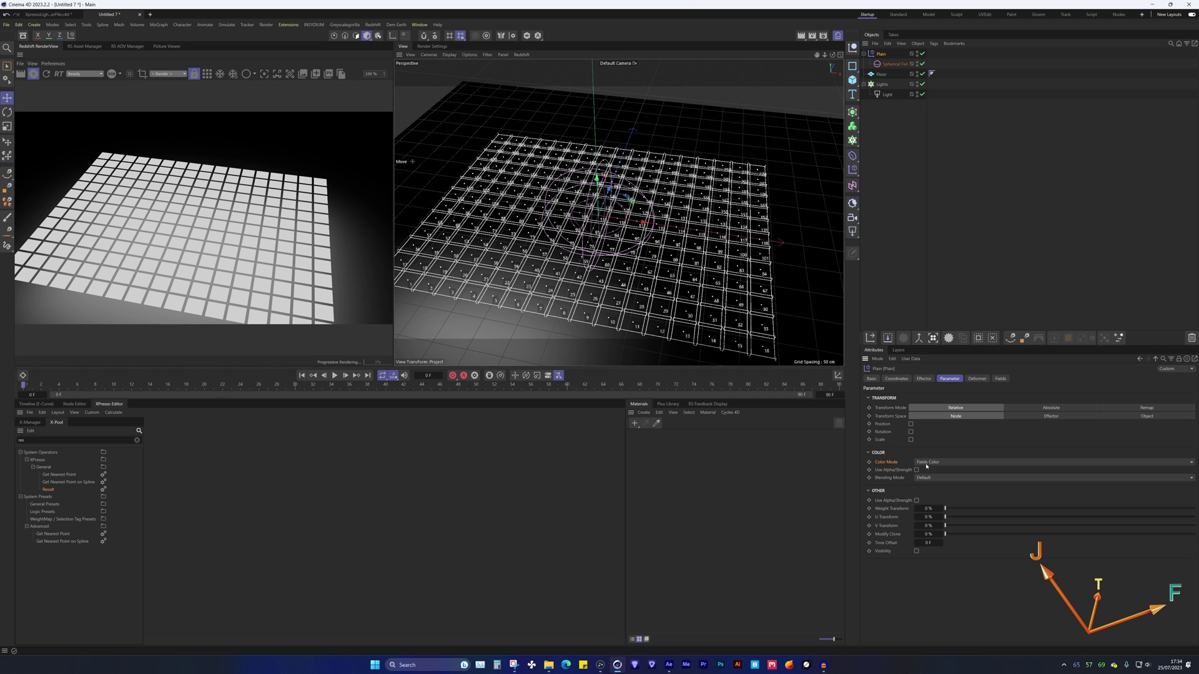
pyautogui.click(926, 464)
pyautogui.click(930, 498)
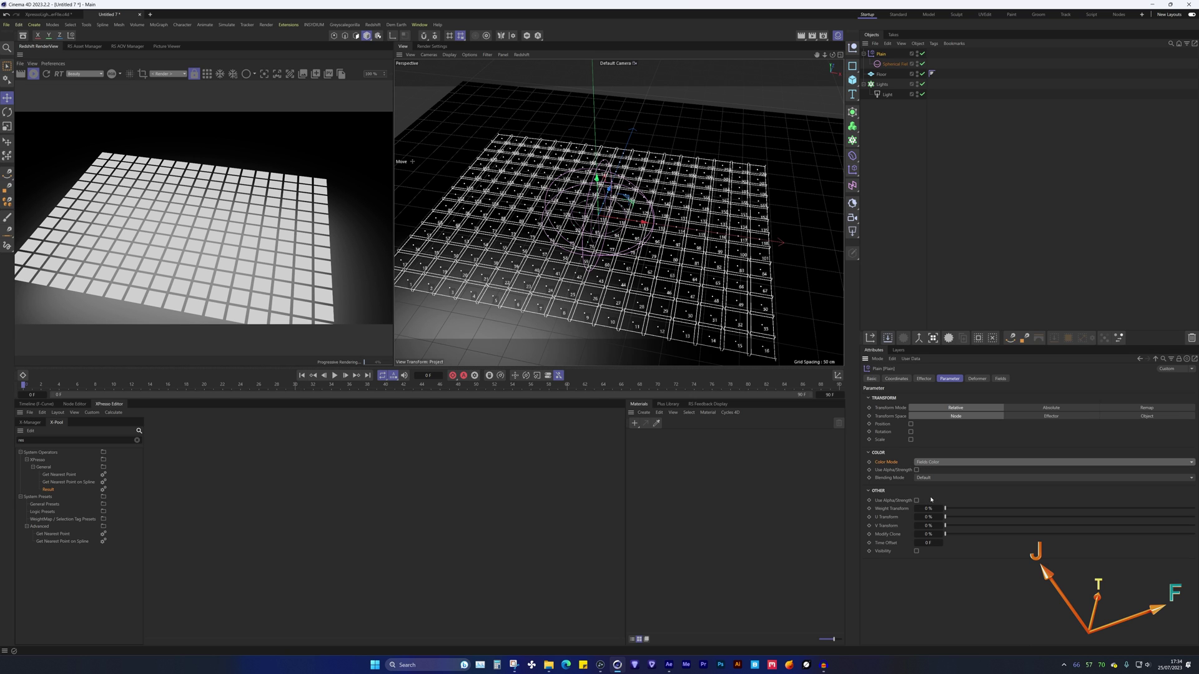
# Step: Review the Spherical Field's light-green Color Remap and its effect across the grid
pyautogui.click(899, 65)
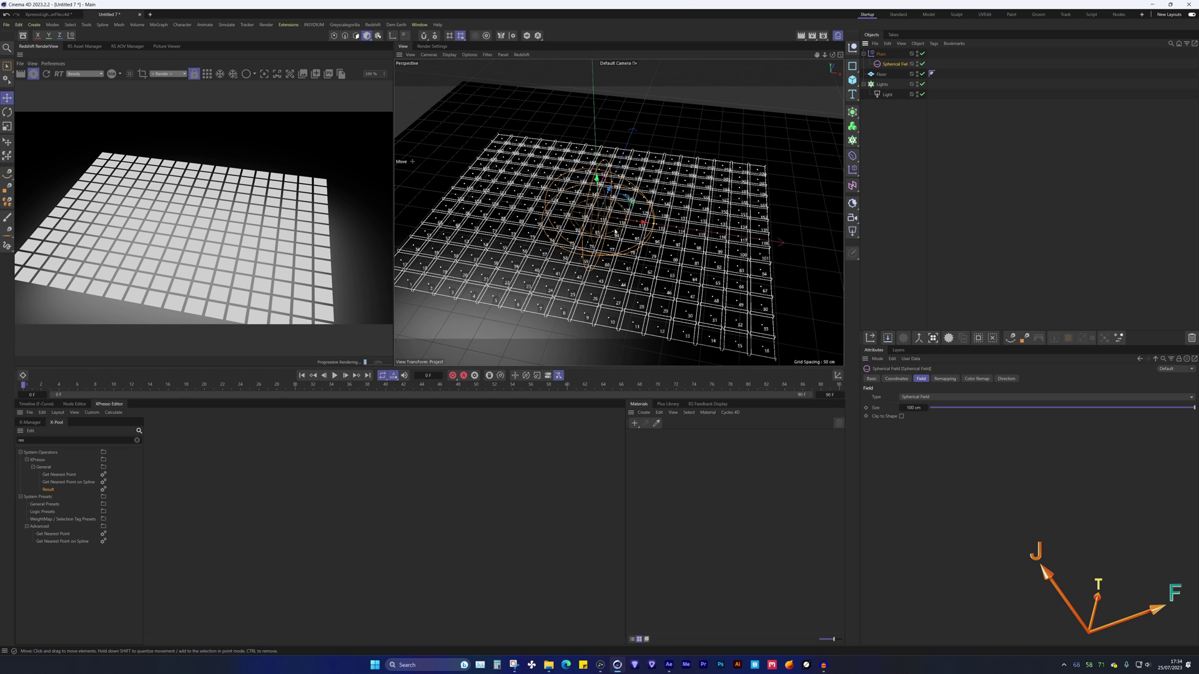
pyautogui.click(977, 379)
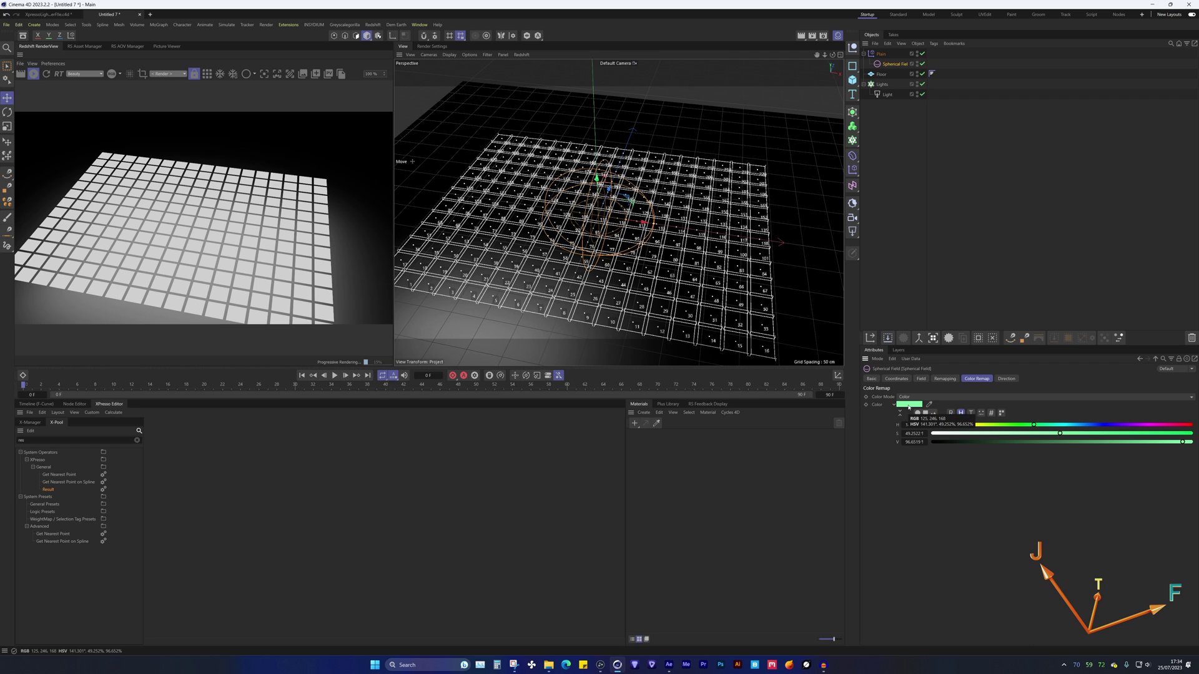
pyautogui.keyDown('alt'); pyautogui.moveTo(620, 220); pyautogui.dragTo(589, 245); pyautogui.keyUp('alt')
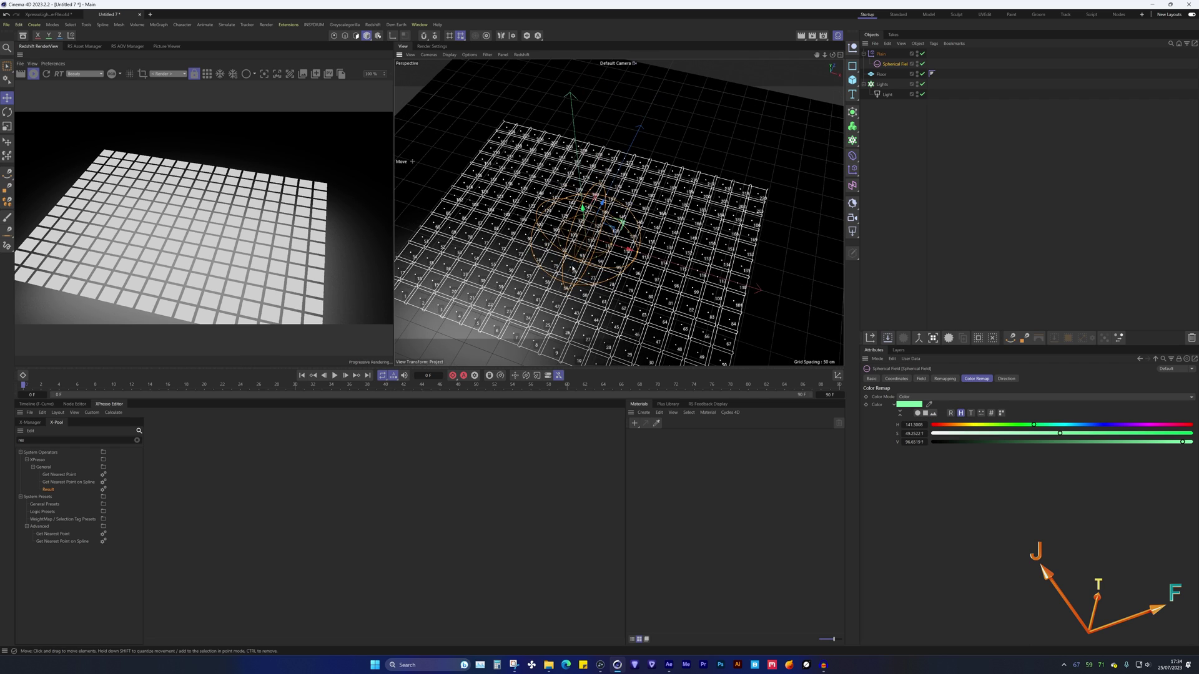
pyautogui.keyDown('alt'); pyautogui.moveTo(589, 245); pyautogui.dragTo(706, 320, button='right'); pyautogui.keyUp('alt')
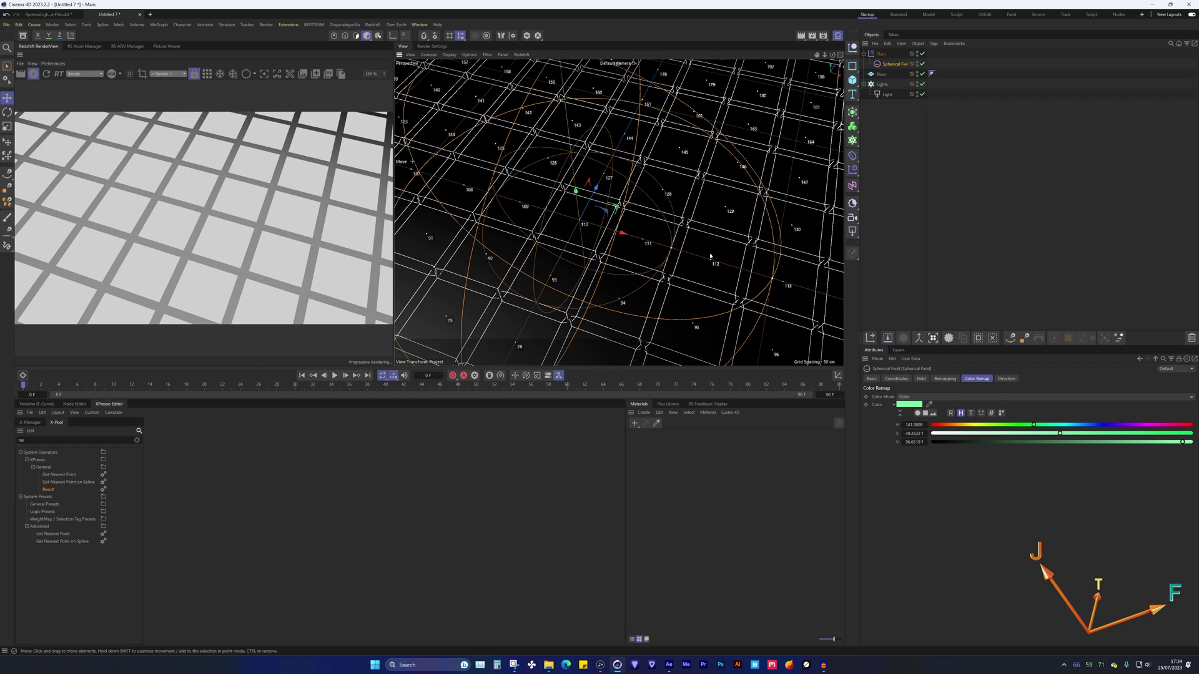
pyautogui.click(695, 326)
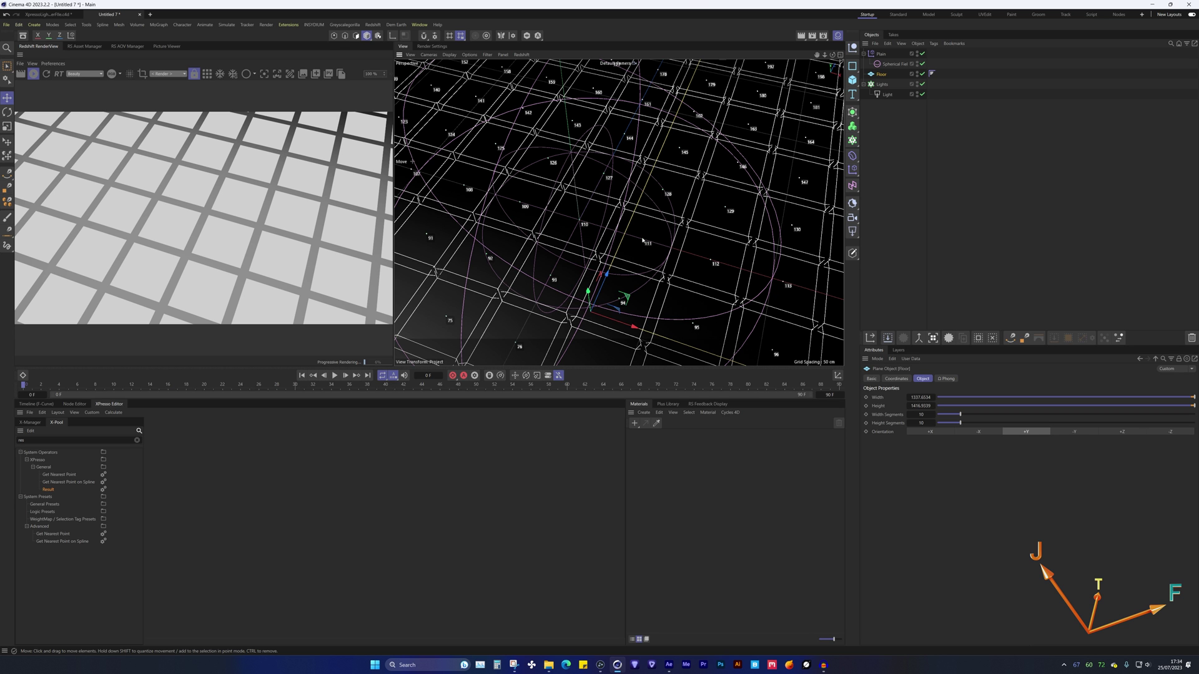
pyautogui.keyDown('alt'); pyautogui.moveTo(612, 204); pyautogui.dragTo(505, 153, button='right'); pyautogui.keyUp('alt')
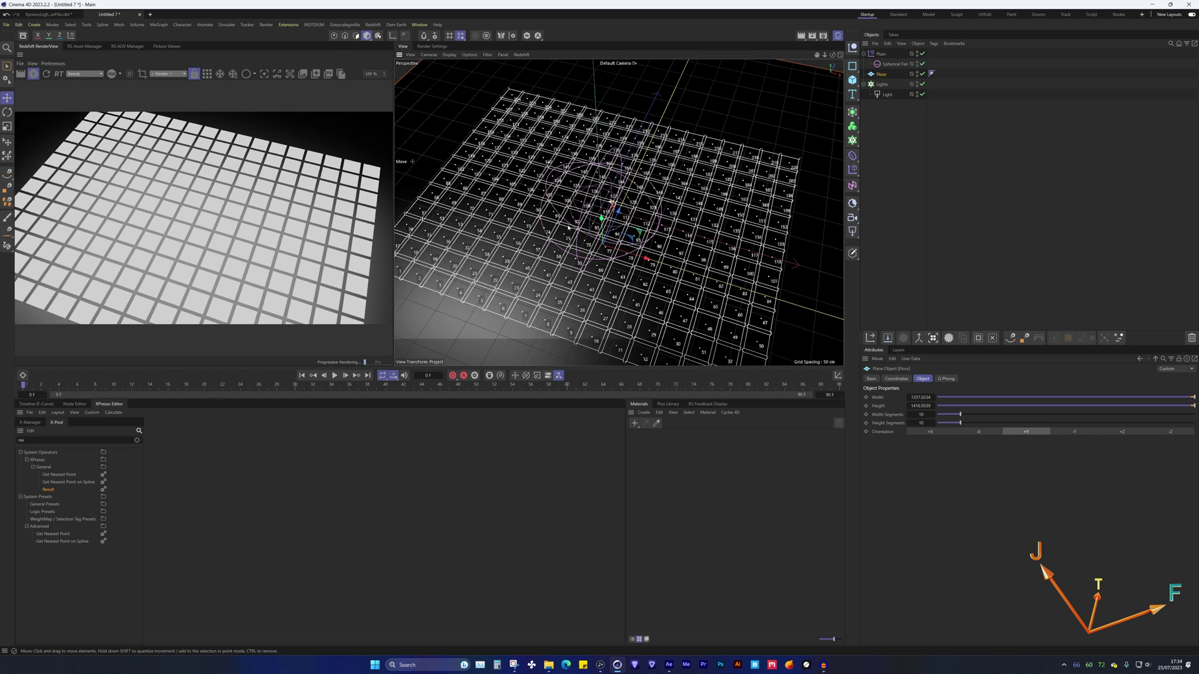
# Step: Set the Spherical Field's remap hue to 300° magenta (S 45.2%, V 96.6%)
pyautogui.click(894, 63)
pyautogui.click(1151, 426)
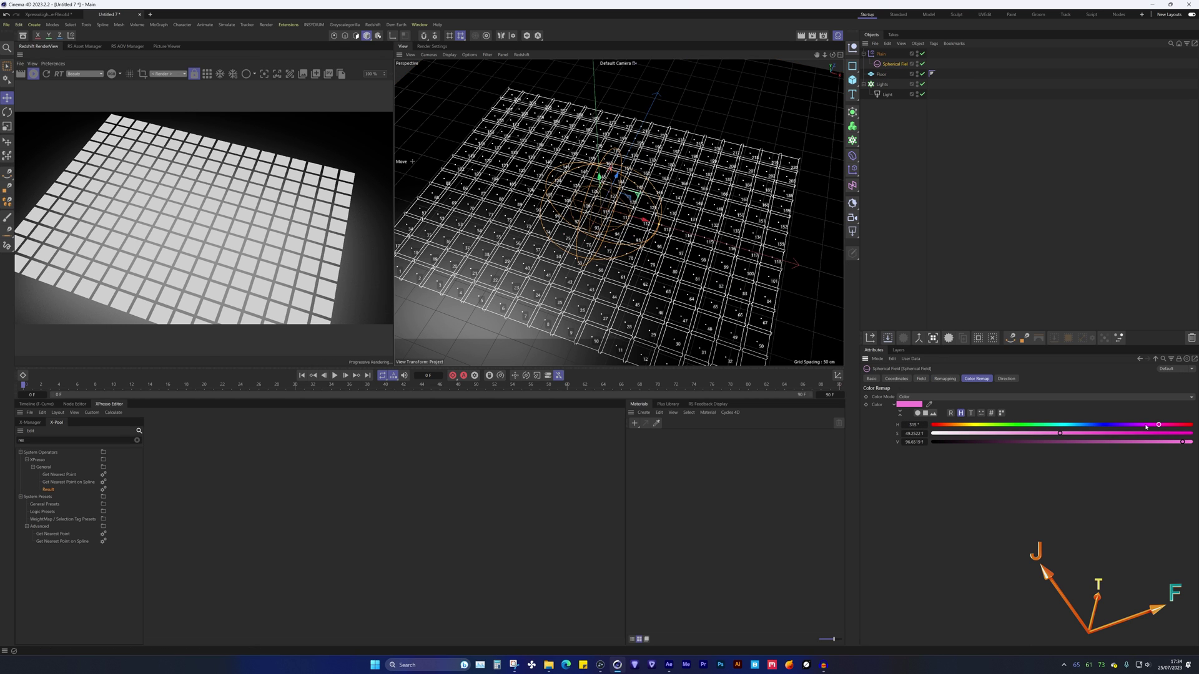
pyautogui.moveTo(1150, 427); pyautogui.dragTo(1153, 425)
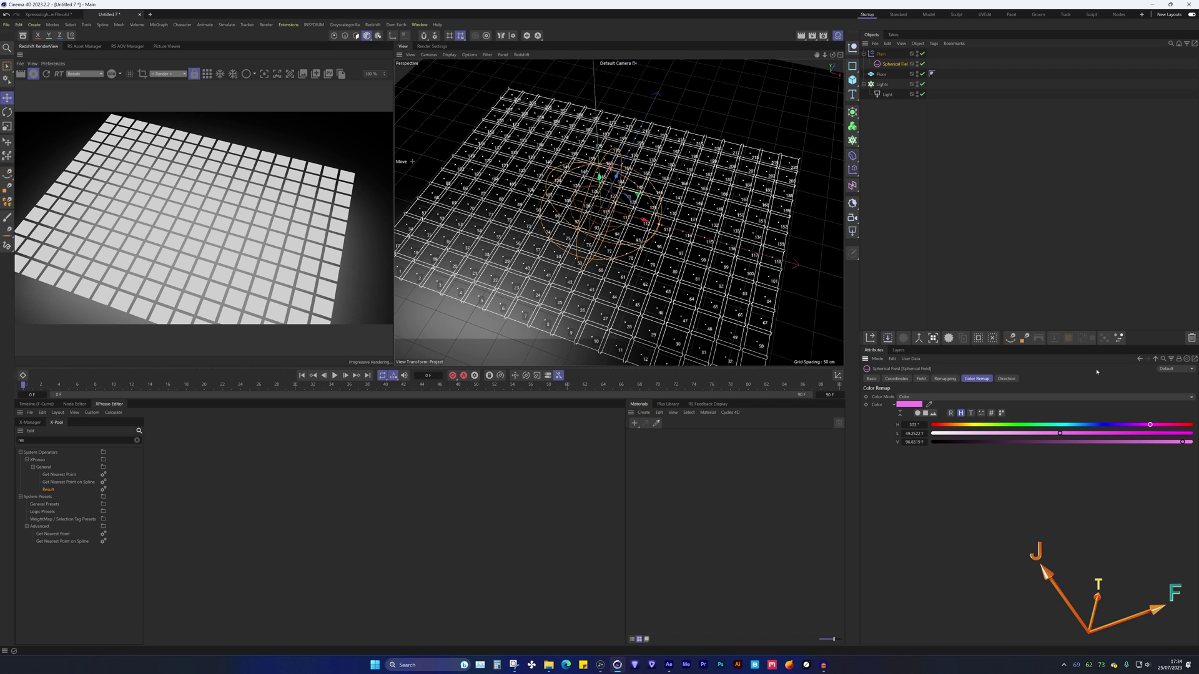
pyautogui.click(587, 302)
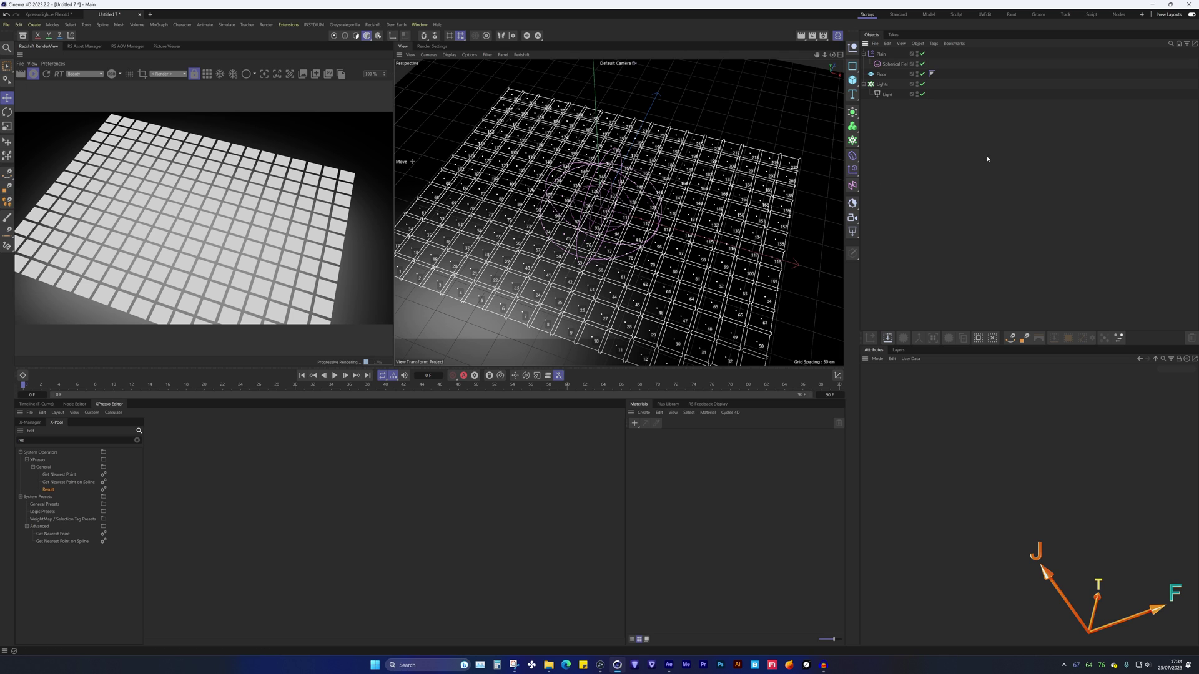
# Step: Enable Blend Object Color on the Light and scale up the Spherical Field to cover most tiles
pyautogui.click(885, 95)
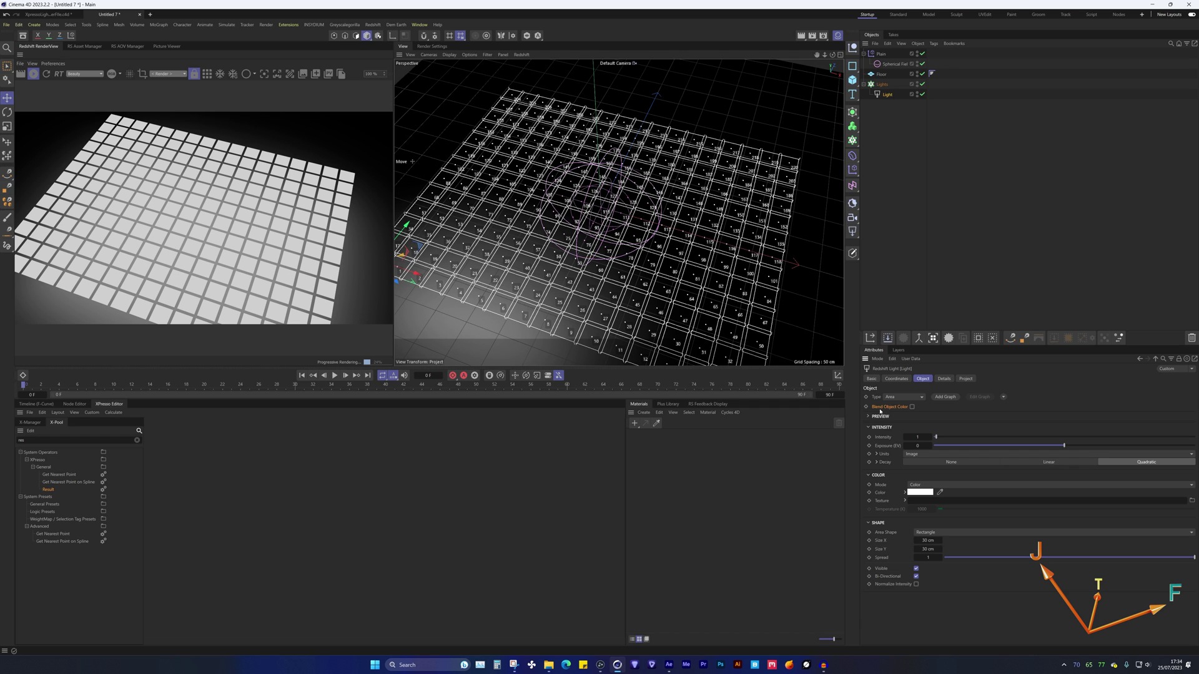
pyautogui.click(912, 407)
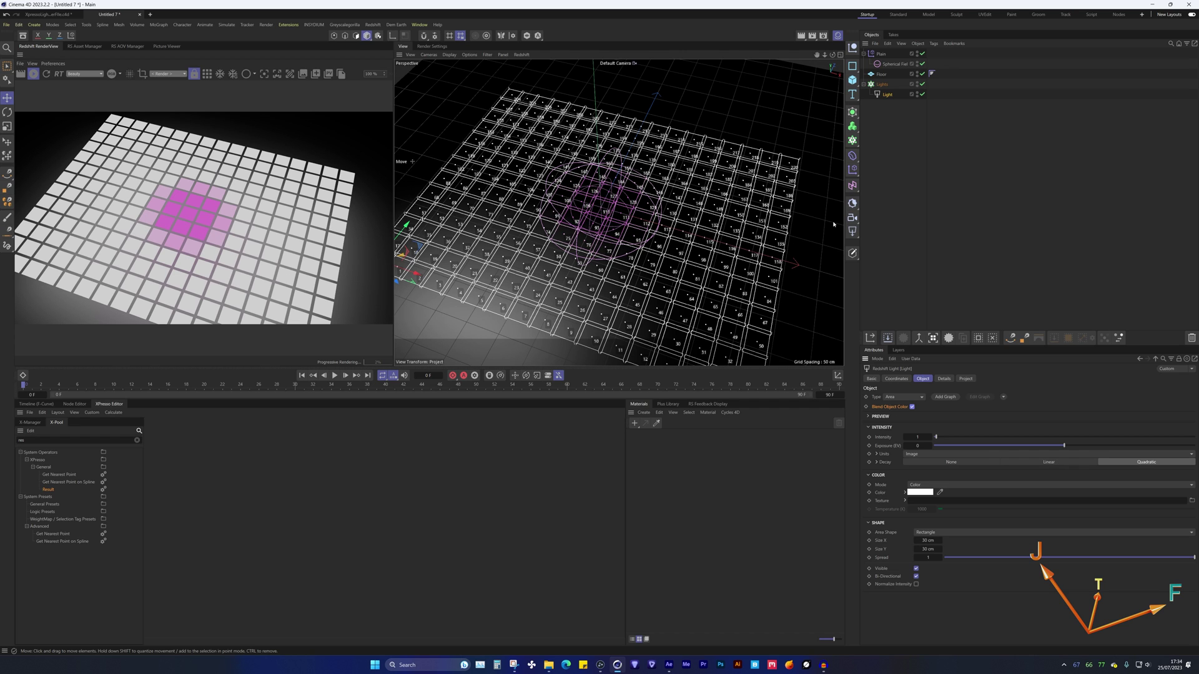
pyautogui.click(649, 231)
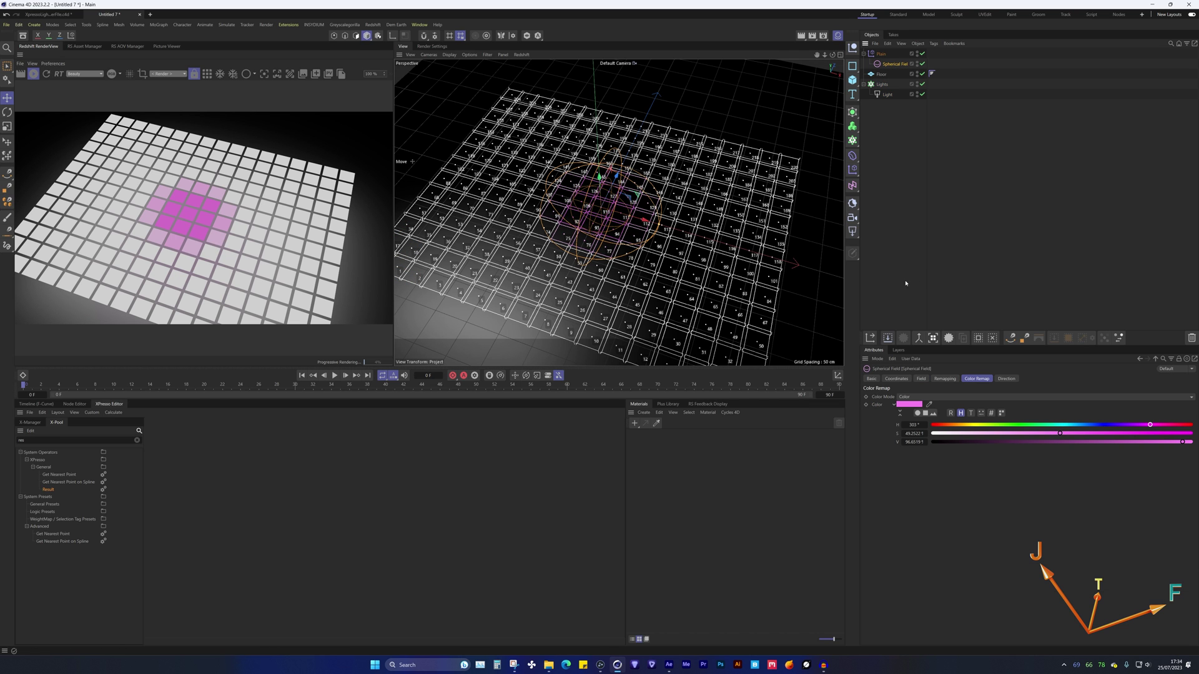
pyautogui.moveTo(663, 223); pyautogui.dragTo(781, 266)
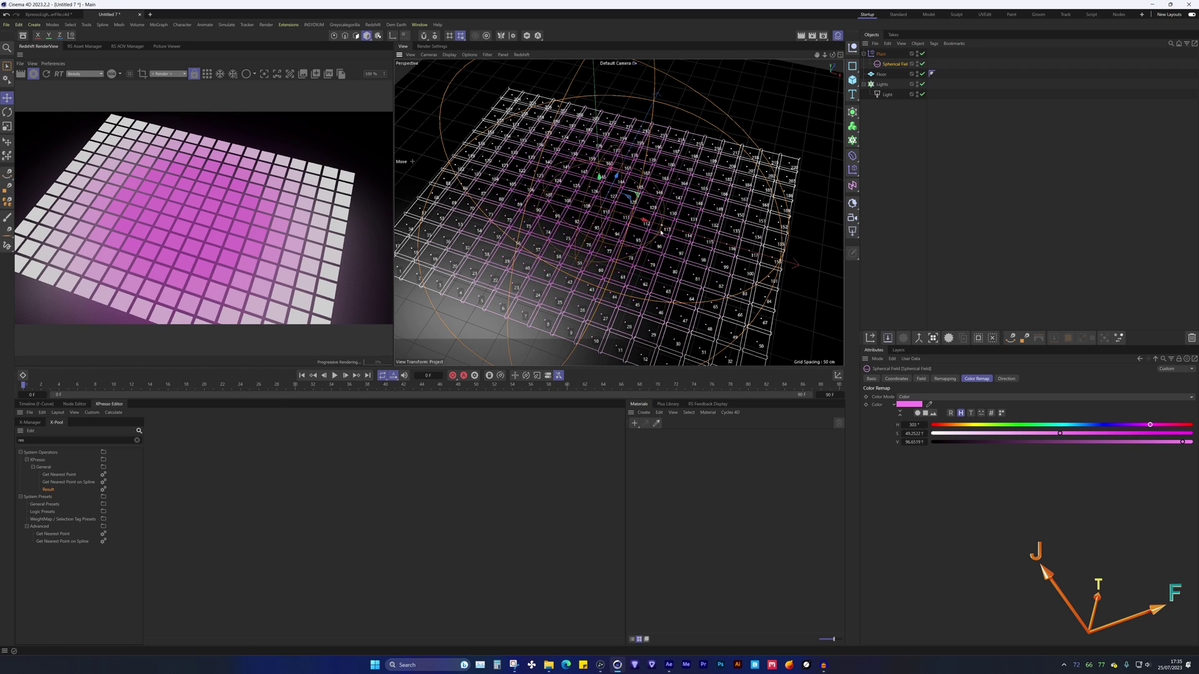
pyautogui.keyDown('alt'); pyautogui.moveTo(661, 232); pyautogui.dragTo(702, 256); pyautogui.keyUp('alt')
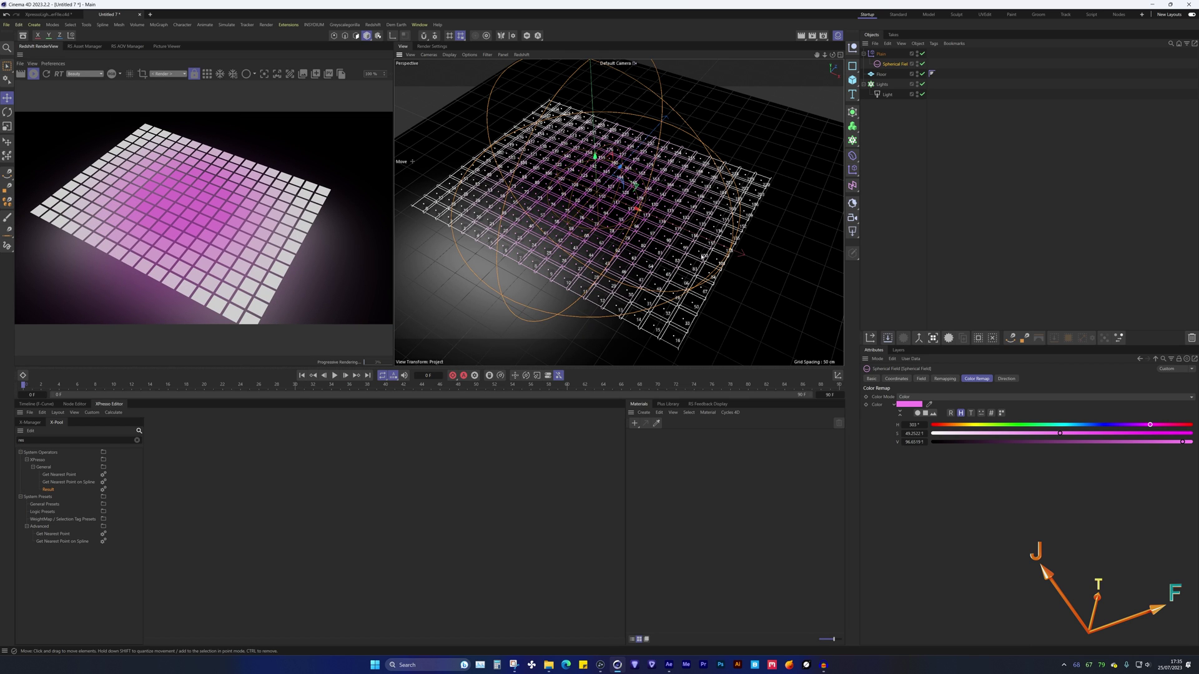
# Step: Deepen the field's magenta to 82% saturation and 100% value
pyautogui.click(909, 404)
pyautogui.click(875, 444)
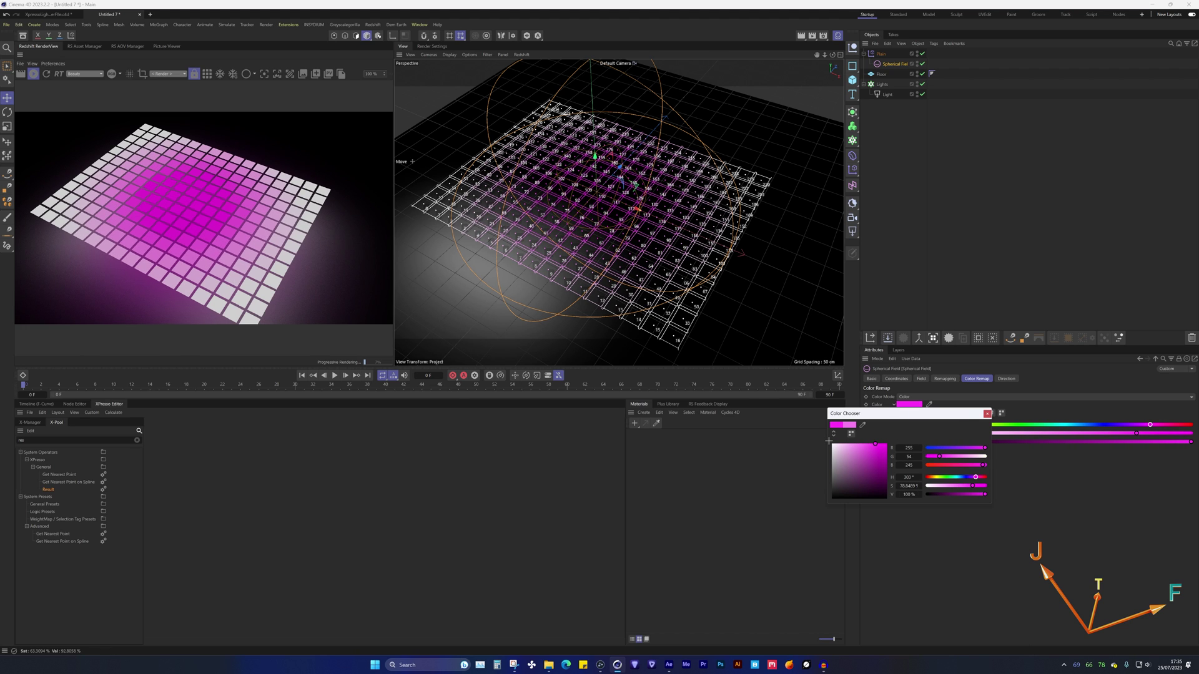
pyautogui.moveTo(874, 444); pyautogui.dragTo(877, 444)
pyautogui.click(987, 414)
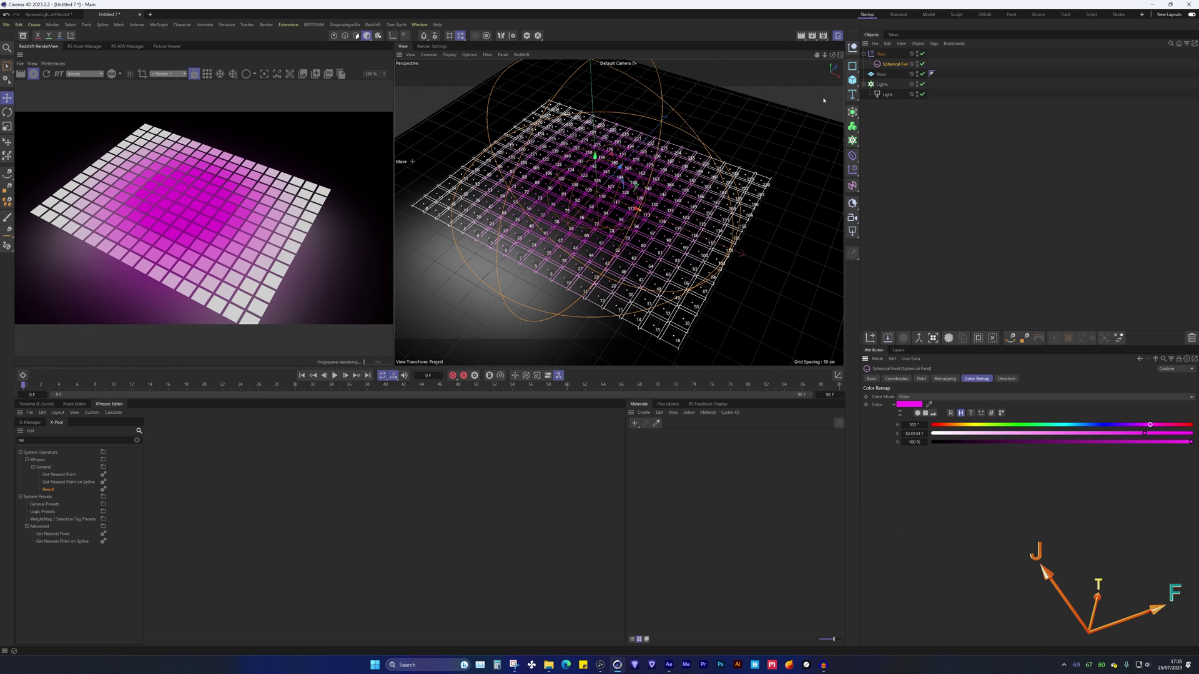
# Step: Set the Light's intensity to 50
pyautogui.click(891, 100)
pyautogui.click(909, 437)
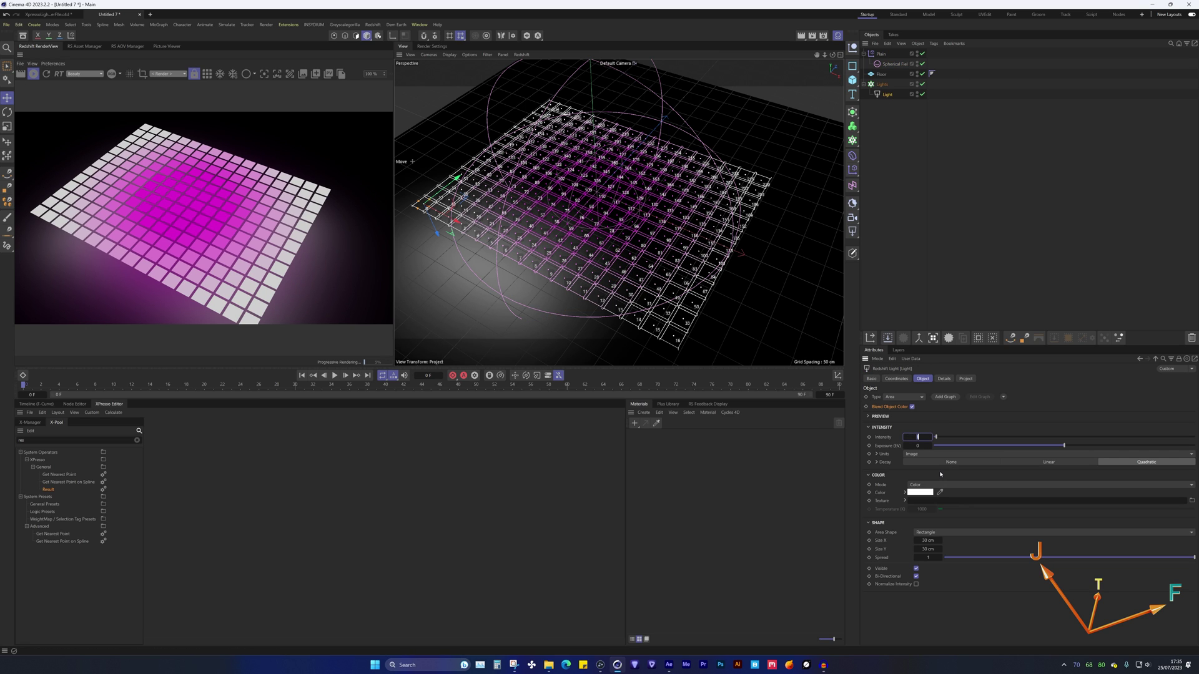
pyautogui.write('50')
pyautogui.press('Return')
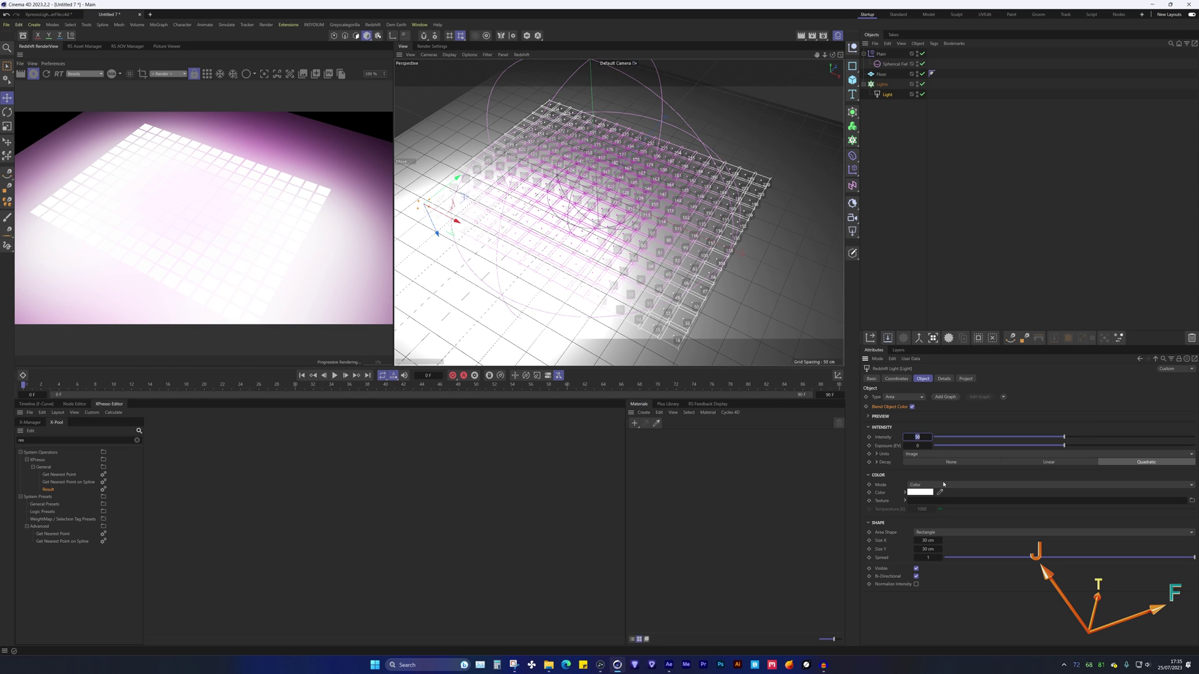
# Step: Try Light intensities of 5, 1 and 5 again, finally settling on 1
pyautogui.write('5')
pyautogui.press('Return')
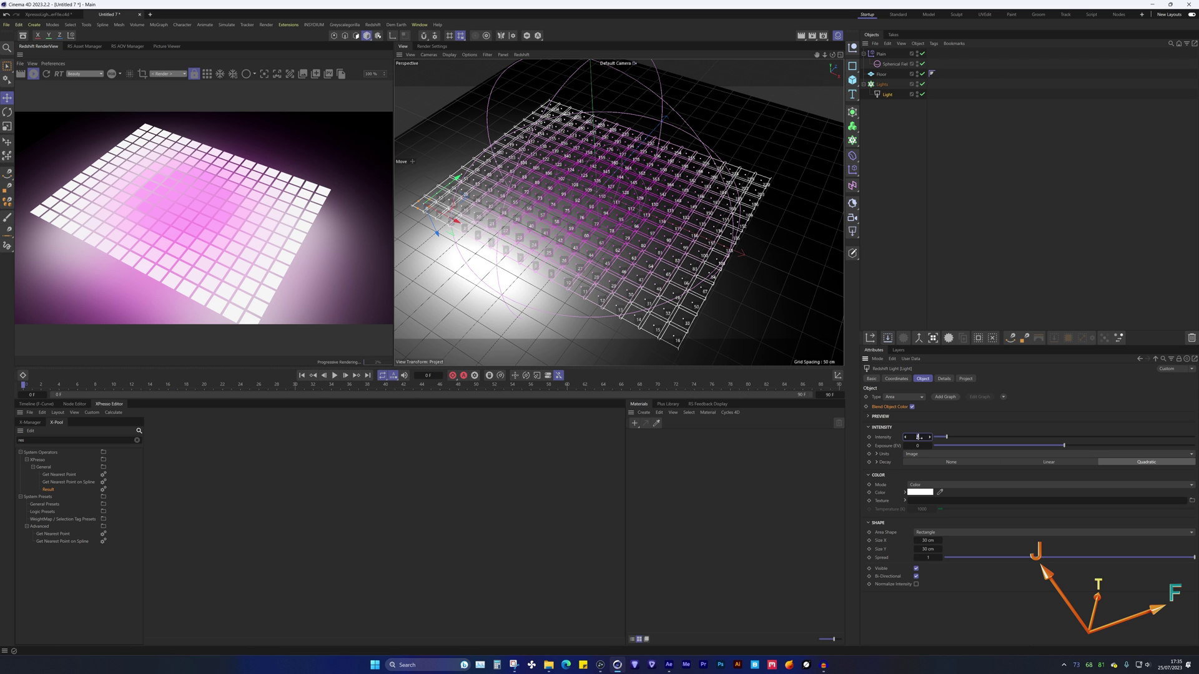
pyautogui.write('1')
pyautogui.press('Return')
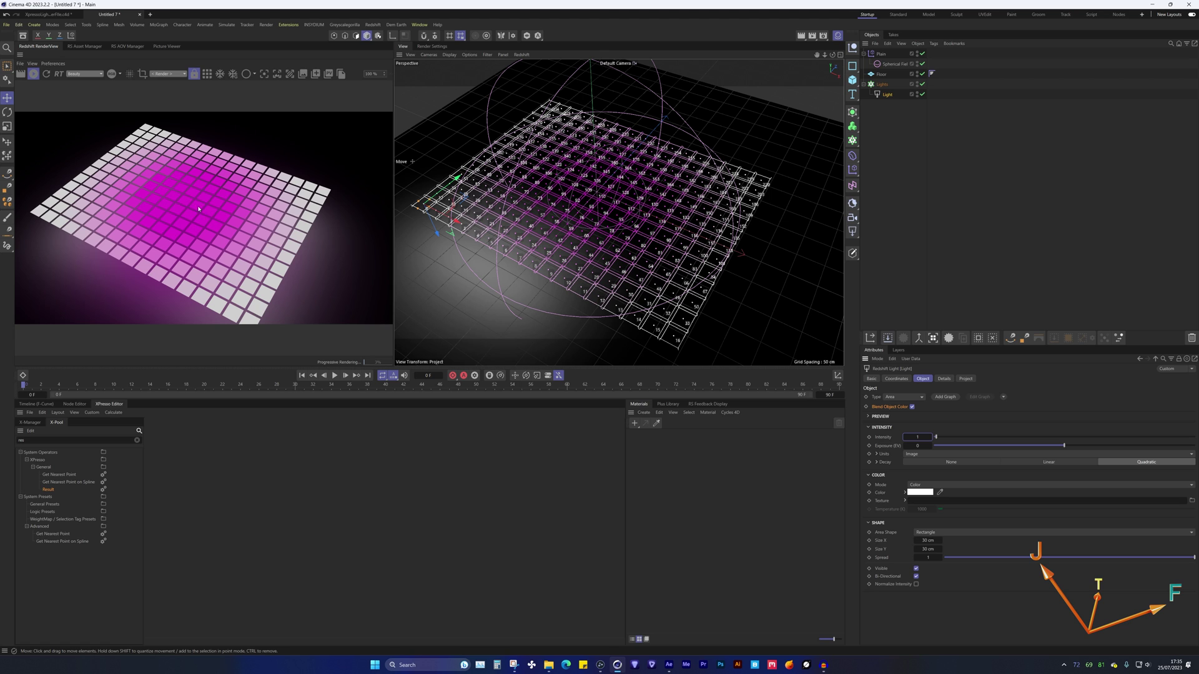
pyautogui.doubleClick(917, 437)
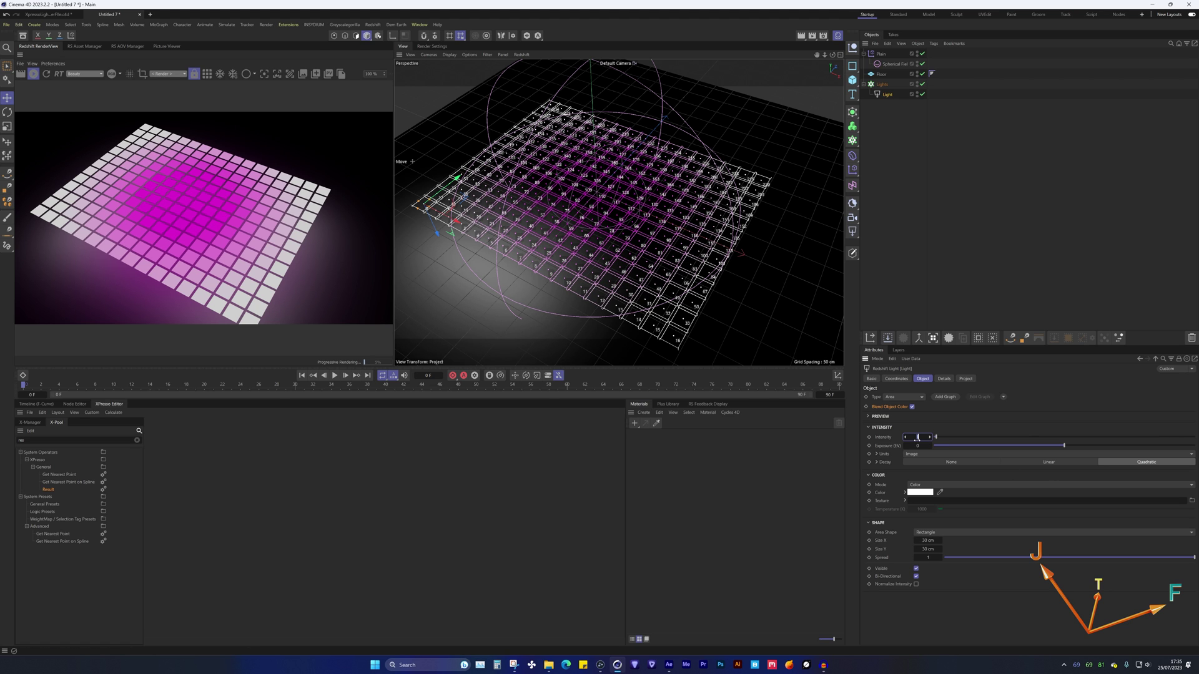
pyautogui.write('5')
pyautogui.press('Return')
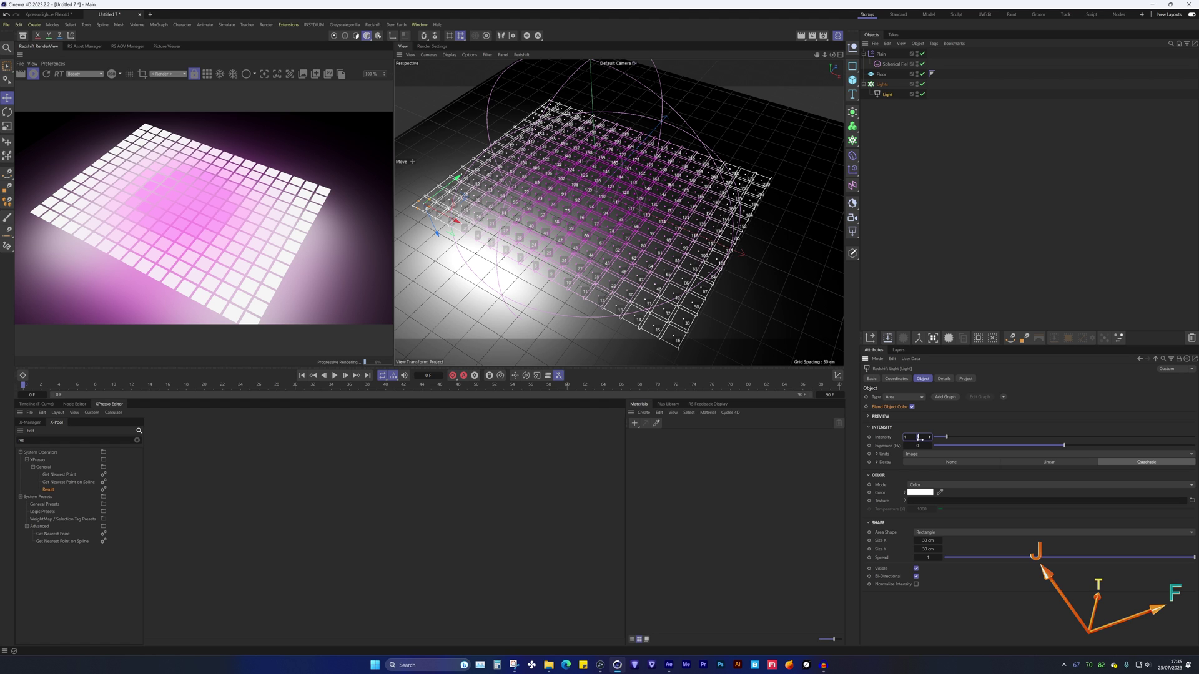
pyautogui.write('1')
pyautogui.press('Return')
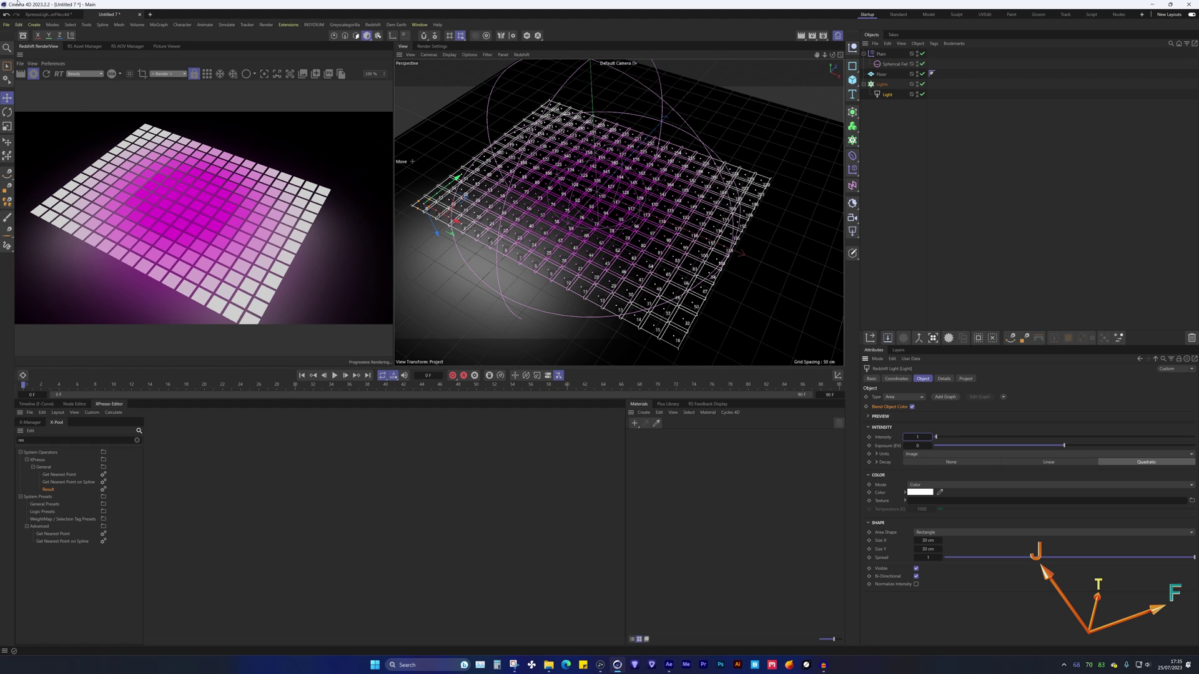
pyautogui.keyDown('alt'); pyautogui.moveTo(605, 197); pyautogui.dragTo(622, 253); pyautogui.keyUp('alt')
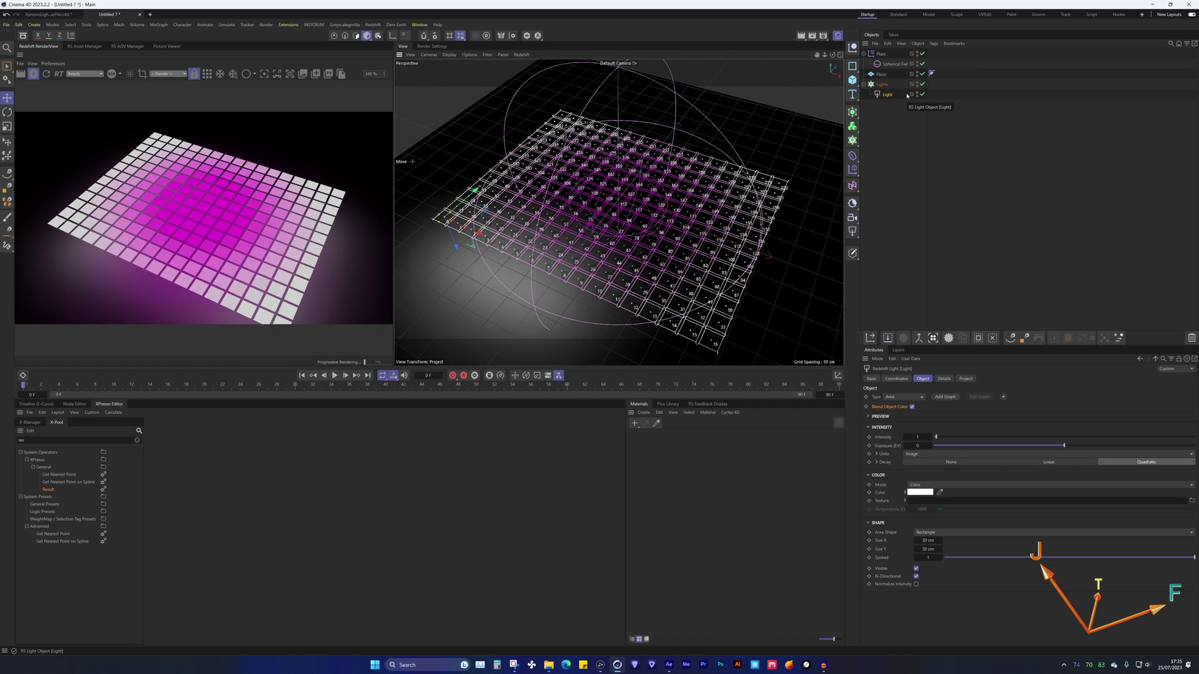
# Step: Change the Spherical Field's remap colour from magenta to red
pyautogui.click(894, 64)
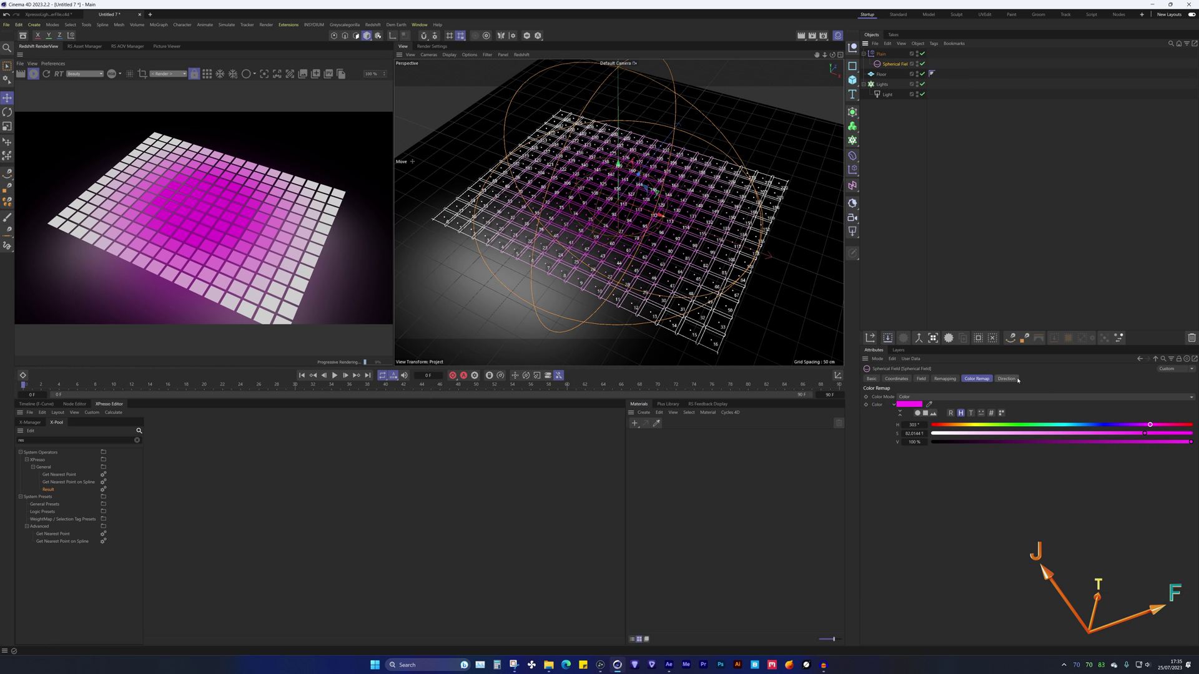
pyautogui.click(909, 404)
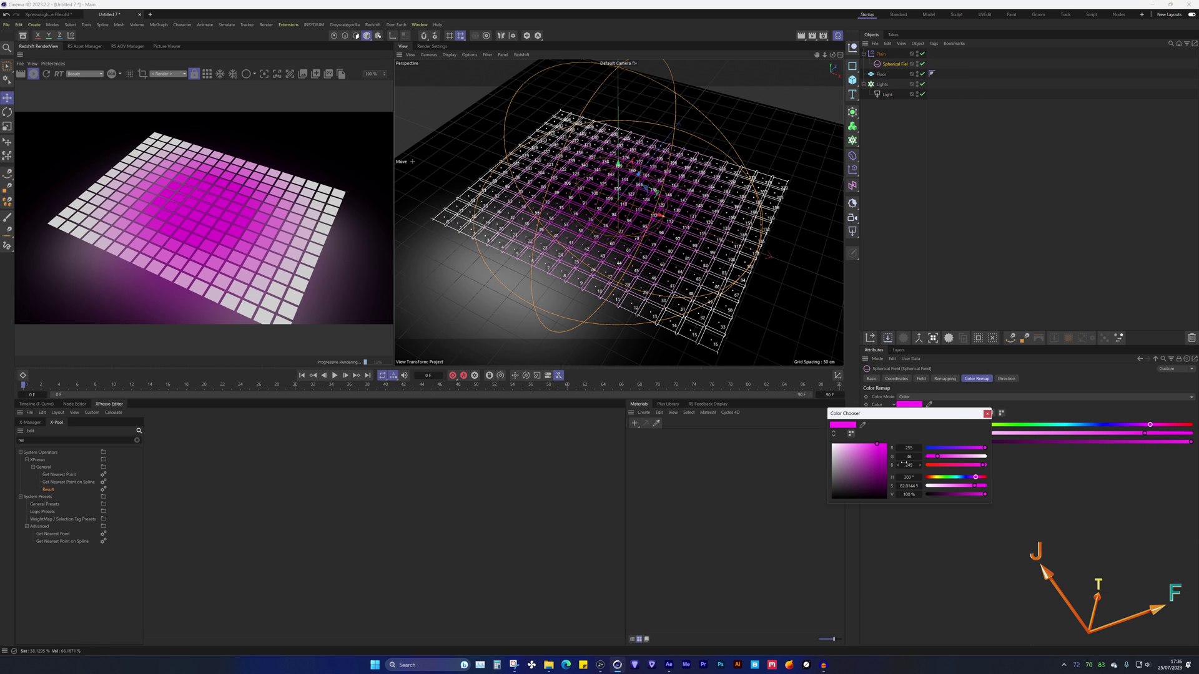
pyautogui.click(1189, 425)
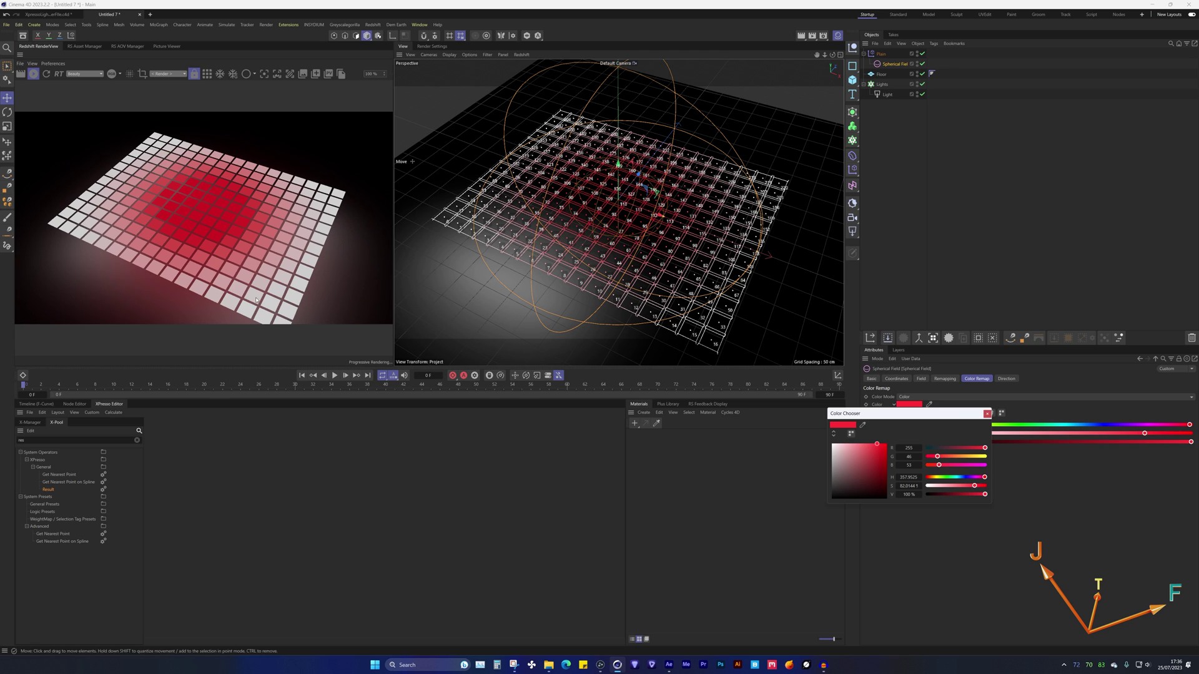
pyautogui.click(988, 414)
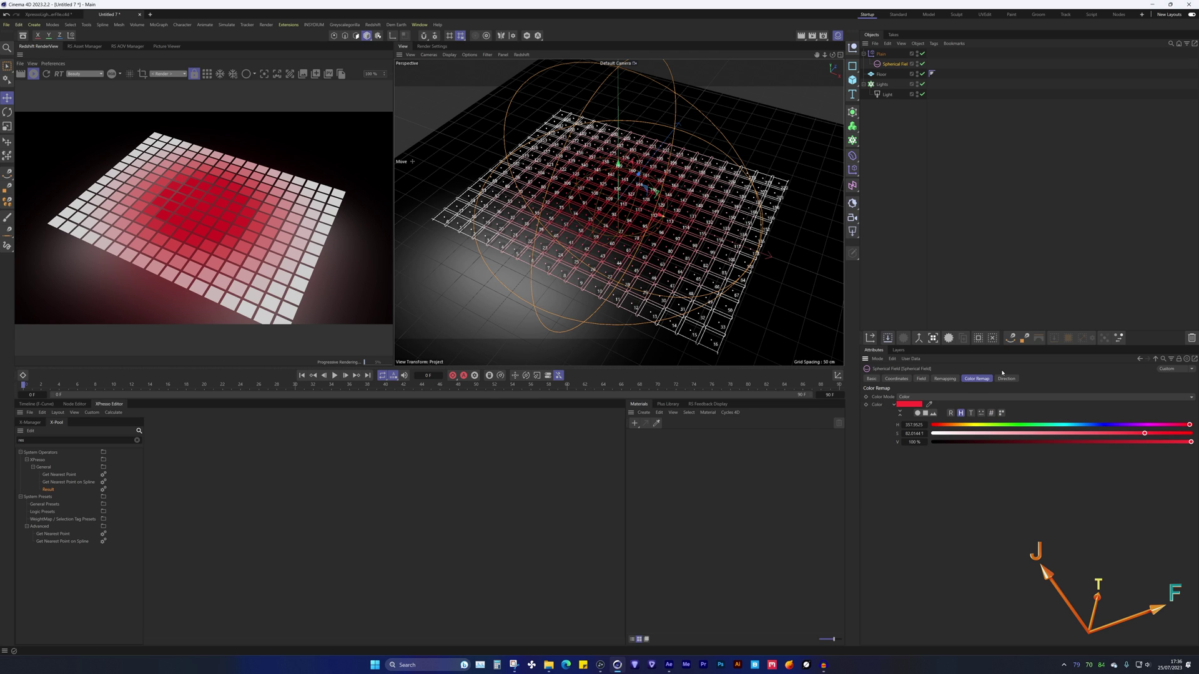
# Step: Invert the field's remapping, set Contour Mode to Curve and Inner Offset to 12%
pyautogui.click(945, 379)
pyautogui.click(899, 457)
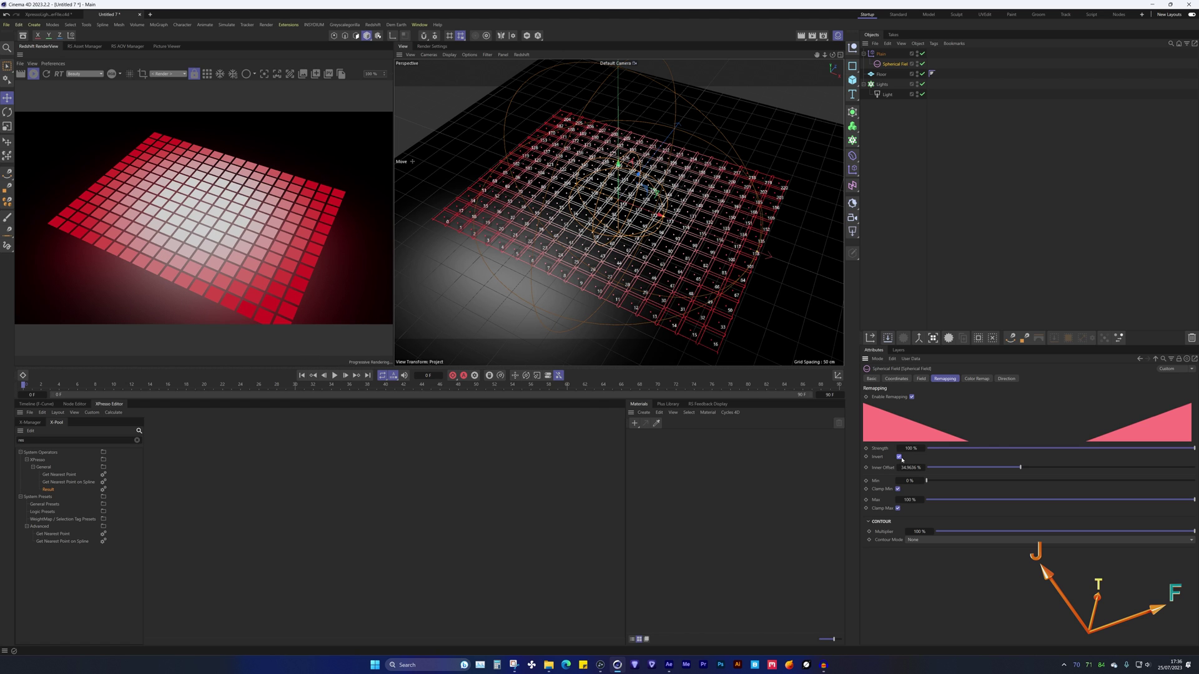
pyautogui.click(921, 540)
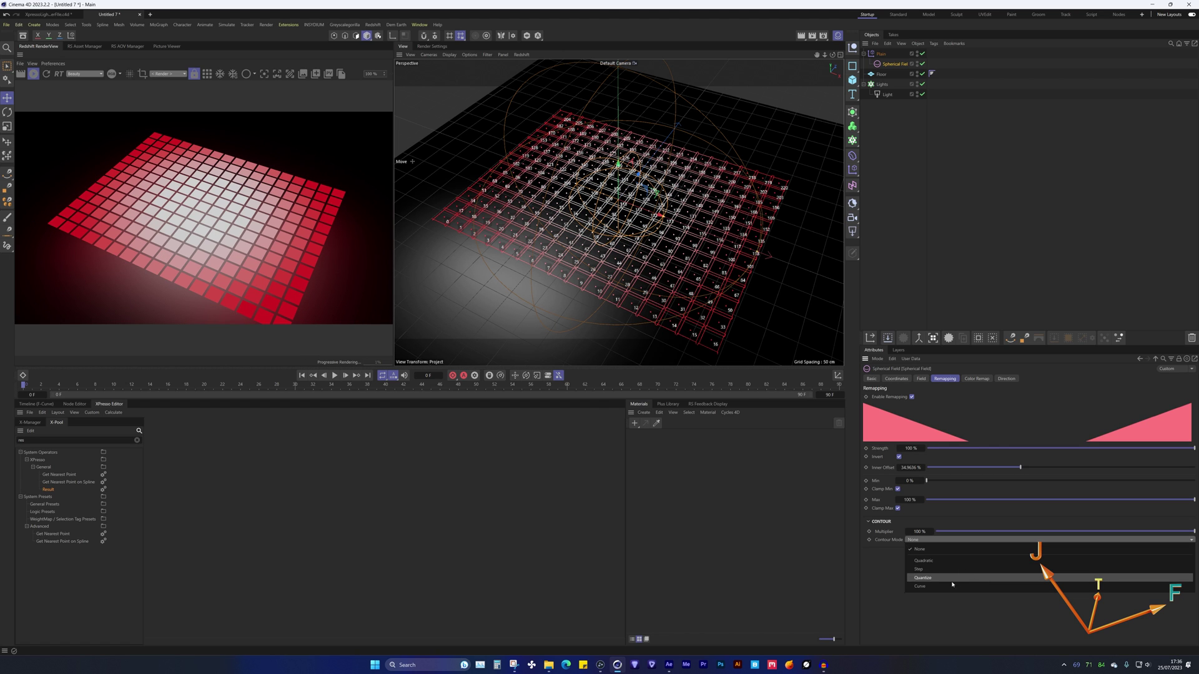
pyautogui.click(931, 587)
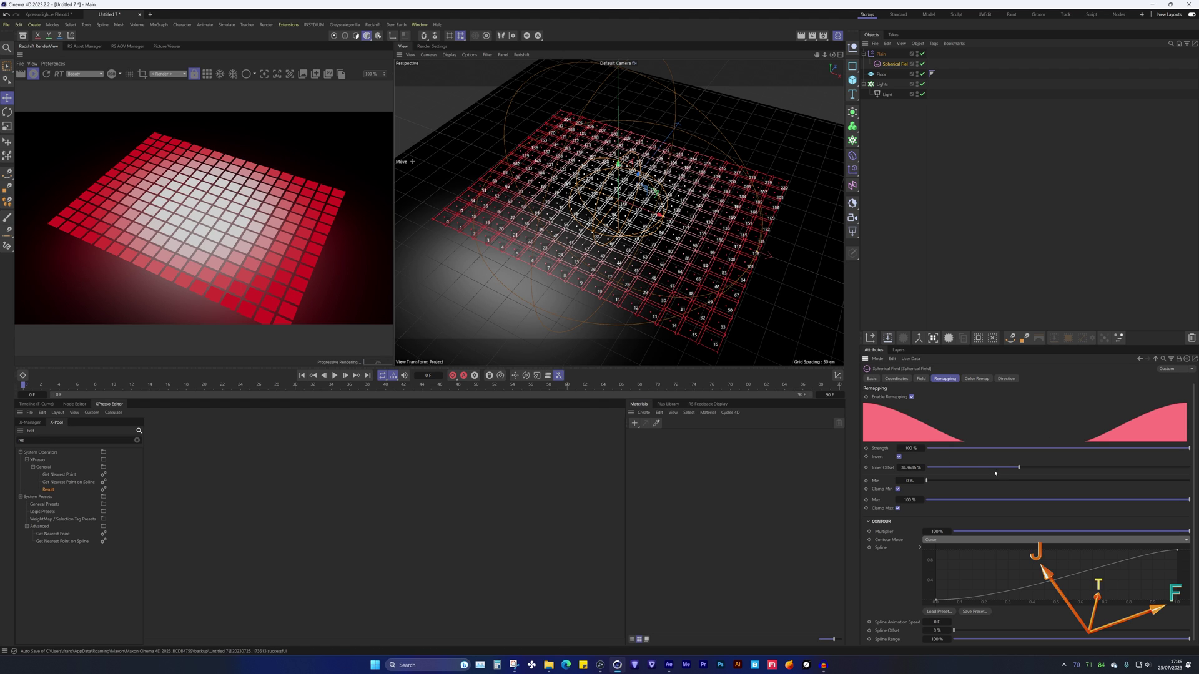
pyautogui.moveTo(1018, 467); pyautogui.dragTo(958, 468)
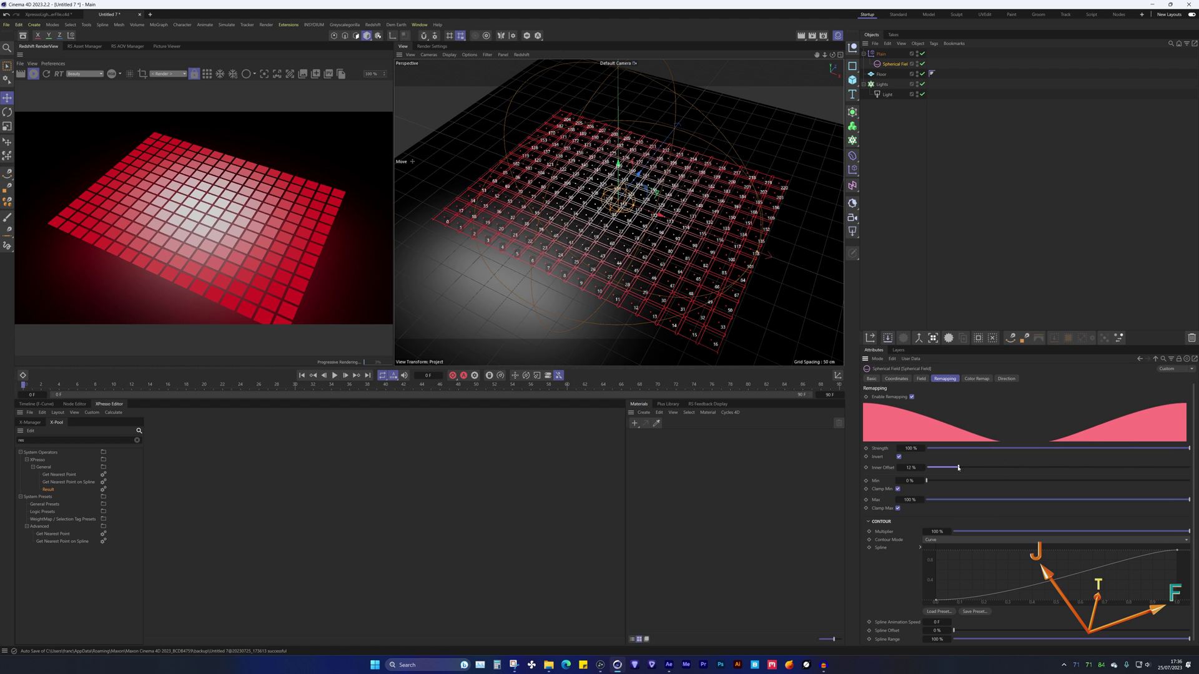
pyautogui.click(976, 379)
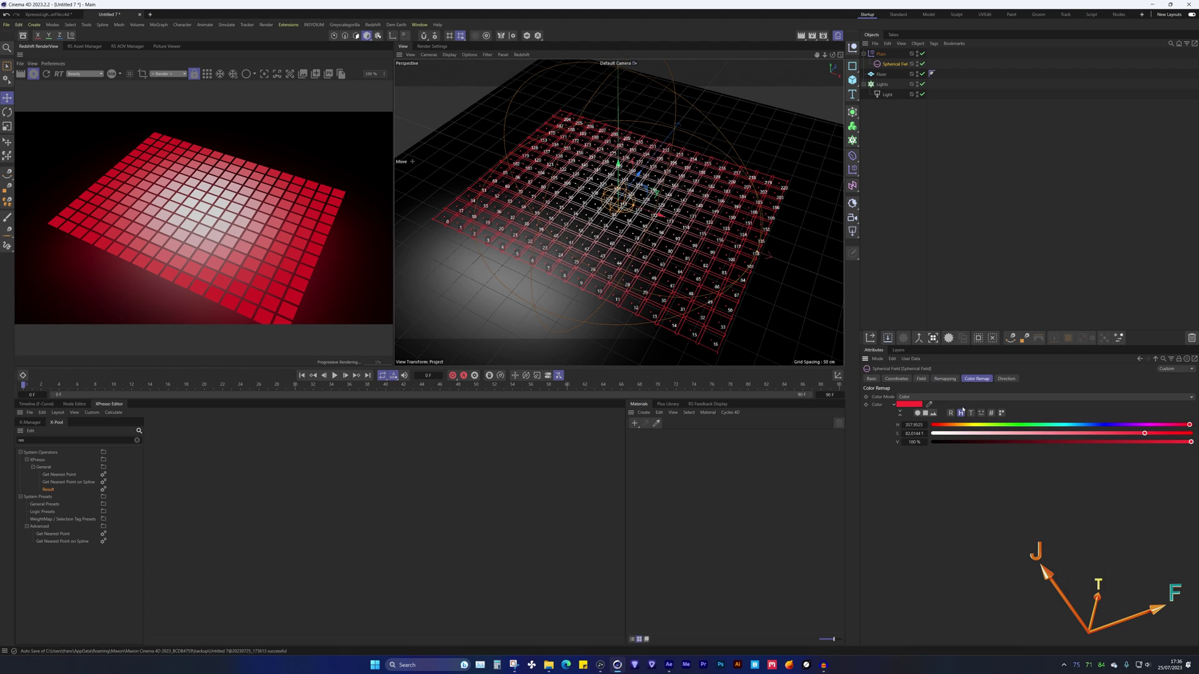
# Step: Shift the remap colour from red toward orange by raising G to 83
pyautogui.click(909, 405)
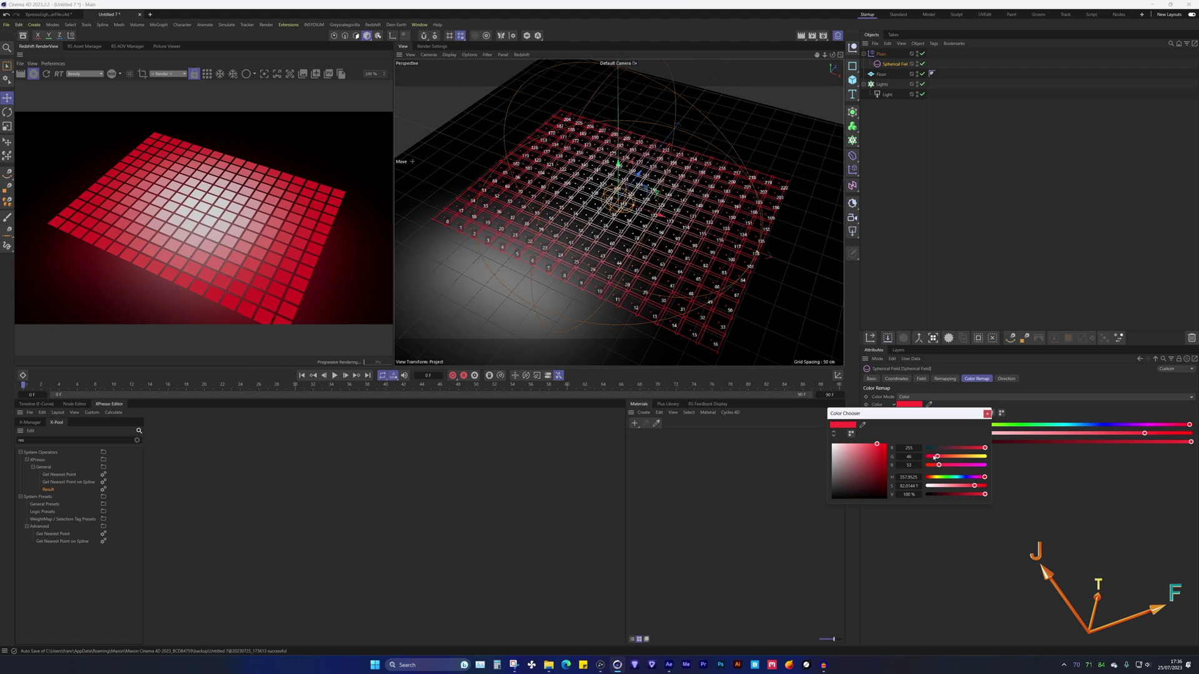
pyautogui.moveTo(936, 457); pyautogui.dragTo(946, 458)
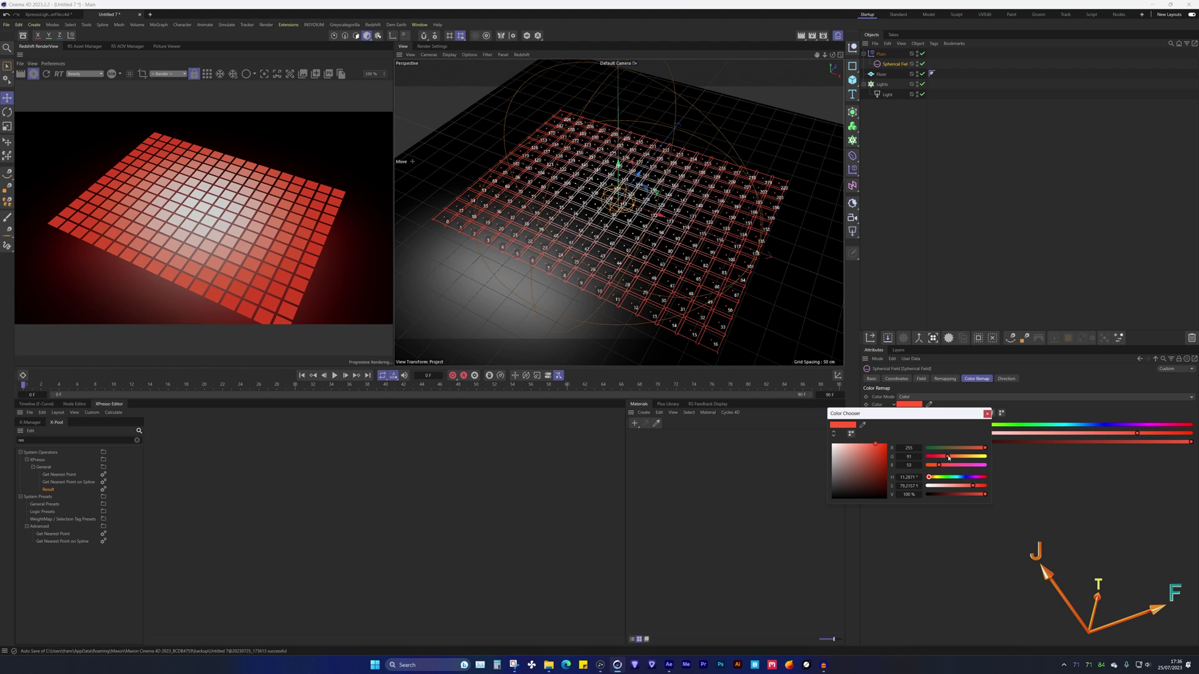
pyautogui.click(987, 414)
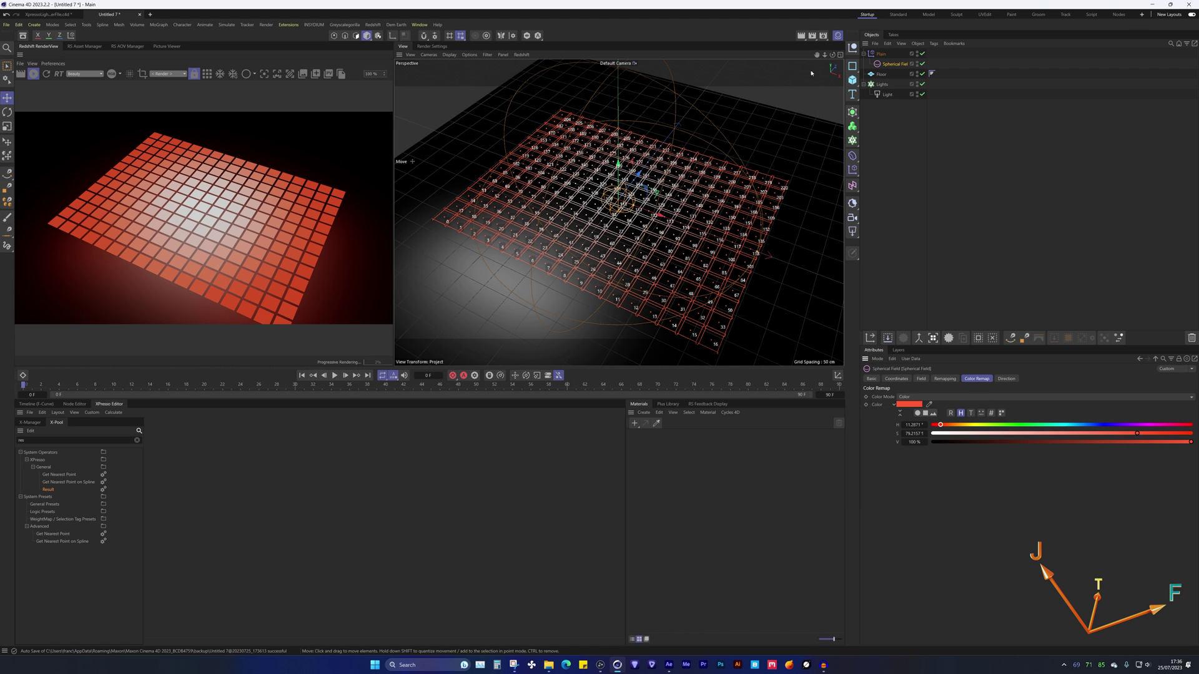
# Step: Set the Light's intensity to 4, then back to 1
pyautogui.click(887, 94)
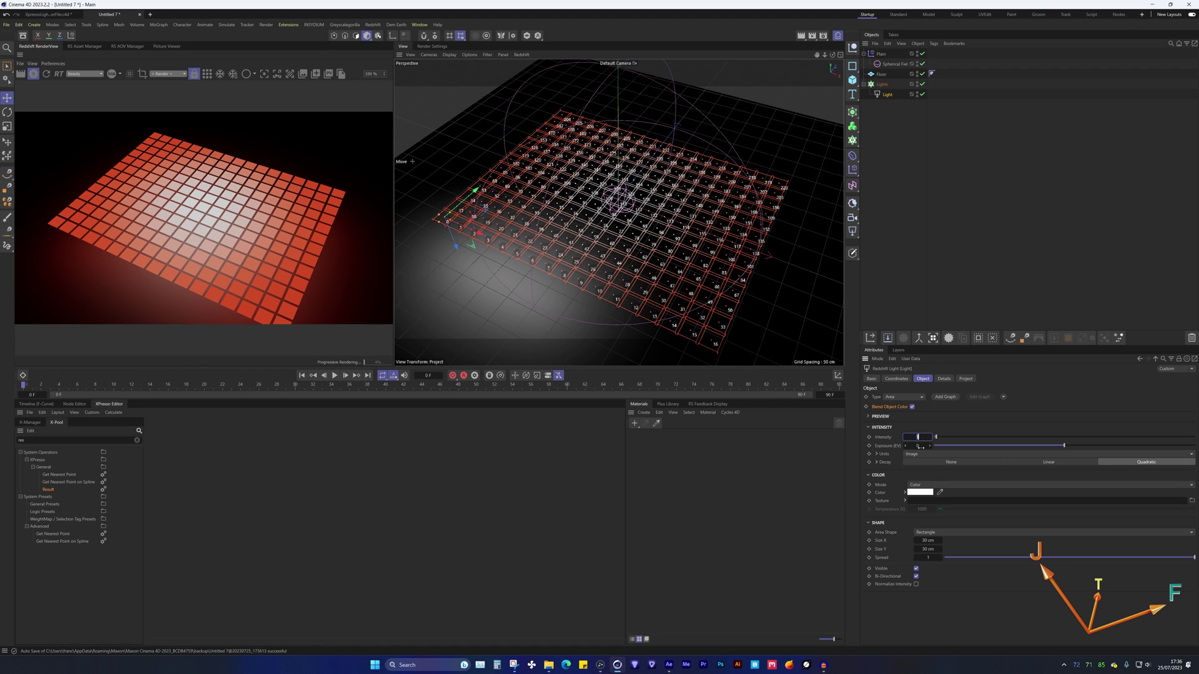
pyautogui.write('4')
pyautogui.press('Return')
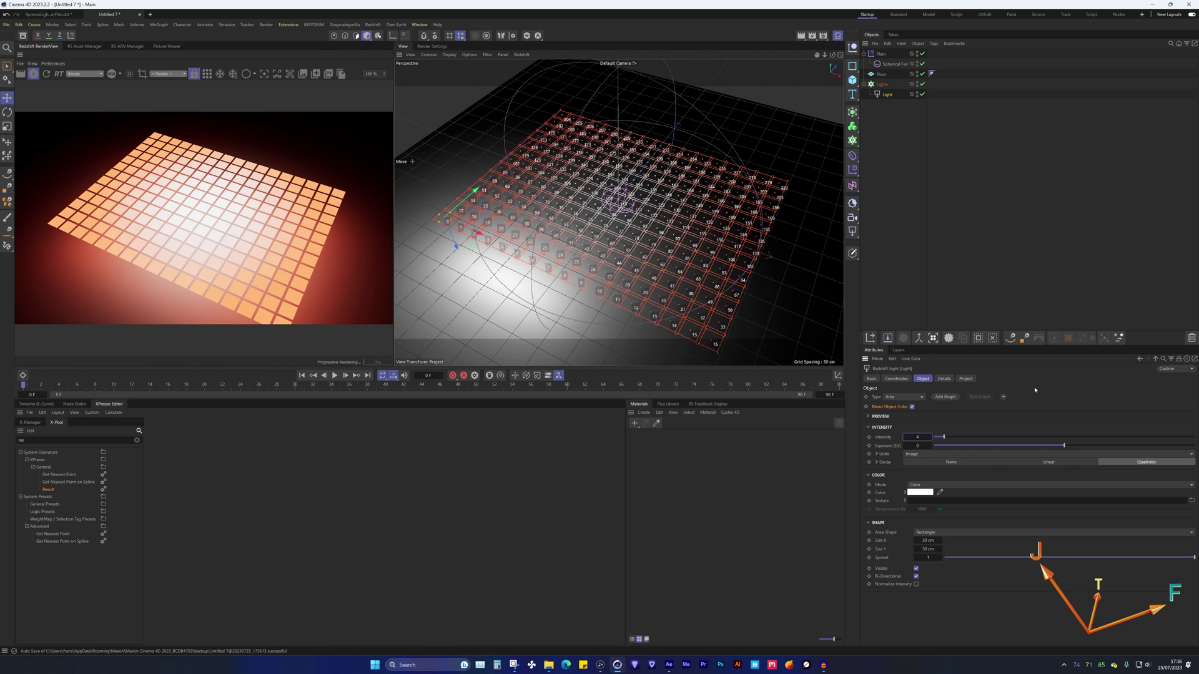
pyautogui.click(918, 437)
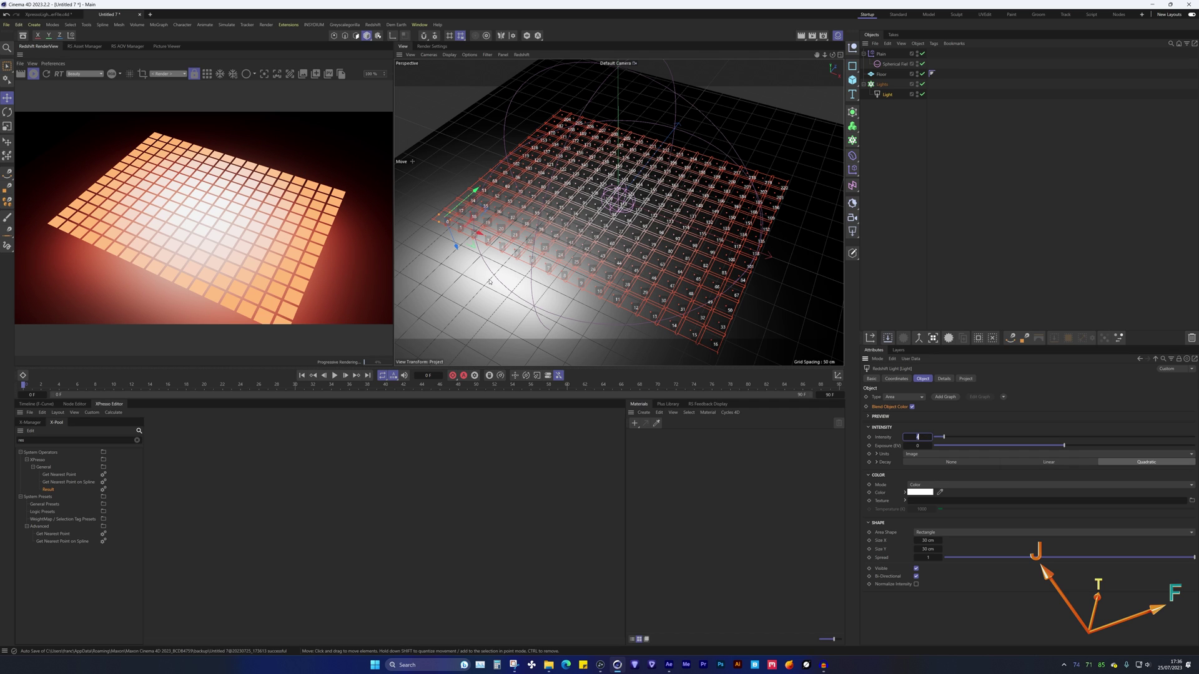
pyautogui.press('BackSpace')
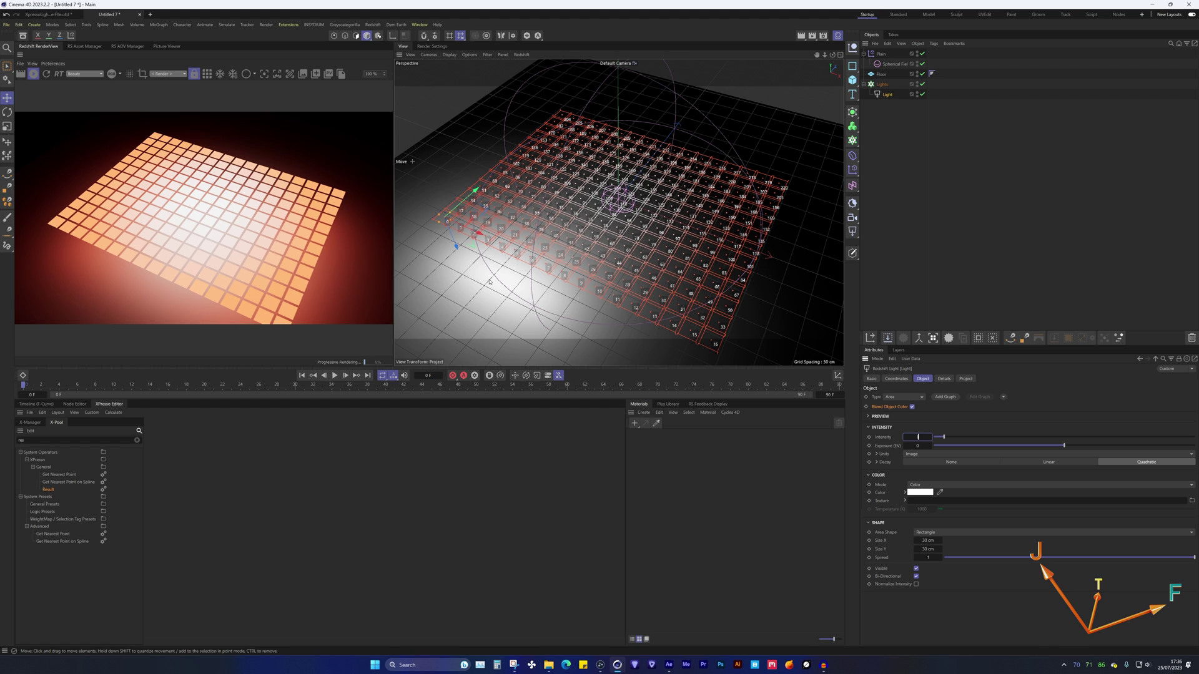
pyautogui.write('1')
pyautogui.press('Return')
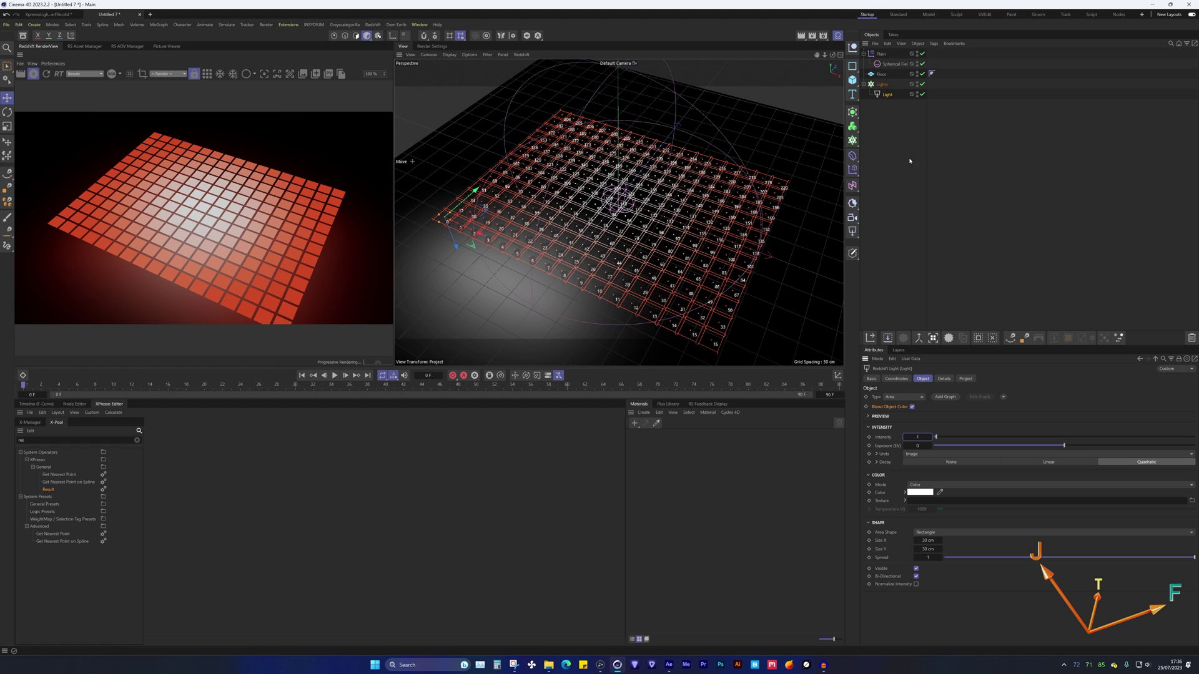
pyautogui.click(894, 177)
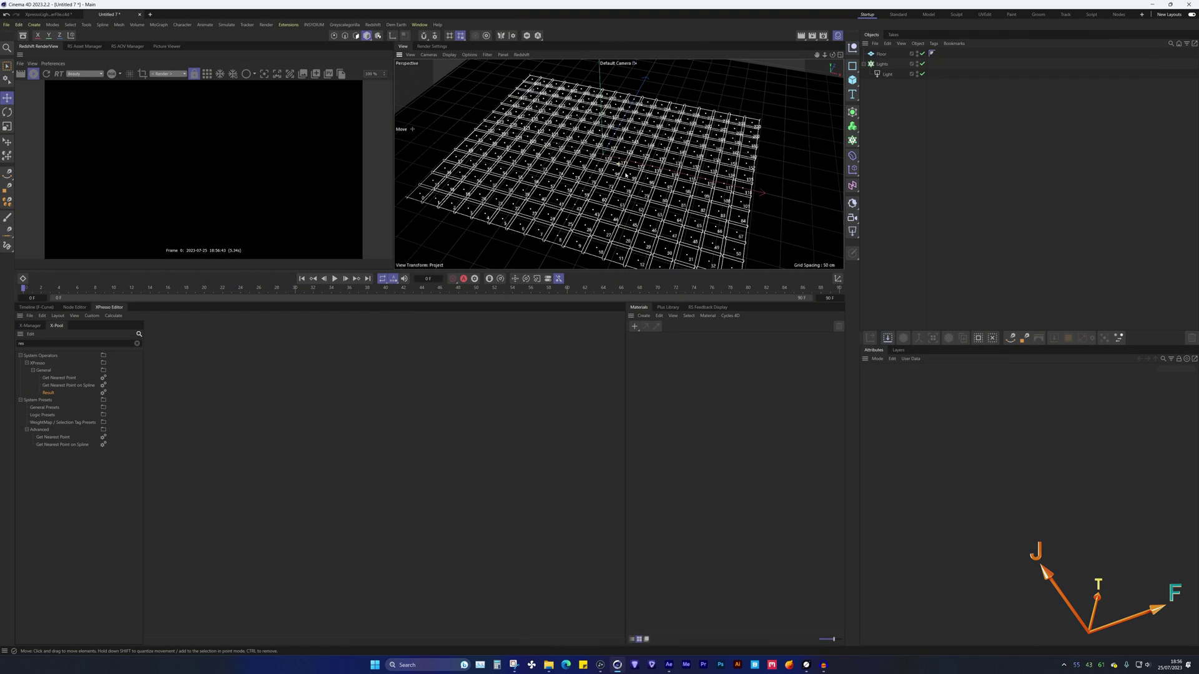
# Step: Tag the Light object with XPresso from Programming Tags, opening its empty node editor
pyautogui.keyDown('alt'); pyautogui.moveTo(605, 154); pyautogui.dragTo(649, 156); pyautogui.keyUp('alt')
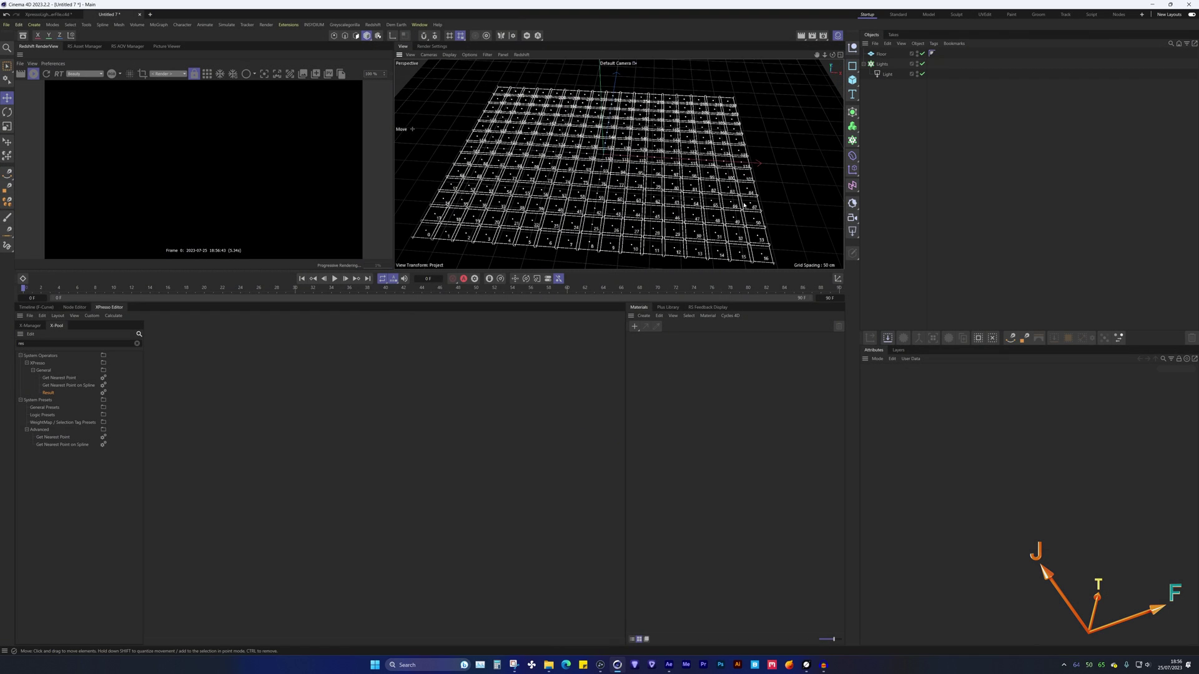
pyautogui.rightClick(891, 75)
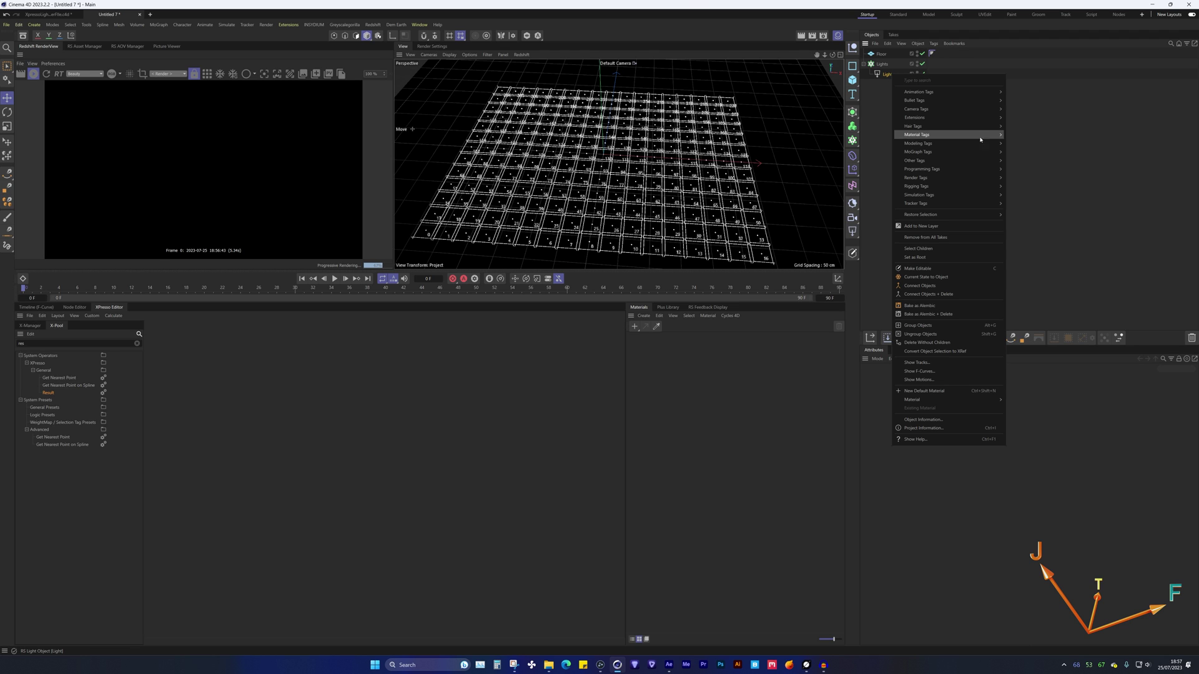
pyautogui.moveTo(960, 169)
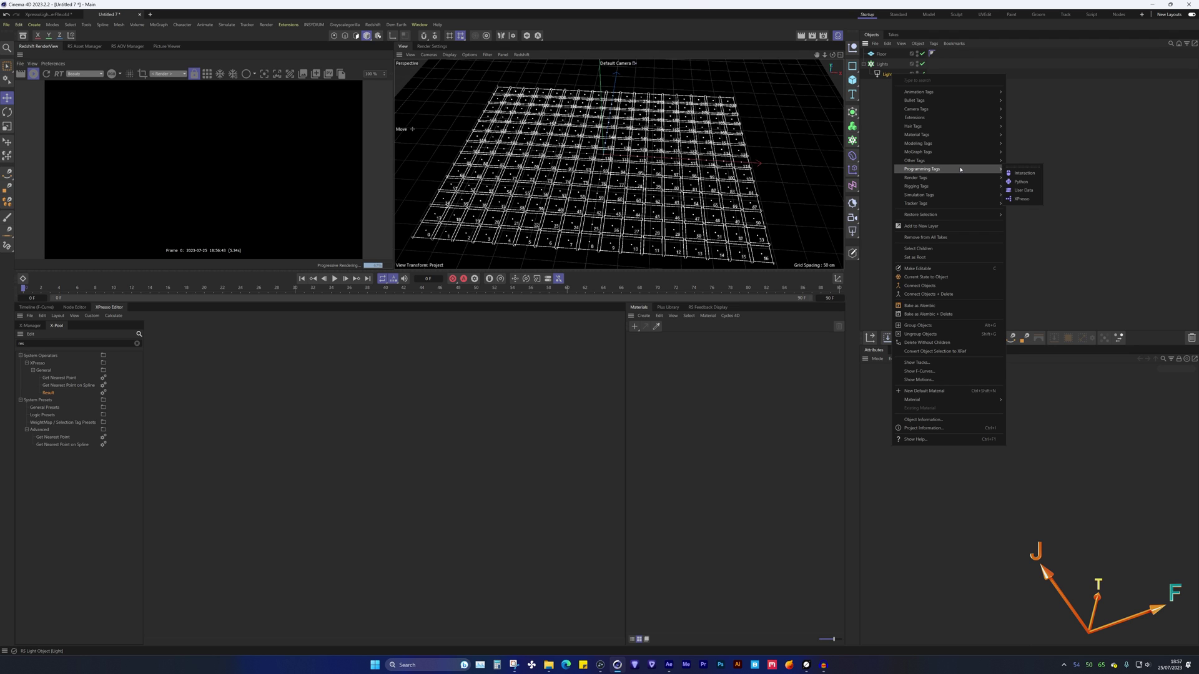
pyautogui.click(1022, 200)
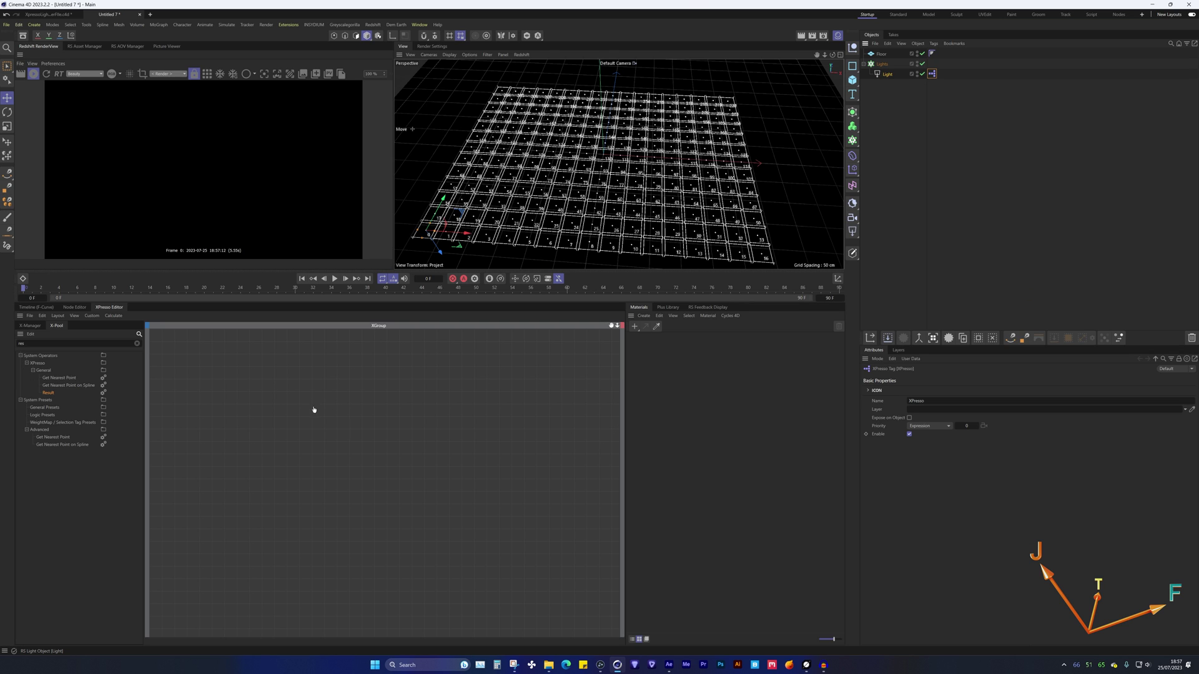
# Step: Add the Light as a graph node, then create a Spherical Field and add it below
pyautogui.moveTo(268, 386)
pyautogui.mouseDown()
pyautogui.moveTo(250, 382)
pyautogui.moveTo(263, 389)
pyautogui.mouseUp()
pyautogui.click(853, 186)
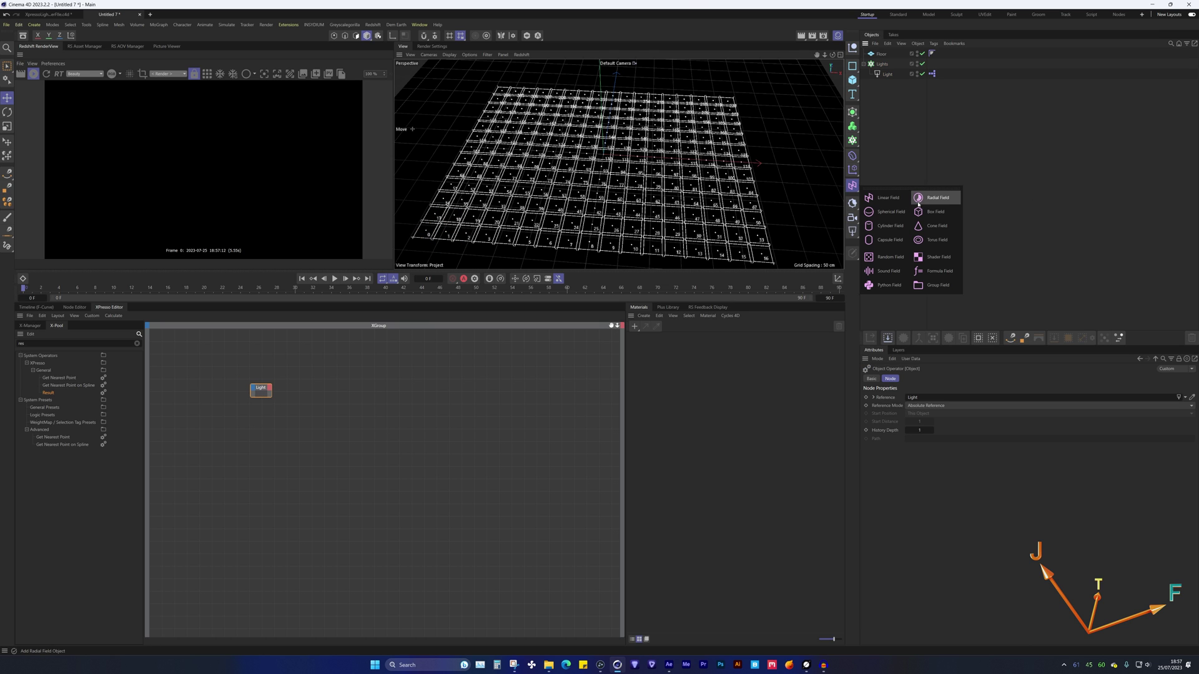
pyautogui.click(891, 213)
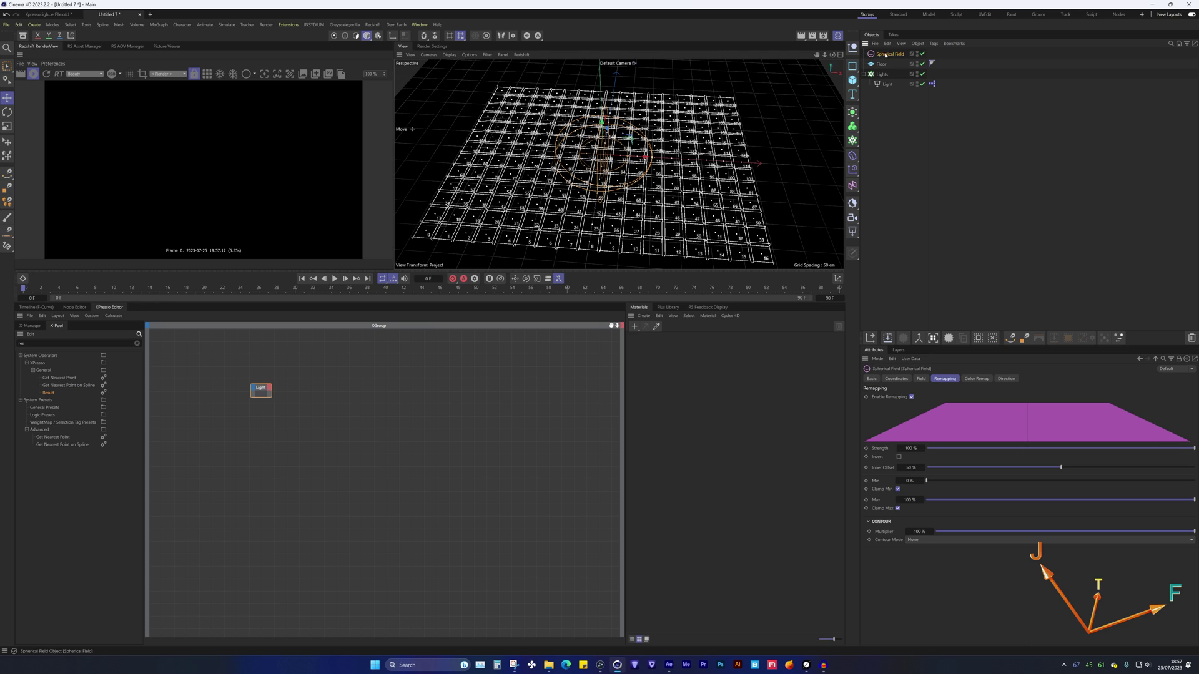
pyautogui.moveTo(263, 469); pyautogui.dragTo(262, 468)
# Step: Add Falloff and Result nodes to the XPresso graph from the X-Pool
pyautogui.write('fall')
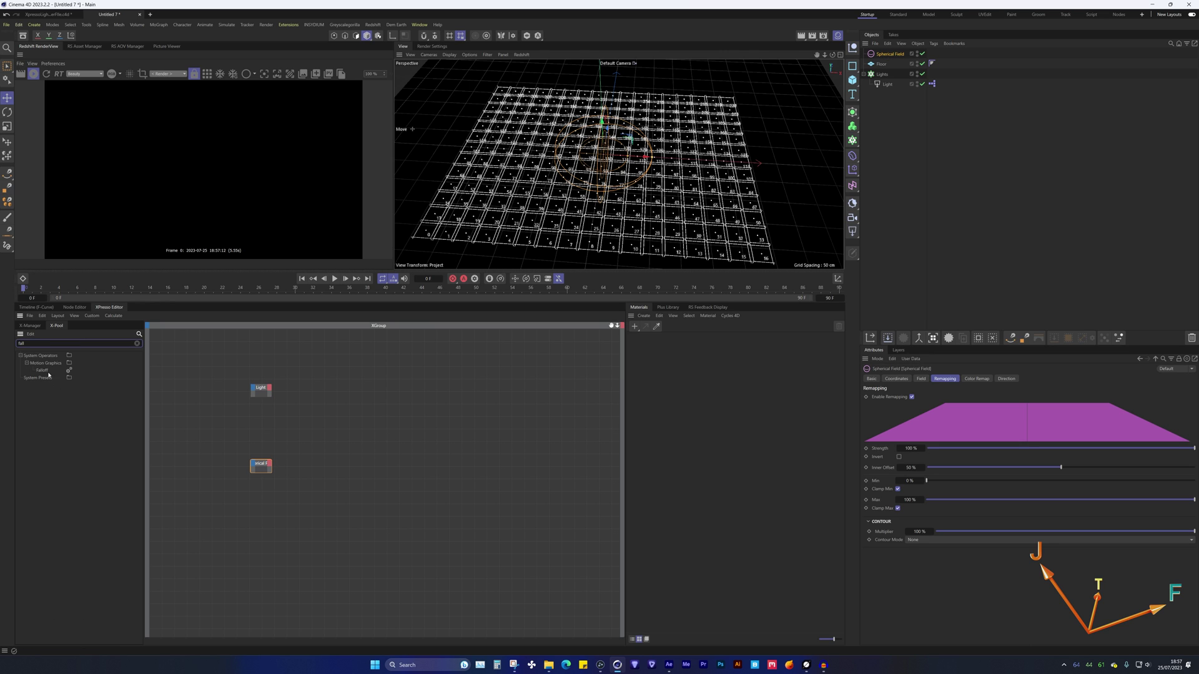
pyautogui.moveTo(49, 374); pyautogui.dragTo(314, 431)
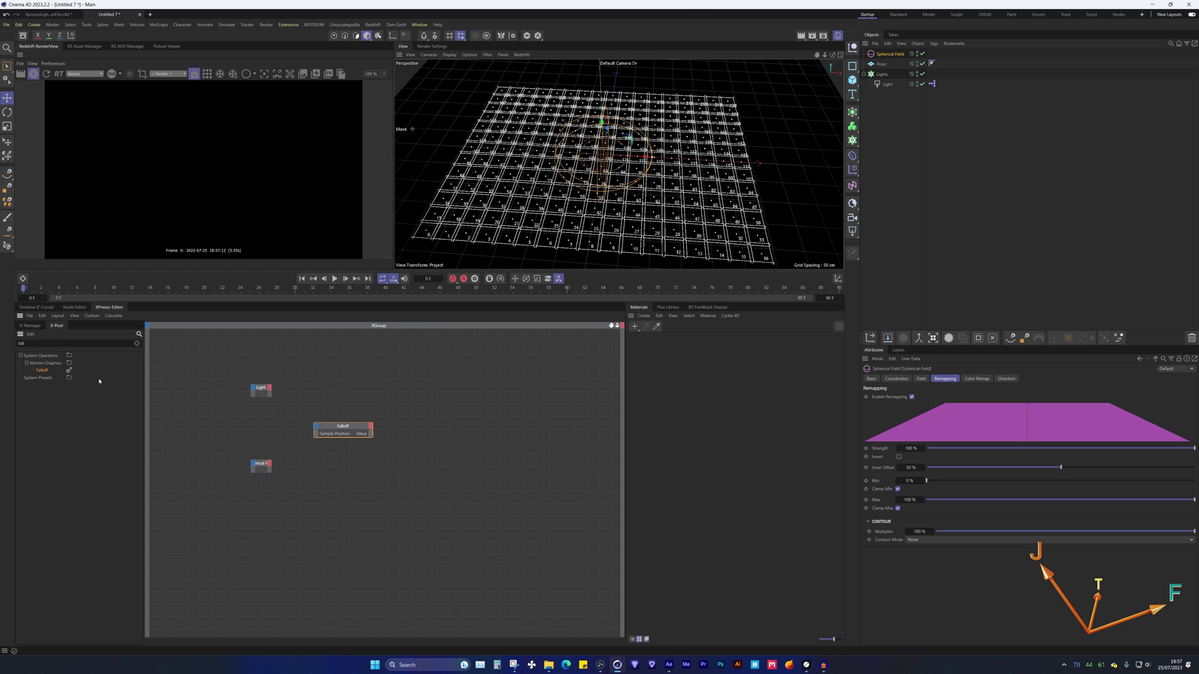
pyautogui.doubleClick(45, 342)
pyautogui.write('result')
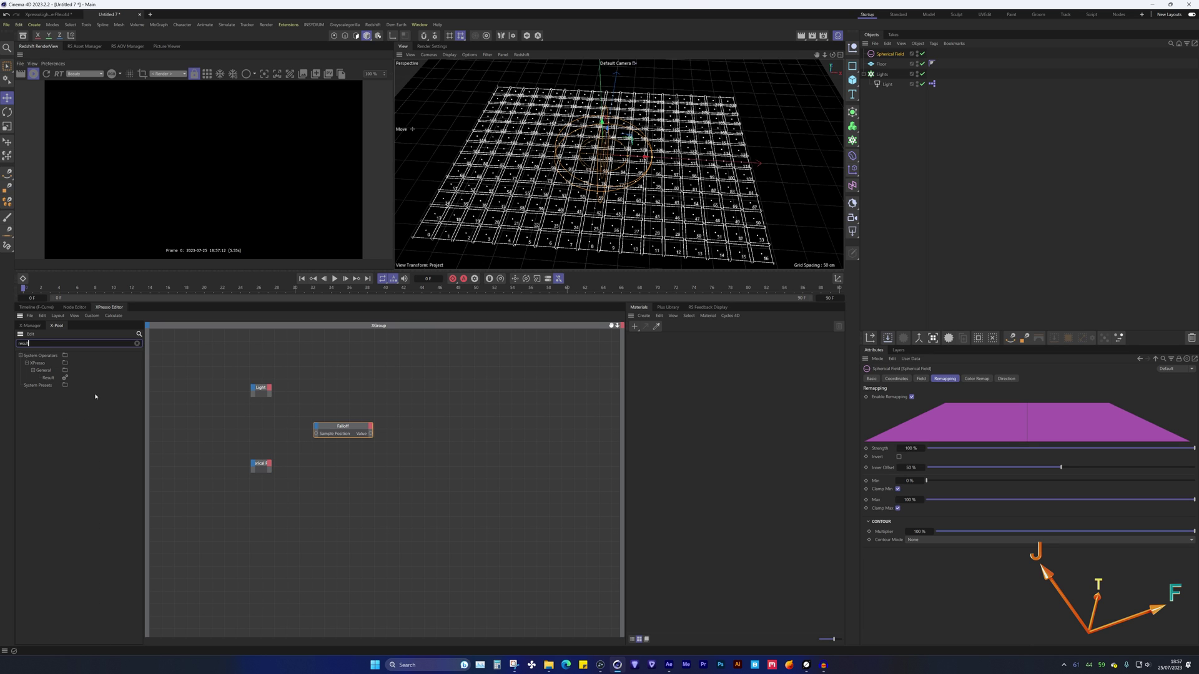
pyautogui.moveTo(49, 377); pyautogui.dragTo(441, 399)
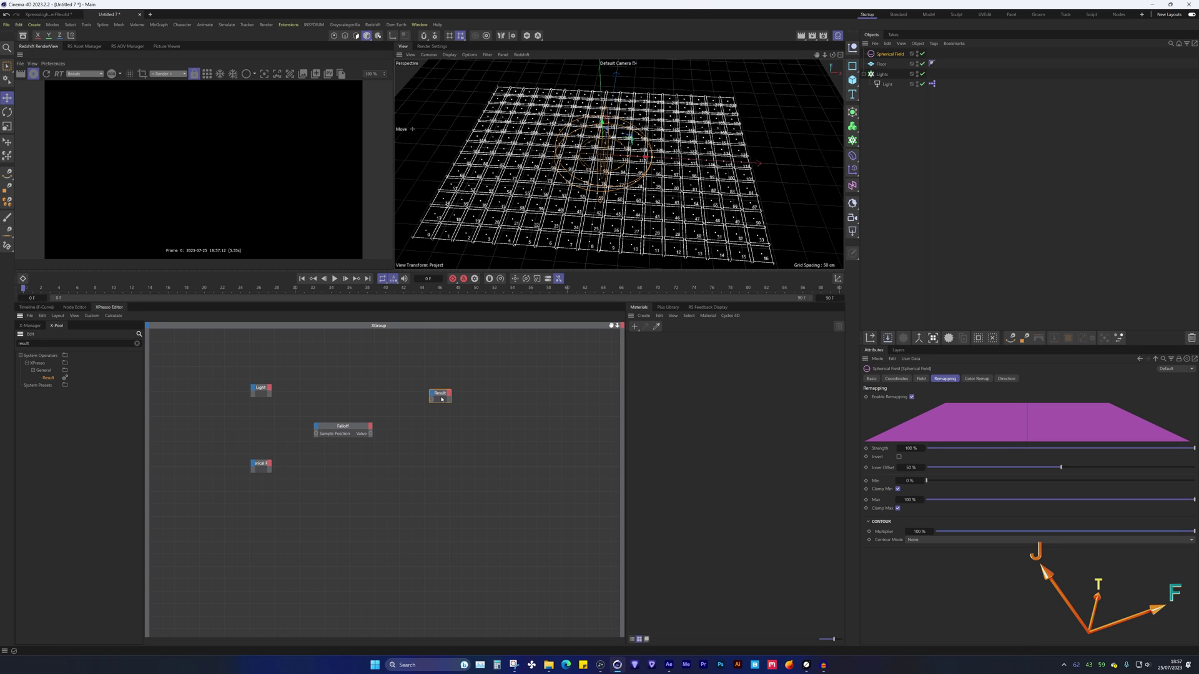
pyautogui.click(314, 361)
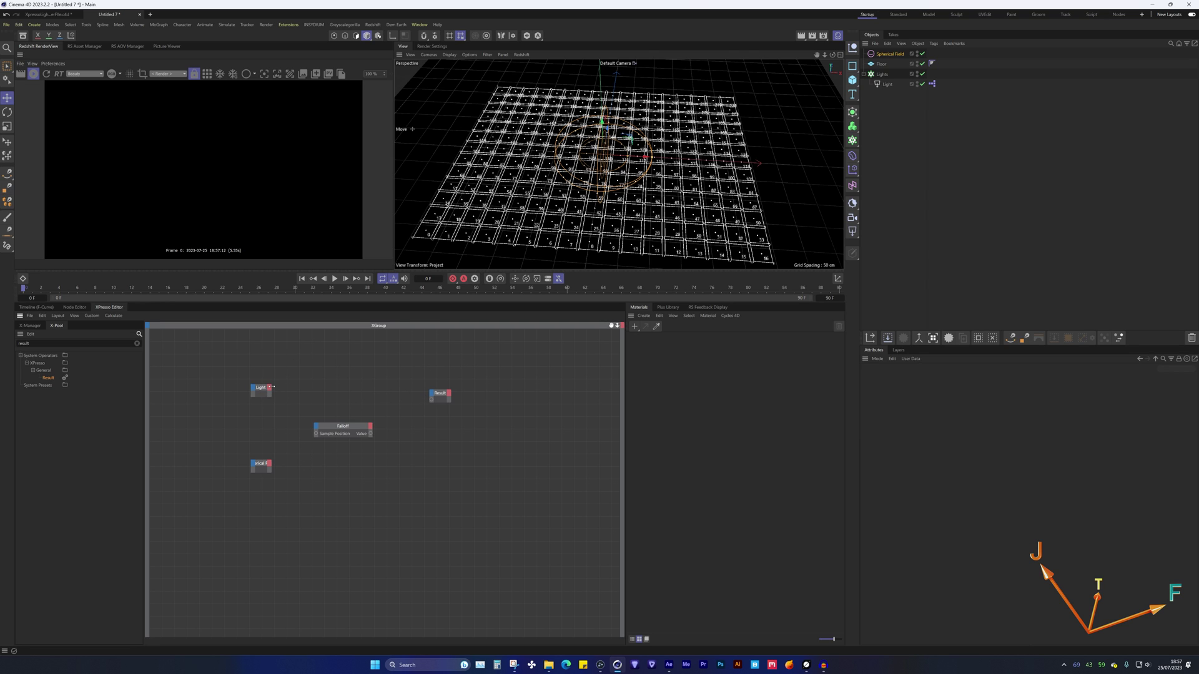
# Step: Expose Coordinates > Global Position as an output port on the Light node
pyautogui.click(271, 389)
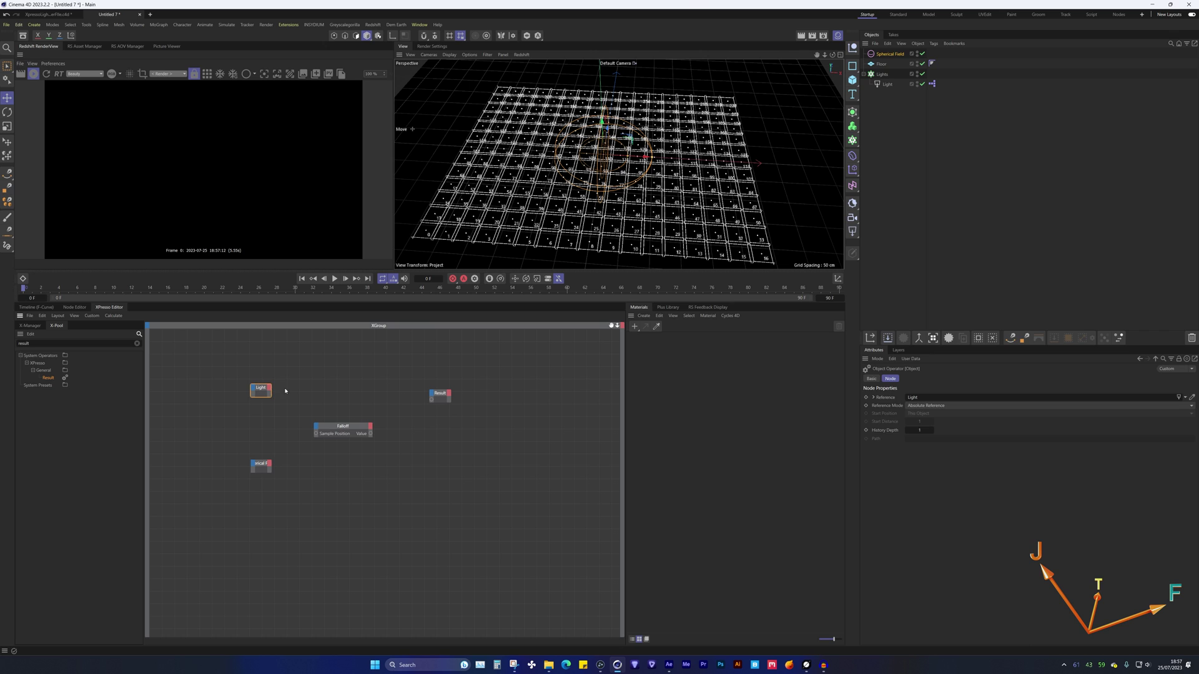
pyautogui.click(270, 388)
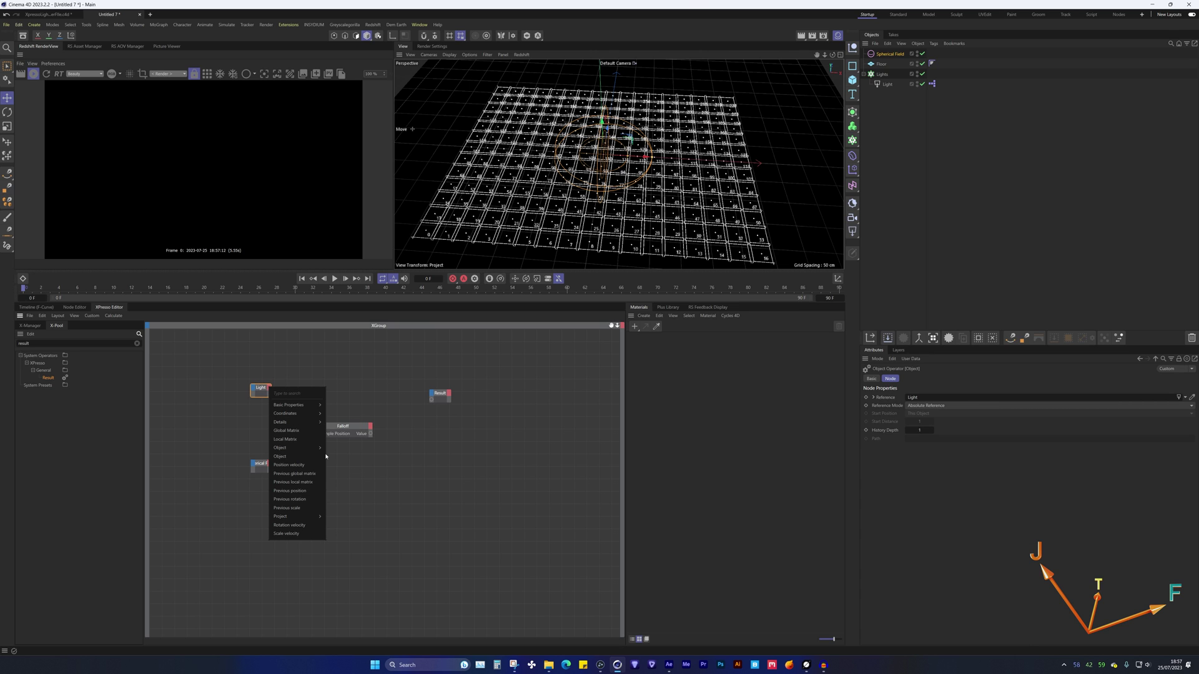
pyautogui.moveTo(294, 414)
pyautogui.moveTo(361, 425)
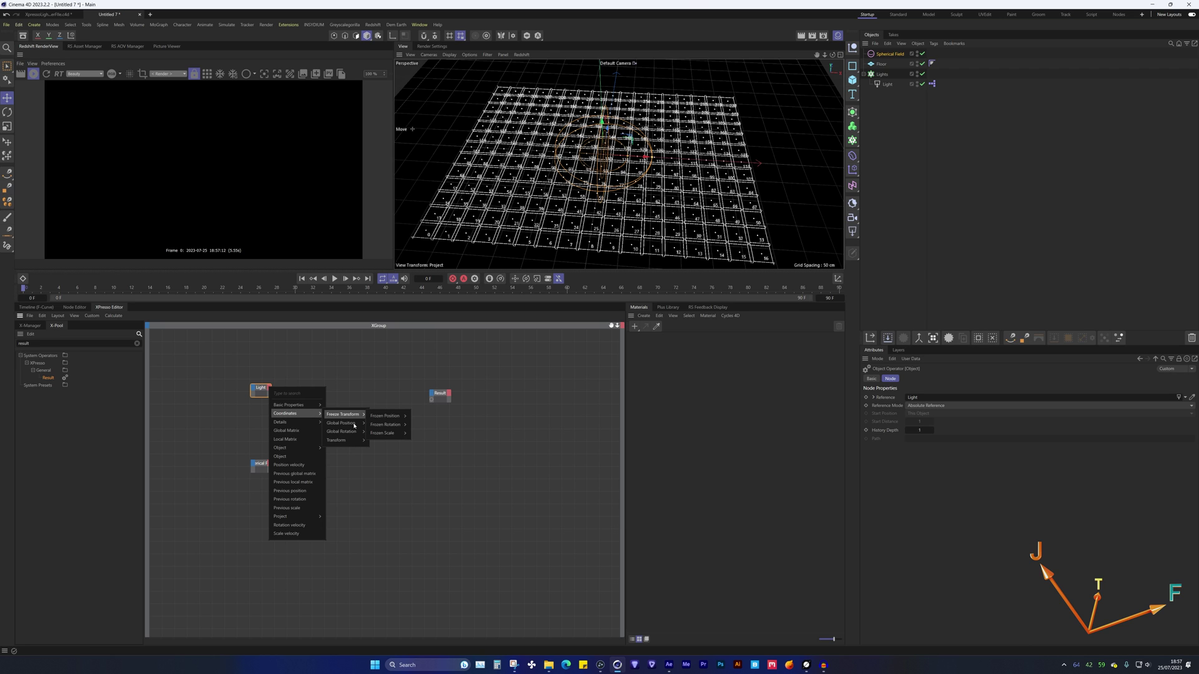
pyautogui.click(383, 425)
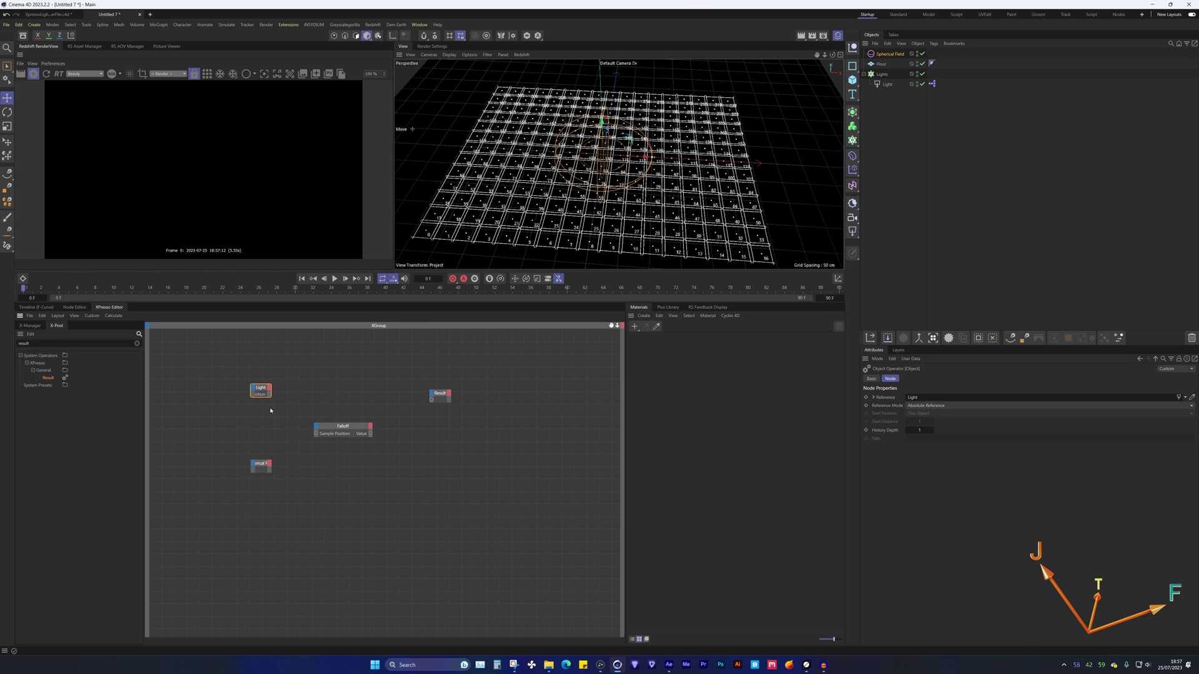
# Step: Wire Light's Global Position into Falloff's Sample Position and add a Falloff Matrix input
pyautogui.moveTo(269, 394); pyautogui.dragTo(351, 427)
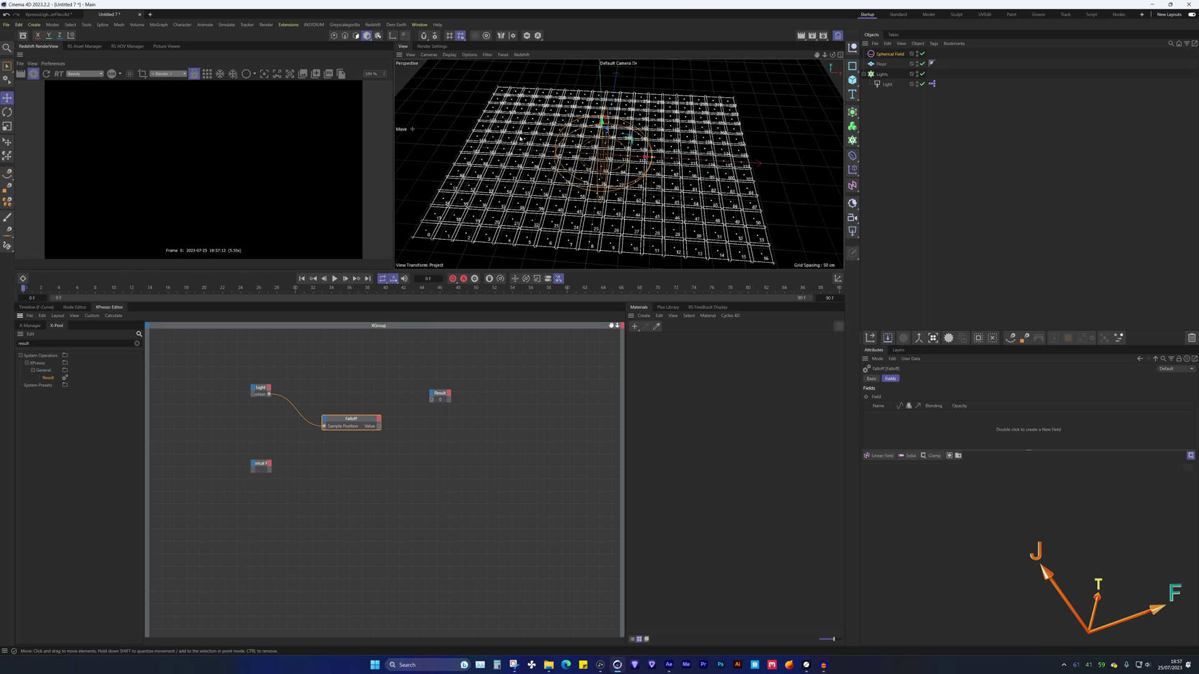
pyautogui.click(261, 388)
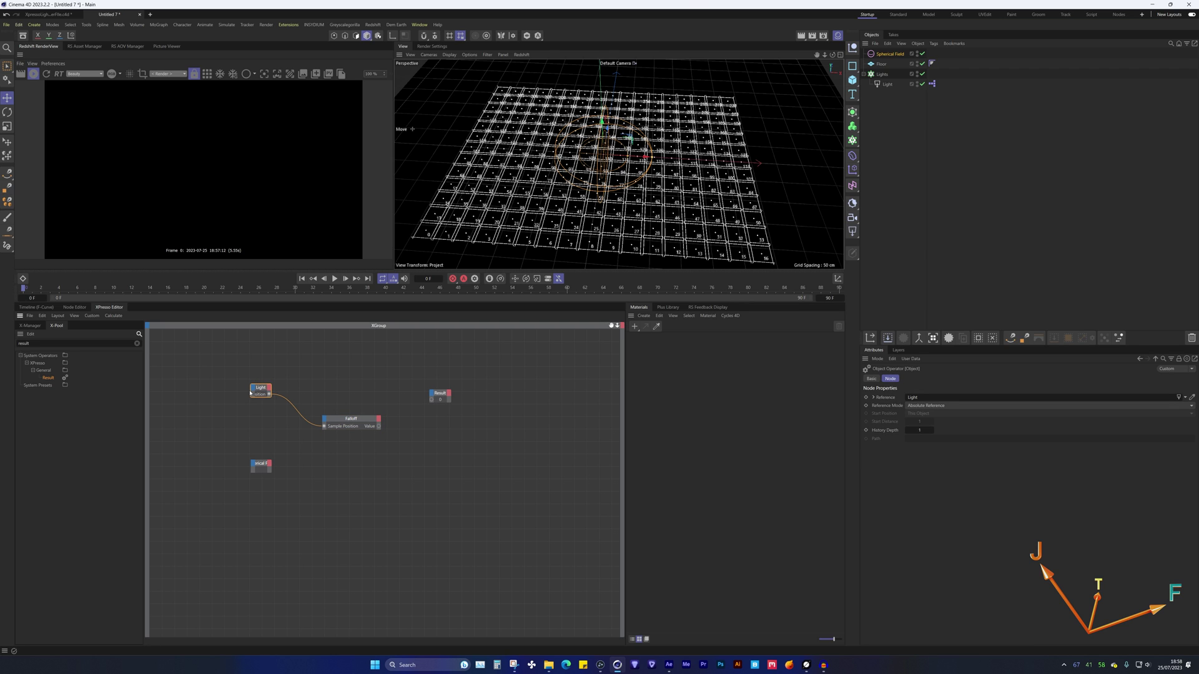
pyautogui.click(324, 419)
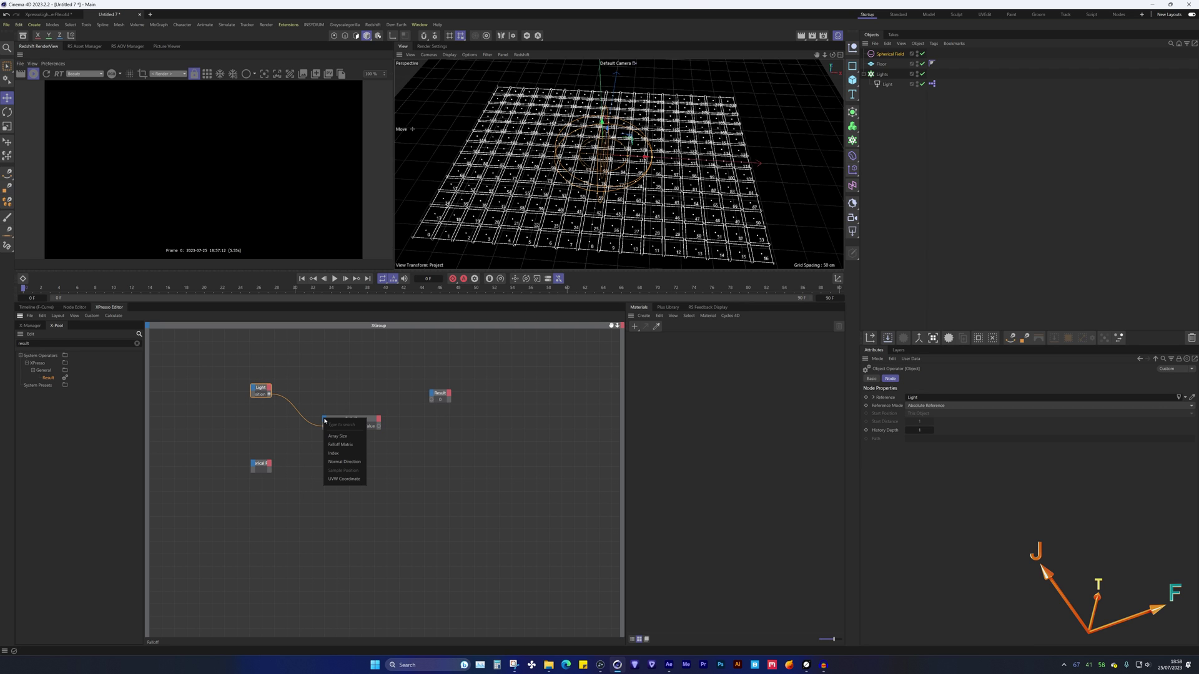
pyautogui.click(353, 445)
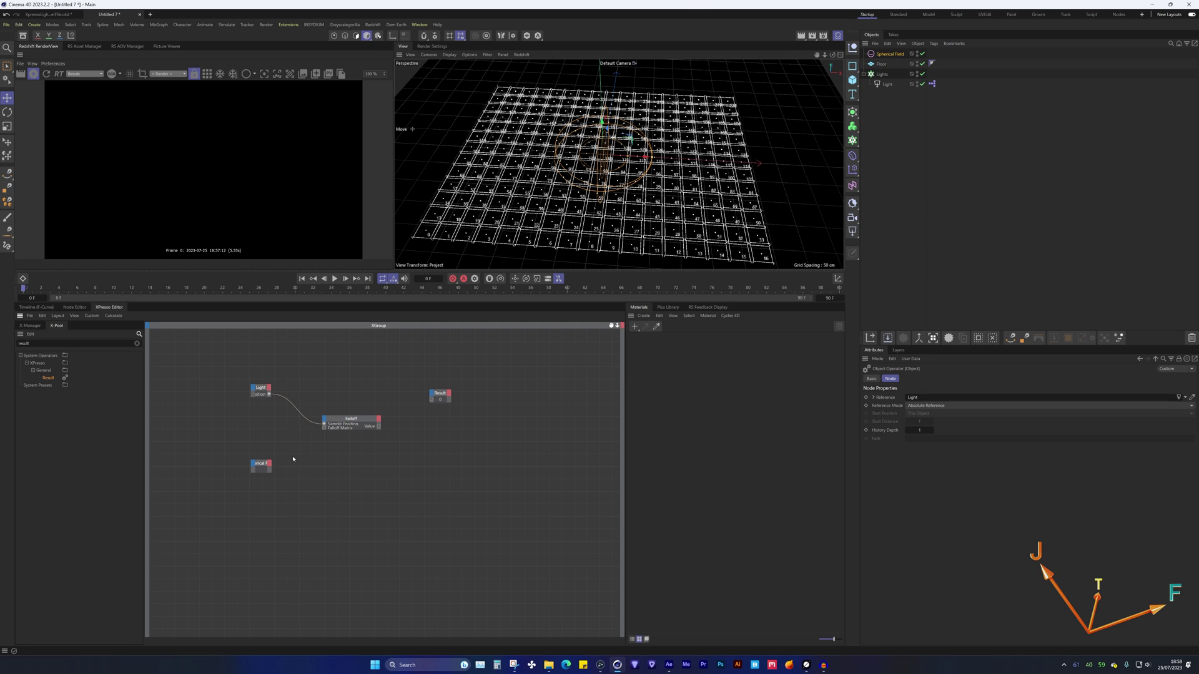
# Step: Give the Spherical Field node a Global Matrix output and wire it into Falloff Matrix
pyautogui.click(269, 463)
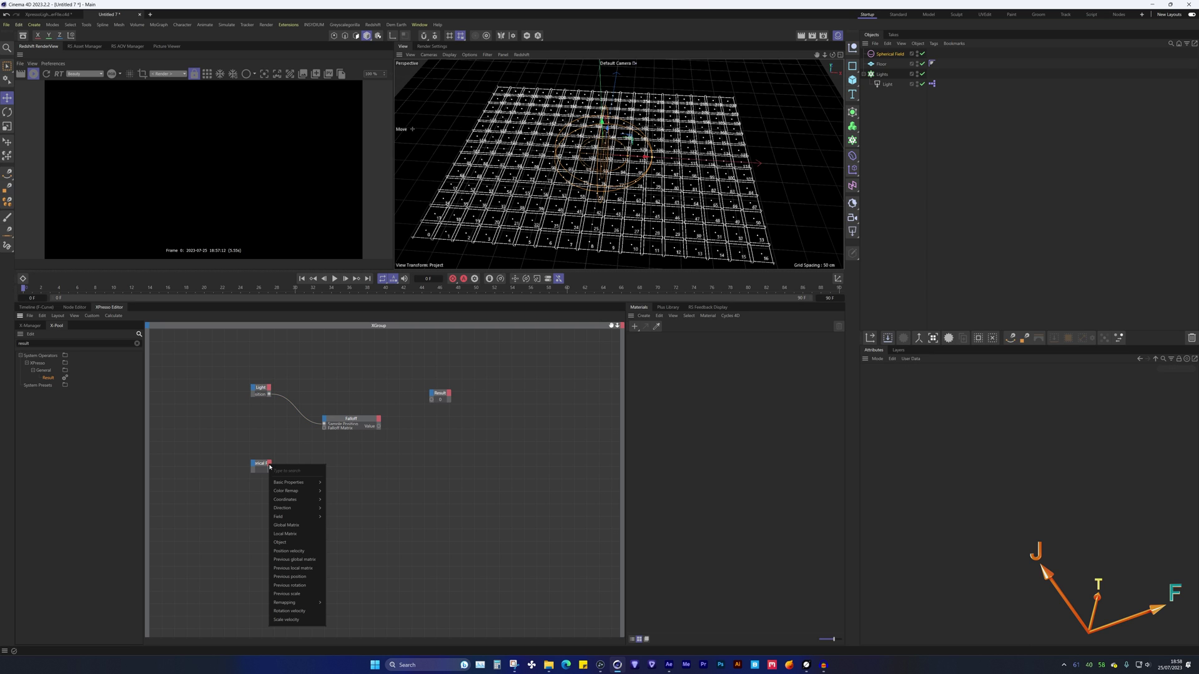
pyautogui.click(296, 526)
pyautogui.moveTo(269, 469); pyautogui.dragTo(326, 429)
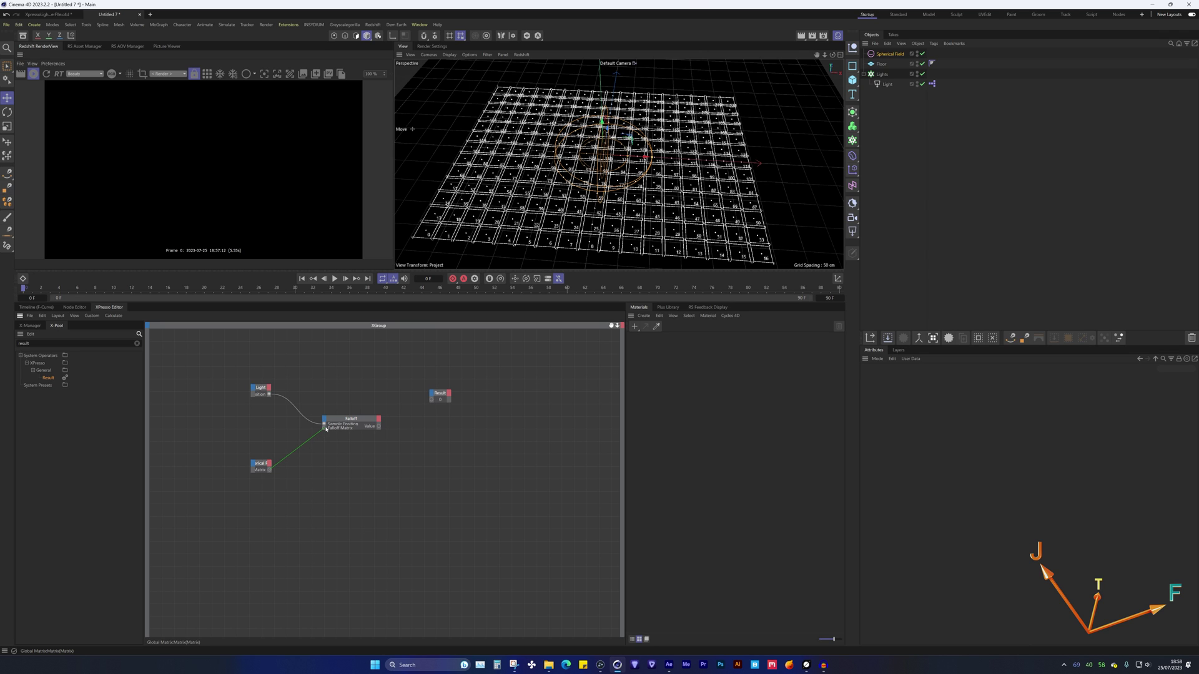
pyautogui.moveTo(260, 466); pyautogui.dragTo(264, 448)
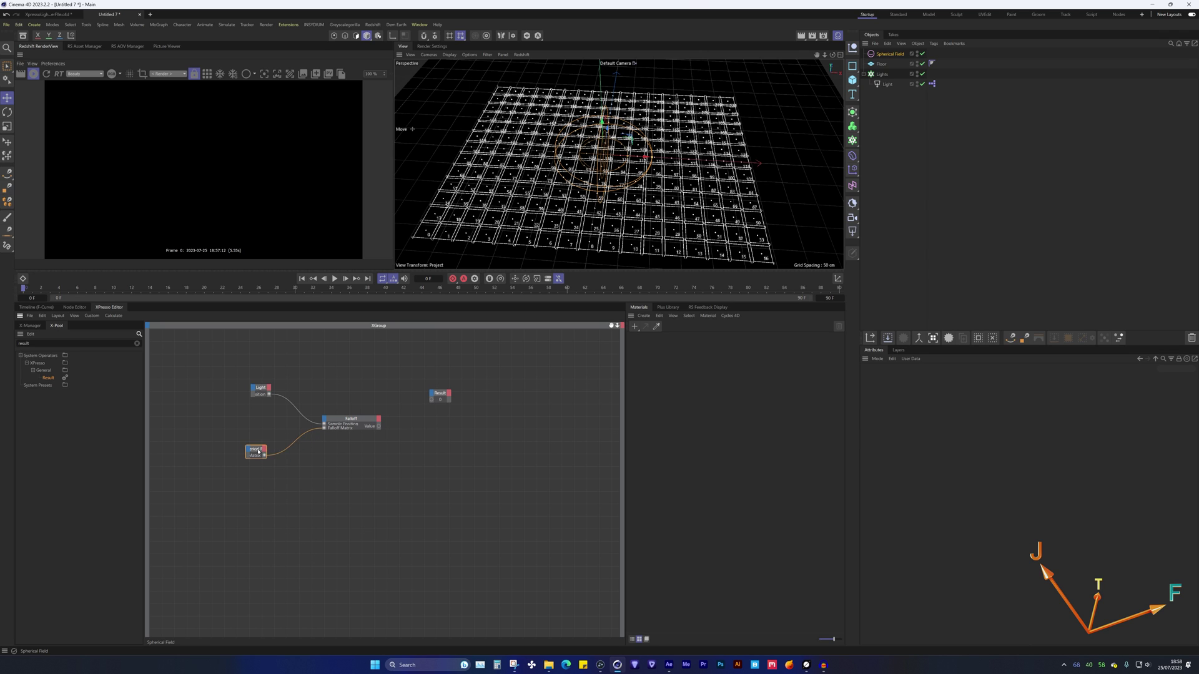
pyautogui.click(349, 420)
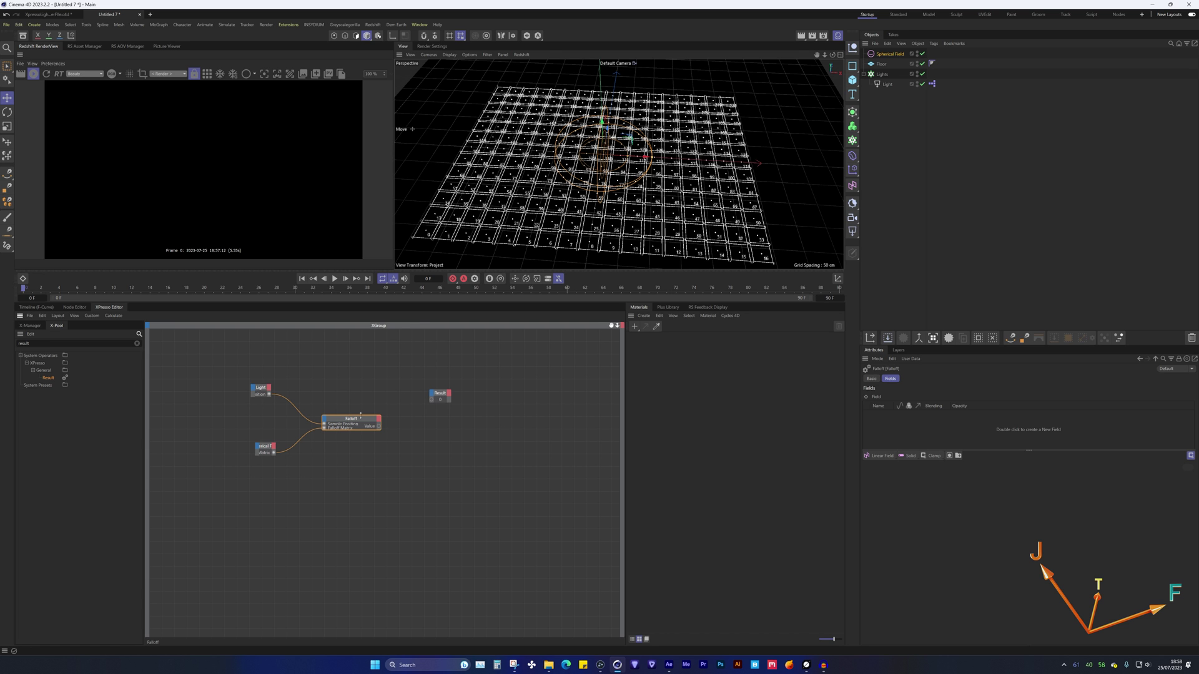
pyautogui.scroll(5, 649, 130)
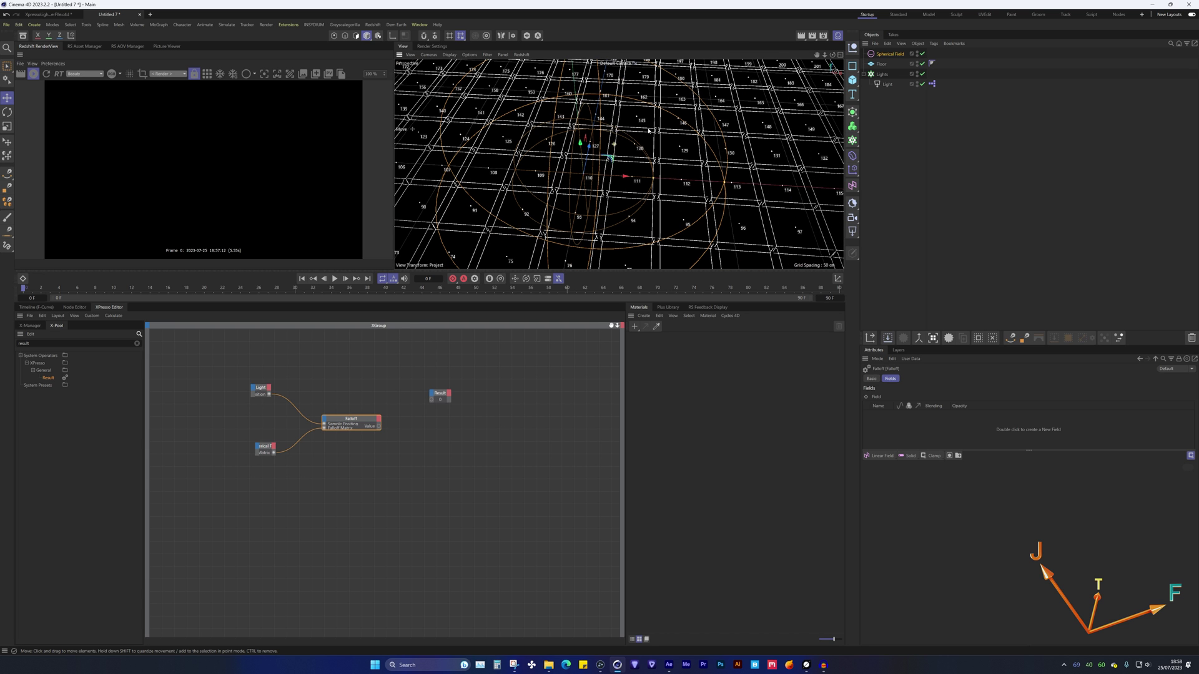
pyautogui.keyDown('alt'); pyautogui.moveTo(587, 171); pyautogui.dragTo(670, 202); pyautogui.keyUp('alt')
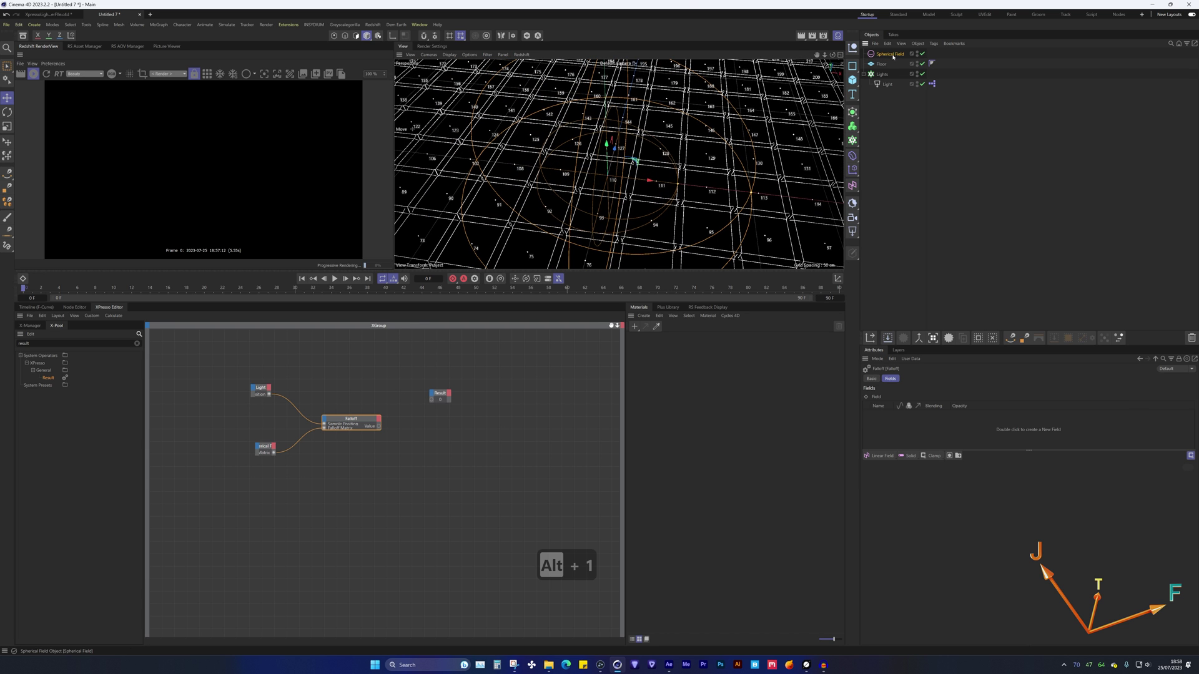
# Step: Add the Spherical Field to the Falloff node's Fields list
pyautogui.click(362, 423)
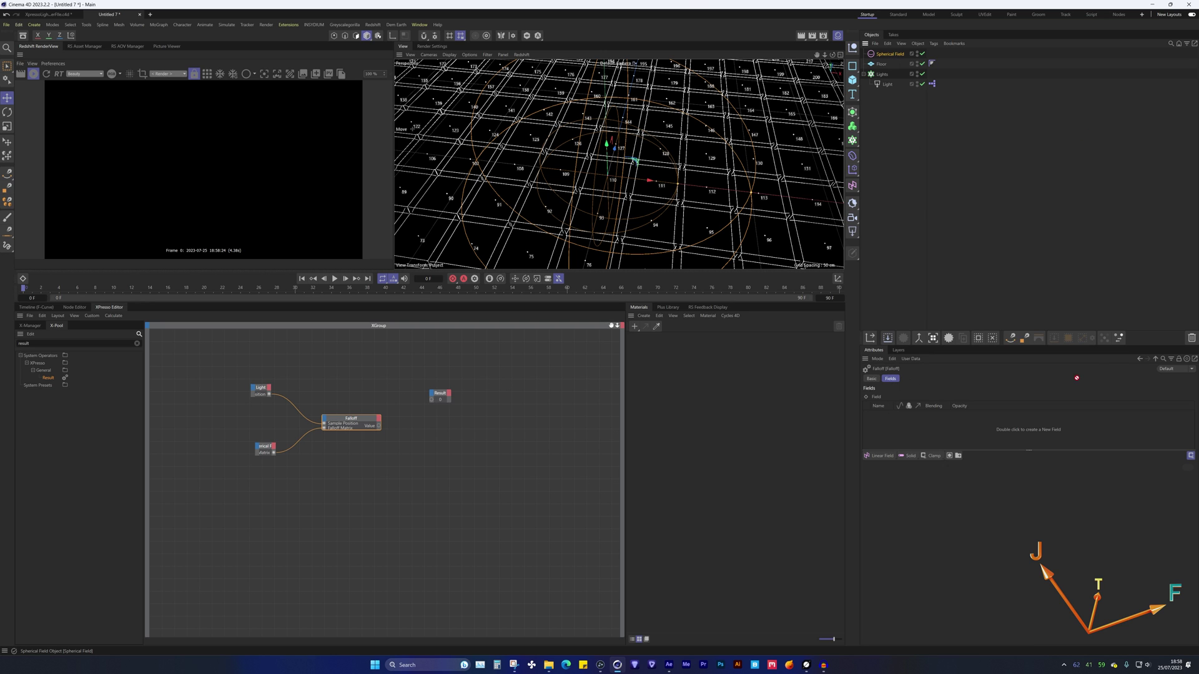
pyautogui.moveTo(1077, 378); pyautogui.dragTo(912, 435)
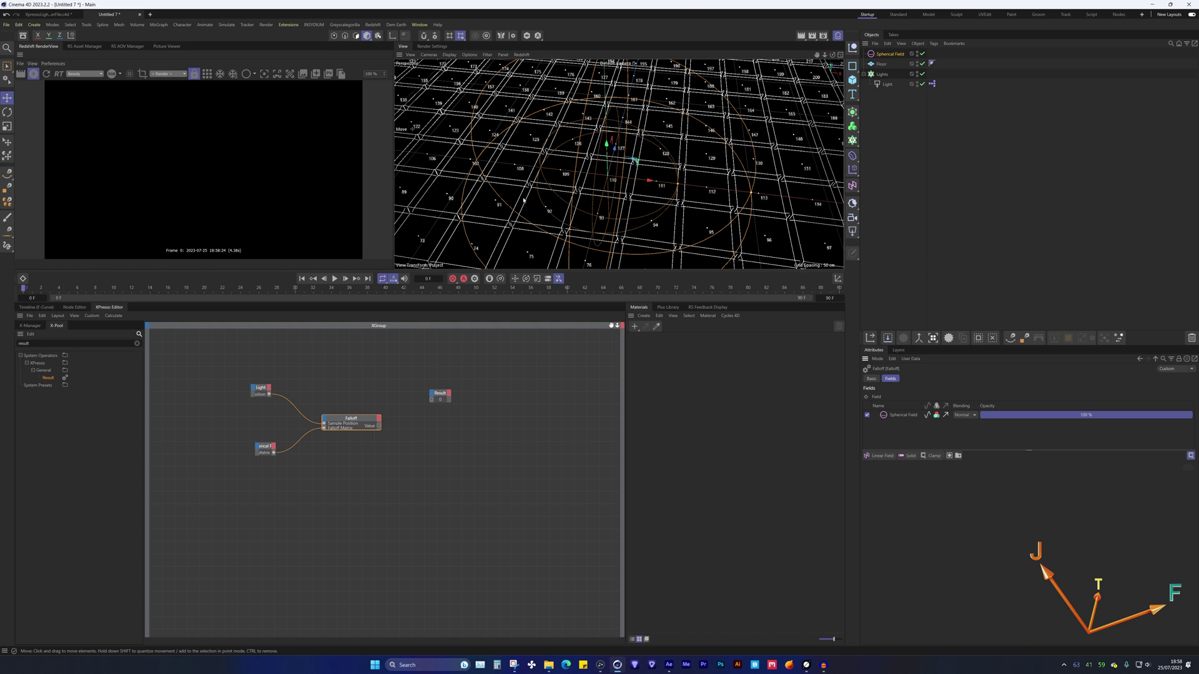
pyautogui.scroll(-8, 607, 195)
pyautogui.scroll(4, 607, 195)
pyautogui.scroll(-1, 607, 195)
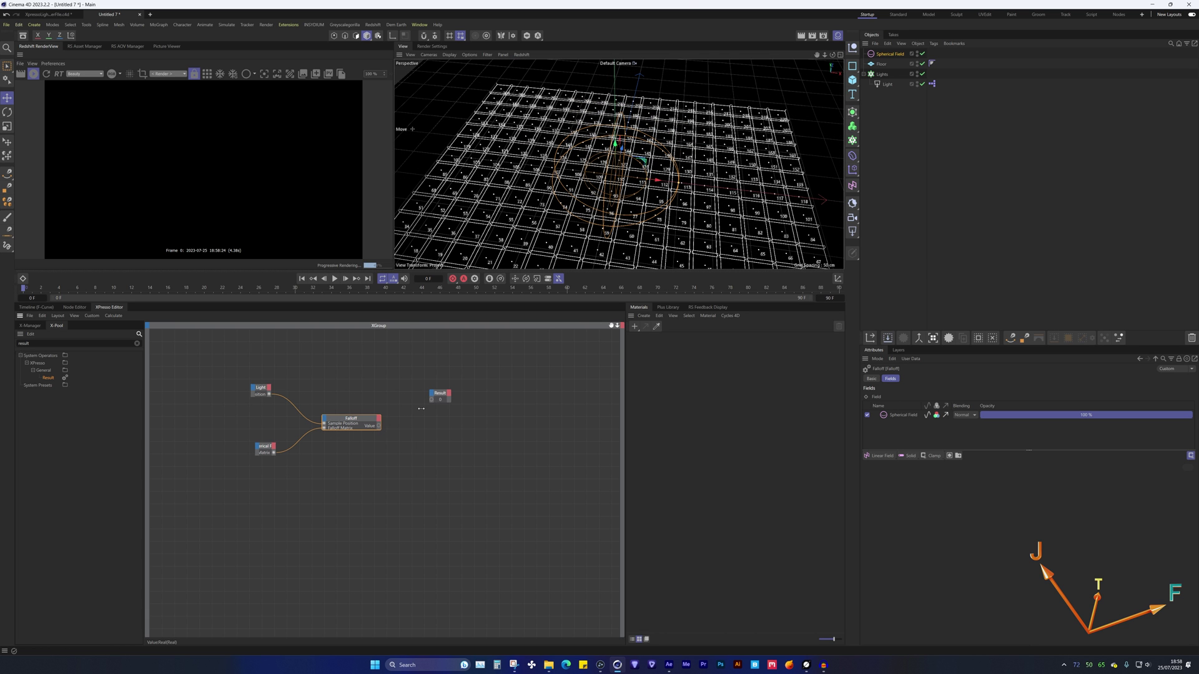
# Step: Connect Falloff's Value output to the Result node's input
pyautogui.moveTo(379, 429); pyautogui.dragTo(433, 401)
pyautogui.scroll(-4, 627, 153)
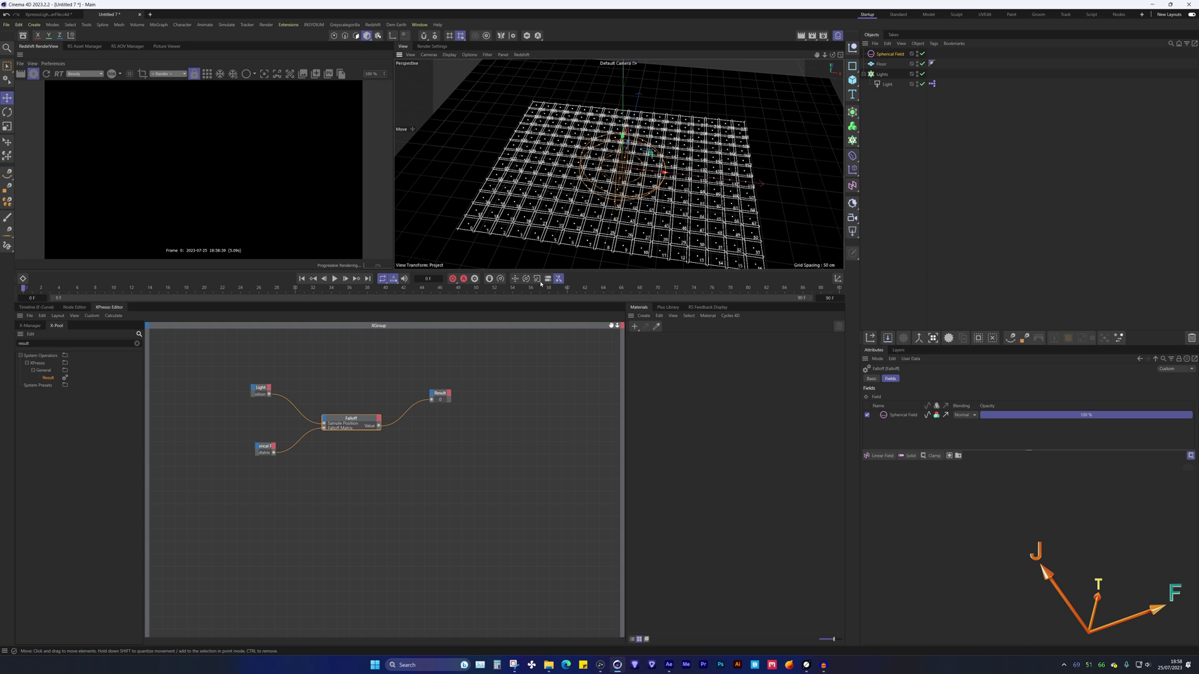
pyautogui.click(440, 399)
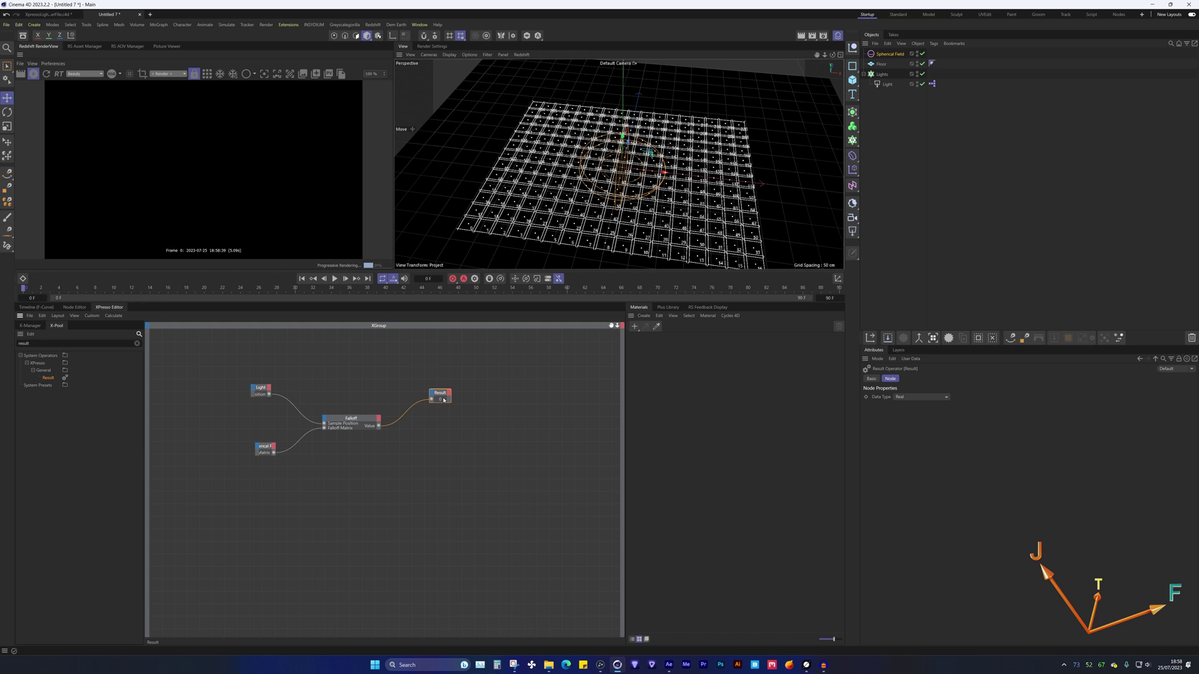
# Step: Scale the Spherical Field up about 2.6 times so it covers more of the grid
pyautogui.click(891, 54)
pyautogui.moveTo(665, 173); pyautogui.dragTo(582, 186)
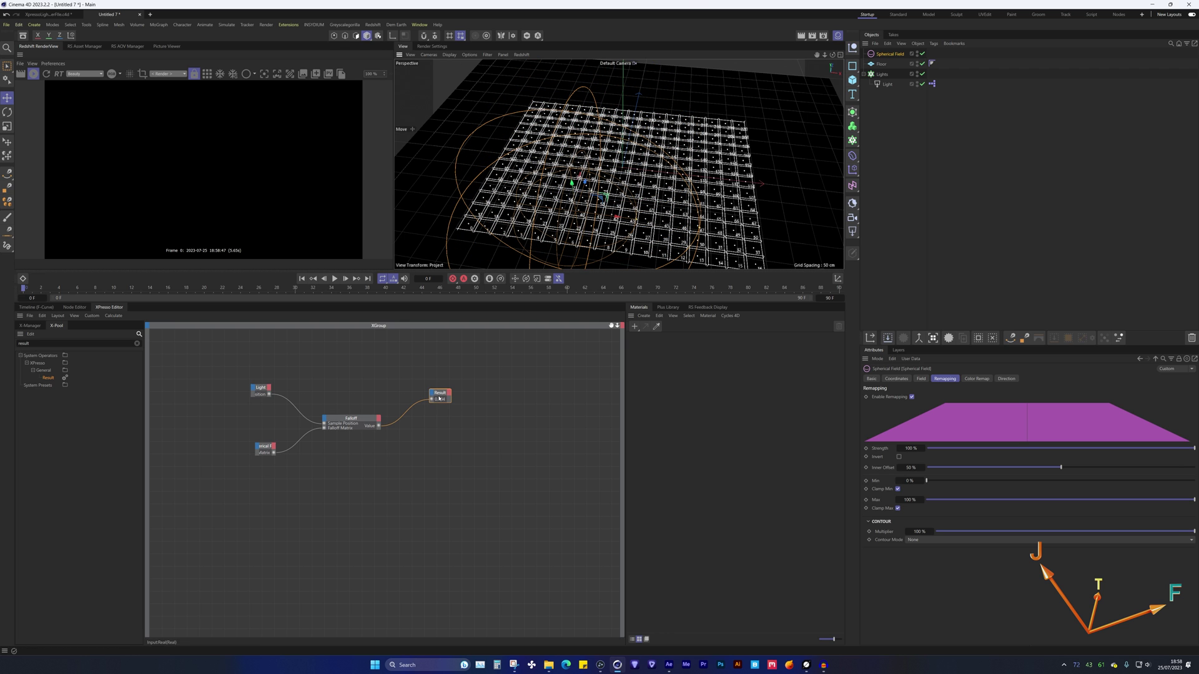
pyautogui.keyDown('alt'); pyautogui.moveTo(481, 219); pyautogui.dragTo(581, 210); pyautogui.keyUp('alt')
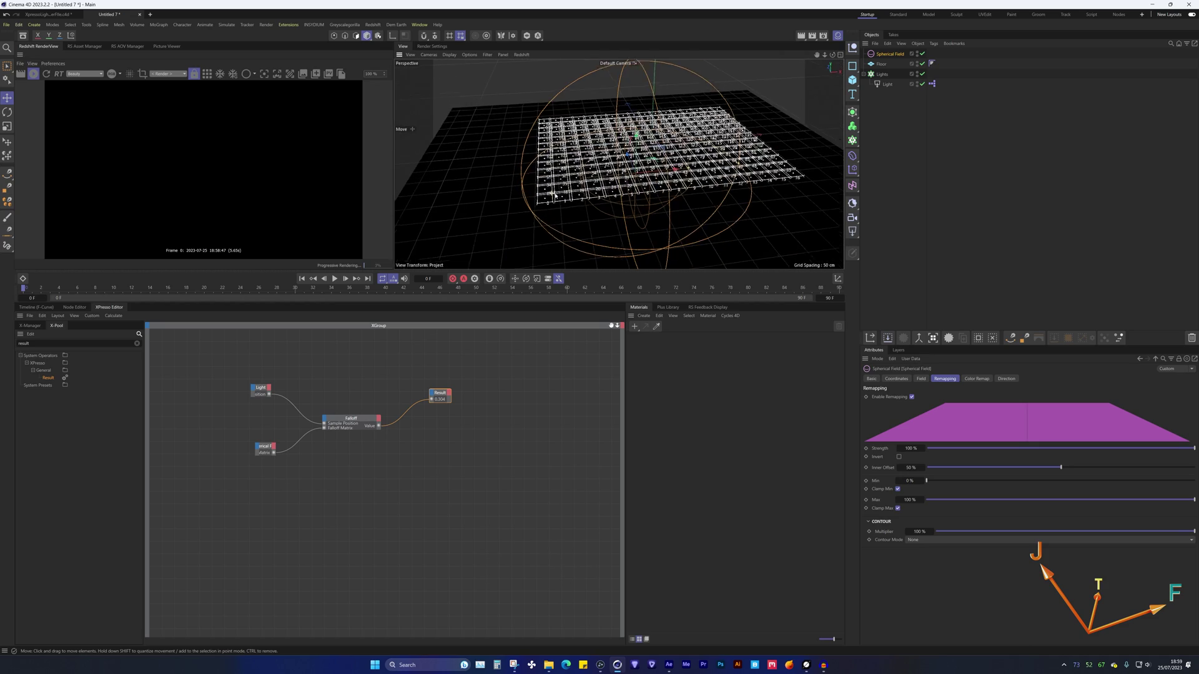
pyautogui.scroll(5, 554, 194)
pyautogui.keyDown('alt'); pyautogui.moveTo(554, 194); pyautogui.dragTo(607, 203, button='middle'); pyautogui.keyUp('alt')
pyautogui.scroll(5, 607, 203)
pyautogui.keyDown('alt'); pyautogui.moveTo(607, 203); pyautogui.dragTo(631, 204); pyautogui.keyUp('alt')
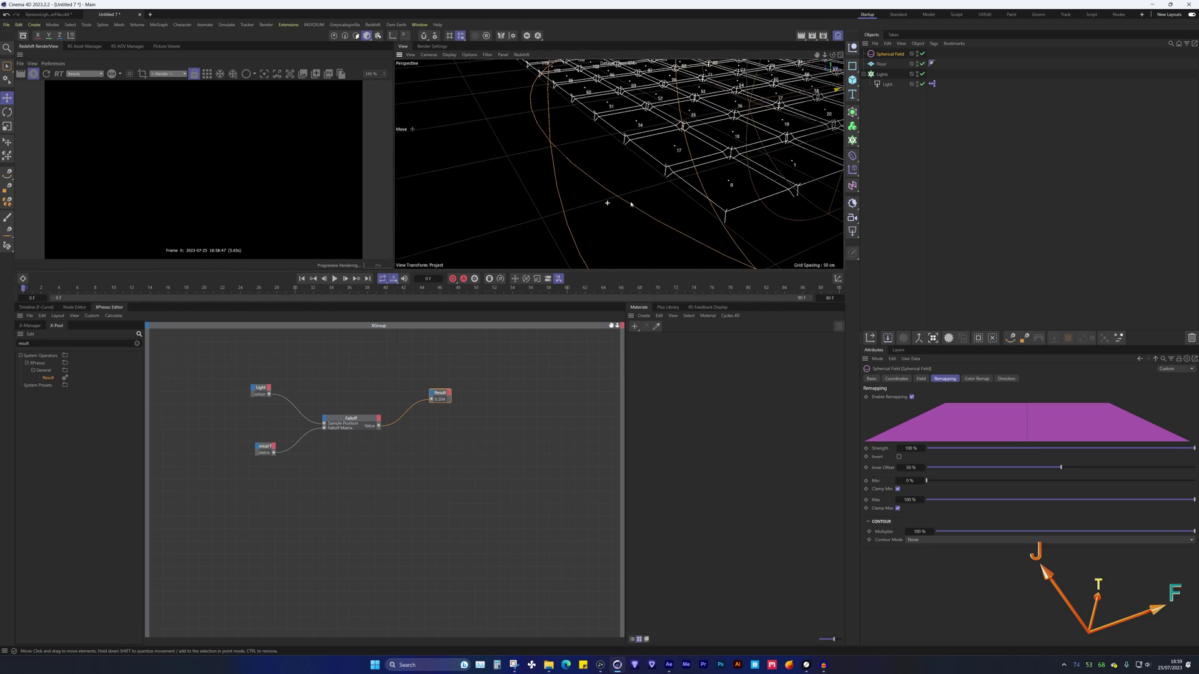
pyautogui.keyDown('alt'); pyautogui.moveTo(736, 183); pyautogui.dragTo(605, 183, button='middle'); pyautogui.keyUp('alt')
# Step: Inspect the Lights cloner's grid settings and the Result node's value
pyautogui.click(882, 75)
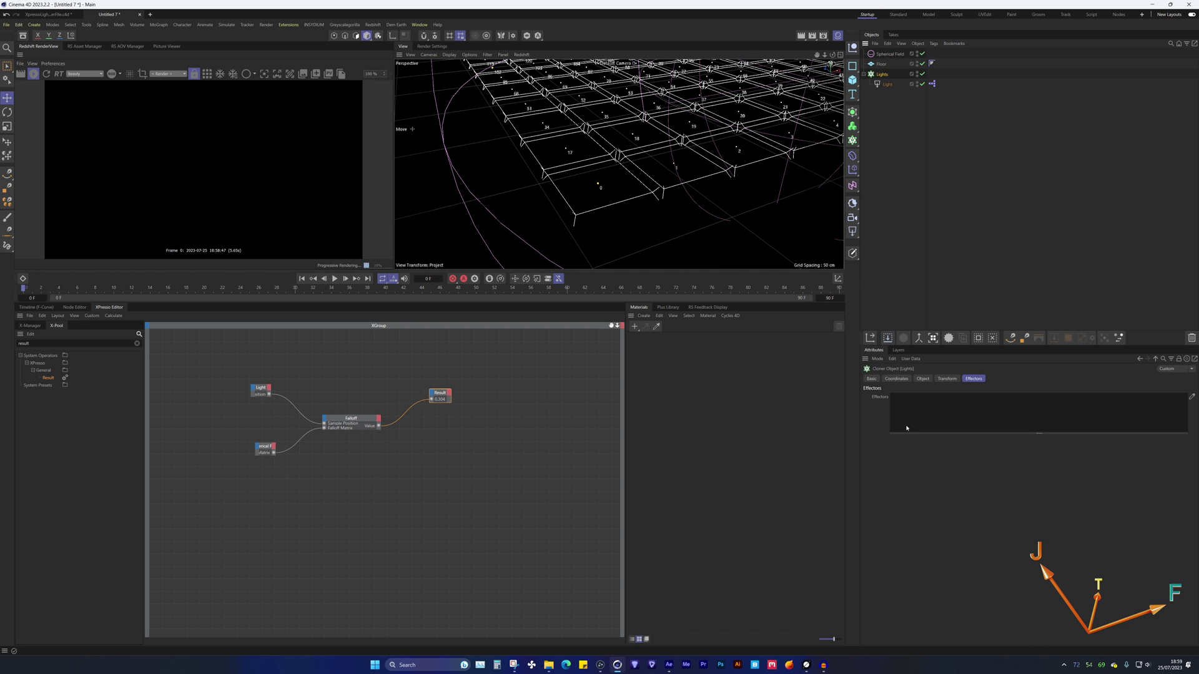
pyautogui.click(922, 378)
pyautogui.keyDown('alt'); pyautogui.moveTo(591, 181); pyautogui.dragTo(618, 185); pyautogui.keyUp('alt')
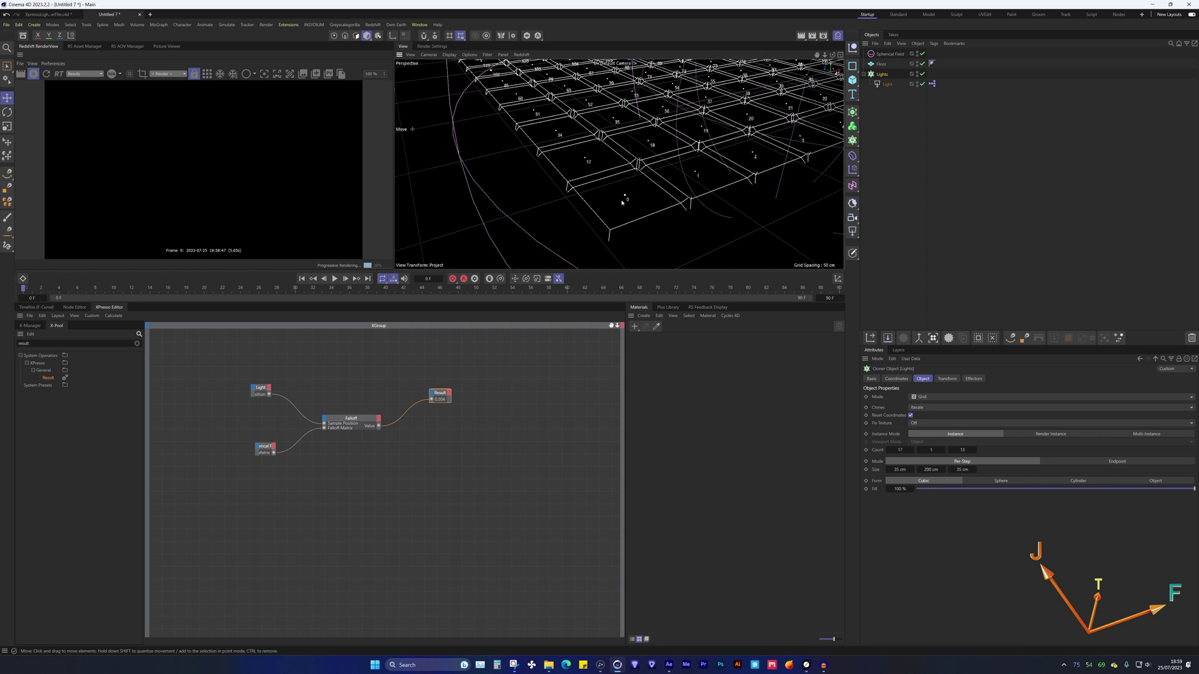
pyautogui.click(440, 394)
pyautogui.keyDown('alt'); pyautogui.moveTo(664, 214); pyautogui.dragTo(610, 244); pyautogui.keyUp('alt')
pyautogui.scroll(-8, 599, 235)
# Step: Check the Spherical Field's coverage in the enlarged top view, then return to perspective
pyautogui.middleClick(594, 185)
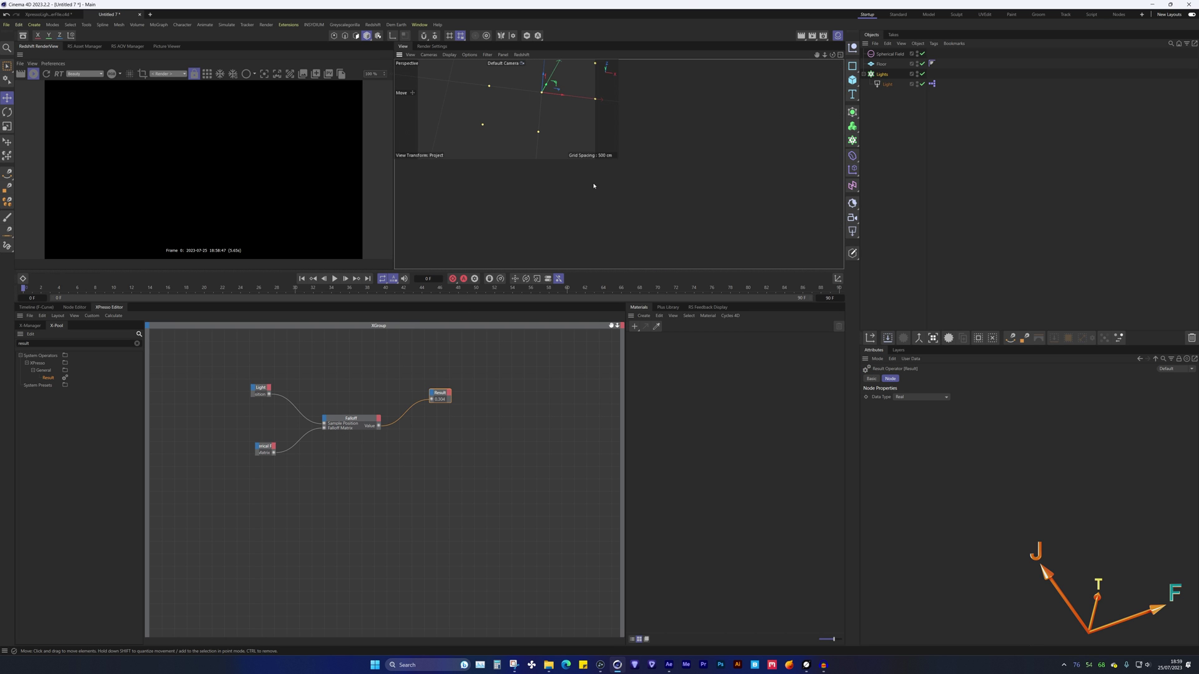
pyautogui.middleClick(711, 111)
pyautogui.keyDown('alt'); pyautogui.moveTo(516, 245); pyautogui.dragTo(554, 221, button='middle'); pyautogui.keyUp('alt')
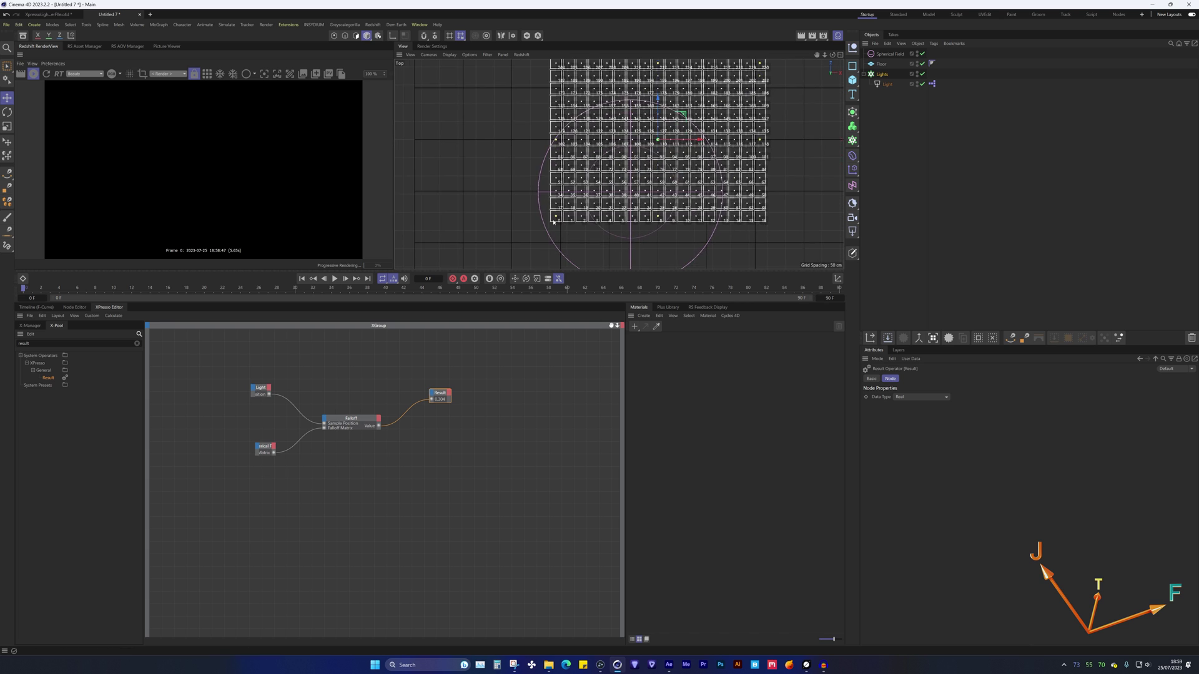
pyautogui.scroll(3, 555, 221)
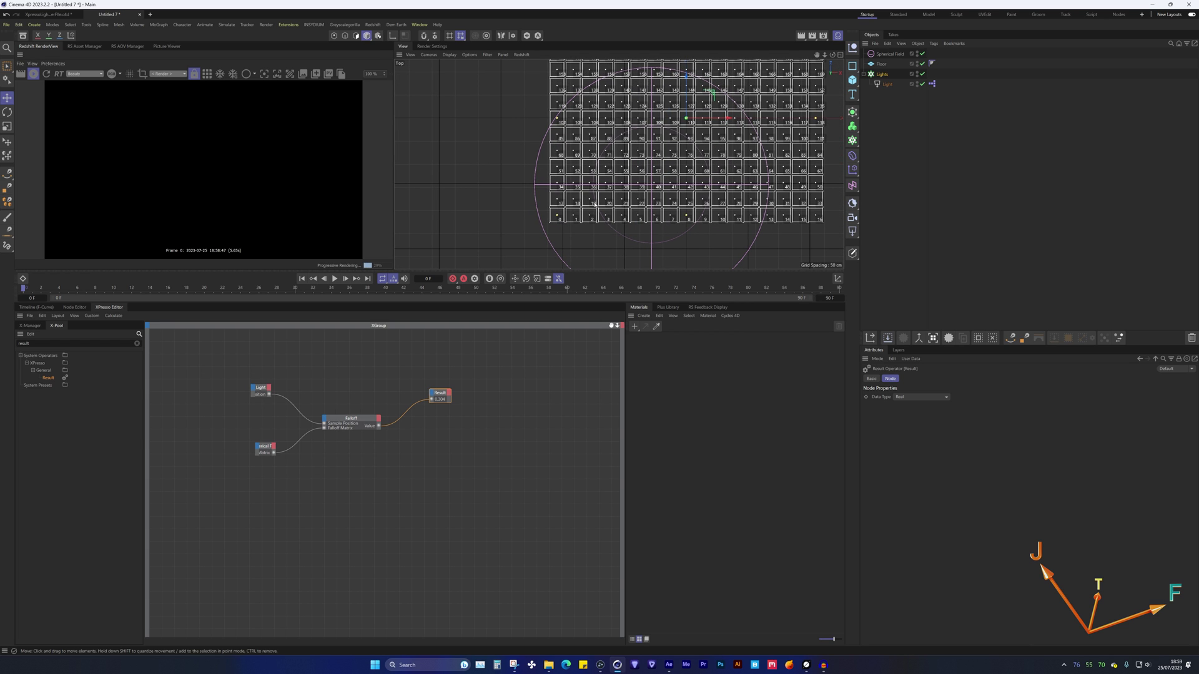
pyautogui.click(541, 222)
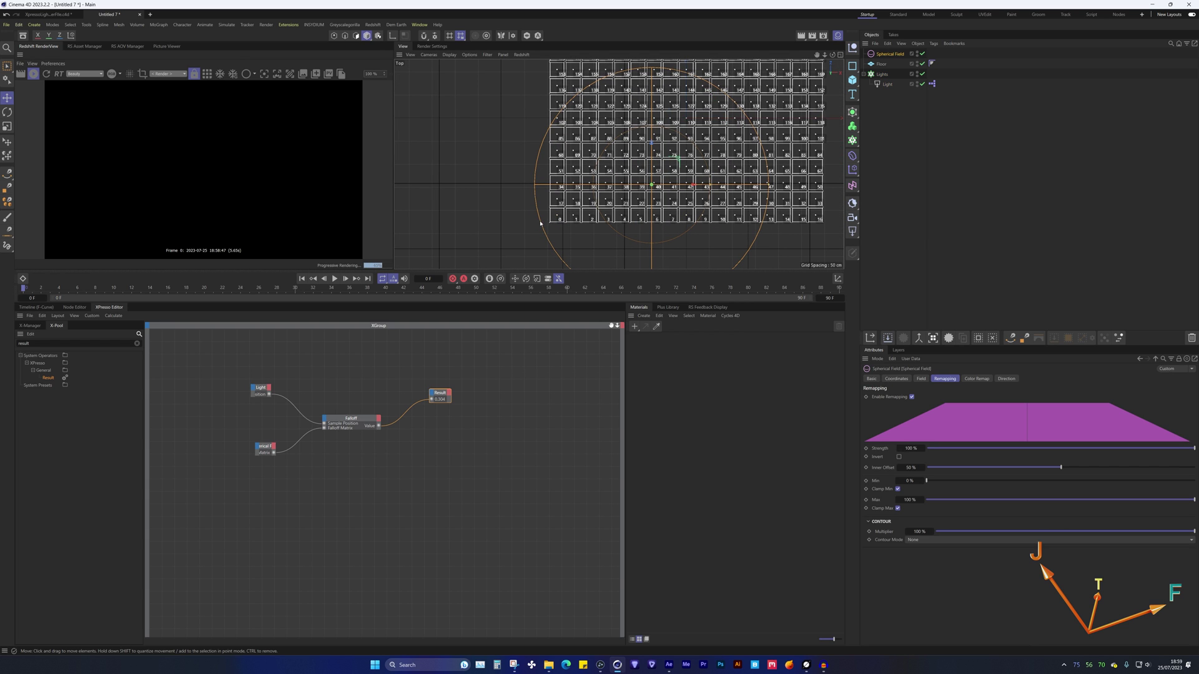
pyautogui.middleClick(597, 219)
pyautogui.middleClick(502, 139)
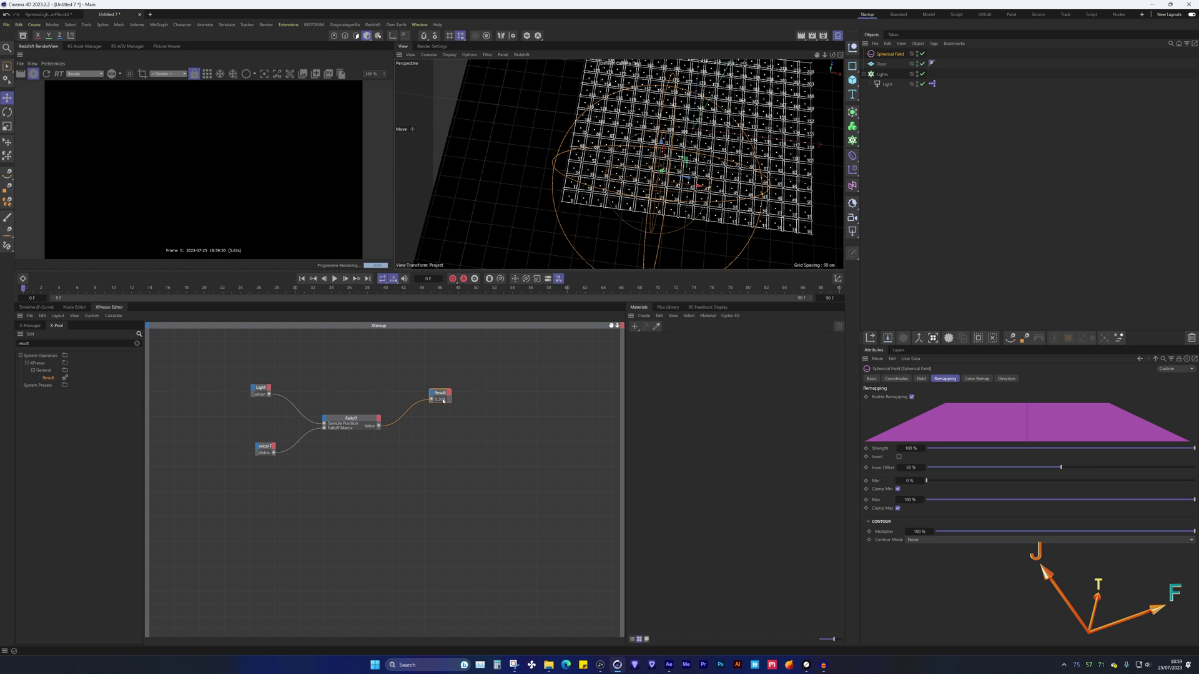
pyautogui.keyDown('alt'); pyautogui.moveTo(646, 187); pyautogui.dragTo(698, 160); pyautogui.keyUp('alt')
pyautogui.hotkey('alt', '1')
pyautogui.keyDown('alt'); pyautogui.moveTo(698, 160); pyautogui.dragTo(734, 126, button='middle'); pyautogui.keyUp('alt')
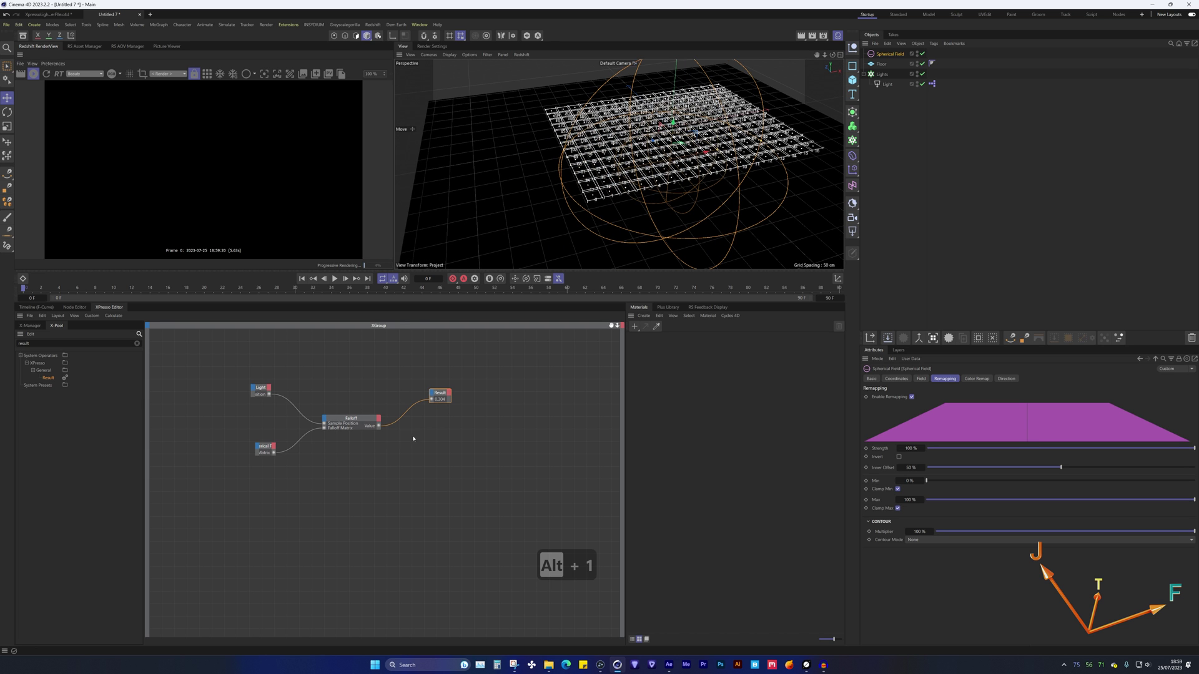
# Step: Search 'range' in the X-Pool and place a Range Mapper node in the graph
pyautogui.doubleClick(76, 345)
pyautogui.write('range')
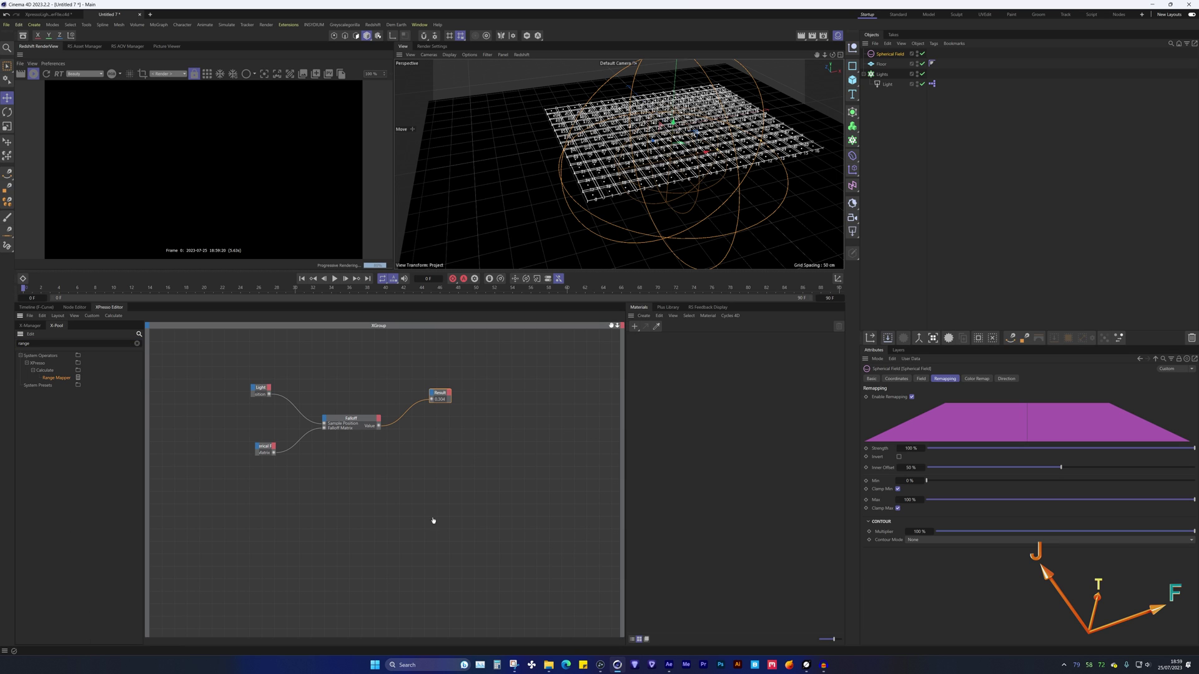
pyautogui.click(451, 431)
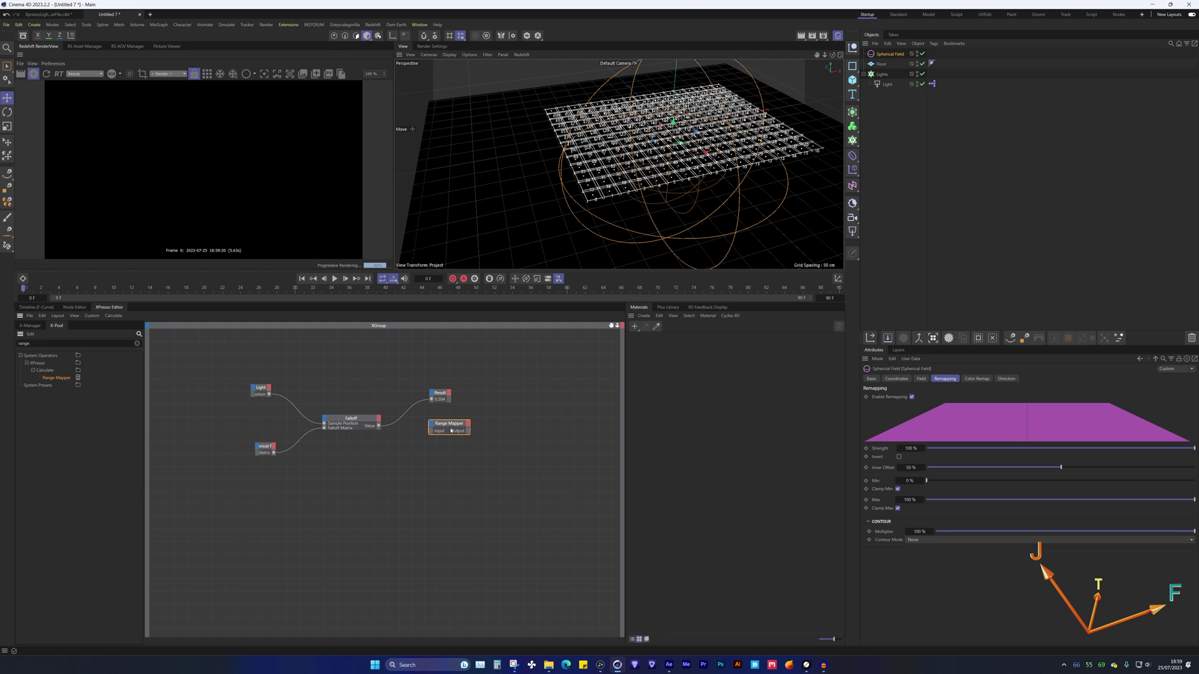
pyautogui.click(517, 418)
pyautogui.keyDown('alt'); pyautogui.moveTo(683, 146); pyautogui.dragTo(714, 175); pyautogui.keyUp('alt')
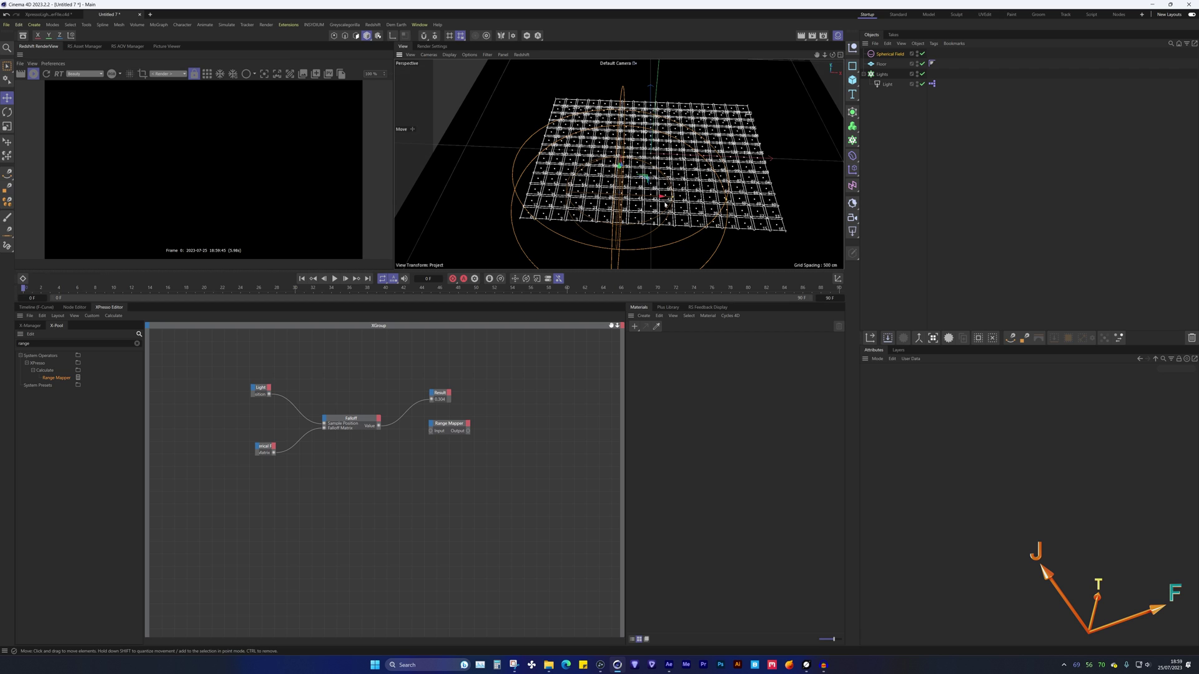
# Step: Move the Spherical Field left across the grid and duplicate the Light node lower down
pyautogui.moveTo(665, 205); pyautogui.dragTo(651, 204)
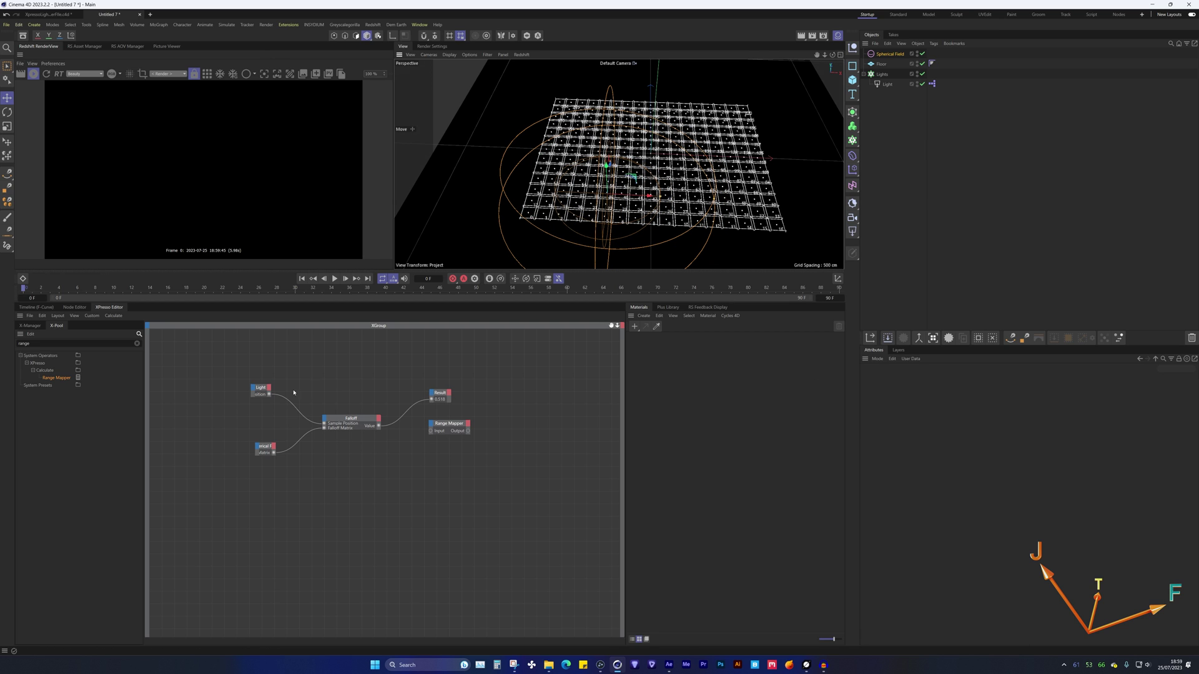
pyautogui.click(259, 389)
pyautogui.moveTo(259, 388); pyautogui.dragTo(454, 483)
pyautogui.click(453, 481)
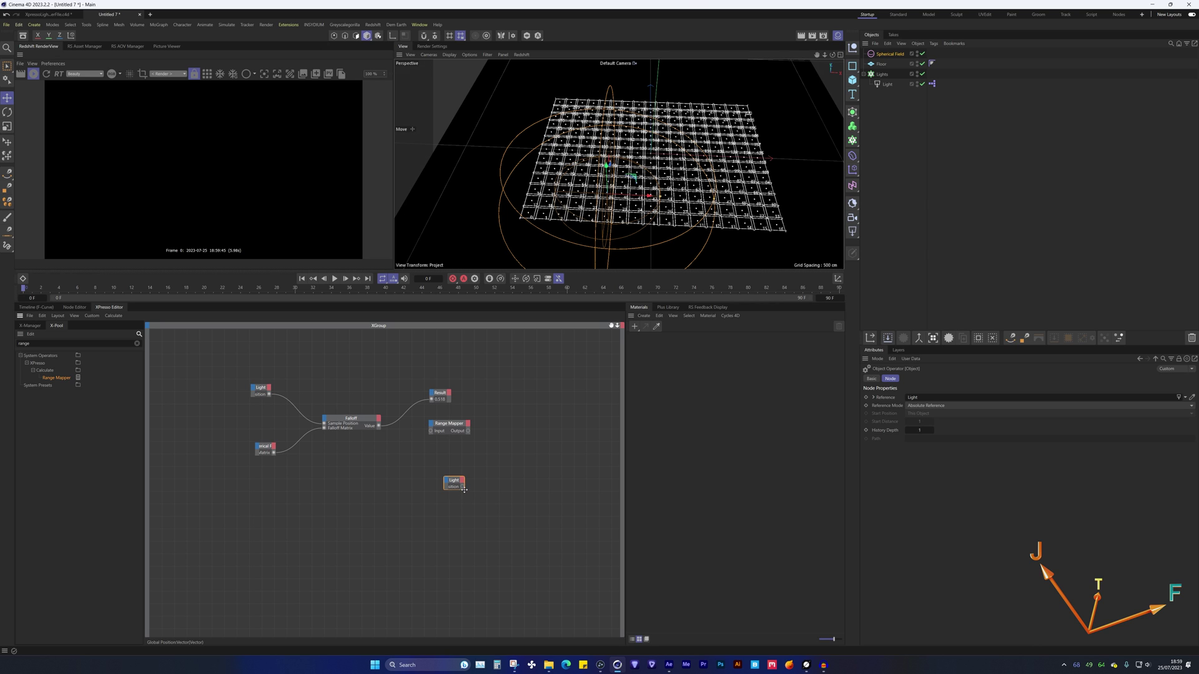
# Step: Enlarge the lower Light node and try wiring Falloff's Value into it, cancelling the connection
pyautogui.moveTo(464, 490); pyautogui.dragTo(484, 502)
pyautogui.moveTo(379, 426); pyautogui.dragTo(447, 481)
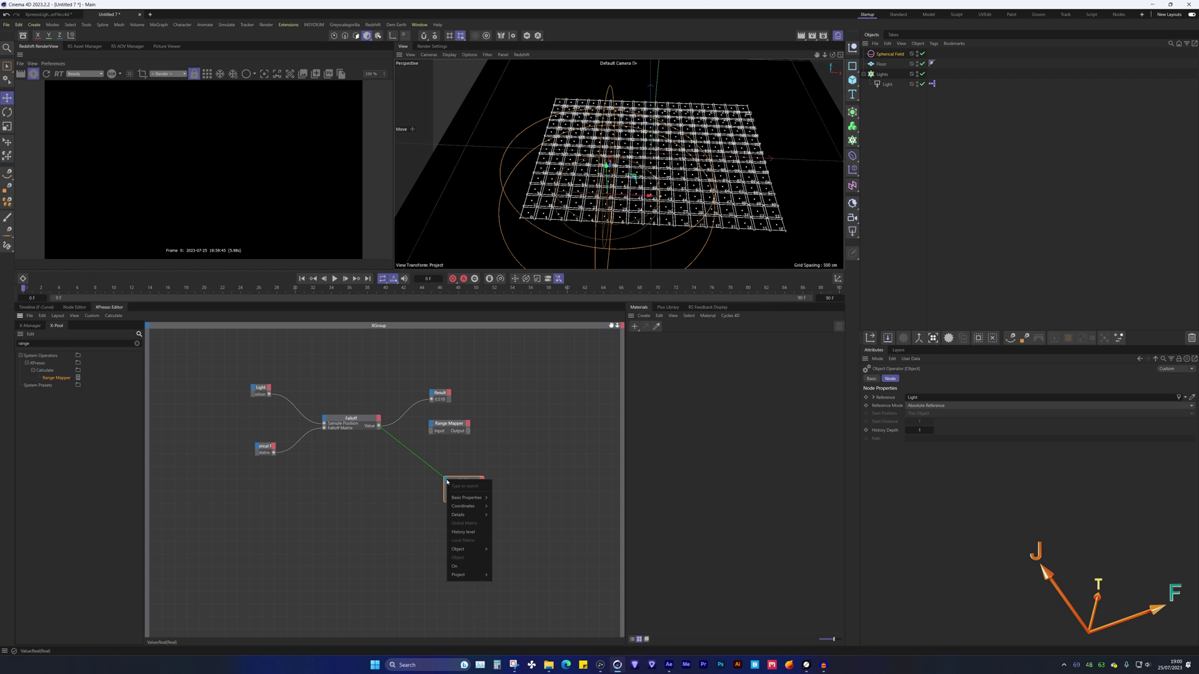
pyautogui.moveTo(486, 515)
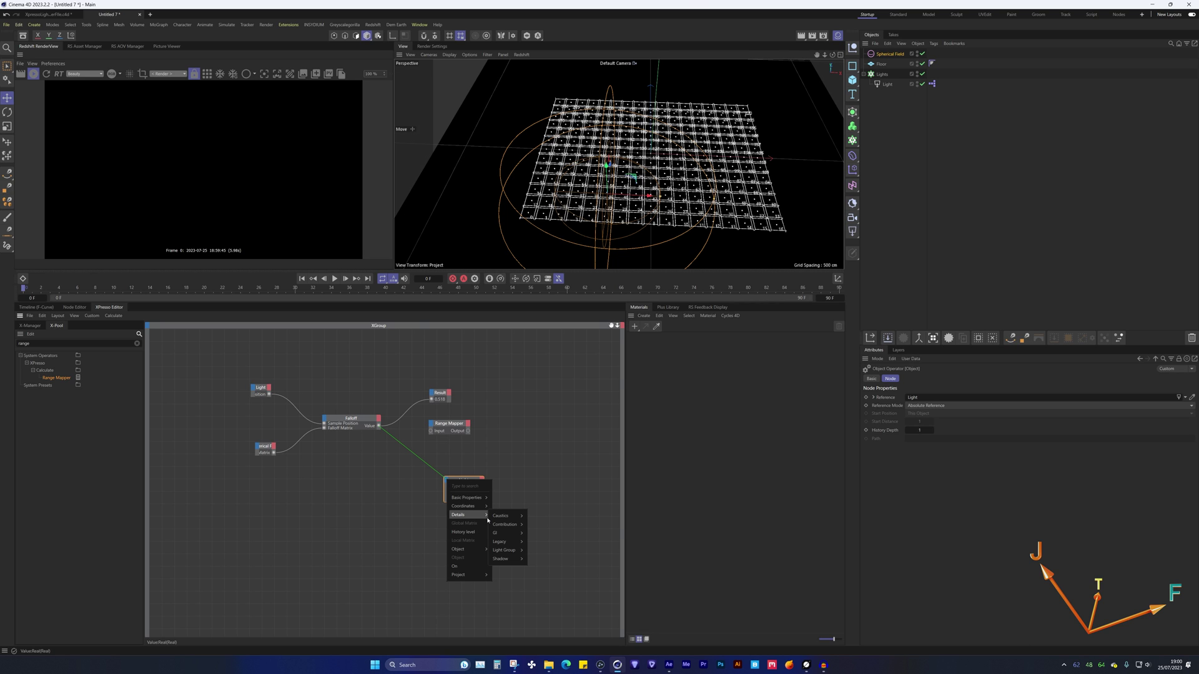
pyautogui.moveTo(463, 549)
pyautogui.moveTo(523, 597)
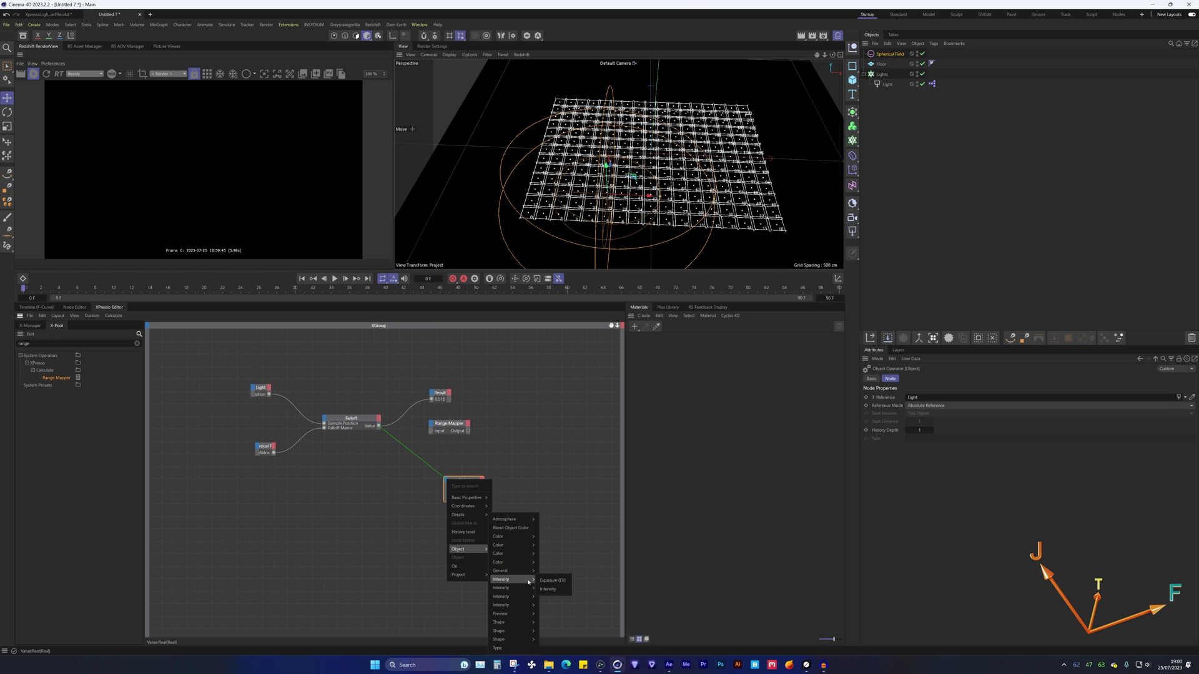
pyautogui.press('Escape')
# Step: Keep the light type as Area, then connect Falloff's Value to the Light's Intensity
pyautogui.click(887, 84)
pyautogui.click(904, 397)
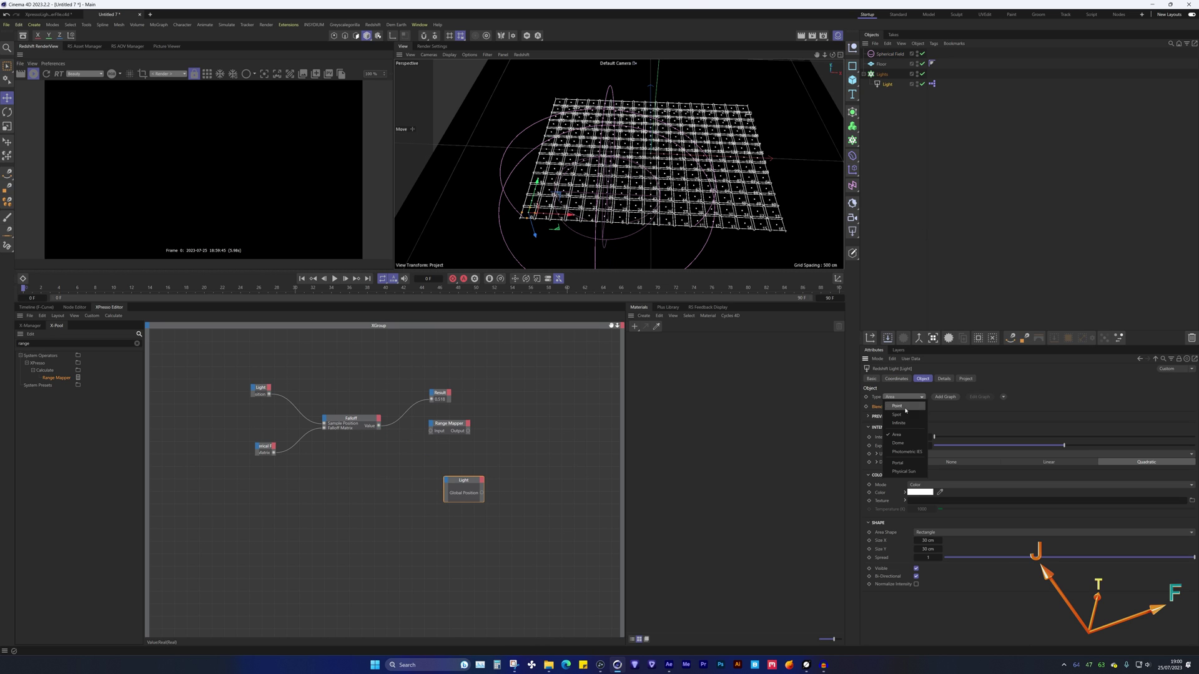
pyautogui.click(962, 406)
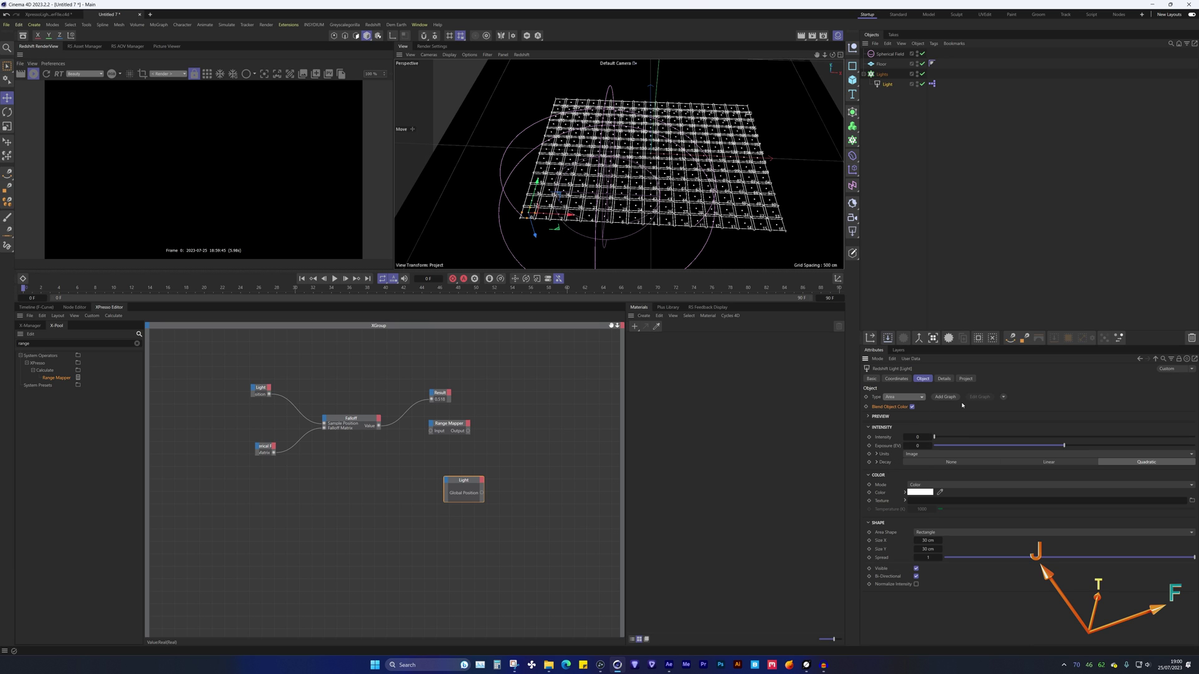
pyautogui.click(904, 397)
pyautogui.click(913, 393)
pyautogui.moveTo(379, 426); pyautogui.dragTo(448, 480)
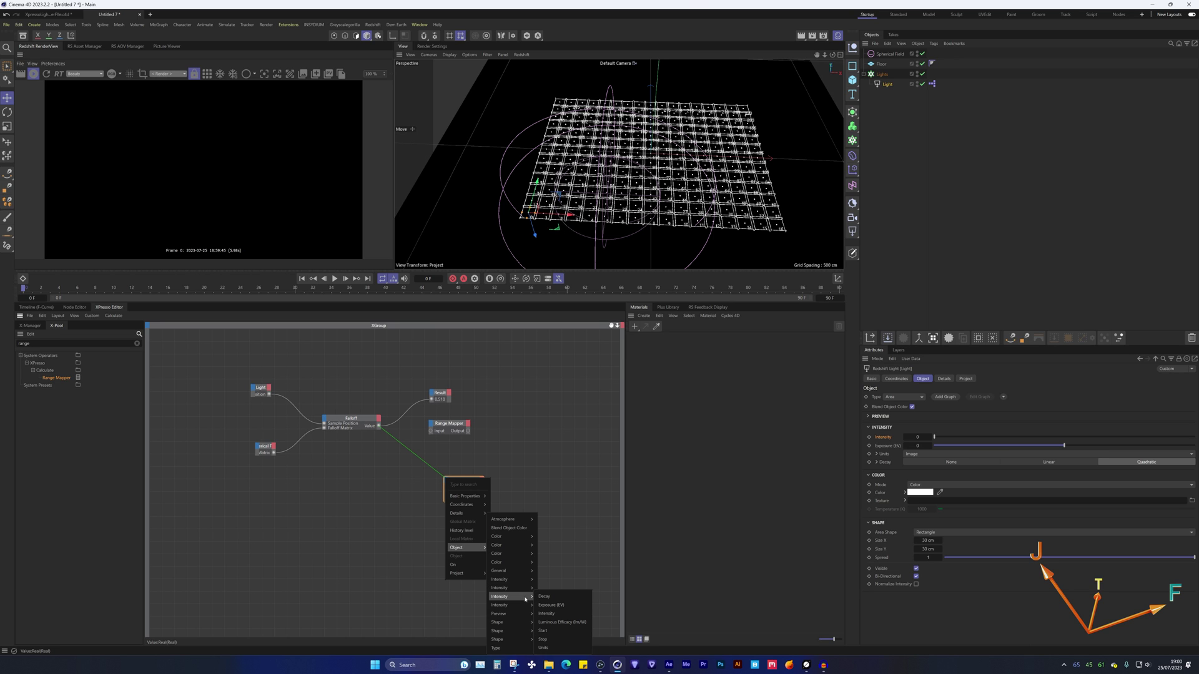
pyautogui.moveTo(529, 598)
pyautogui.click(564, 614)
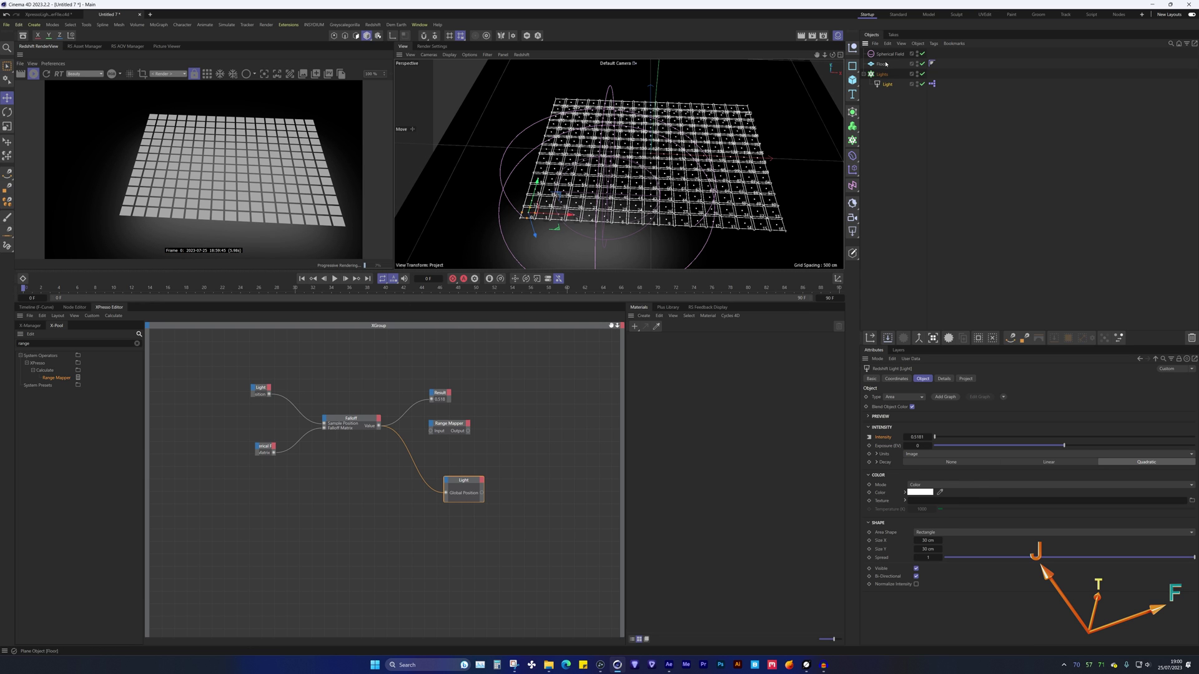
# Step: Try moving the Spherical Field along X, then undo it and deselect
pyautogui.click(509, 262)
pyautogui.moveTo(648, 196); pyautogui.dragTo(631, 214)
pyautogui.hotkey('ctrl', 'z')
pyautogui.hotkey('ctrl', 'z')
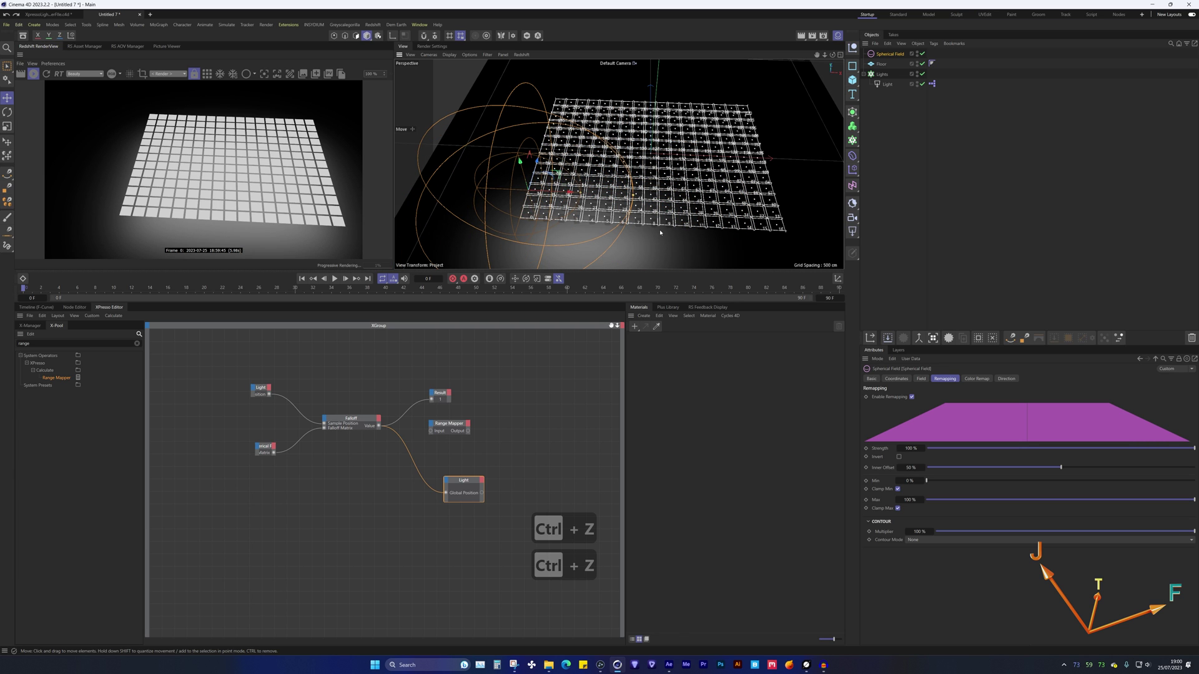
pyautogui.click(925, 130)
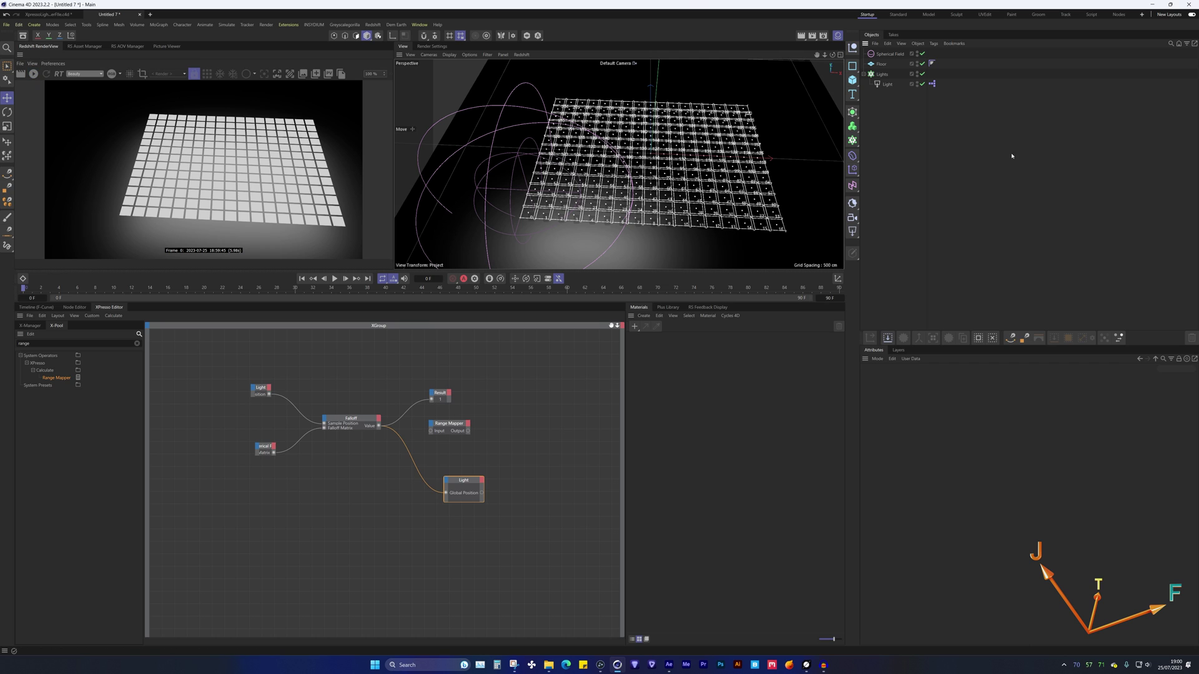
# Step: Duplicate the Lights cloner as Lights.1, disable the original, and convert Lights.1 to editable lights
pyautogui.click(864, 75)
pyautogui.keyDown('ctrl'); pyautogui.moveTo(882, 74); pyautogui.dragTo(886, 83); pyautogui.keyUp('ctrl')
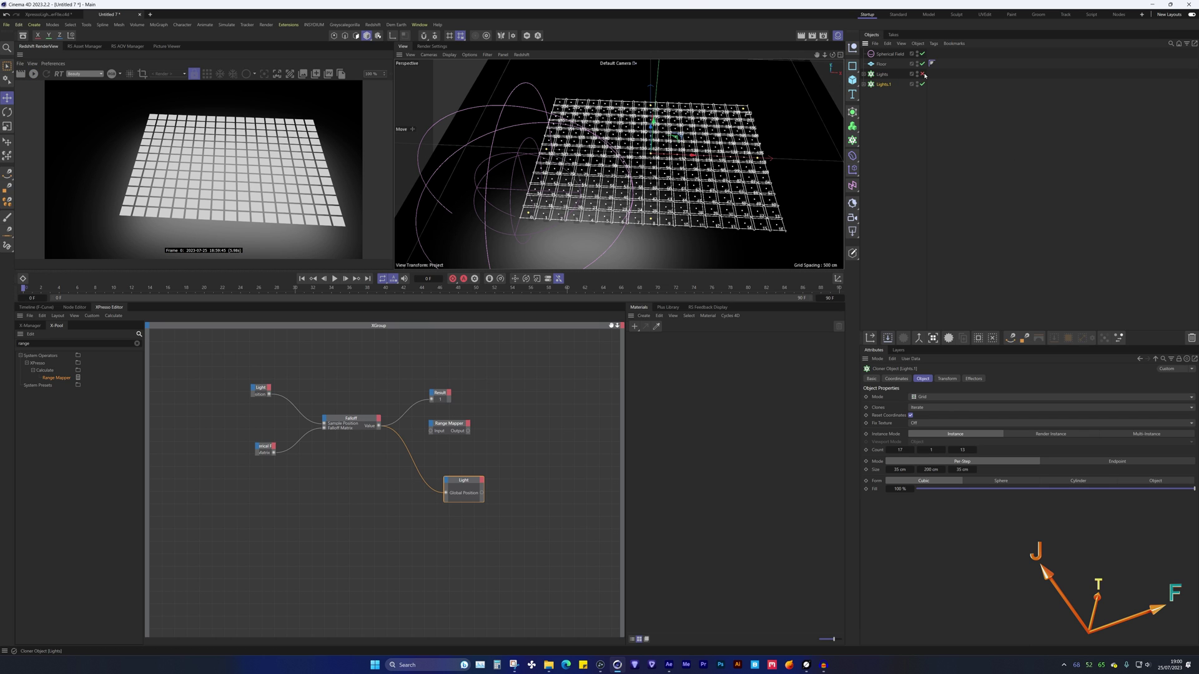
pyautogui.click(923, 74)
pyautogui.click(864, 73)
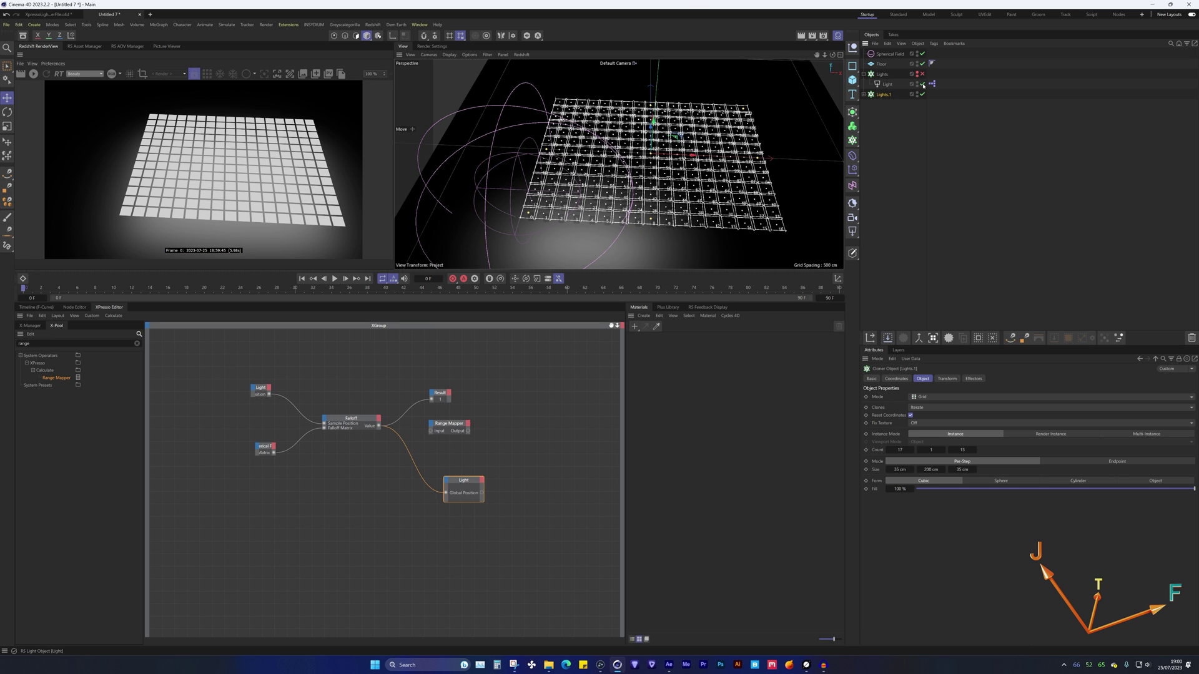
pyautogui.click(863, 74)
pyautogui.press('c')
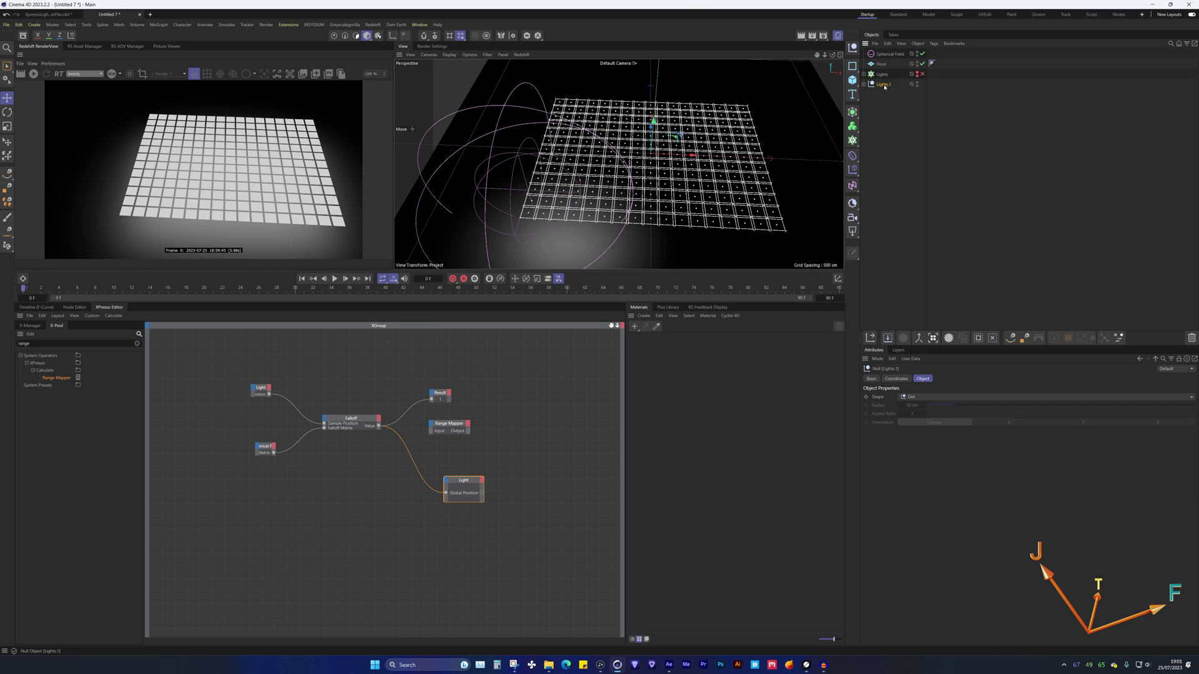
# Step: Expand the converted lights and delete the original single Light from the Lights cloner
pyautogui.click(864, 84)
pyautogui.click(891, 95)
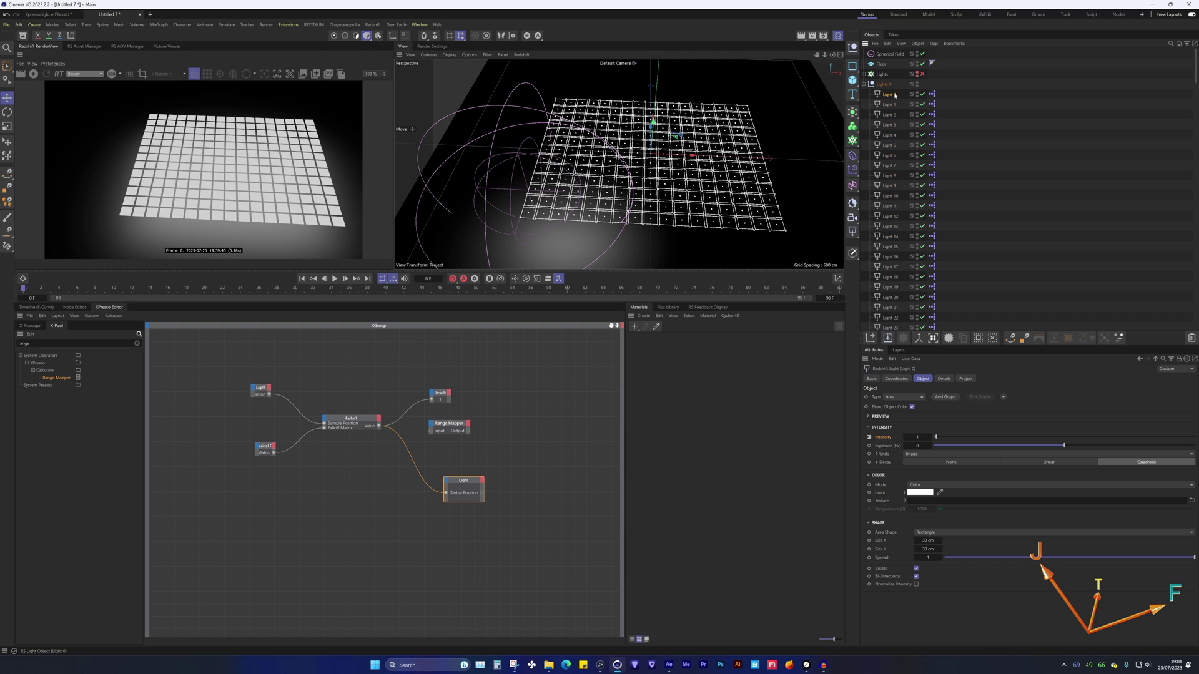
pyautogui.scroll(-20, 899, 165)
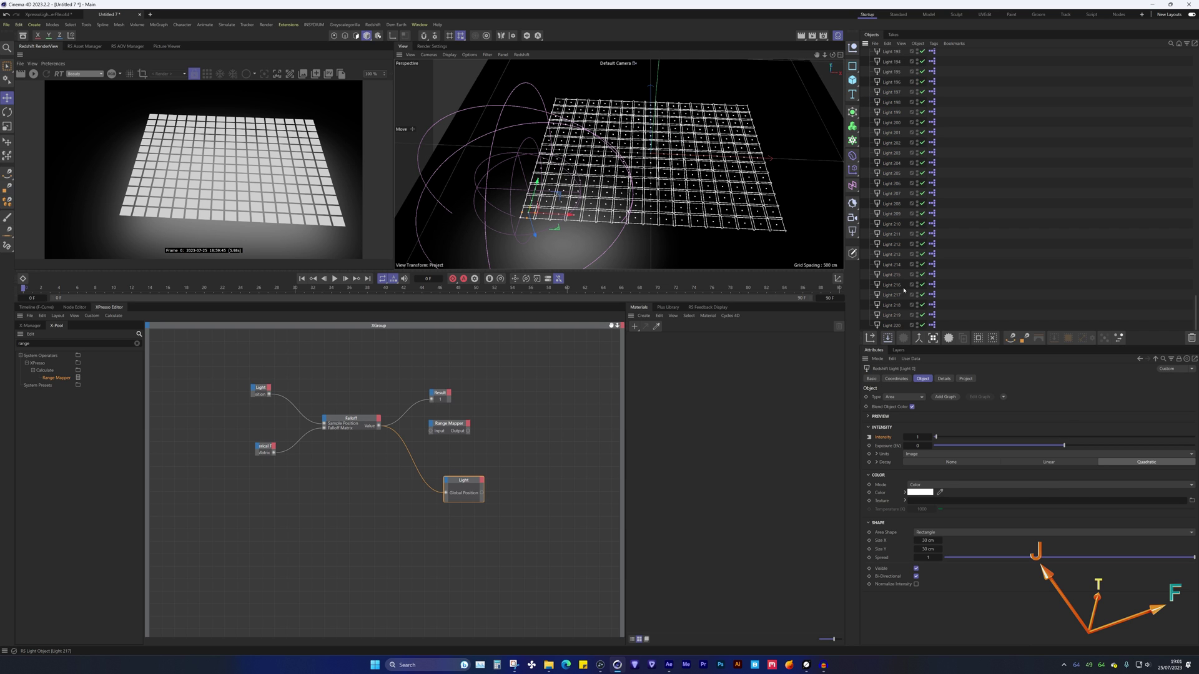
pyautogui.scroll(15, 904, 289)
pyautogui.click(864, 73)
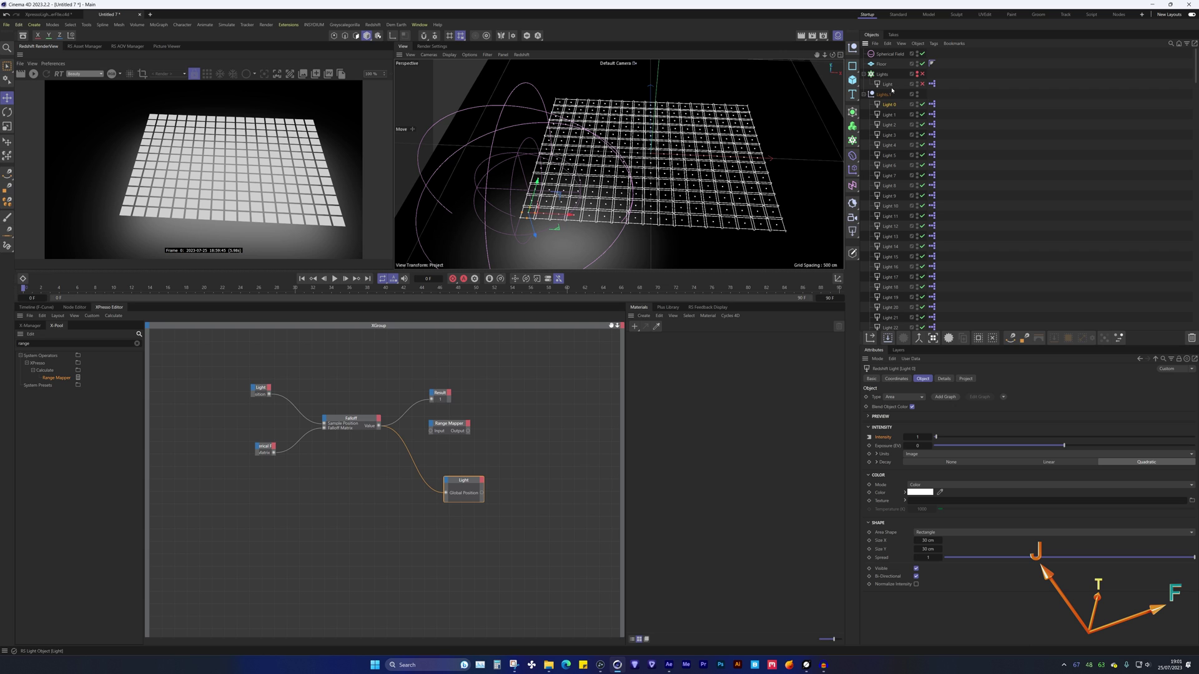
pyautogui.click(887, 84)
pyautogui.press('Delete')
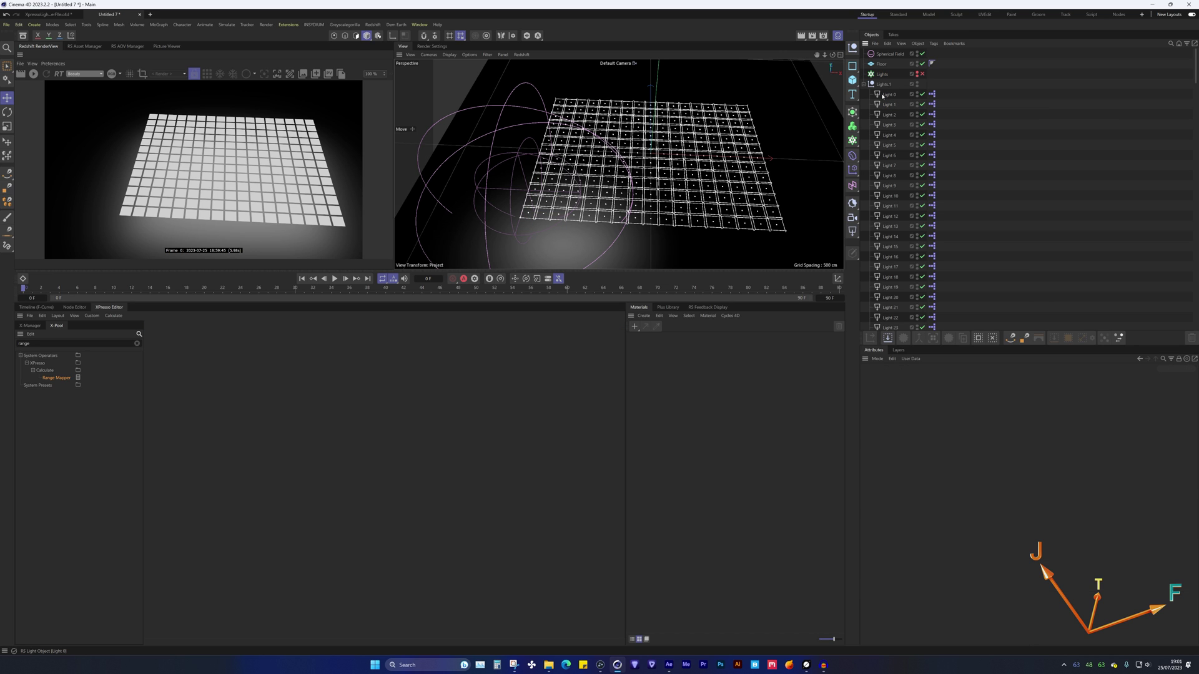
# Step: Move Light 0 through Light 220 into Lights and re-enable the Lights group
pyautogui.click(890, 95)
pyautogui.scroll(-20, 892, 180)
pyautogui.keyDown('shift'); pyautogui.click(892, 325); pyautogui.keyUp('shift')
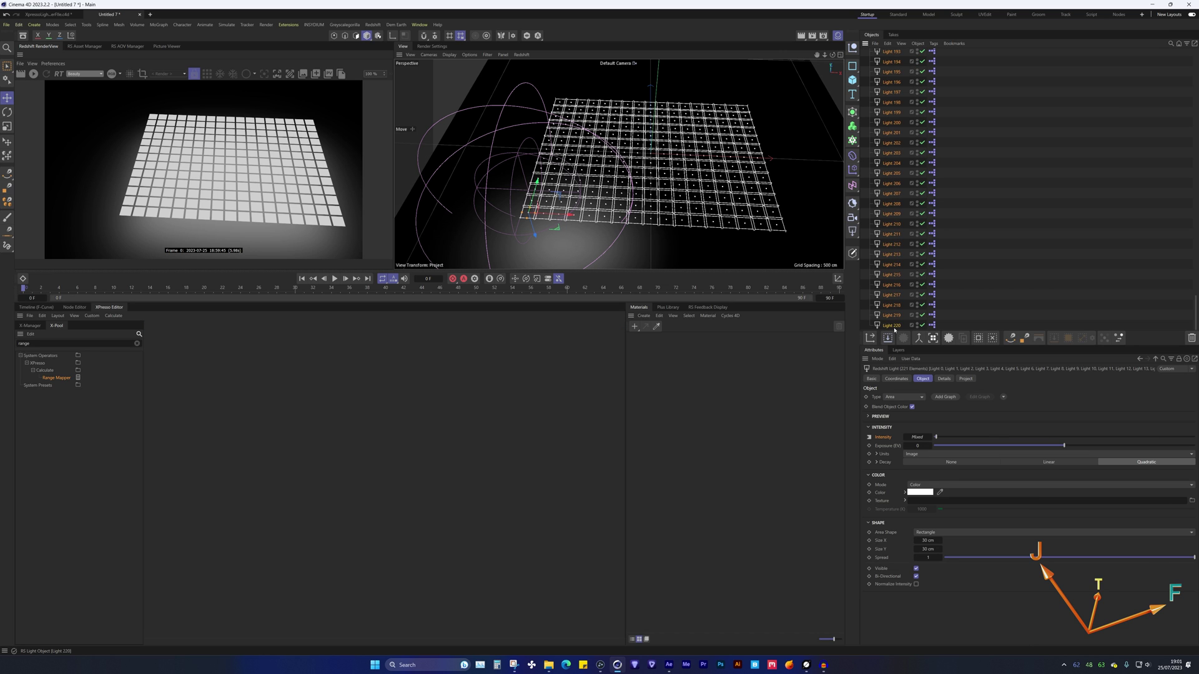
pyautogui.scroll(15, 897, 250)
pyautogui.moveTo(895, 96); pyautogui.dragTo(887, 75)
pyautogui.click(864, 74)
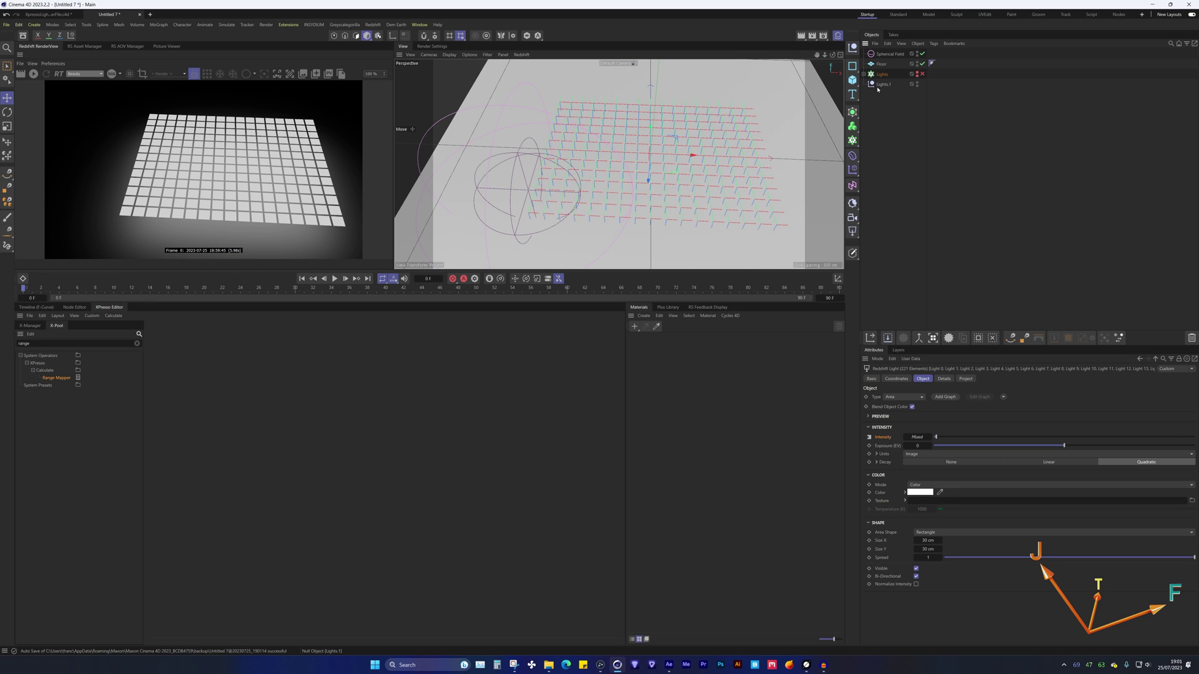
pyautogui.click(917, 83)
pyautogui.click(923, 74)
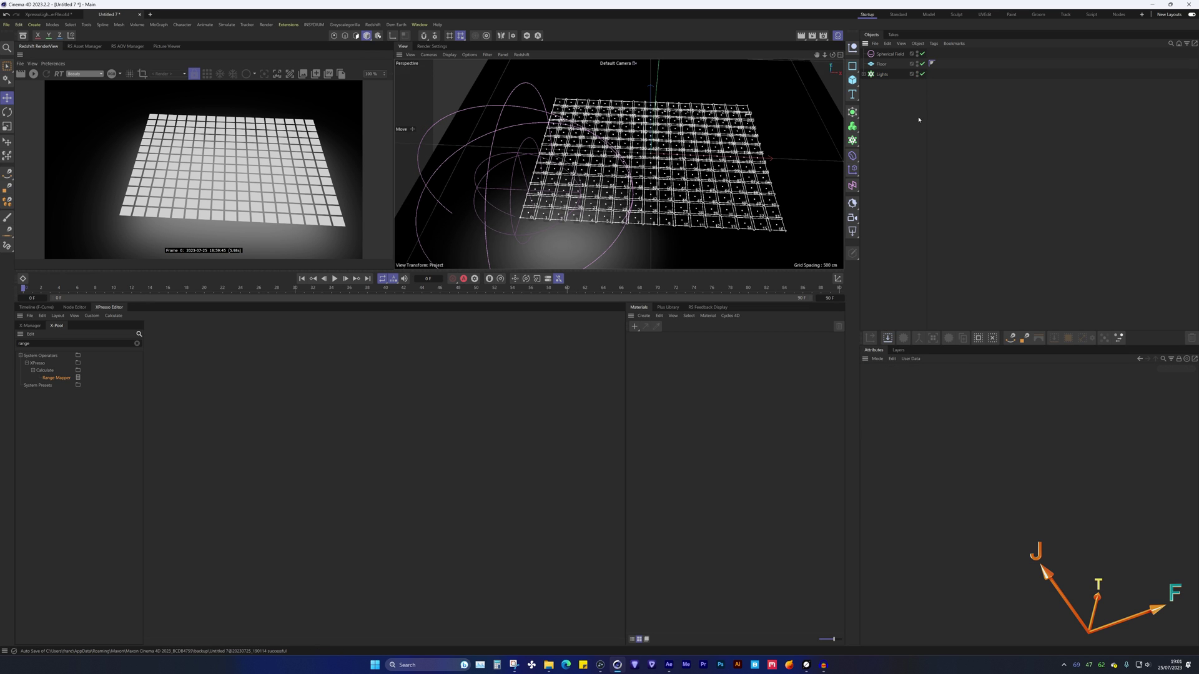
# Step: Zoom into the light grid's corner to read the clone index numbers
pyautogui.click(882, 74)
pyautogui.keyDown('alt'); pyautogui.moveTo(536, 218); pyautogui.dragTo(600, 200, button='right'); pyautogui.keyUp('alt')
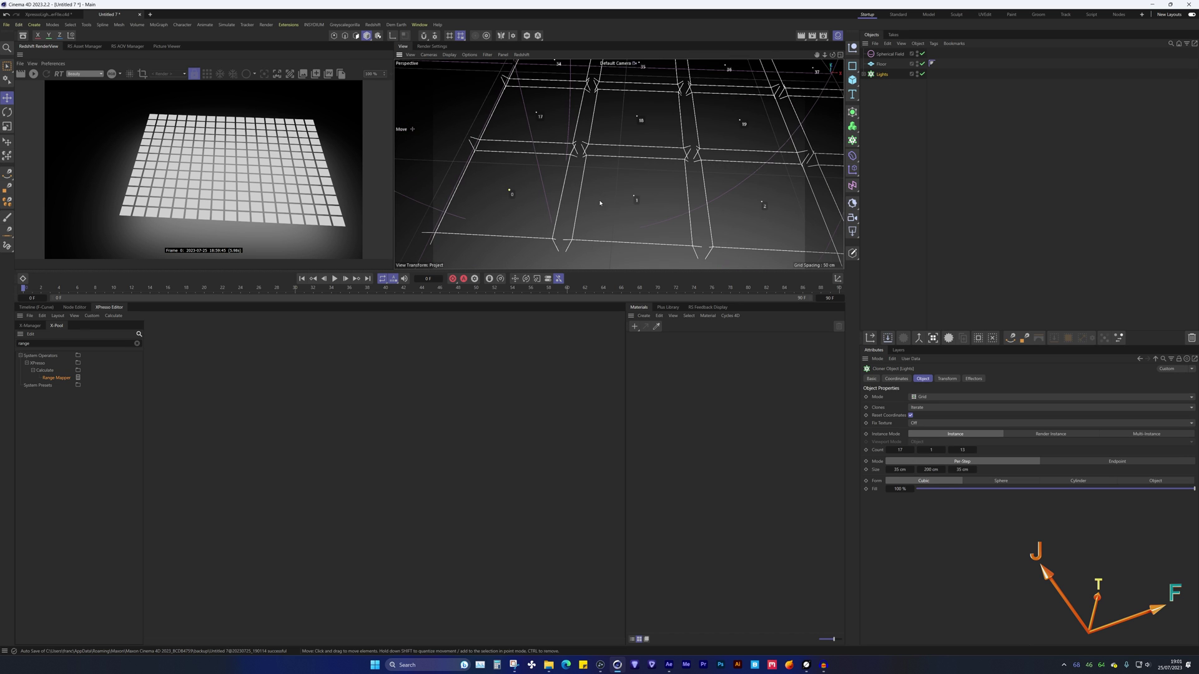
pyautogui.keyDown('alt'); pyautogui.moveTo(473, 210); pyautogui.dragTo(674, 126); pyautogui.keyUp('alt')
pyautogui.keyDown('alt'); pyautogui.moveTo(673, 127); pyautogui.dragTo(576, 199, button='middle'); pyautogui.keyUp('alt')
pyautogui.moveTo(576, 199)
pyautogui.keyDown('alt'); pyautogui.mouseDown(button='right')
pyautogui.moveTo(540, 208)
pyautogui.moveTo(565, 195)
pyautogui.mouseUp(button='right'); pyautogui.keyUp('alt')
# Step: Step through Light 0 and its neighbouring lights in the Lights list
pyautogui.click(865, 74)
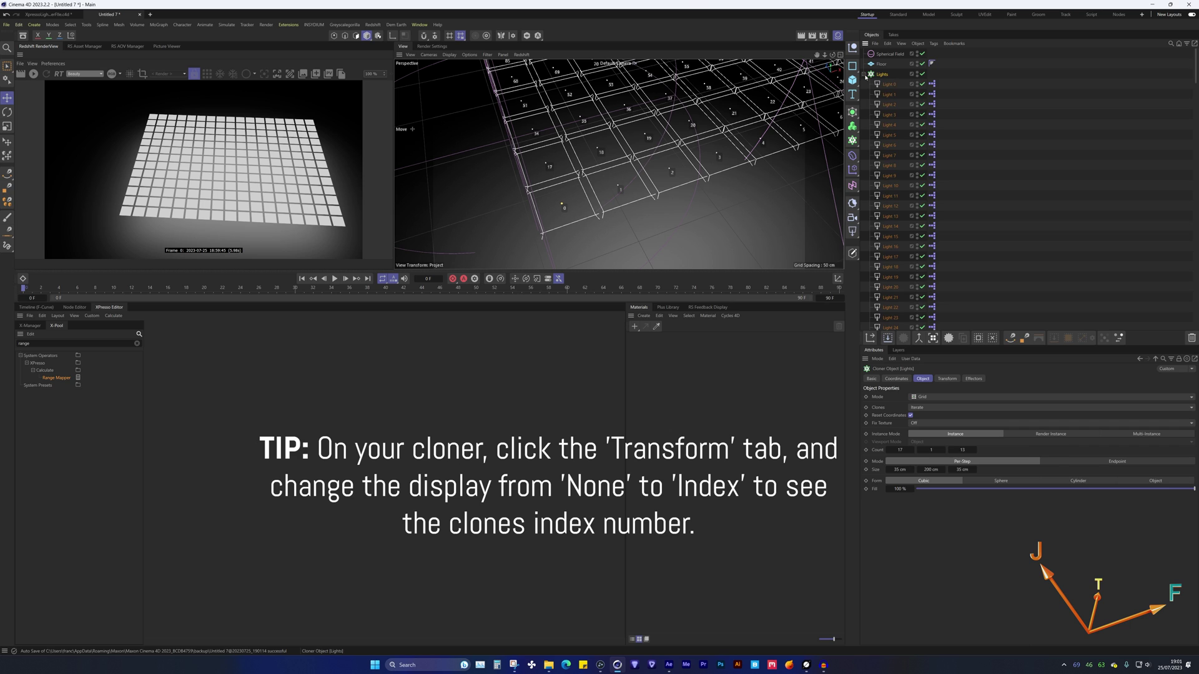
pyautogui.click(894, 85)
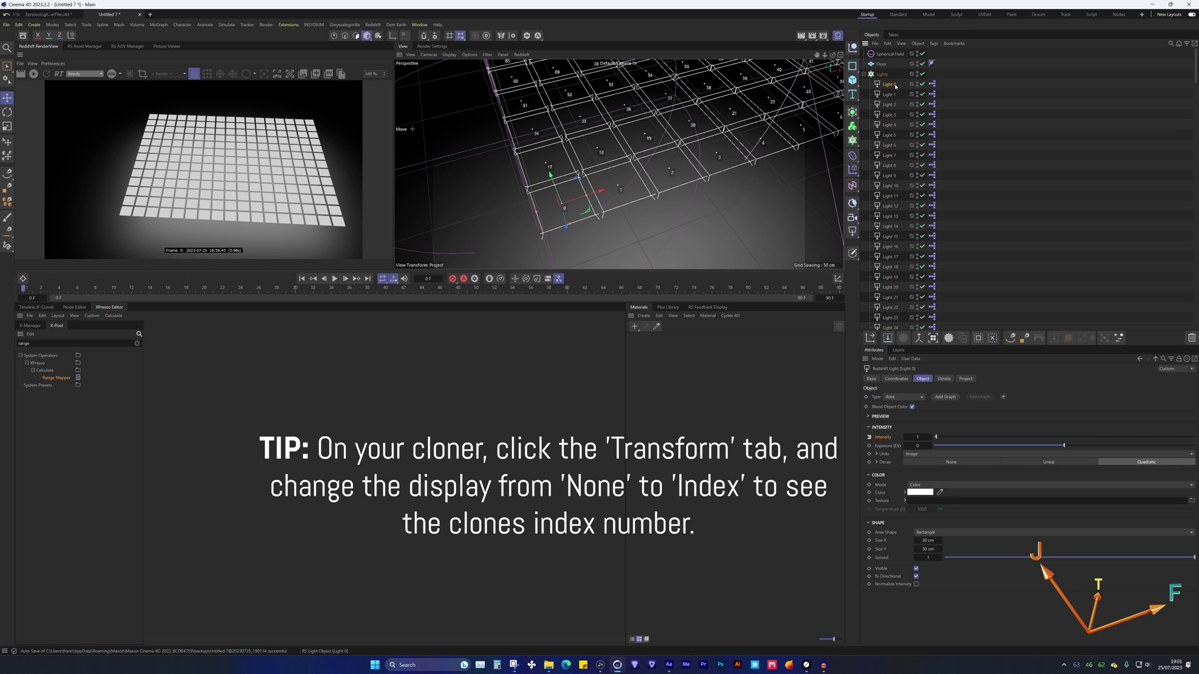
pyautogui.click(890, 104)
pyautogui.click(891, 114)
pyautogui.click(892, 96)
pyautogui.click(891, 85)
pyautogui.keyDown('alt'); pyautogui.moveTo(693, 170); pyautogui.dragTo(655, 171); pyautogui.keyUp('alt')
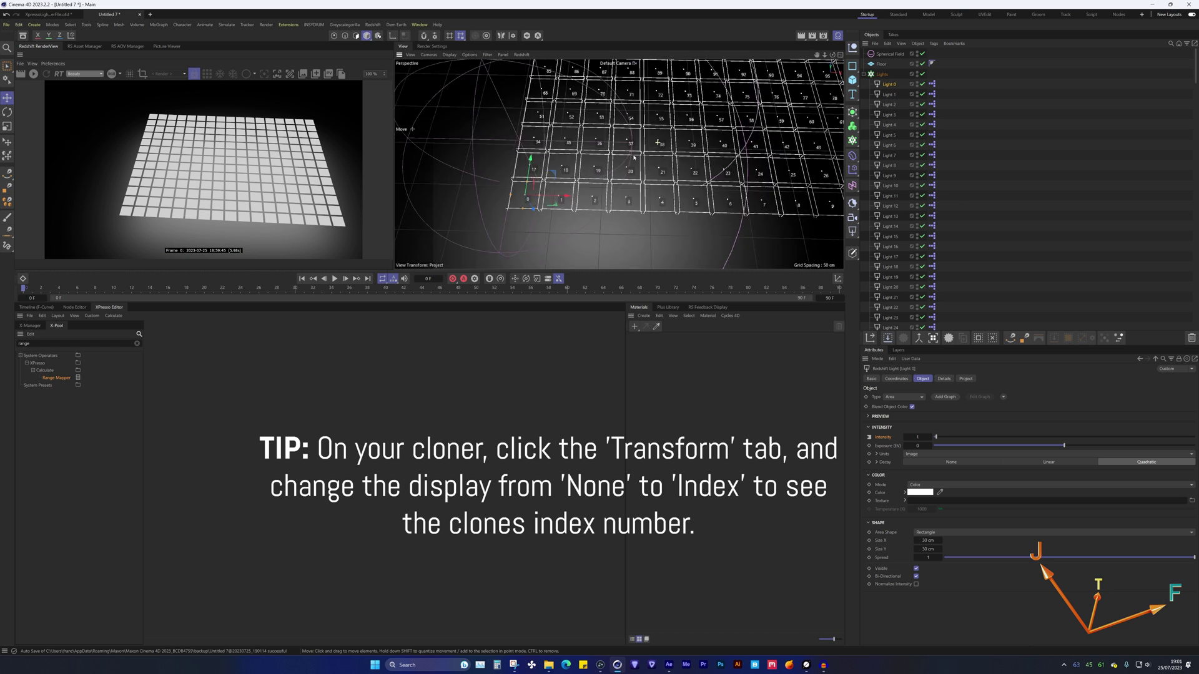
pyautogui.keyDown('alt'); pyautogui.moveTo(656, 171); pyautogui.dragTo(627, 174, button='right'); pyautogui.keyUp('alt')
# Step: Delete the XPresso tags on all lights but the last, and drag the remaining tag up
pyautogui.click(932, 84)
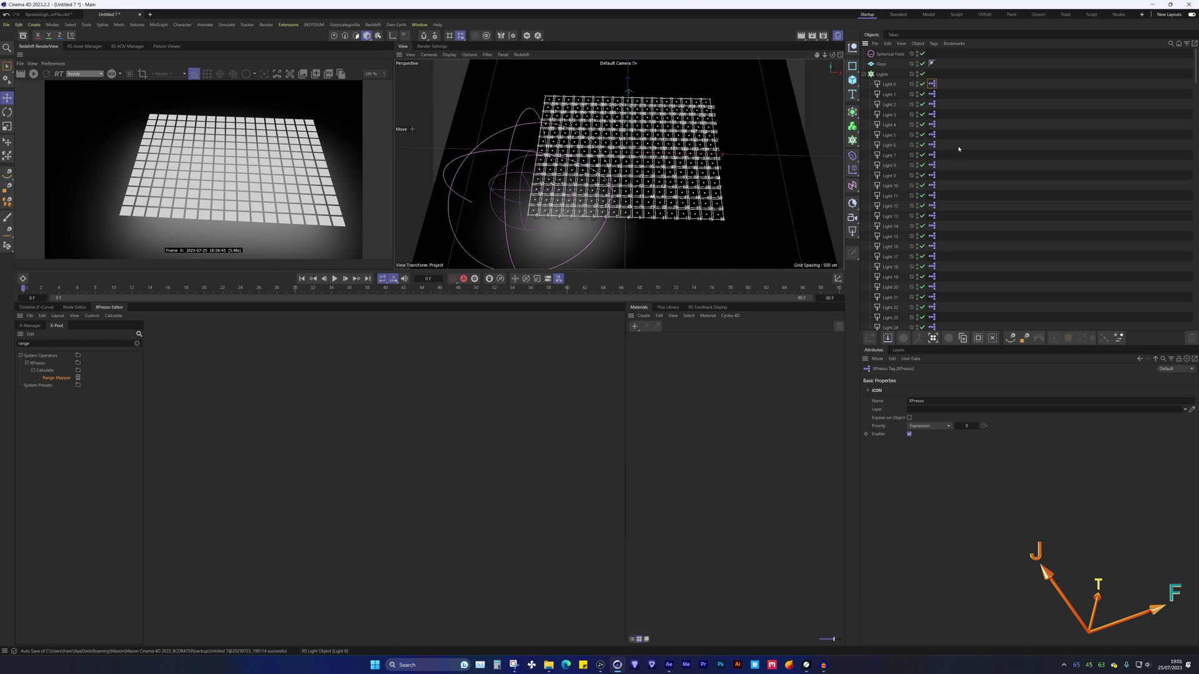
pyautogui.scroll(-20, 946, 161)
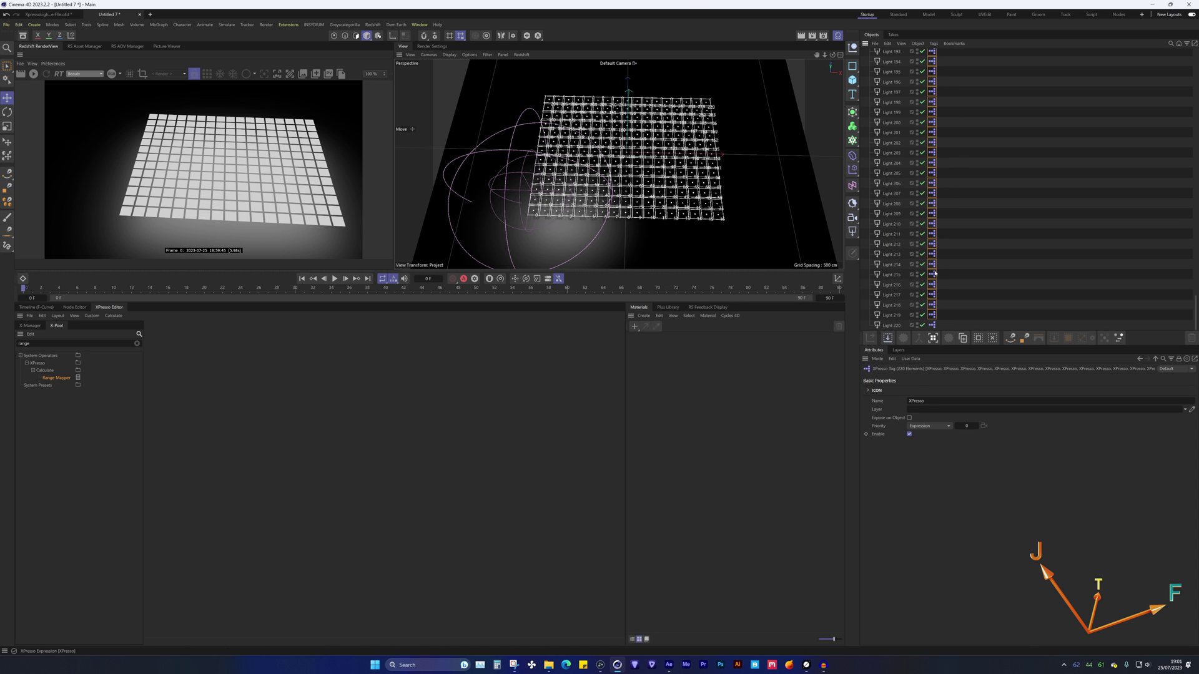
pyautogui.press('Delete')
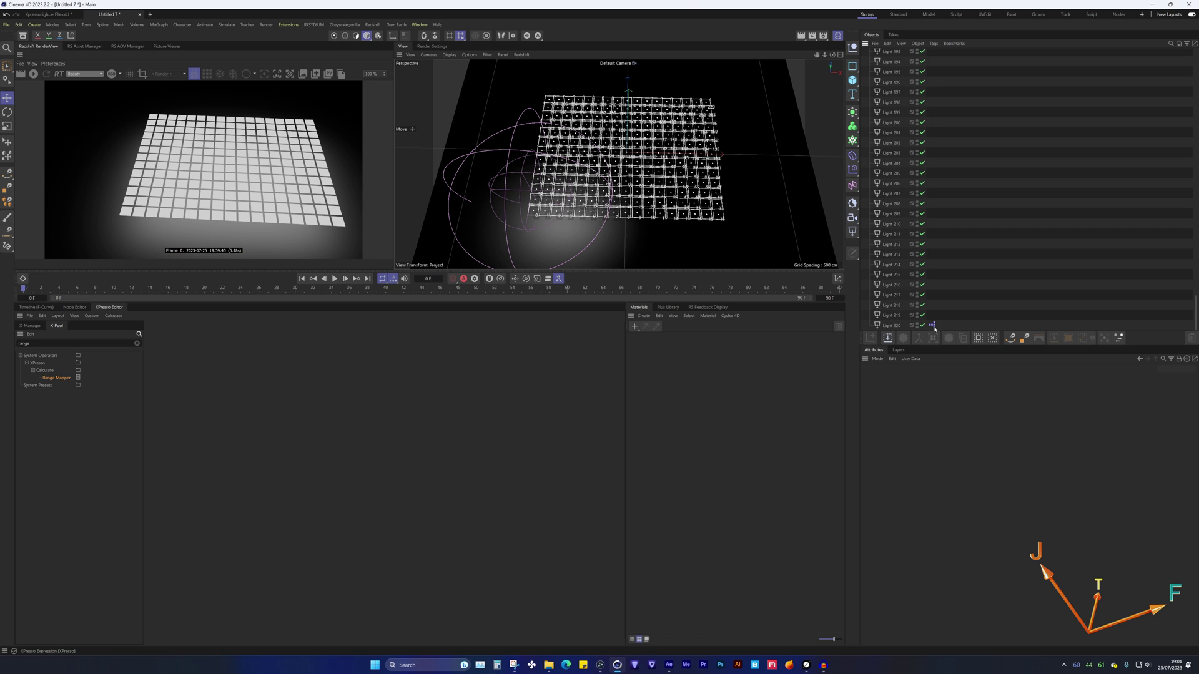
pyautogui.scroll(10, 633, 159)
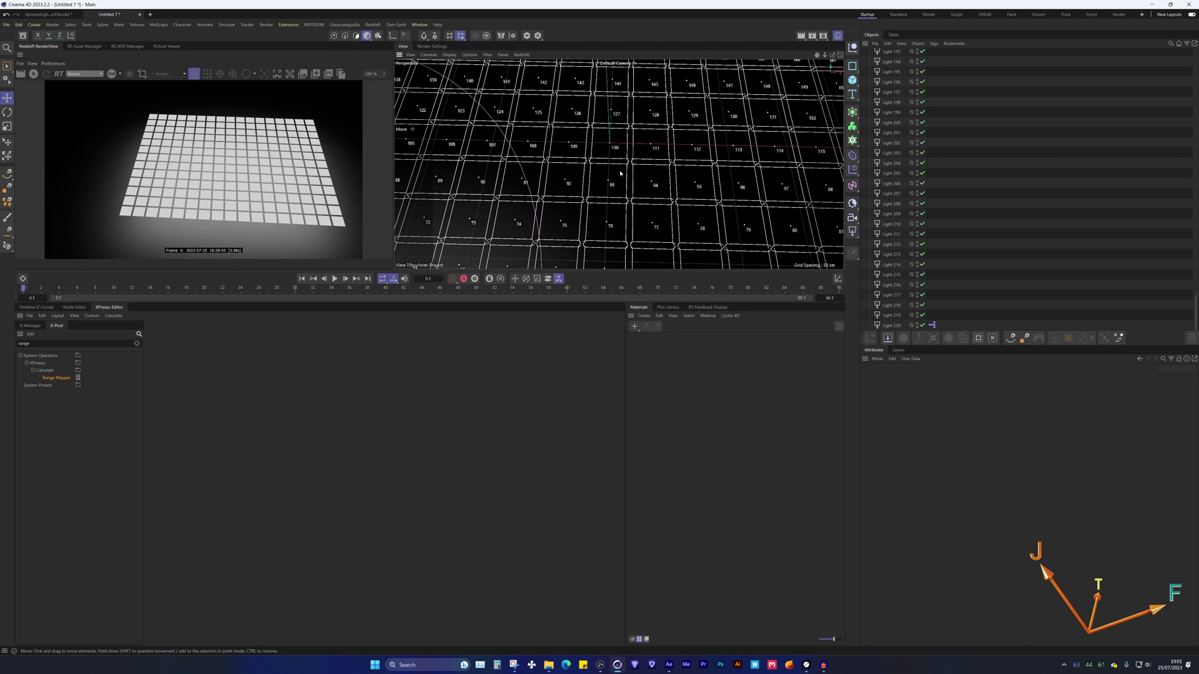
pyautogui.scroll(-8, 614, 146)
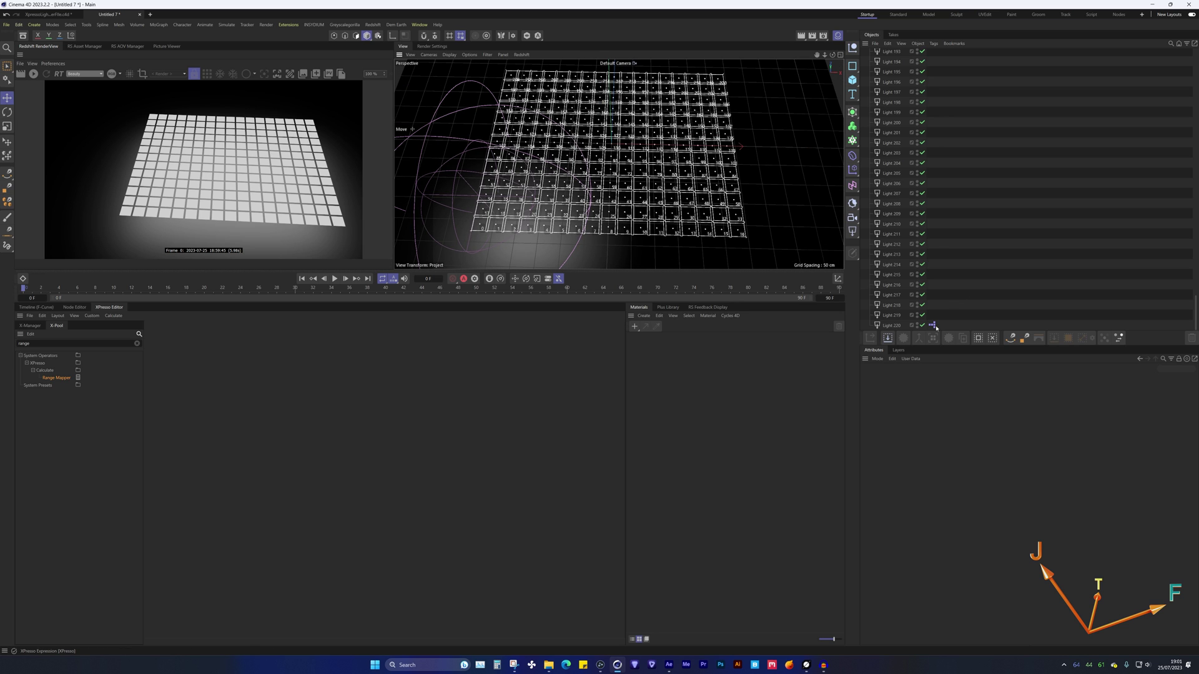
pyautogui.moveTo(934, 327); pyautogui.dragTo(945, 61)
# Step: Arrange the two light nodes in the XPresso graph and move the XPresso tag onto Light 110
pyautogui.doubleClick(932, 56)
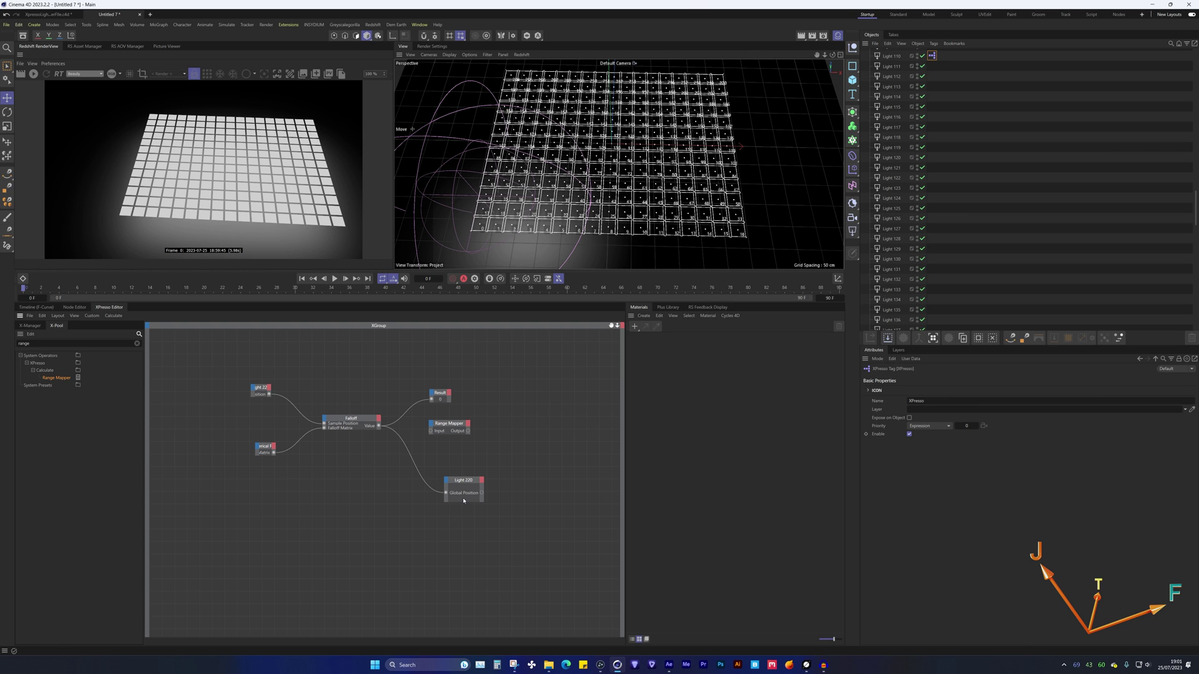
pyautogui.click(255, 388)
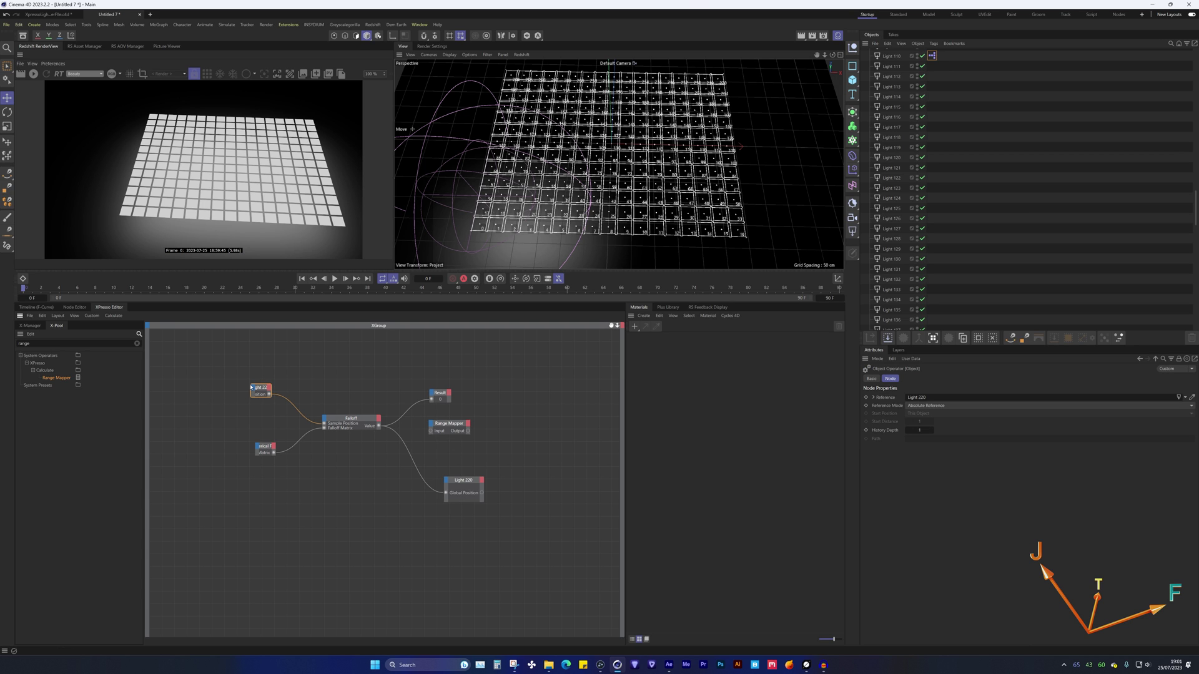
pyautogui.moveTo(251, 384)
pyautogui.mouseDown()
pyautogui.moveTo(221, 366)
pyautogui.moveTo(256, 378)
pyautogui.mouseUp()
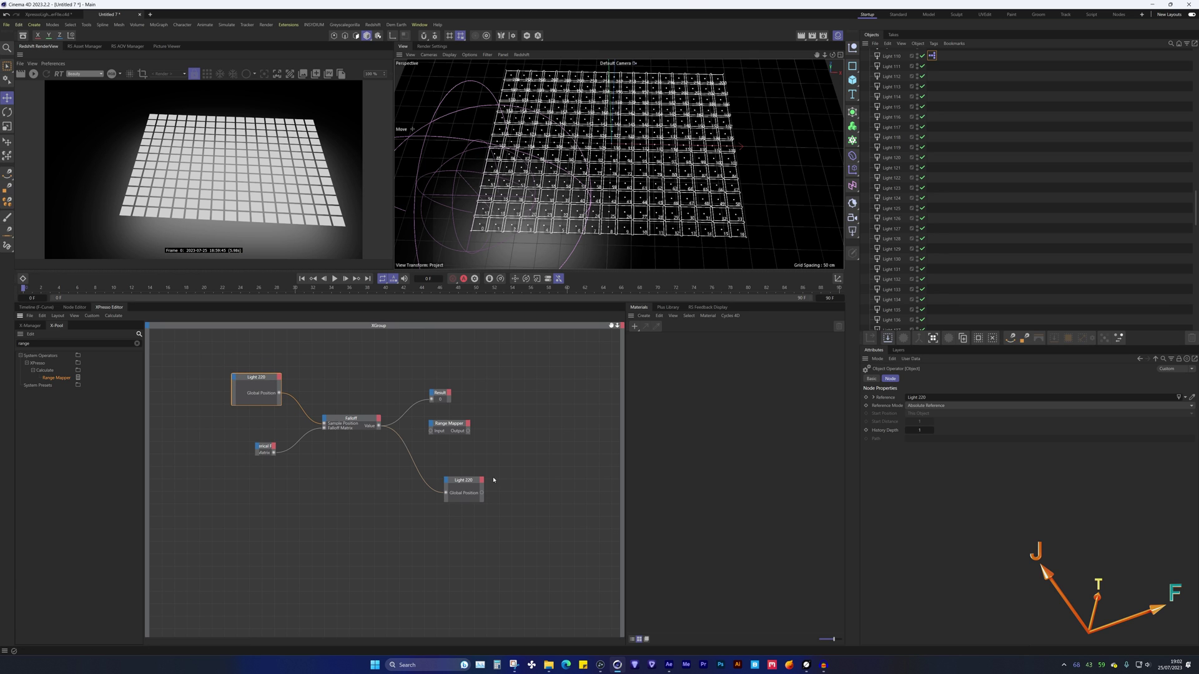
pyautogui.moveTo(461, 486); pyautogui.dragTo(455, 488)
pyautogui.click(256, 382)
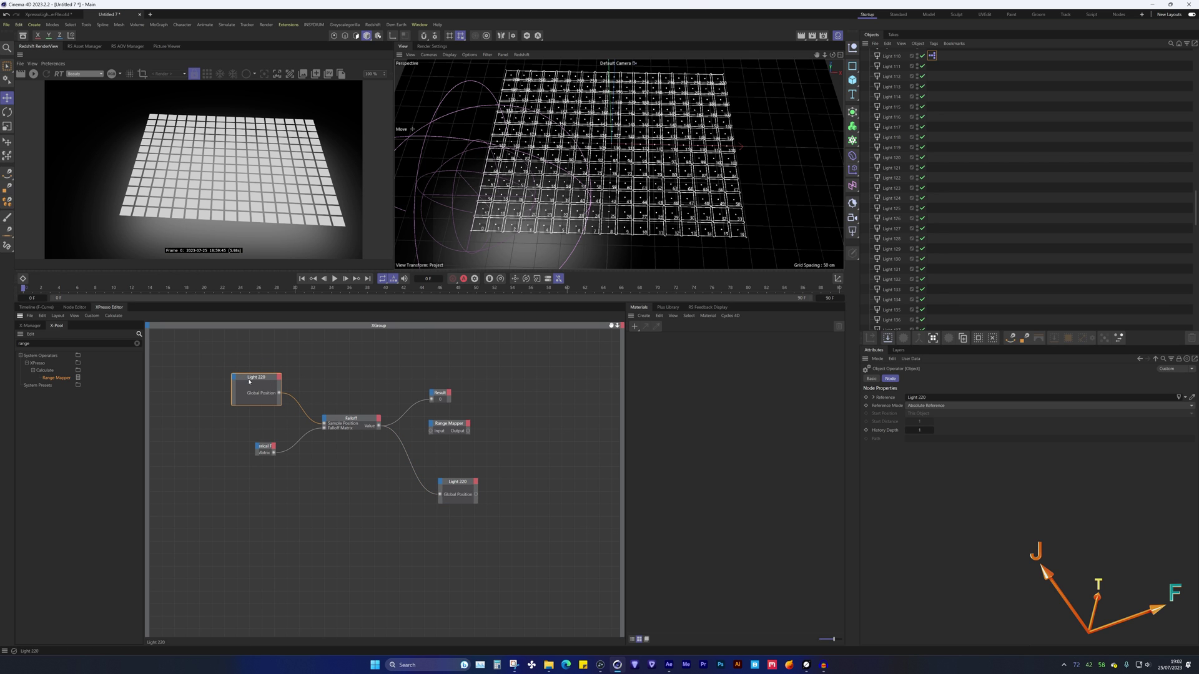
pyautogui.click(458, 485)
pyautogui.click(256, 384)
pyautogui.moveTo(933, 57); pyautogui.dragTo(932, 157)
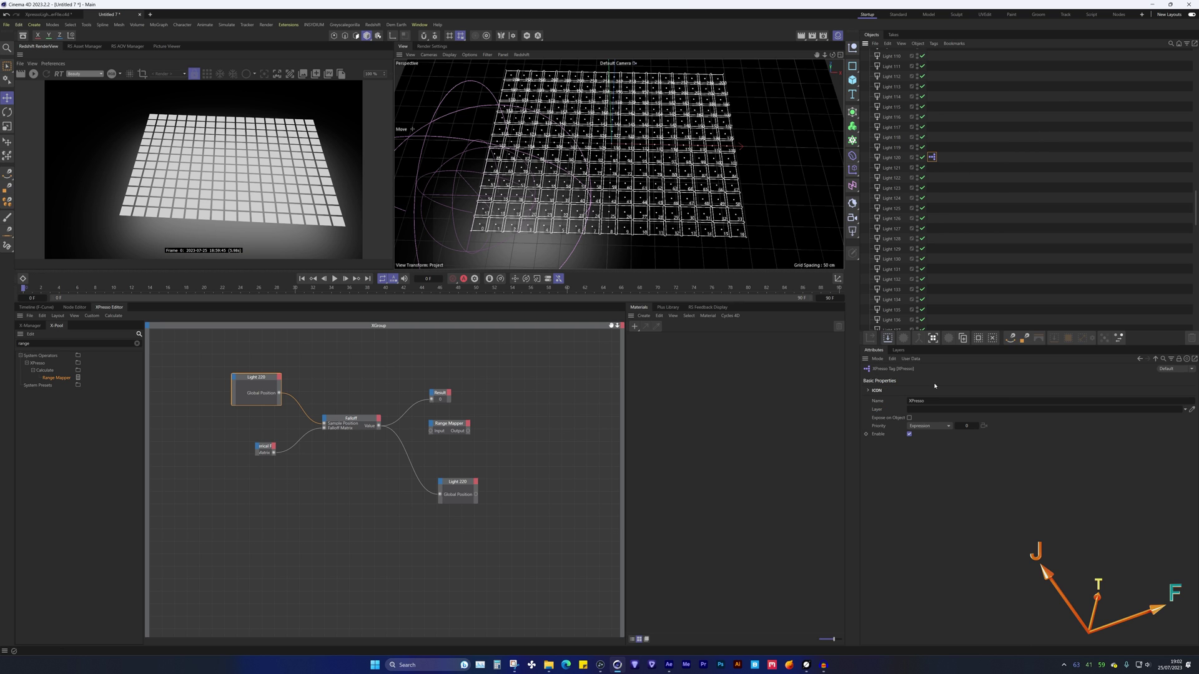
pyautogui.click(238, 400)
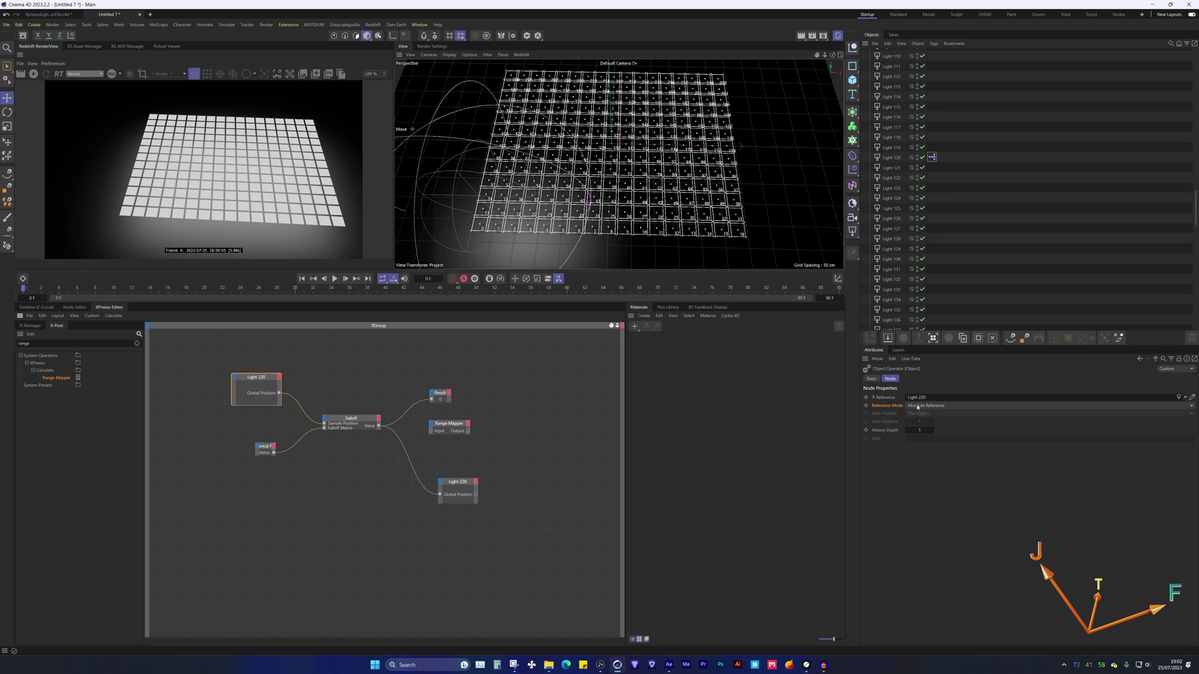
pyautogui.moveTo(932, 158); pyautogui.dragTo(943, 57)
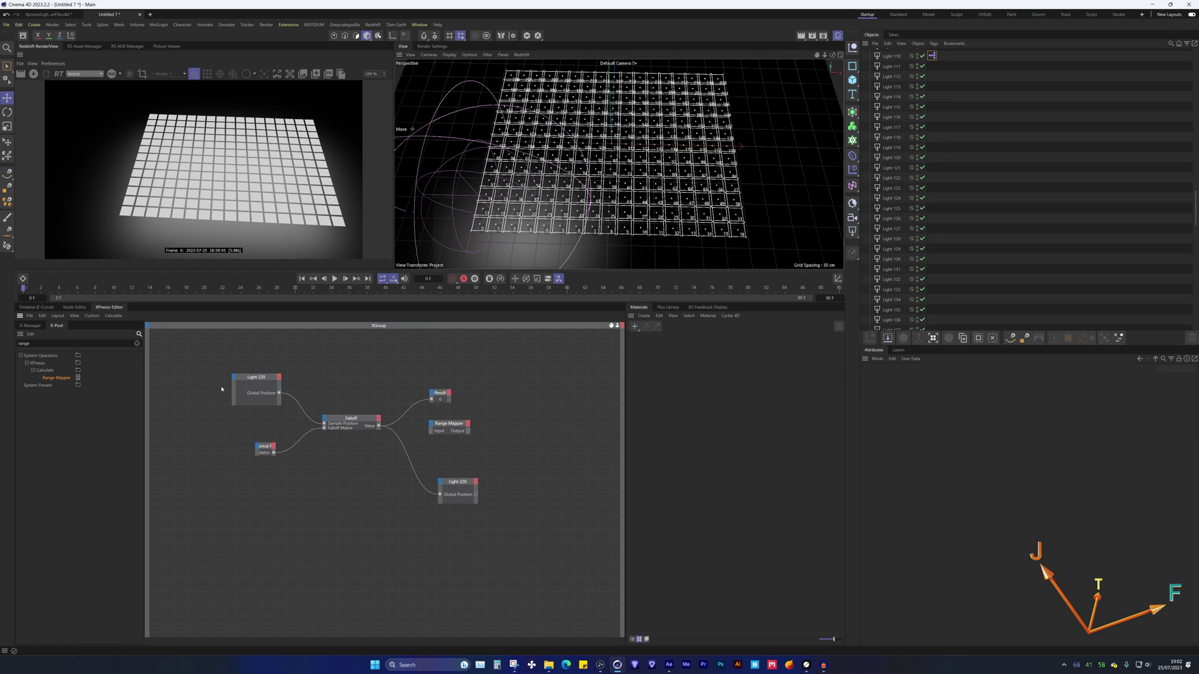
# Step: Set the upper light node to Relative Reference with an emptied path
pyautogui.click(914, 407)
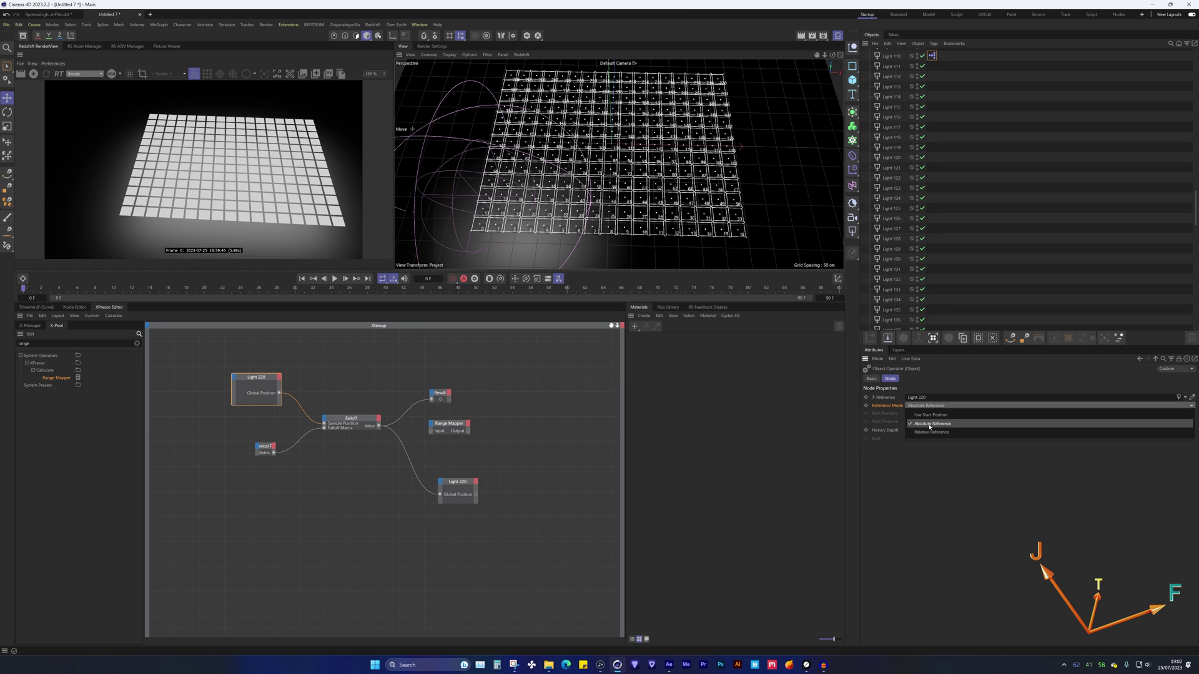
pyautogui.click(929, 428)
pyautogui.click(931, 438)
pyautogui.hotkey('ctrl', 'a')
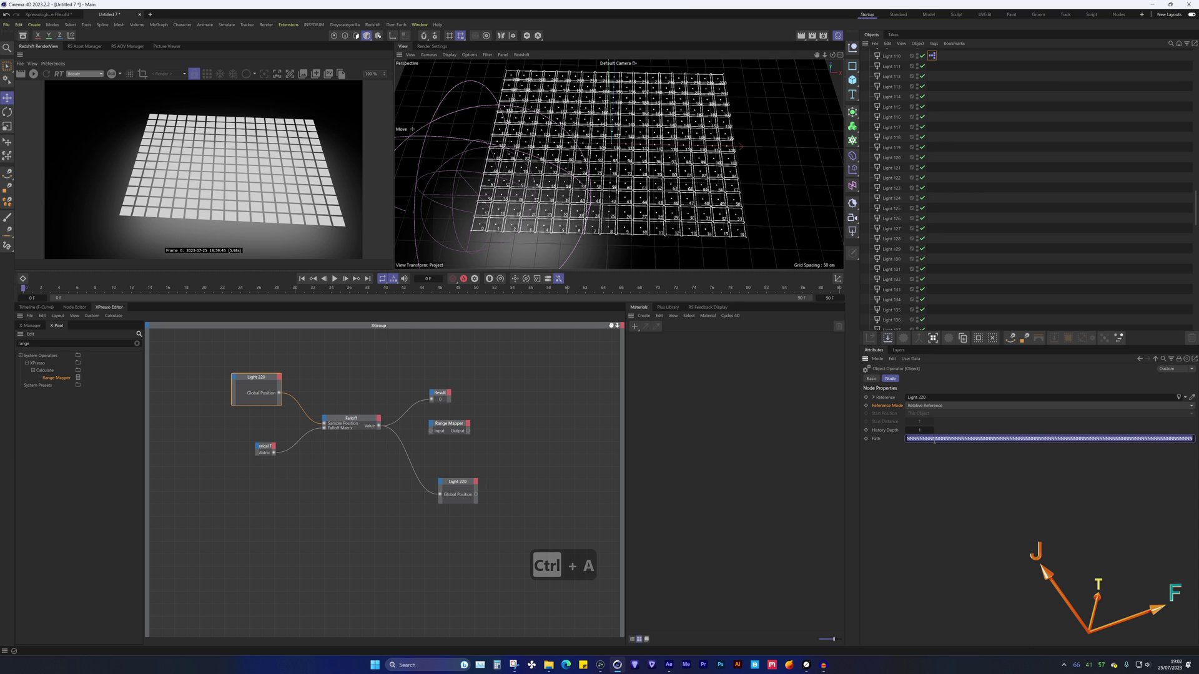
pyautogui.press('BackSpace')
pyautogui.press('Return')
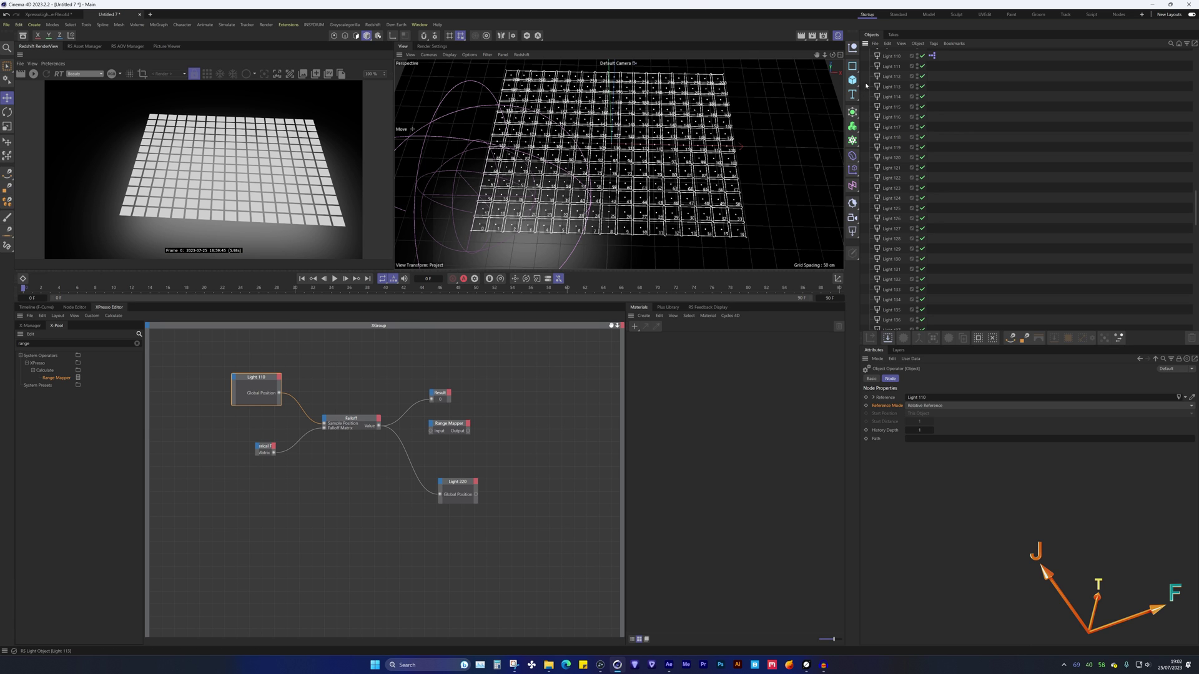
# Step: Set the lower Light 220 output node to Relative Reference with an emptied path
pyautogui.moveTo(934, 57)
pyautogui.mouseDown()
pyautogui.moveTo(933, 76)
pyautogui.moveTo(935, 56)
pyautogui.mouseUp()
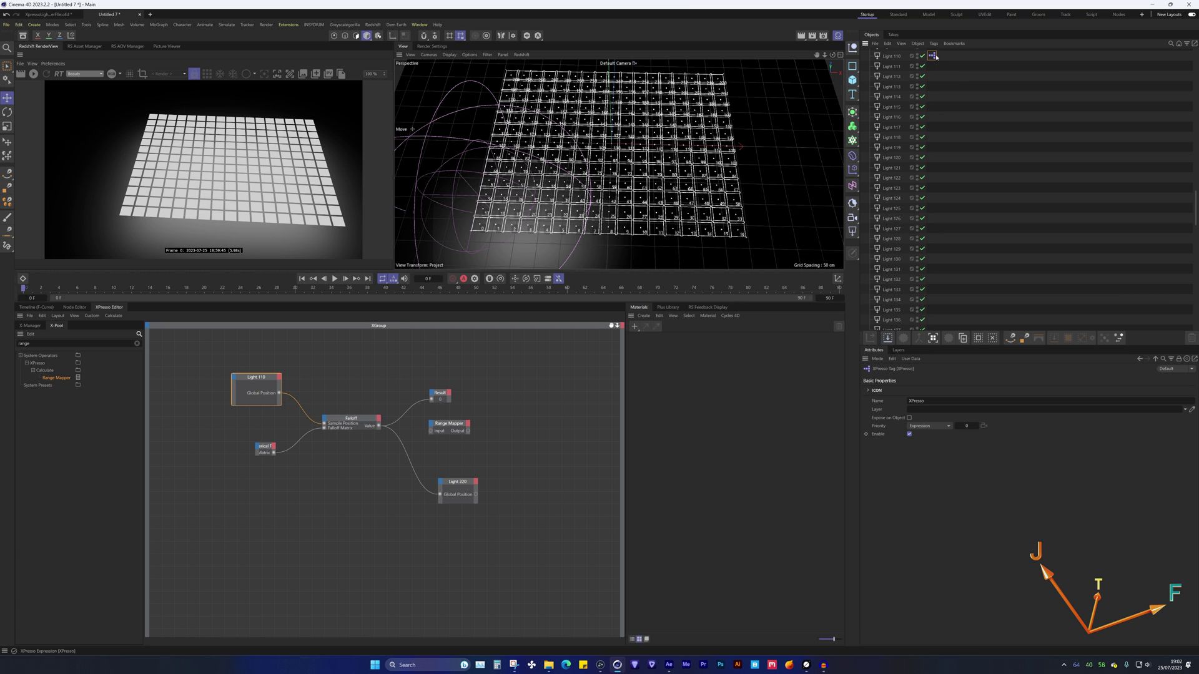
pyautogui.moveTo(496, 457); pyautogui.dragTo(453, 537)
pyautogui.click(921, 406)
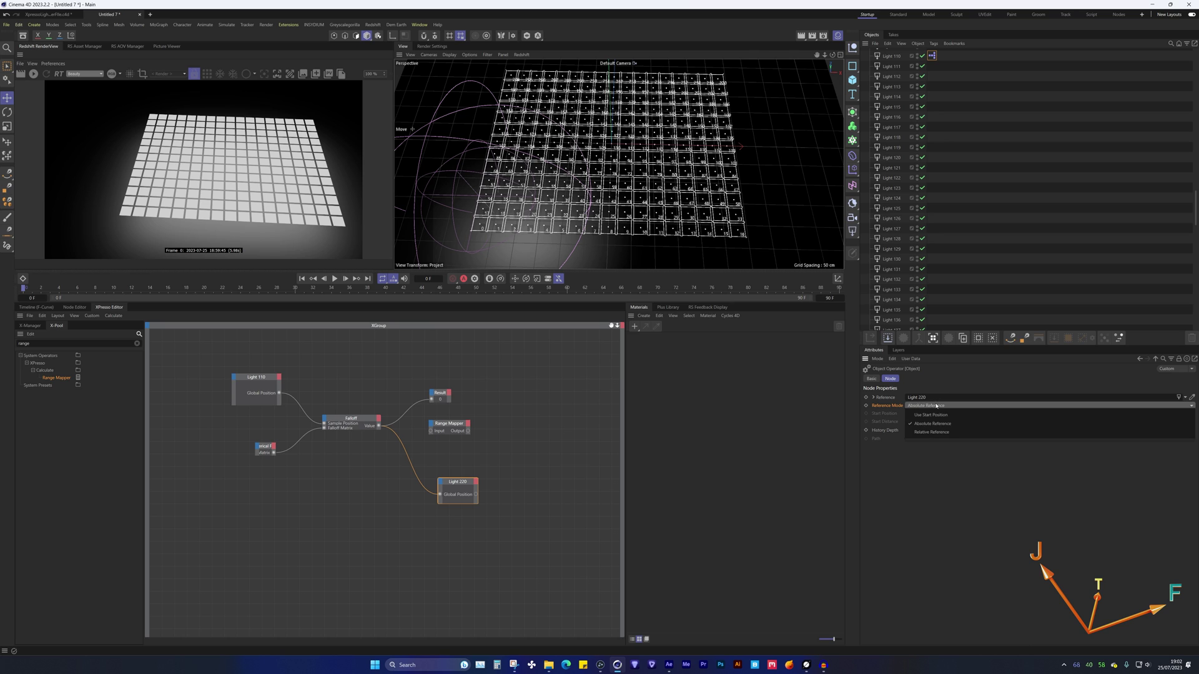
pyautogui.click(931, 433)
pyautogui.click(945, 438)
pyautogui.hotkey('ctrl', 'a')
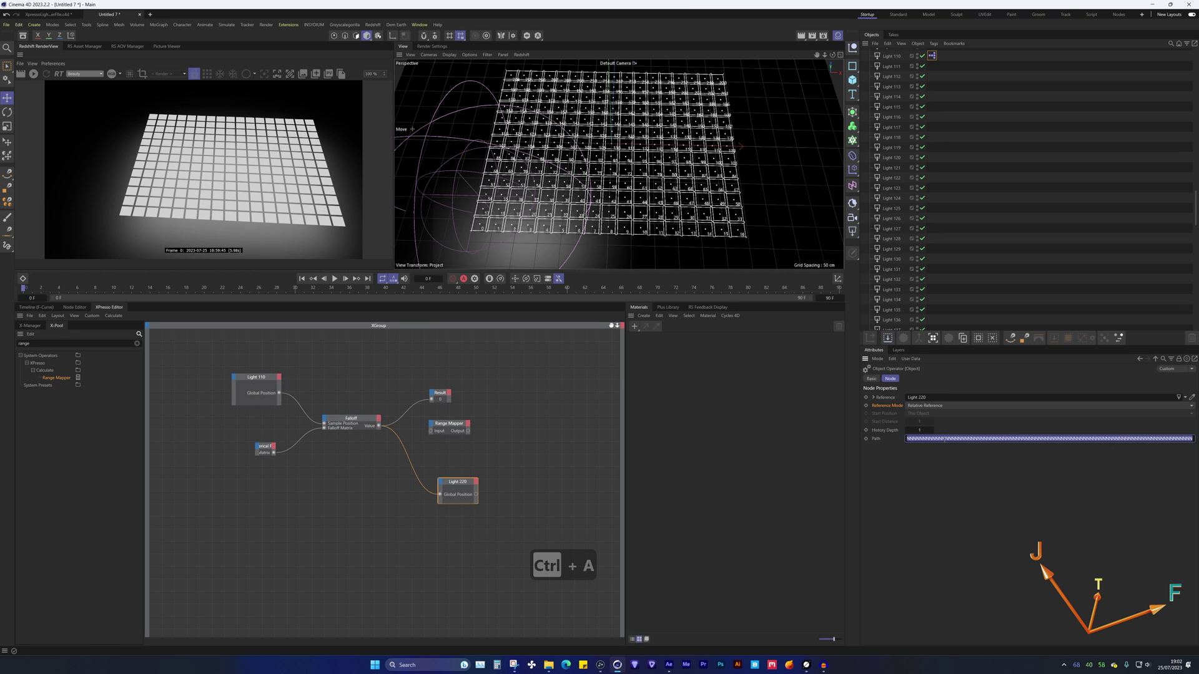
pyautogui.press('BackSpace')
pyautogui.press('Return')
pyautogui.click(530, 450)
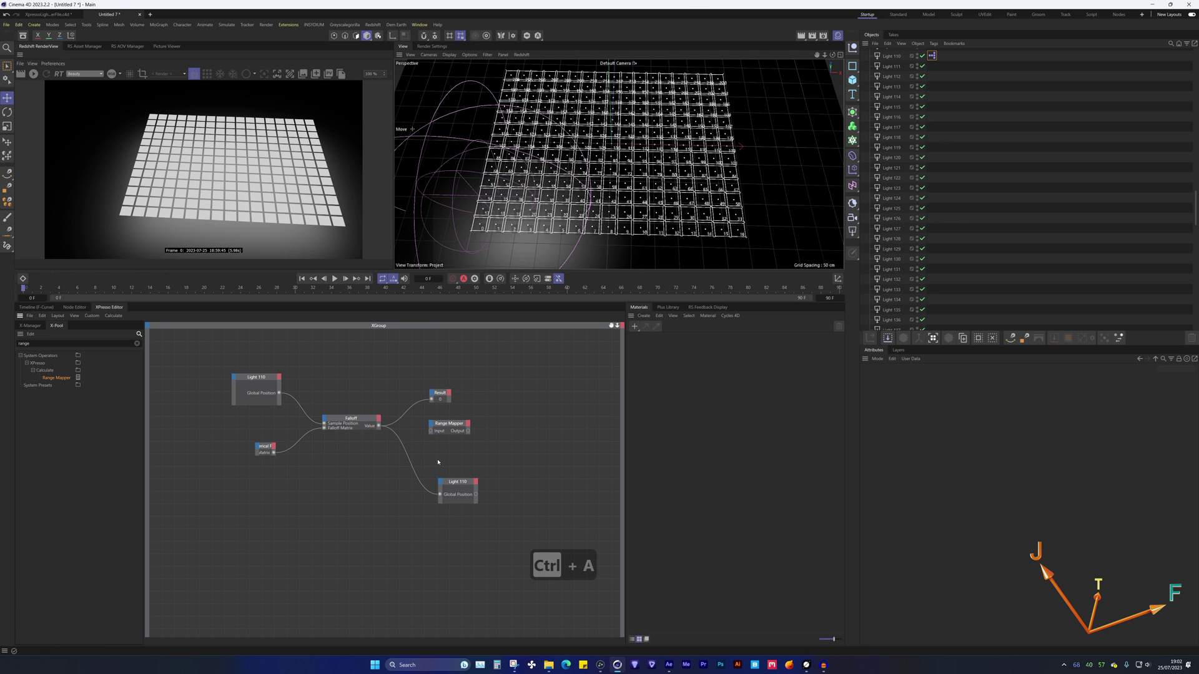
# Step: Select Light 0 through Light 220, set Color Mode to Temperature, and preview the IPR render
pyautogui.scroll(20, 1012, 175)
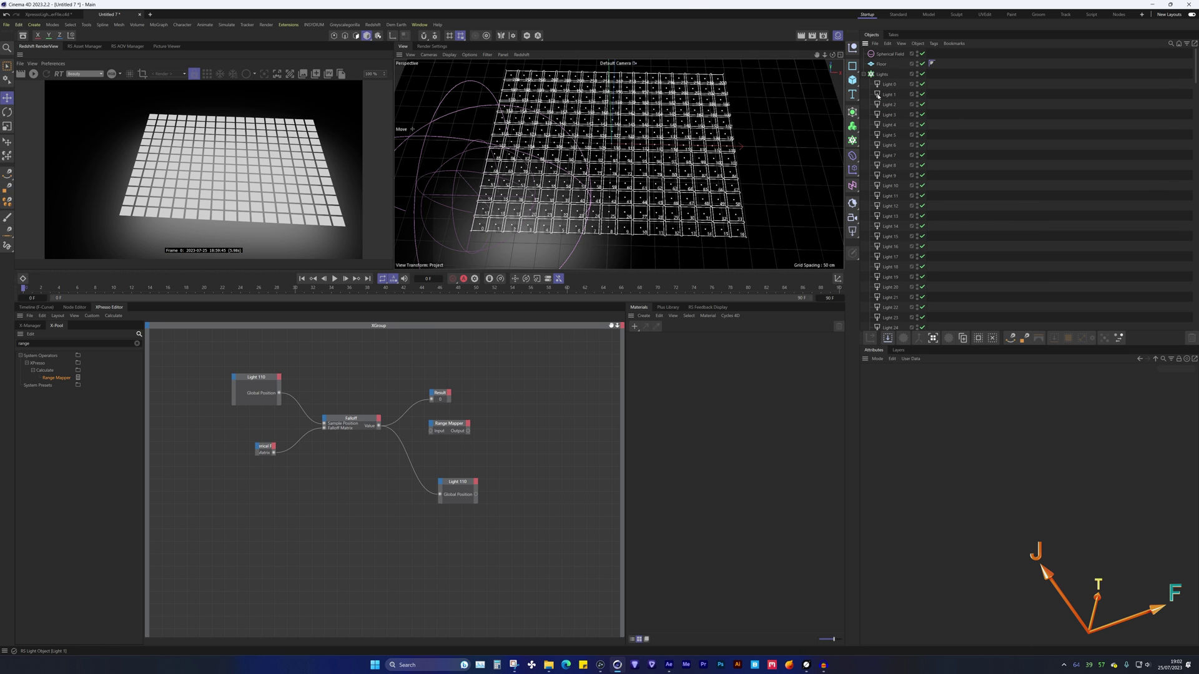
pyautogui.click(447, 429)
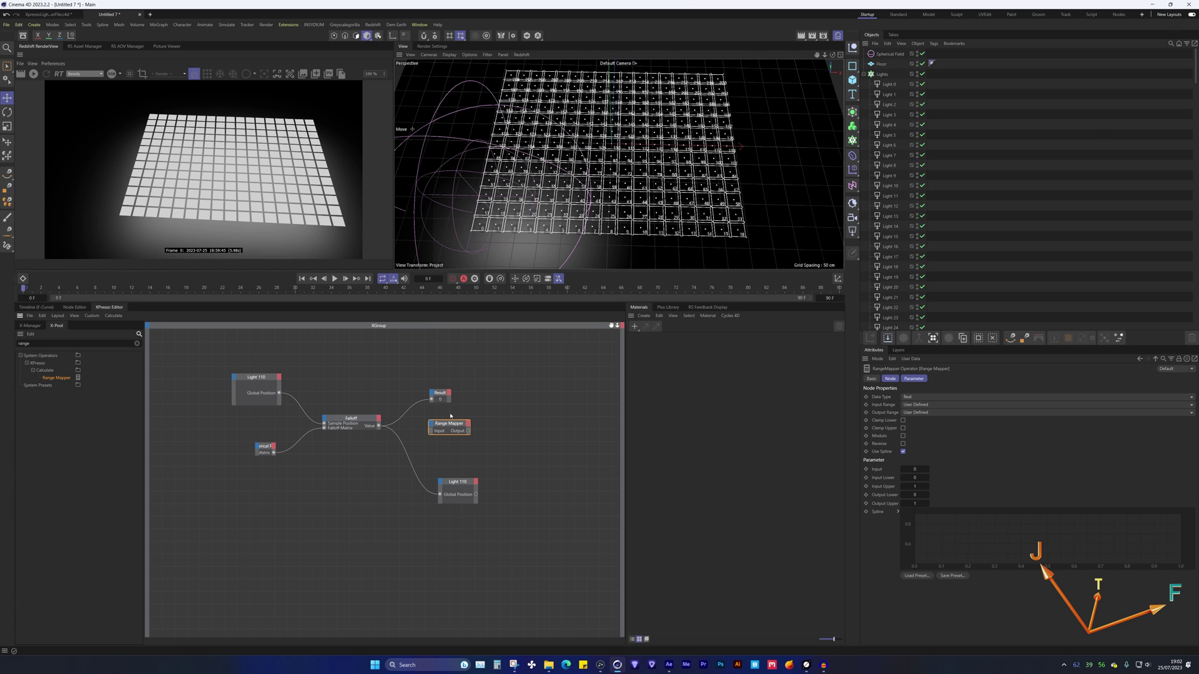
pyautogui.click(890, 84)
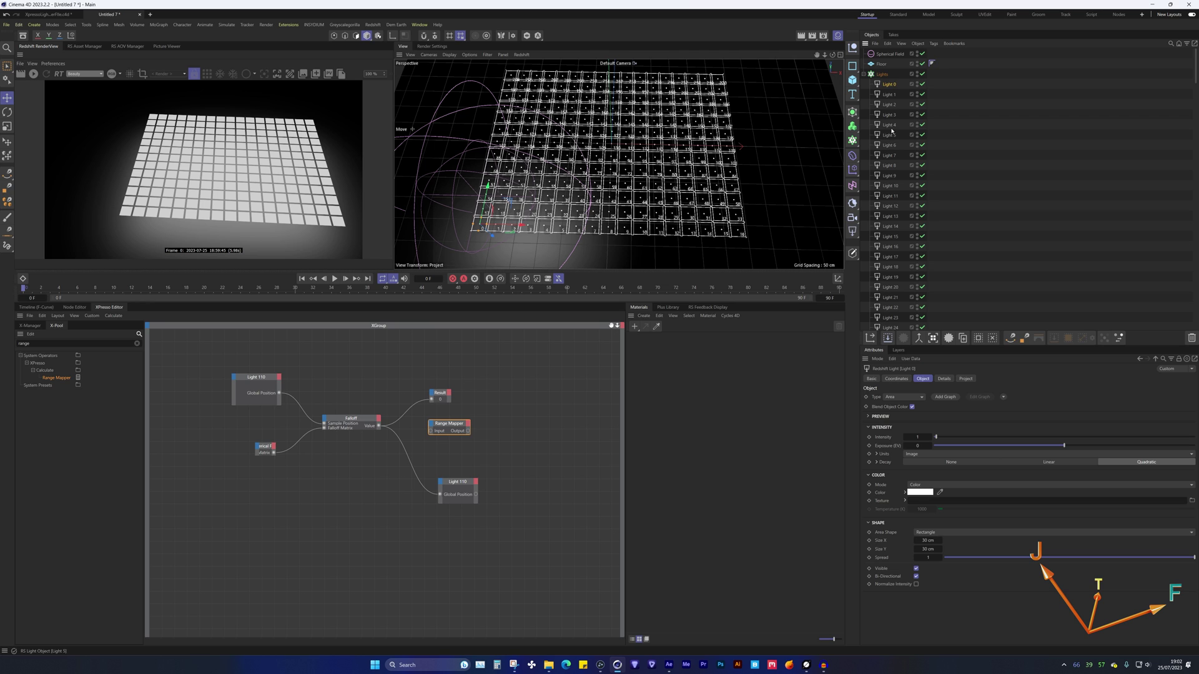
pyautogui.scroll(-20, 887, 166)
pyautogui.keyDown('shift'); pyautogui.click(898, 326); pyautogui.keyUp('shift')
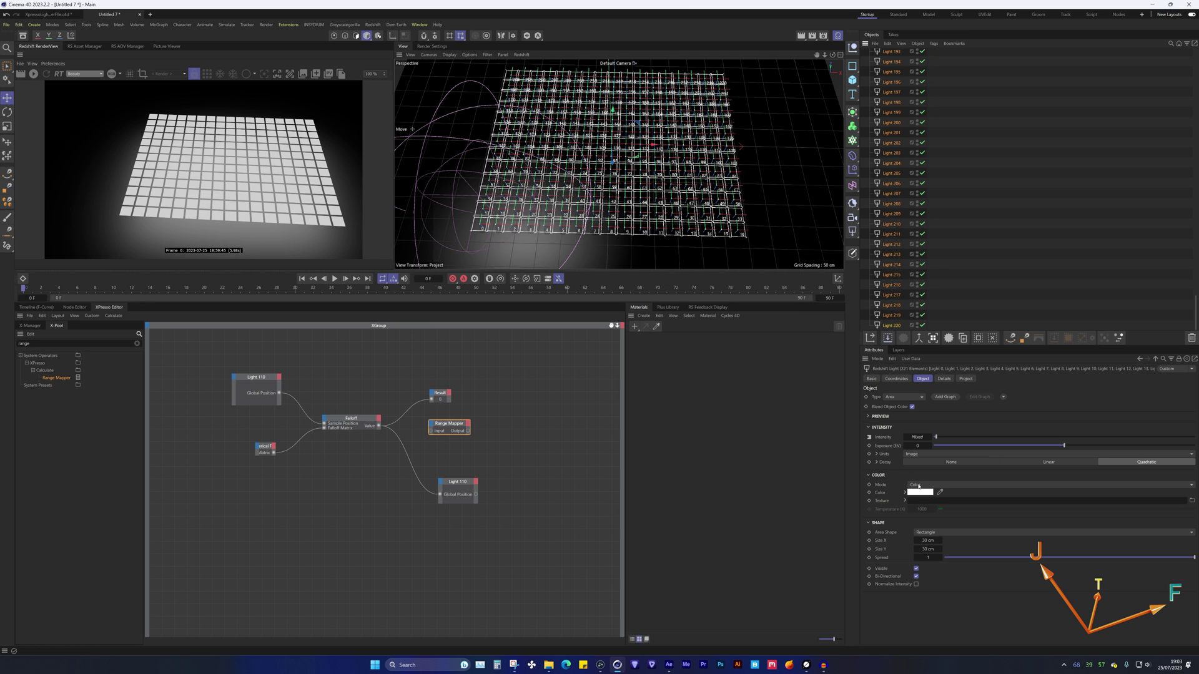
pyautogui.click(930, 485)
pyautogui.click(937, 504)
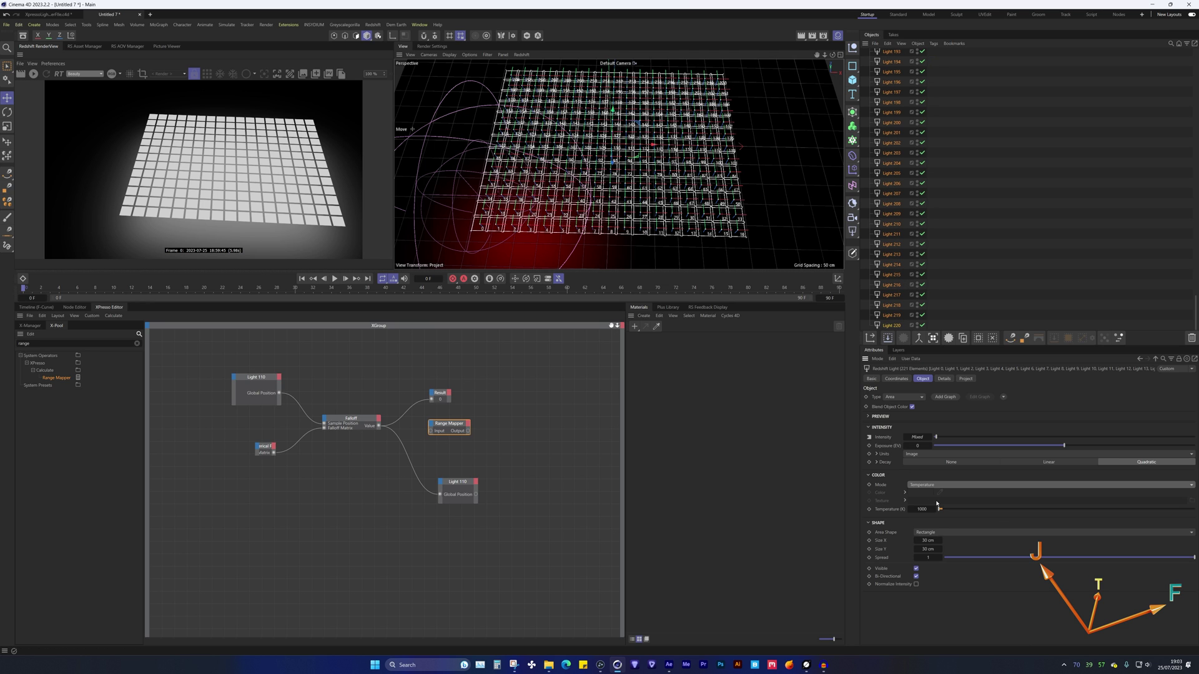
pyautogui.click(33, 74)
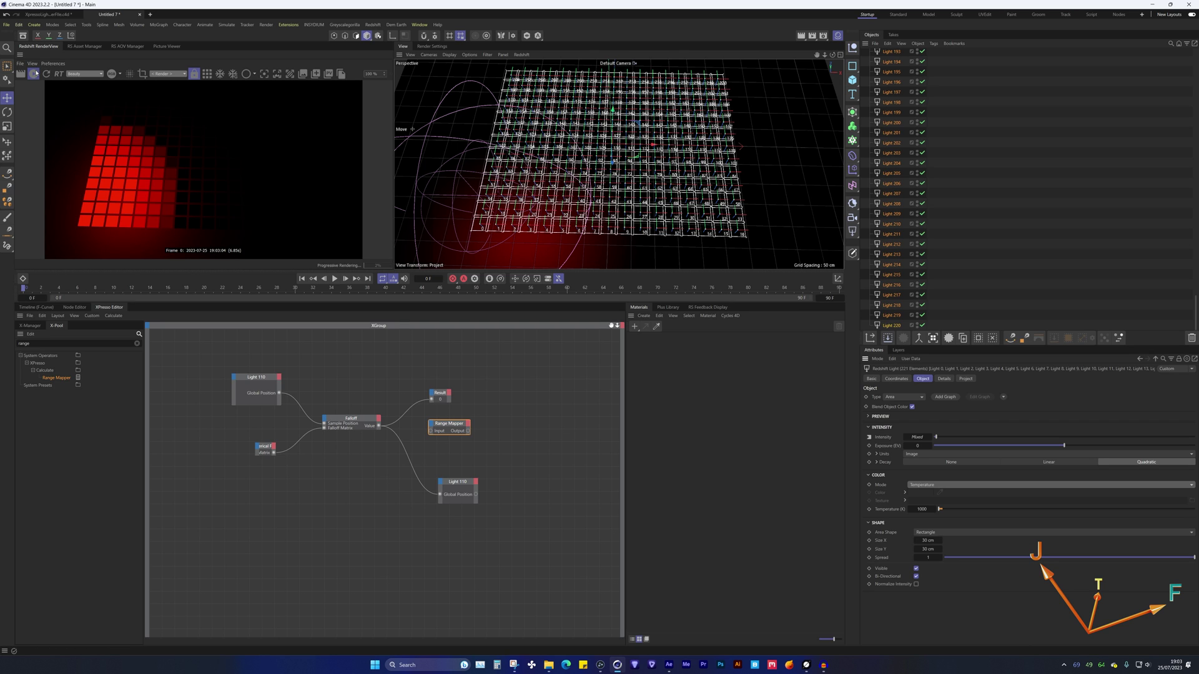
pyautogui.click(33, 74)
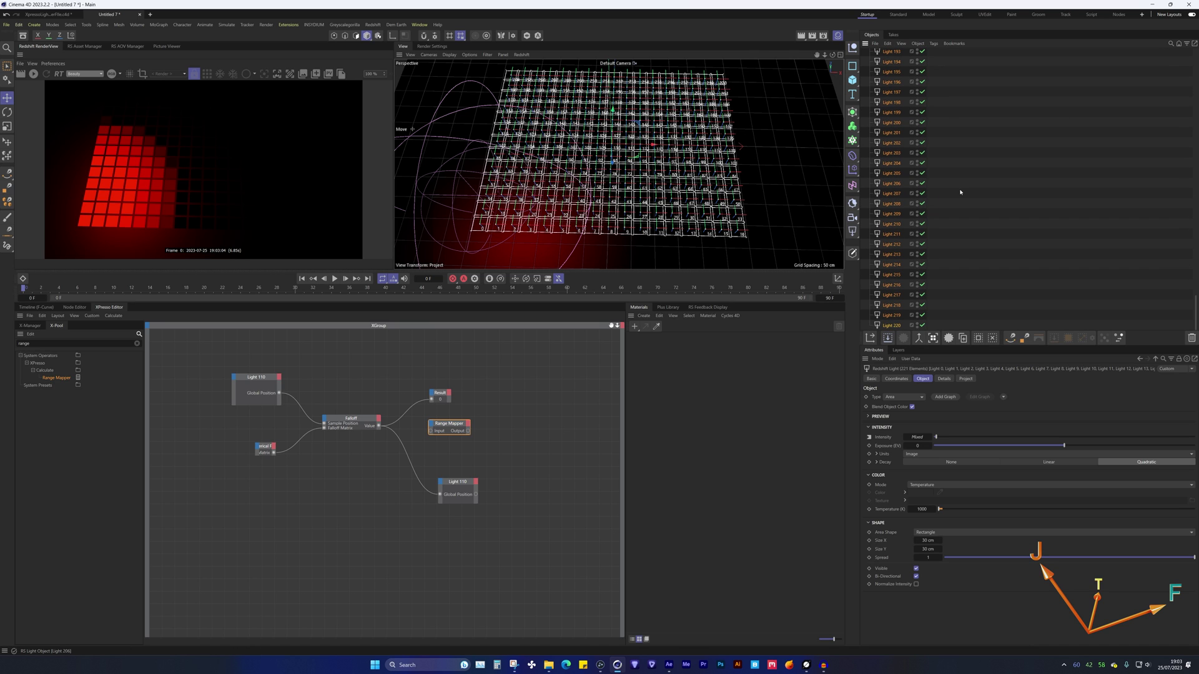
# Step: Restart the IPR render and retype the lights' temperature as 1000 K
pyautogui.scroll(20, 957, 179)
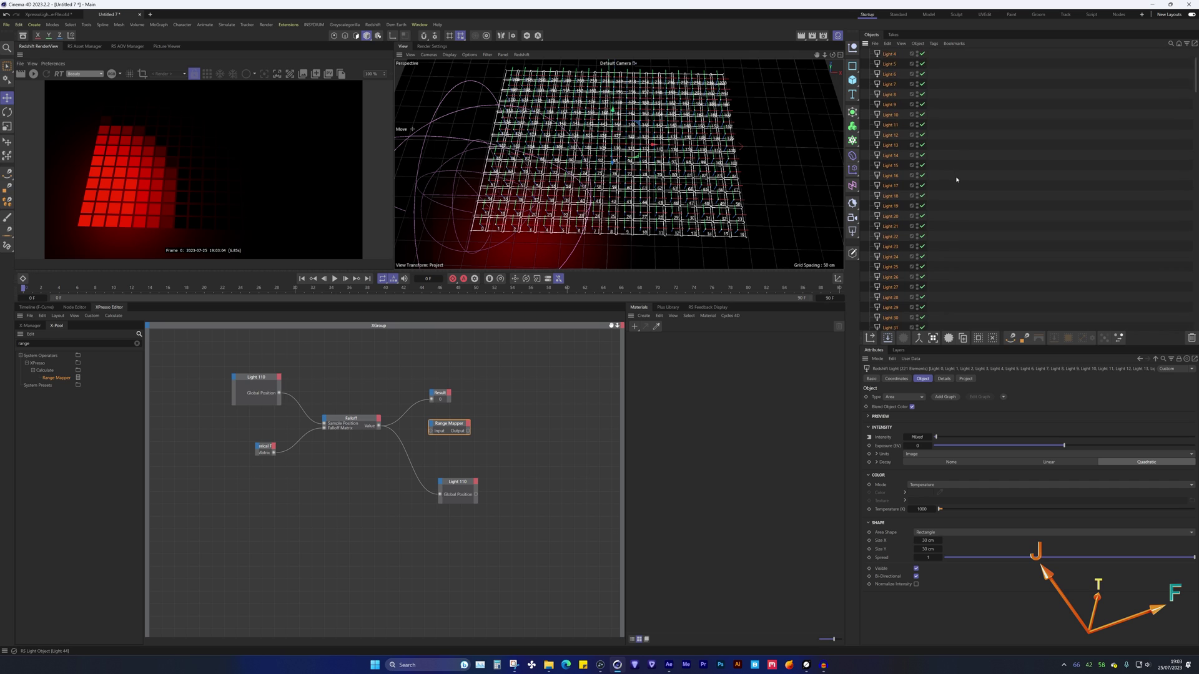
pyautogui.scroll(-4, 956, 180)
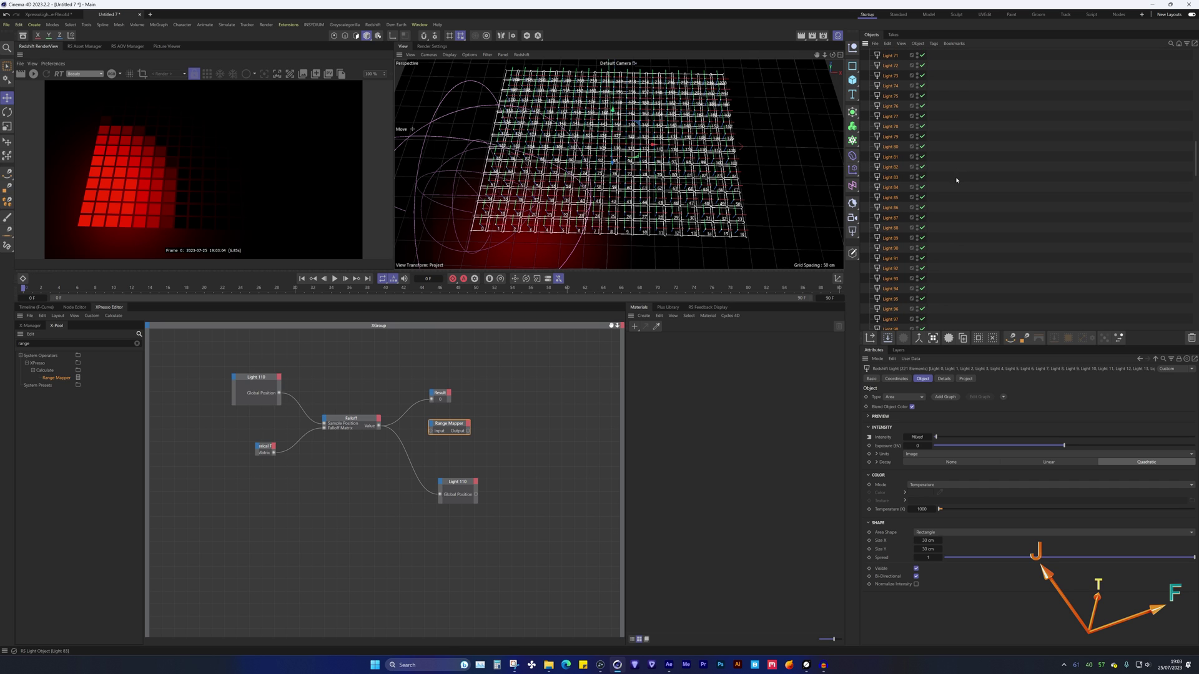
pyautogui.click(922, 509)
pyautogui.click(34, 74)
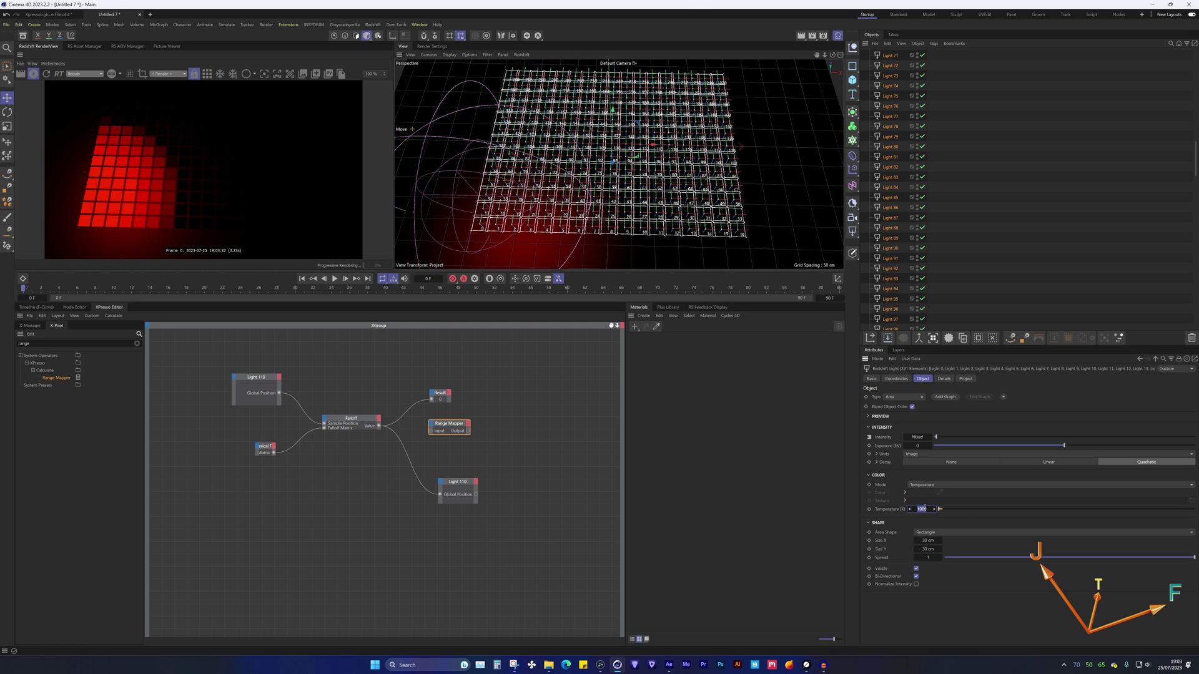
pyautogui.write('1')
pyautogui.doubleClick(922, 510)
pyautogui.write('100')
pyautogui.write('0')
pyautogui.press('Return')
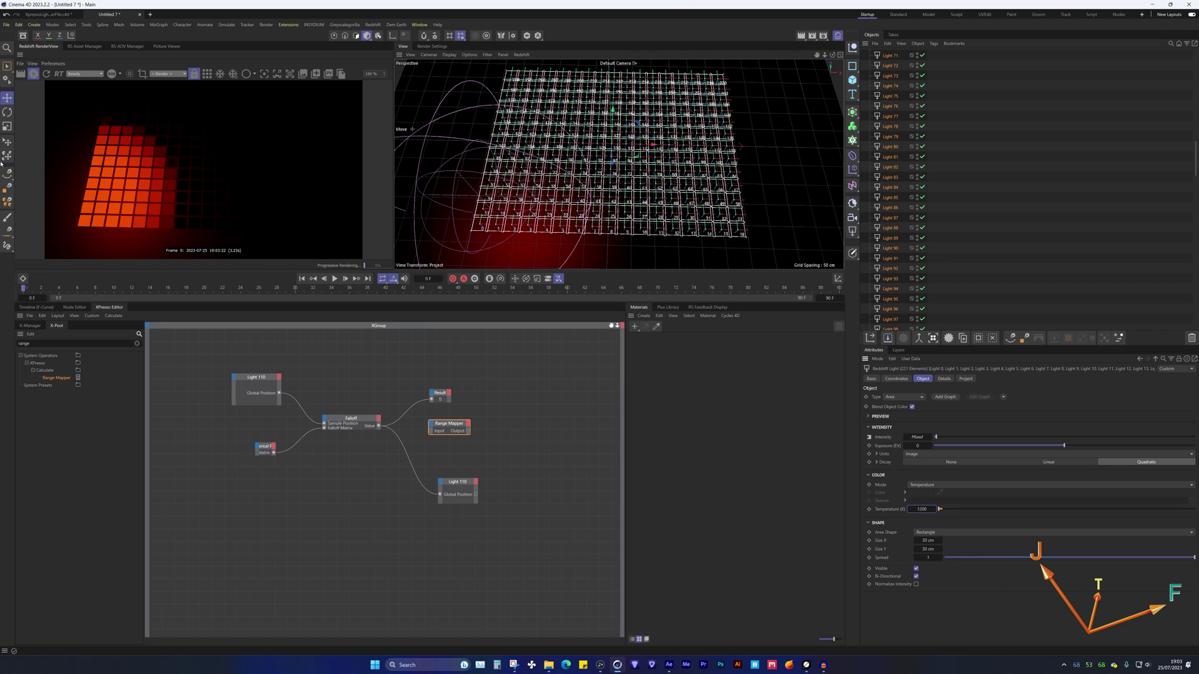
# Step: Test slider temperatures from about 4482 K to 21017 K, then settle on 4800 K
pyautogui.click(925, 509)
pyautogui.click(969, 510)
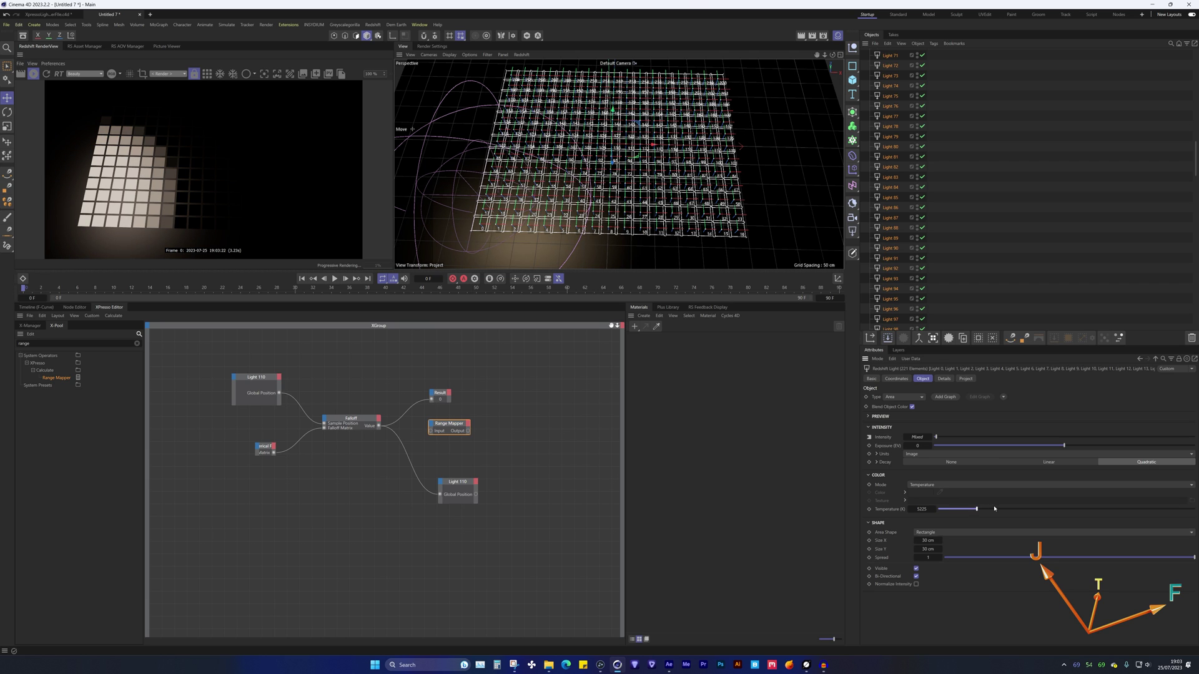
pyautogui.click(1002, 511)
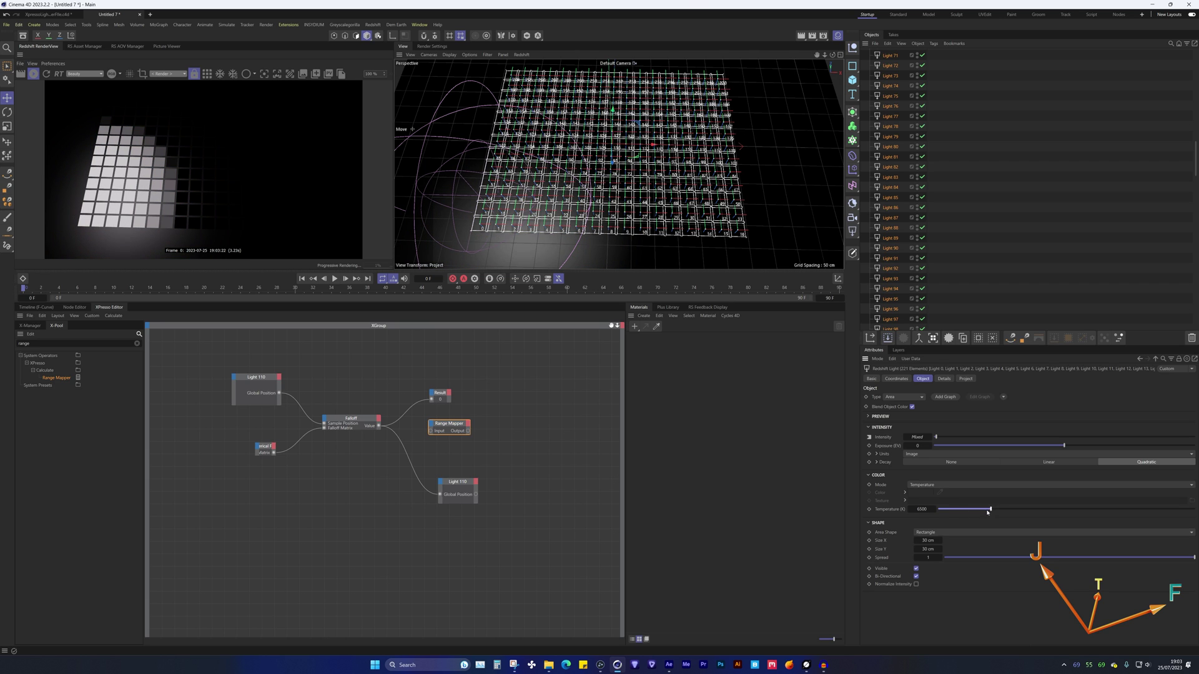
pyautogui.click(992, 511)
pyautogui.click(1111, 510)
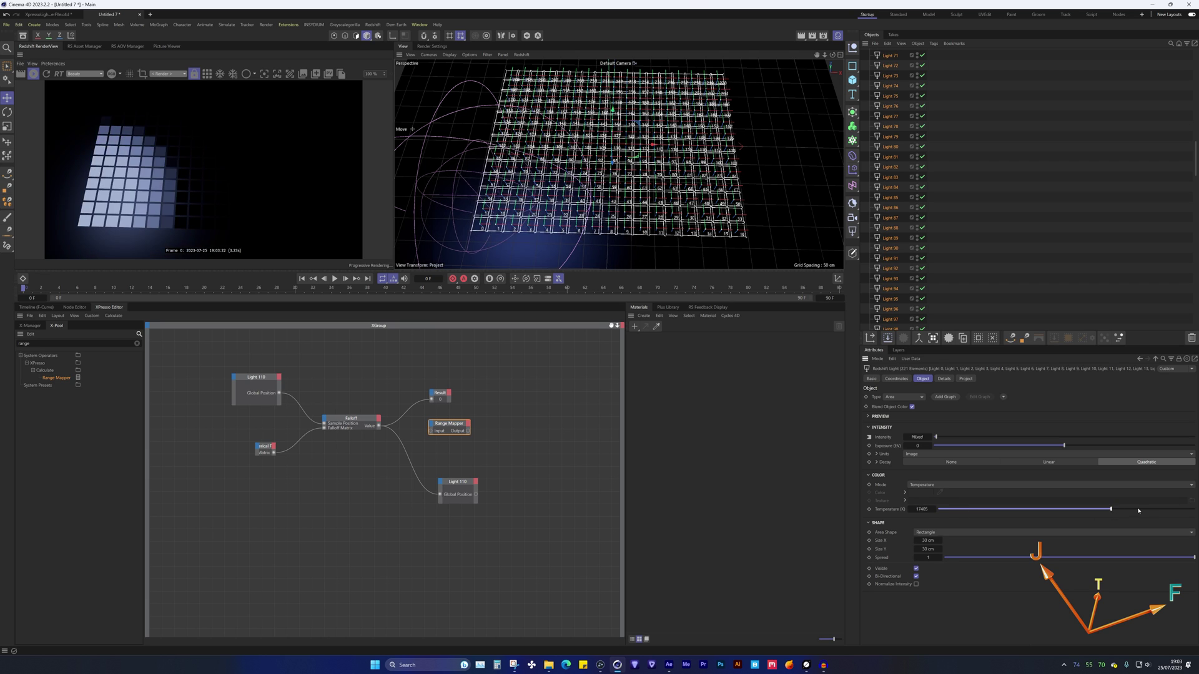
pyautogui.click(1151, 510)
pyautogui.moveTo(958, 510); pyautogui.dragTo(980, 513)
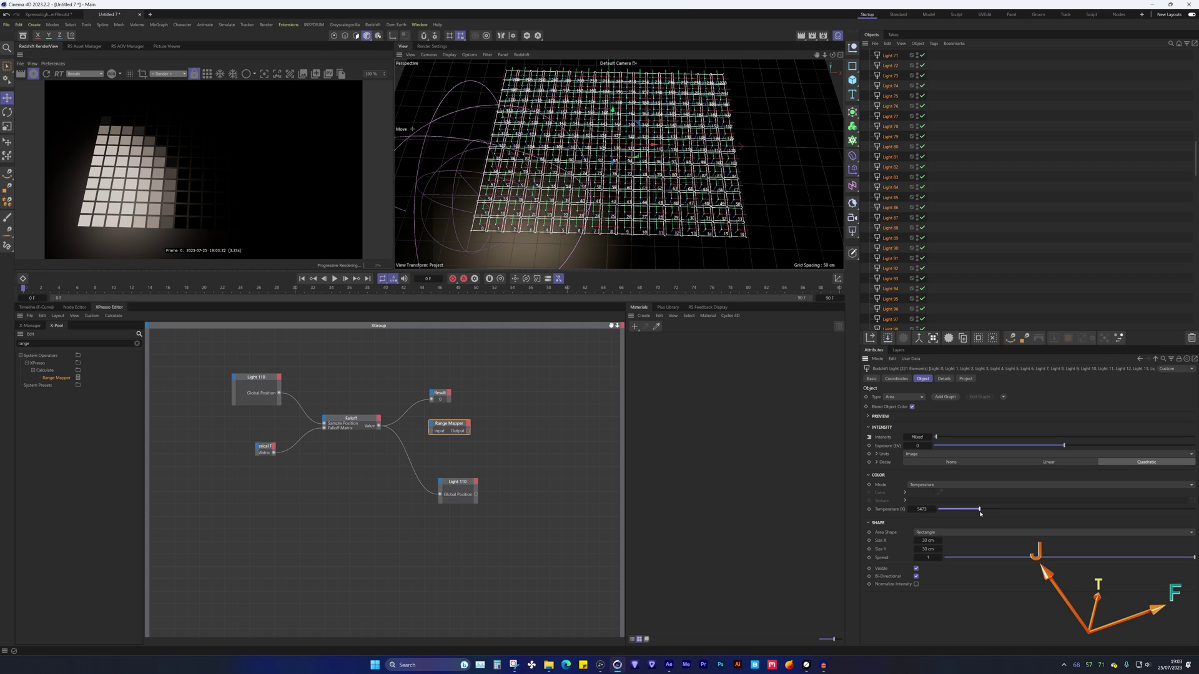
pyautogui.click(924, 510)
pyautogui.press('BackSpace')
pyautogui.write('4800')
pyautogui.press('Return')
pyautogui.click(461, 430)
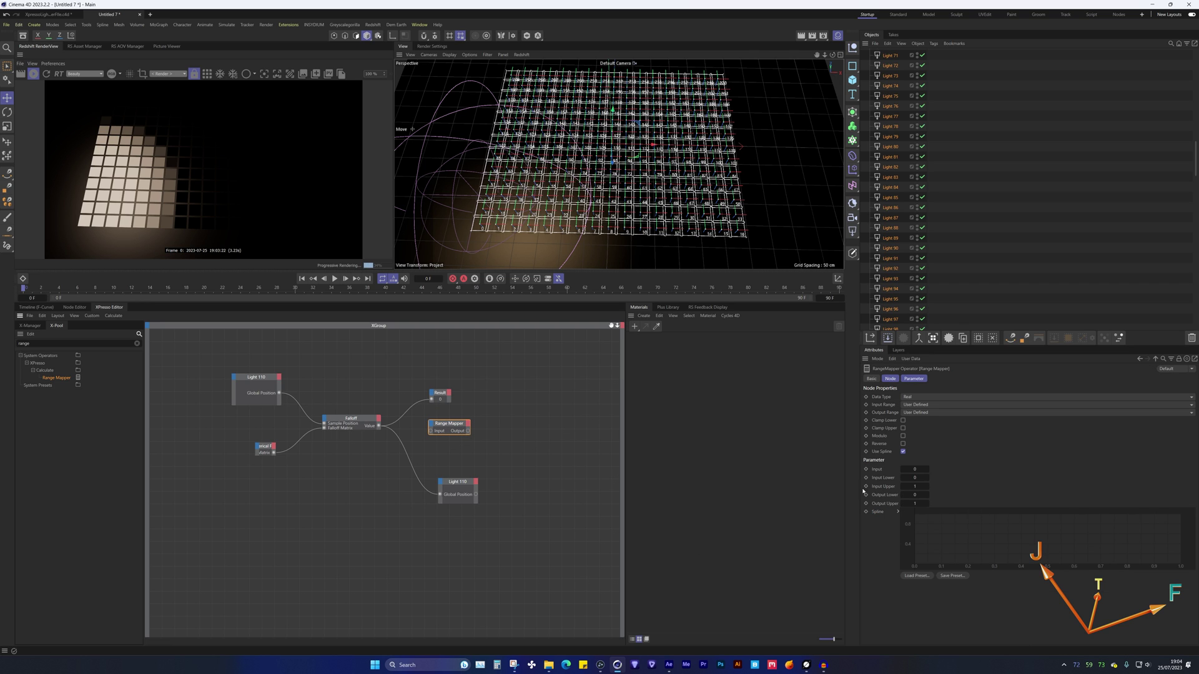
# Step: Edit the Range Mapper's Output Upper and Output Lower fields, entering 100
pyautogui.click(918, 503)
pyautogui.click(909, 495)
pyautogui.write('1000')
# Step: Create a selection set holding Light 129, then reselect the lights from Light 0
pyautogui.scroll(-12, 948, 121)
pyautogui.click(893, 268)
pyautogui.scroll(-20, 887, 295)
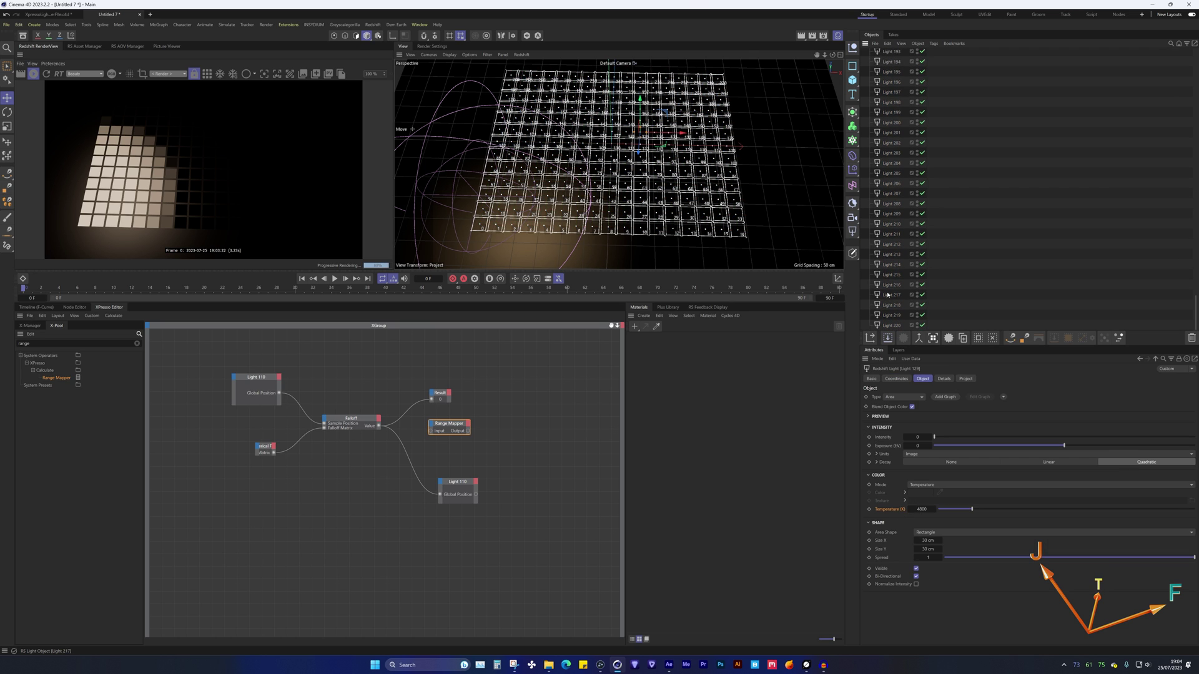
pyautogui.click(887, 338)
pyautogui.scroll(20, 906, 265)
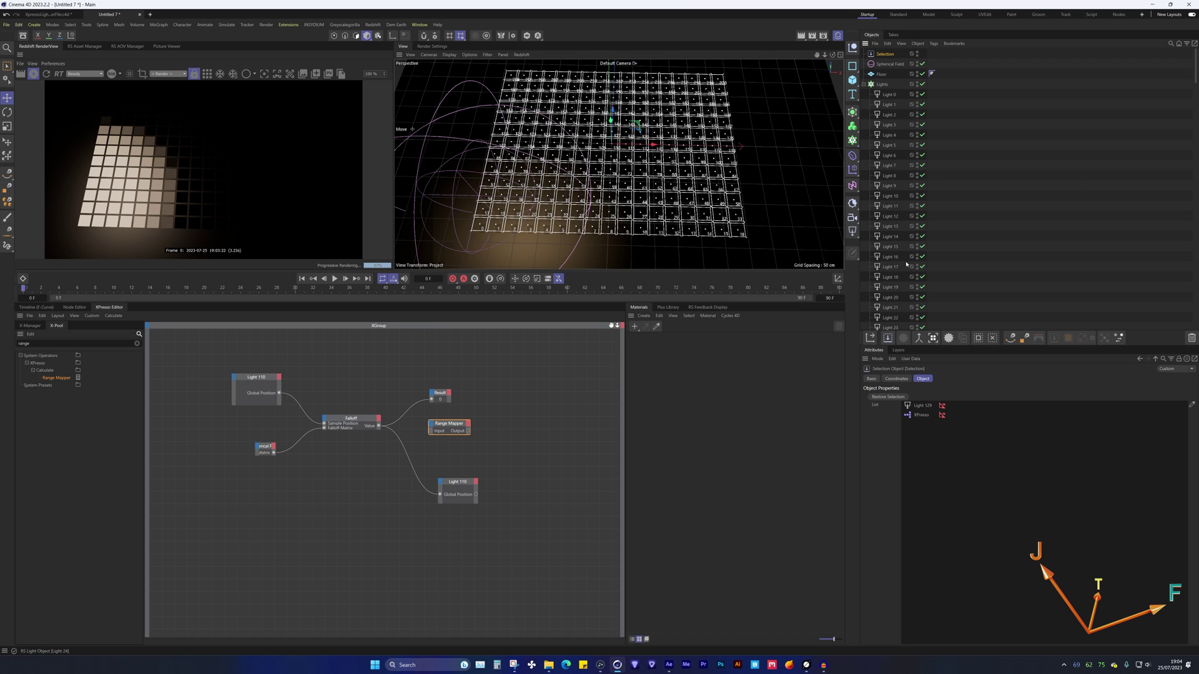
pyautogui.click(888, 397)
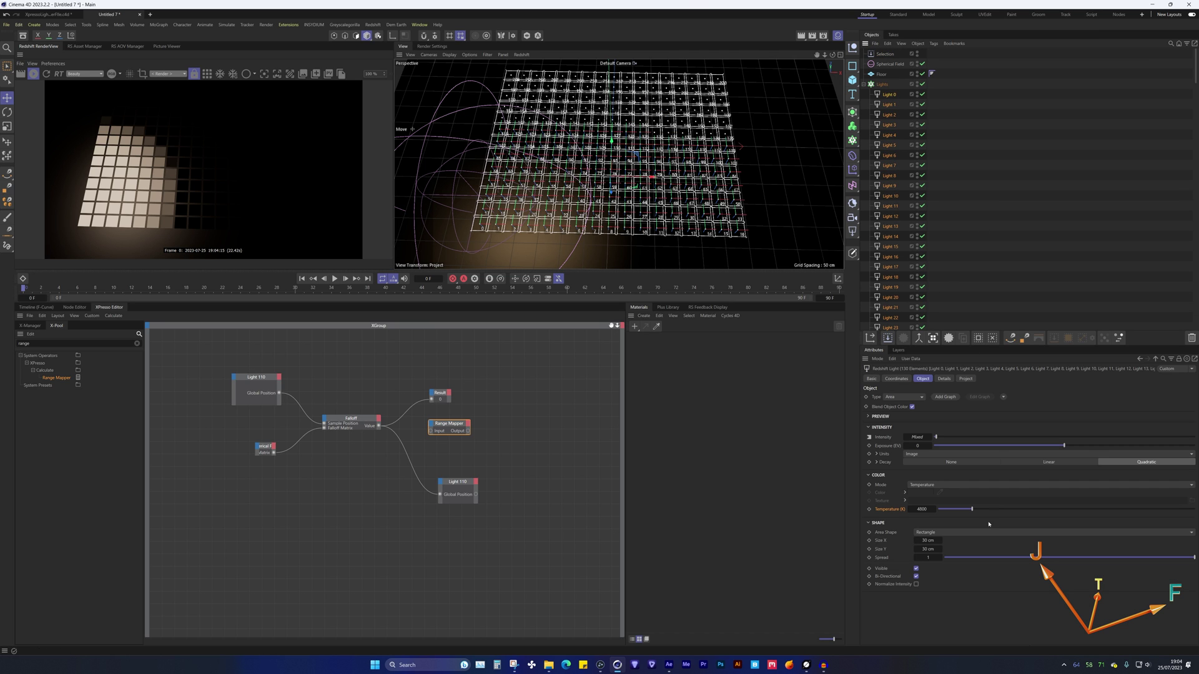
# Step: Try light temperatures of 100 and 110 K, then undo back to 1000 K
pyautogui.doubleClick(922, 508)
pyautogui.write('100')
pyautogui.press('Return')
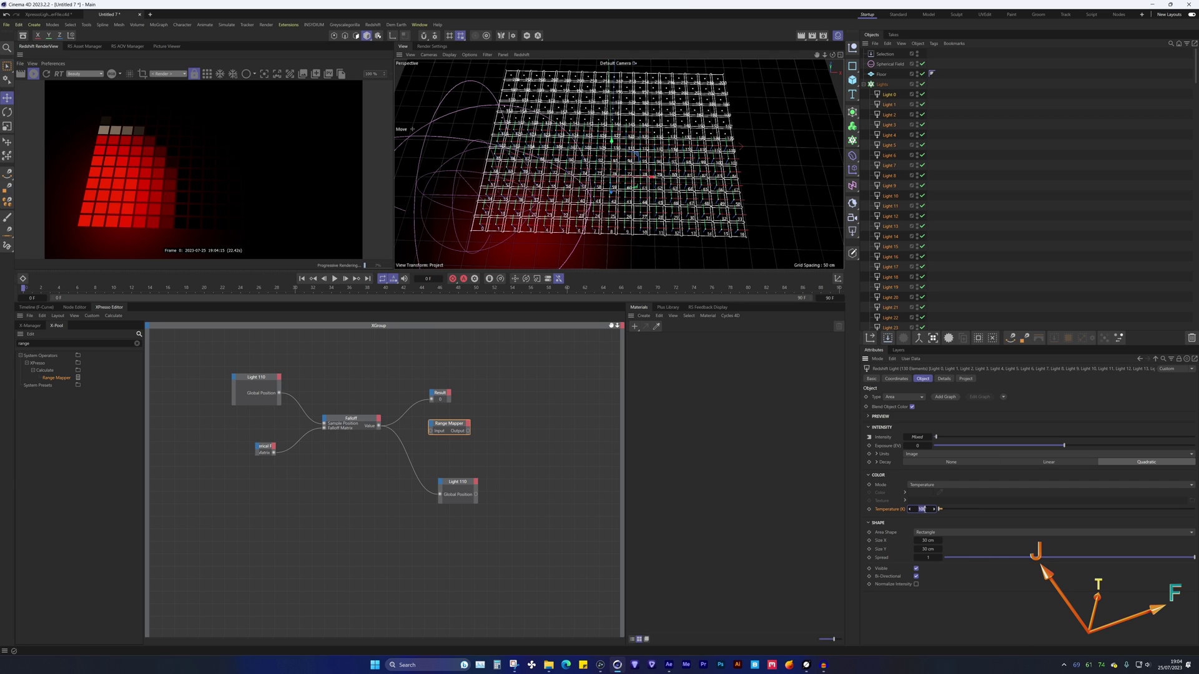
pyautogui.moveTo(925, 510); pyautogui.dragTo(924, 510)
pyautogui.doubleClick(924, 509)
pyautogui.write('110')
pyautogui.press('Return')
pyautogui.hotkey('ctrl', 'z')
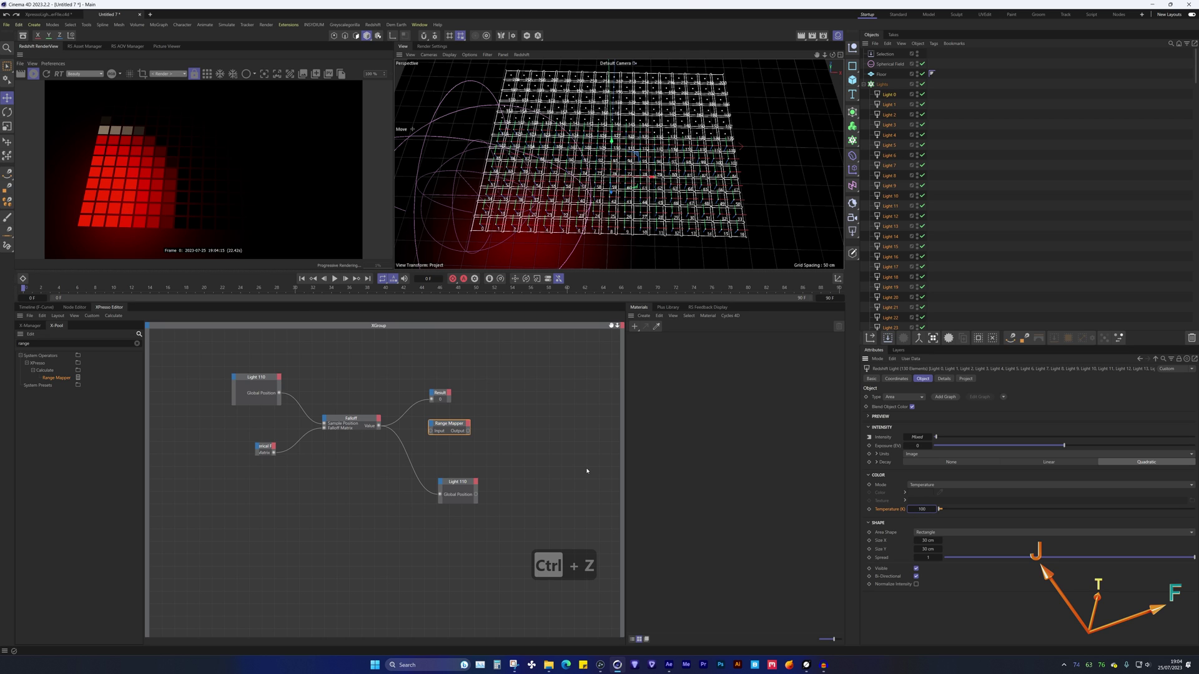
# Step: Wire the Falloff value into the Range Mapper's input
pyautogui.click(464, 474)
pyautogui.hotkey('ctrl', 'z')
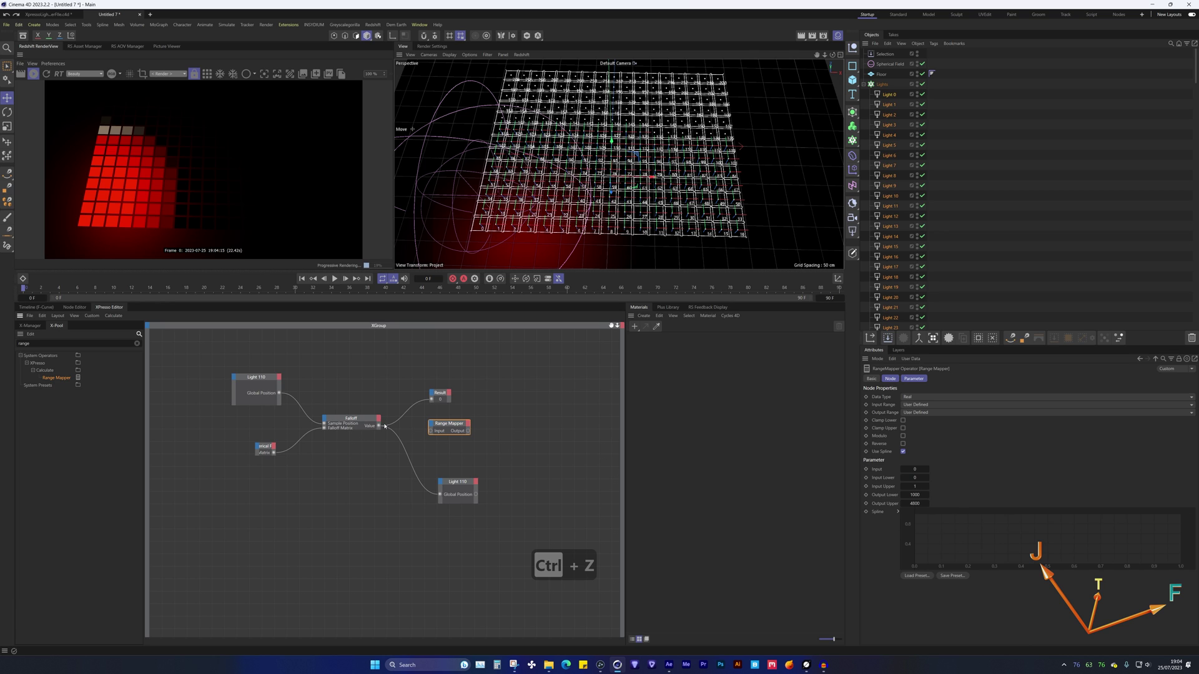
pyautogui.moveTo(382, 426); pyautogui.dragTo(498, 396)
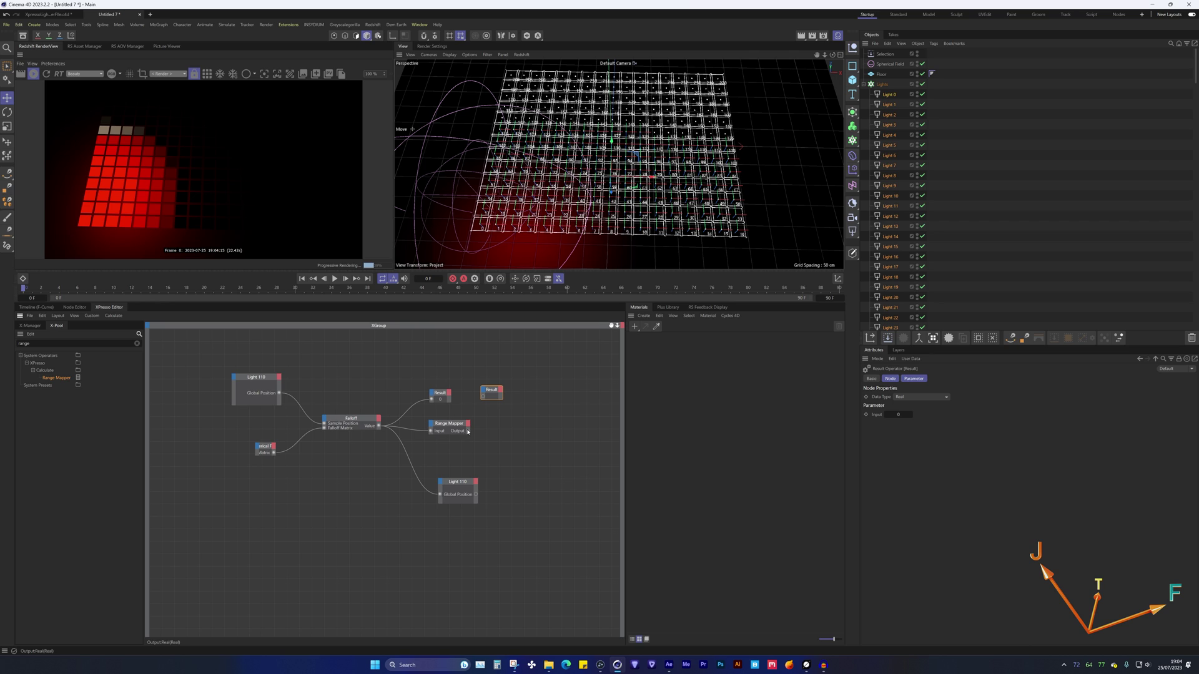
# Step: Wire the Range Mapper output into a new Result node showing 1000
pyautogui.moveTo(482, 395)
pyautogui.mouseDown()
pyautogui.moveTo(505, 403)
pyautogui.moveTo(499, 394)
pyautogui.mouseUp()
pyautogui.click(442, 402)
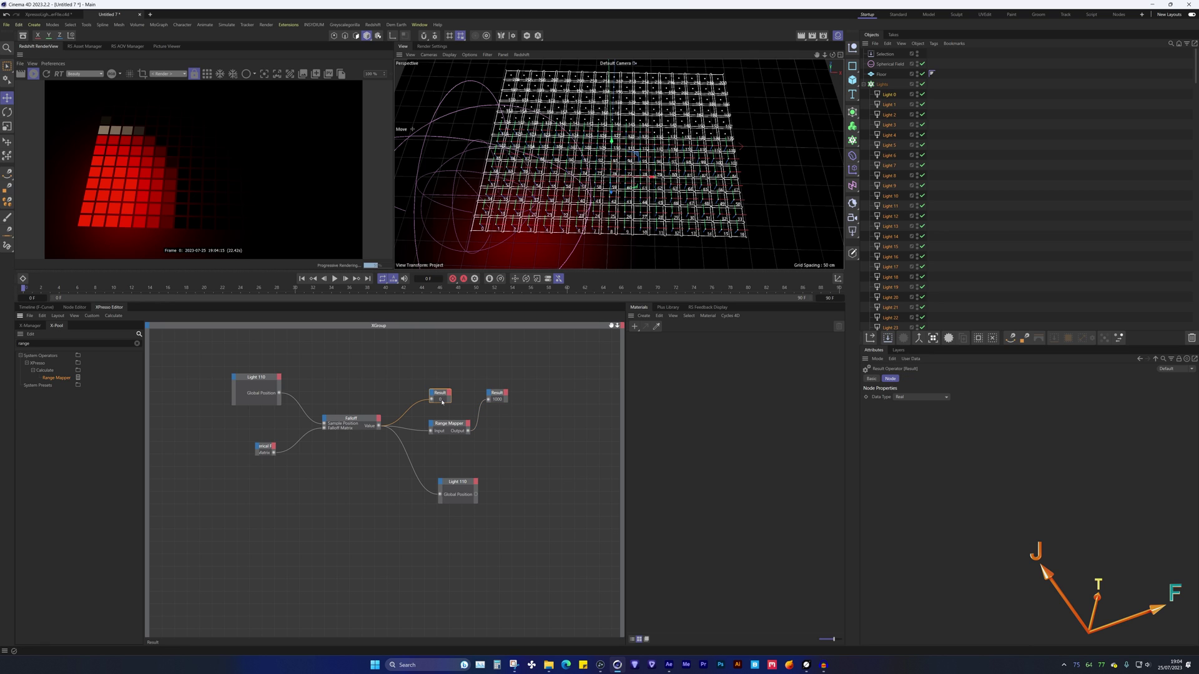
pyautogui.click(497, 396)
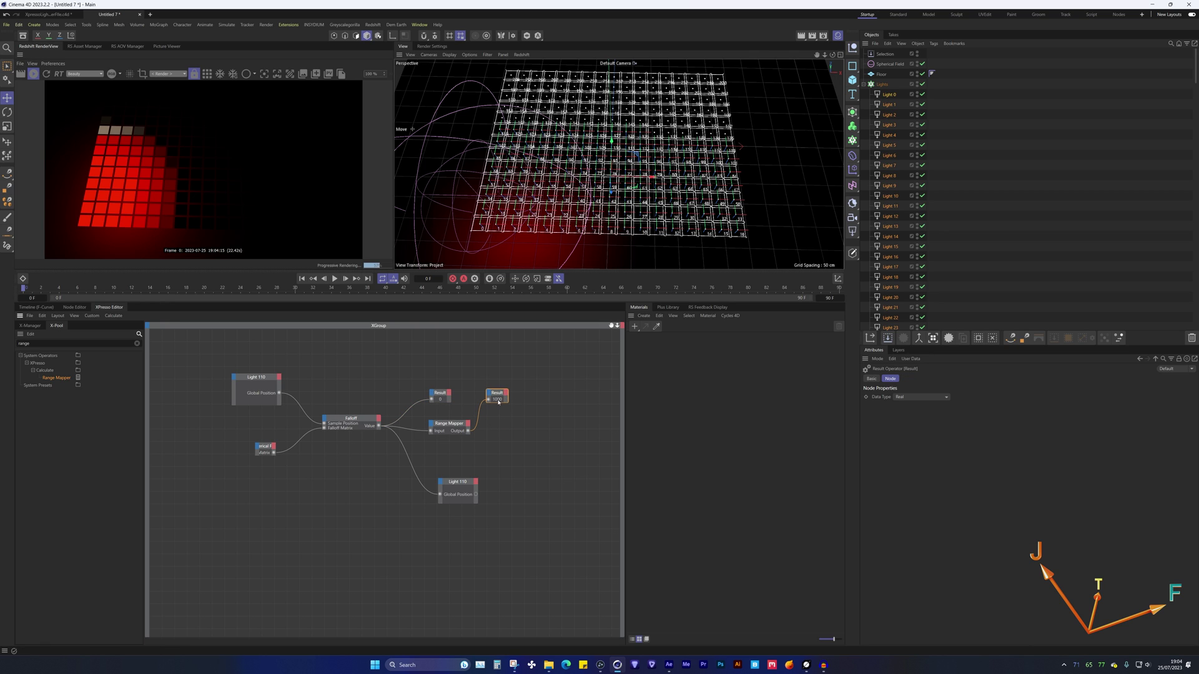
# Step: Move the lower Light 110 node and add an Object > Color > Temperature (K) input
pyautogui.click(446, 485)
pyautogui.moveTo(446, 485); pyautogui.dragTo(552, 511)
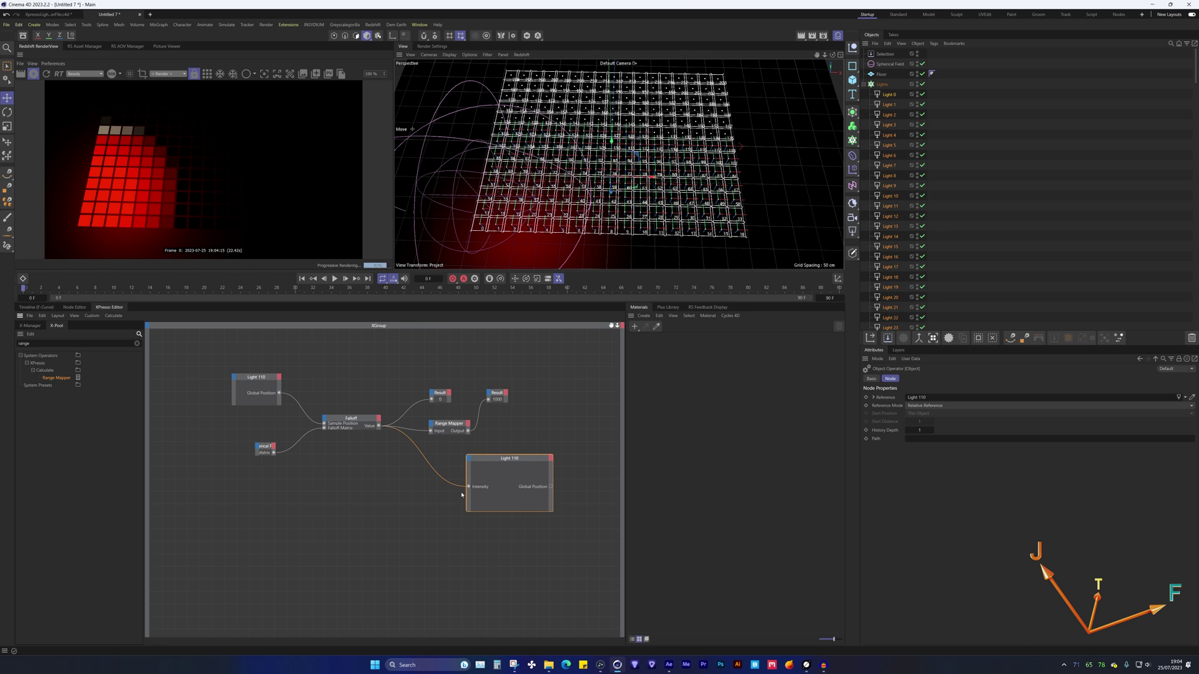
pyautogui.click(470, 463)
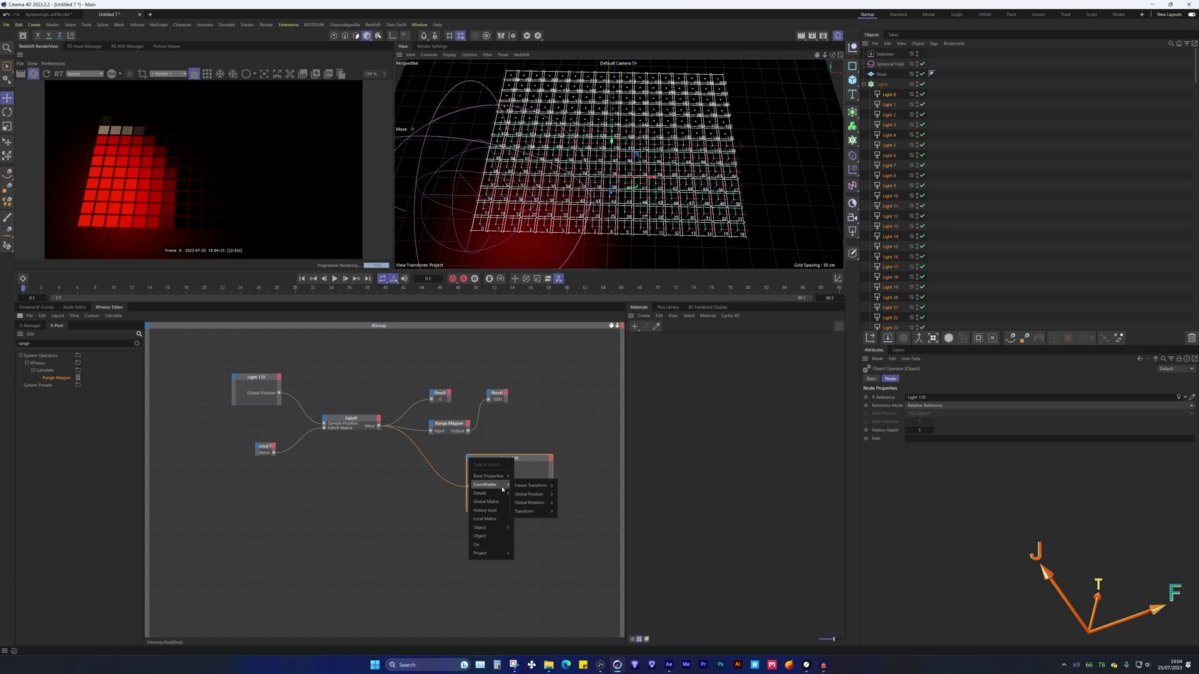
pyautogui.moveTo(502, 531)
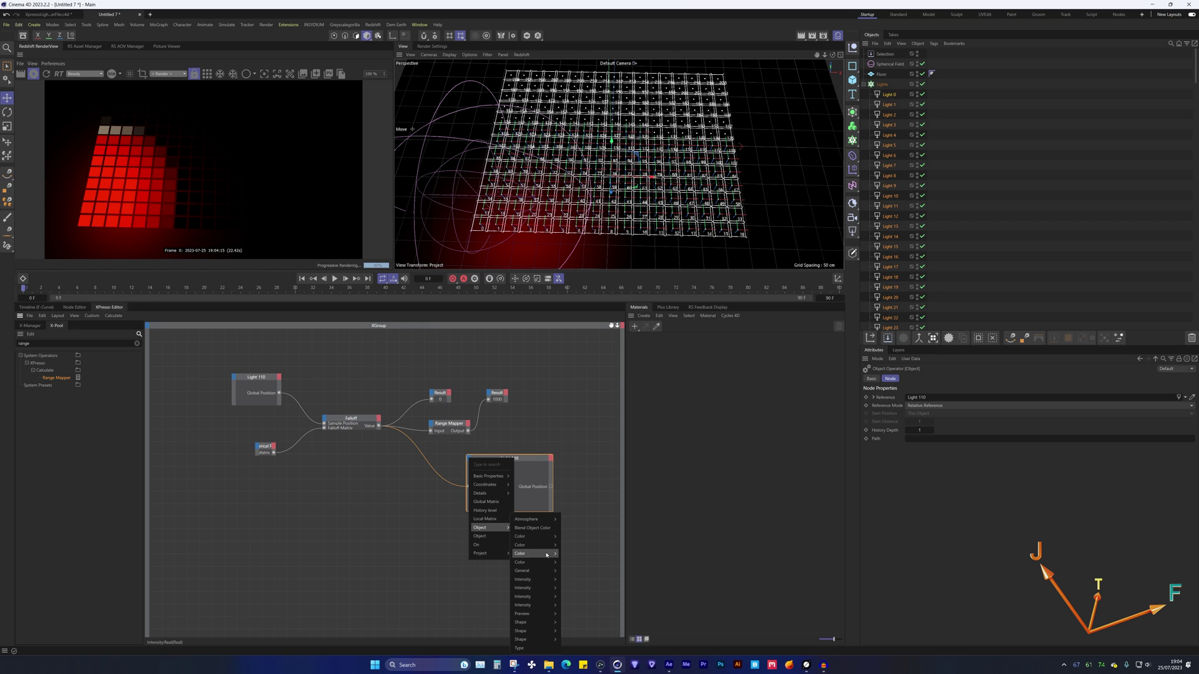
pyautogui.moveTo(548, 563)
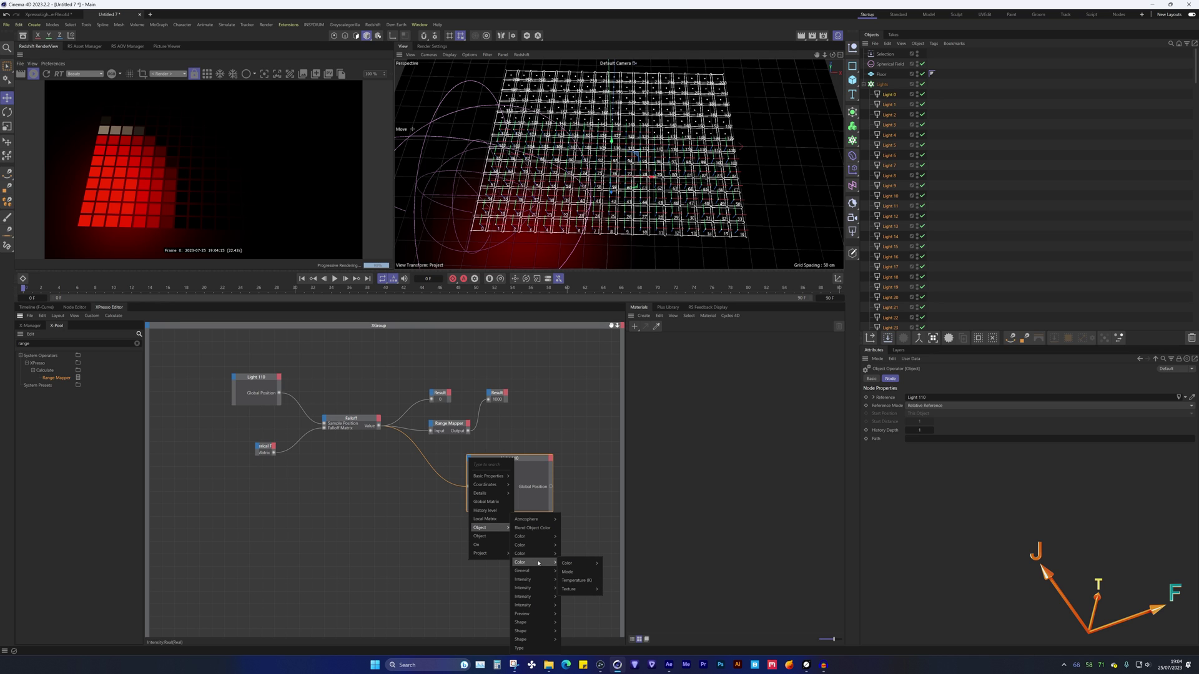
pyautogui.click(578, 581)
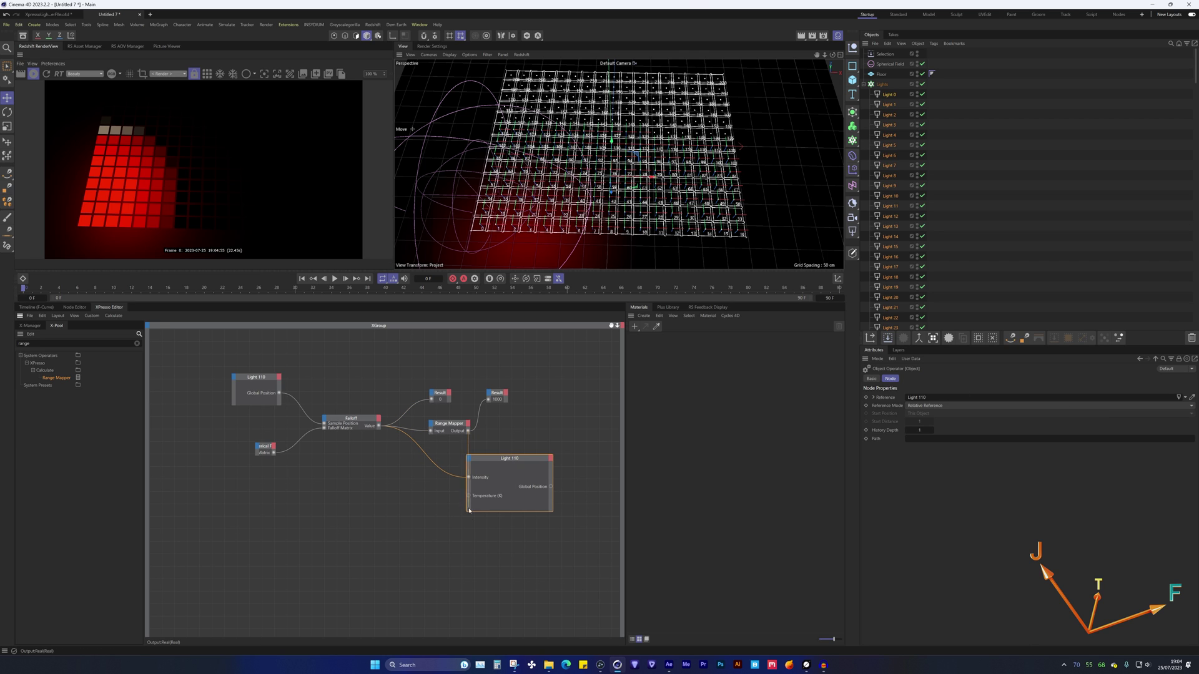
# Step: Connect the Range Mapper output to Light 110's Temperature (K) port and place it below Falloff
pyautogui.moveTo(469, 496); pyautogui.dragTo(469, 496)
pyautogui.moveTo(448, 423); pyautogui.dragTo(402, 485)
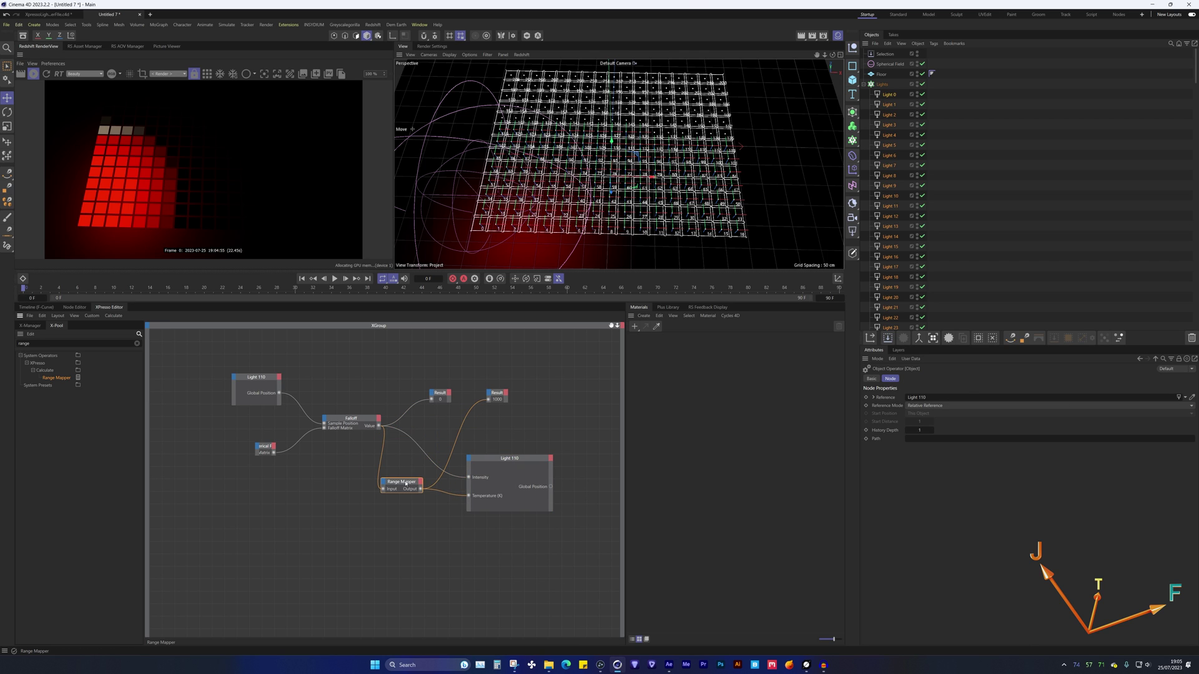
pyautogui.scroll(-10, 903, 200)
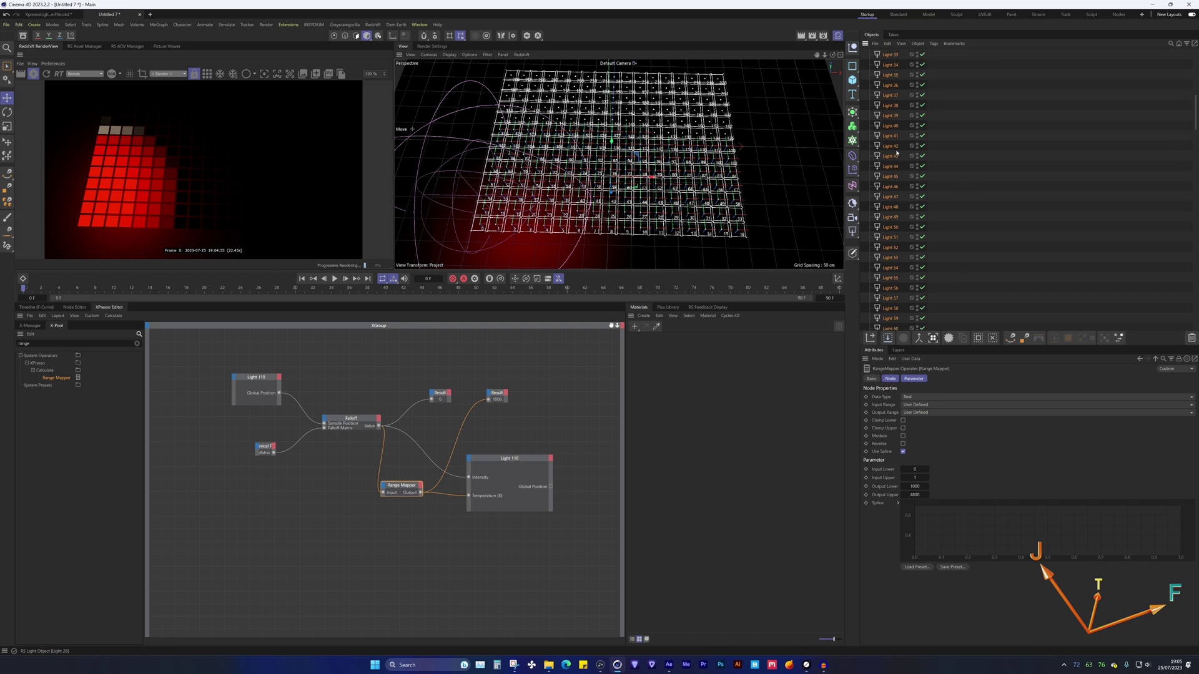
pyautogui.scroll(12, 903, 200)
pyautogui.scroll(3, 788, 171)
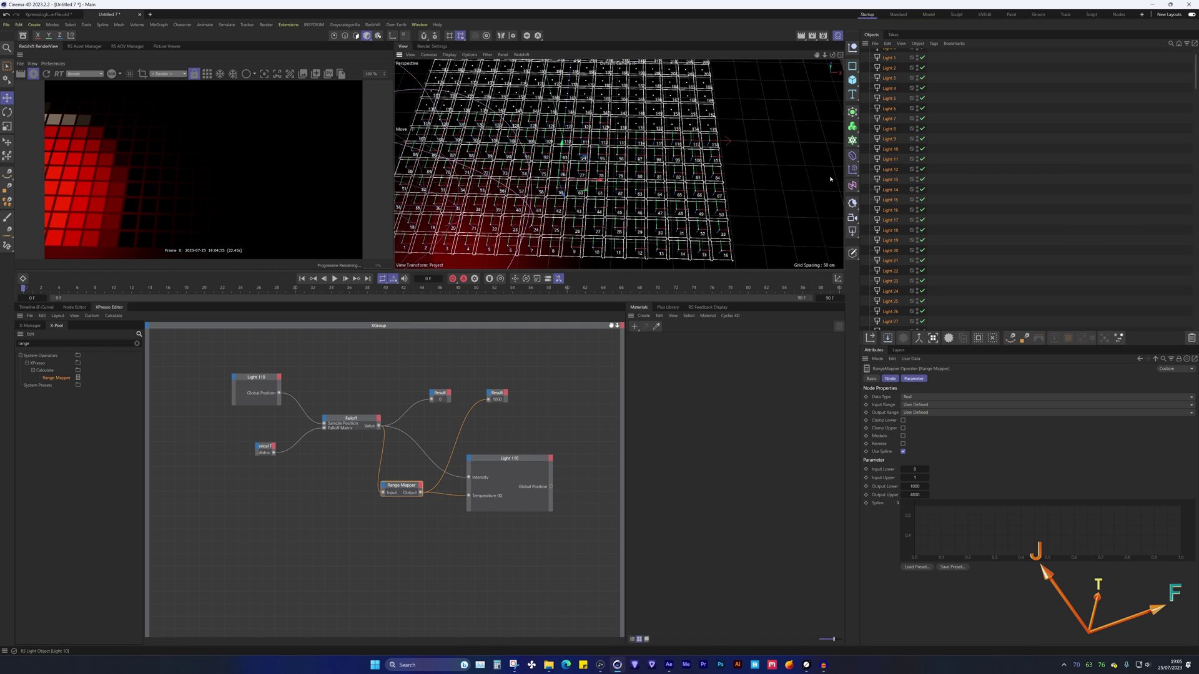
pyautogui.scroll(-2, 594, 180)
pyautogui.scroll(-1, 319, 180)
pyautogui.scroll(-4, 500, 199)
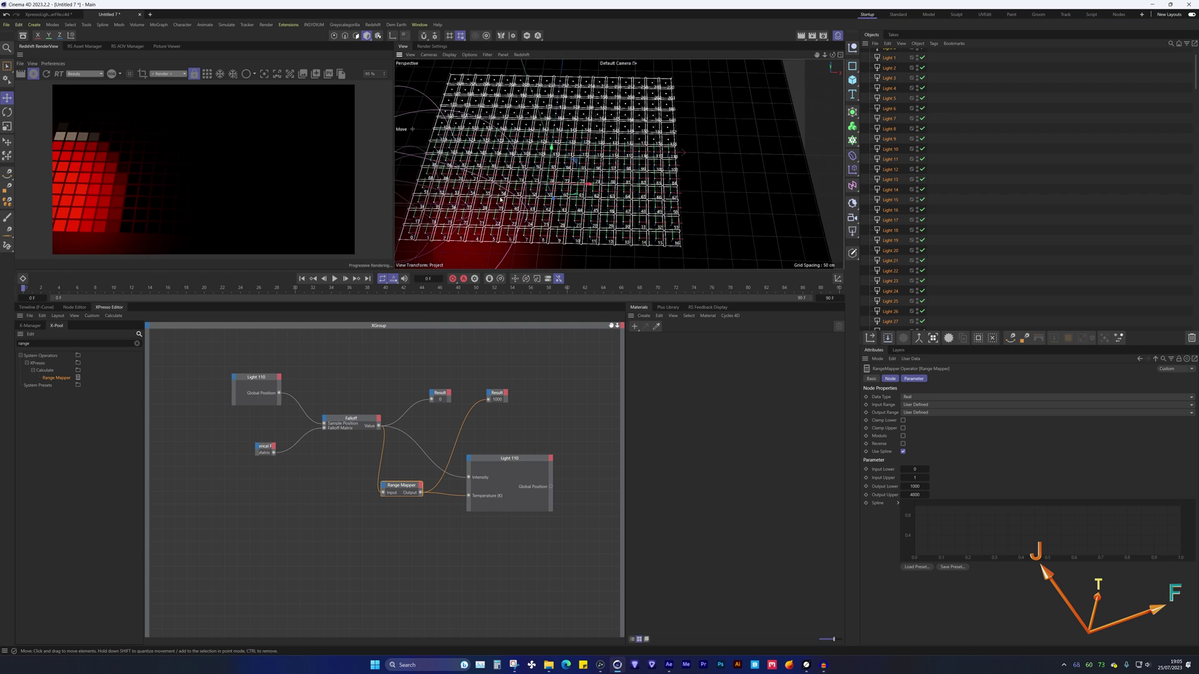
pyautogui.scroll(-2, 500, 198)
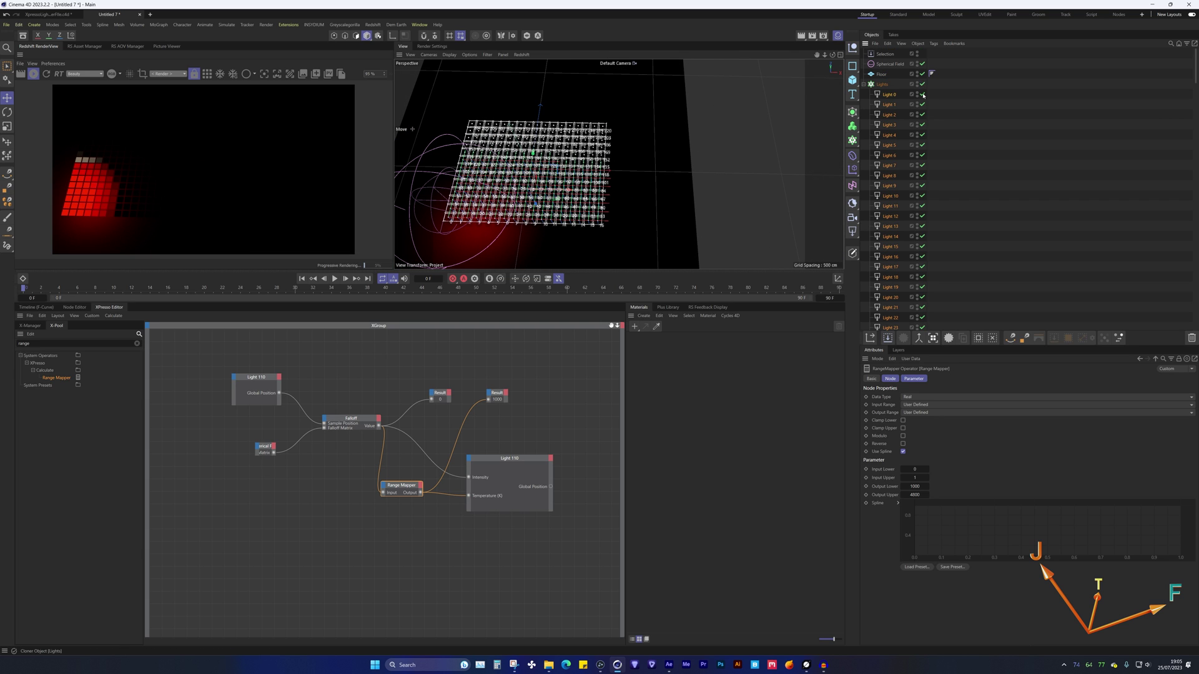
# Step: Slide the Spherical Field up across the light grid so the values read 1 and 4800
pyautogui.scroll(3, 892, 57)
pyautogui.click(890, 63)
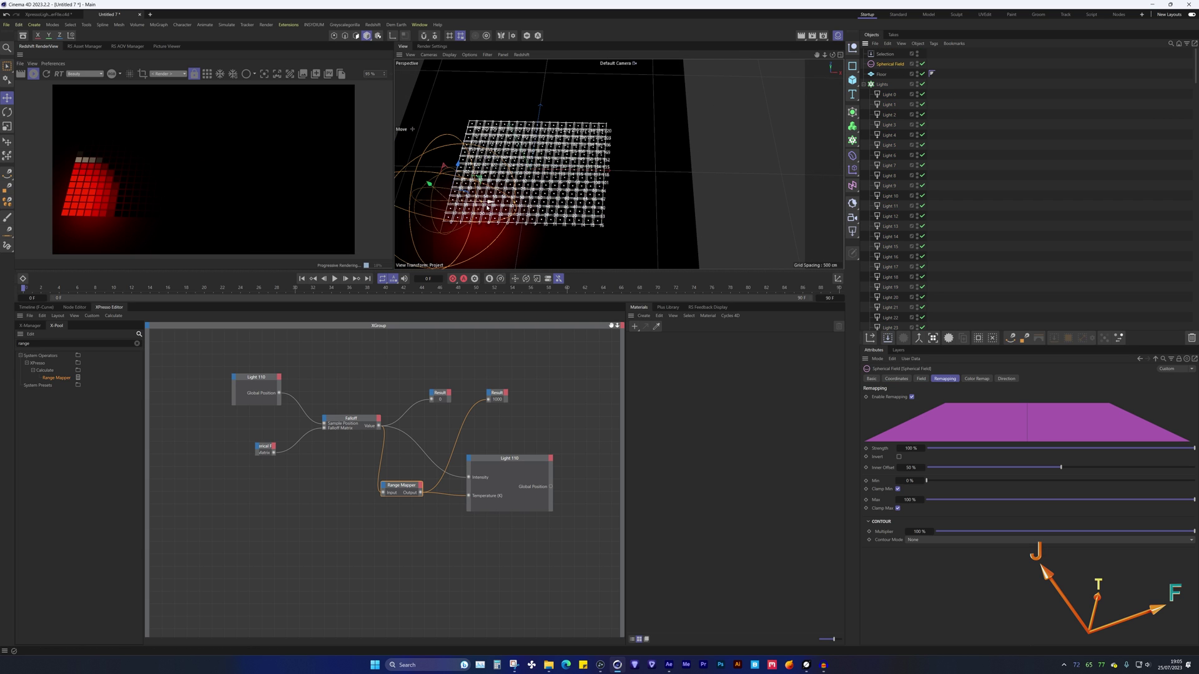
pyautogui.moveTo(570, 211); pyautogui.dragTo(565, 212)
pyautogui.moveTo(538, 171); pyautogui.dragTo(563, 142)
pyautogui.keyDown('alt'); pyautogui.moveTo(753, 227); pyautogui.dragTo(749, 194); pyautogui.keyUp('alt')
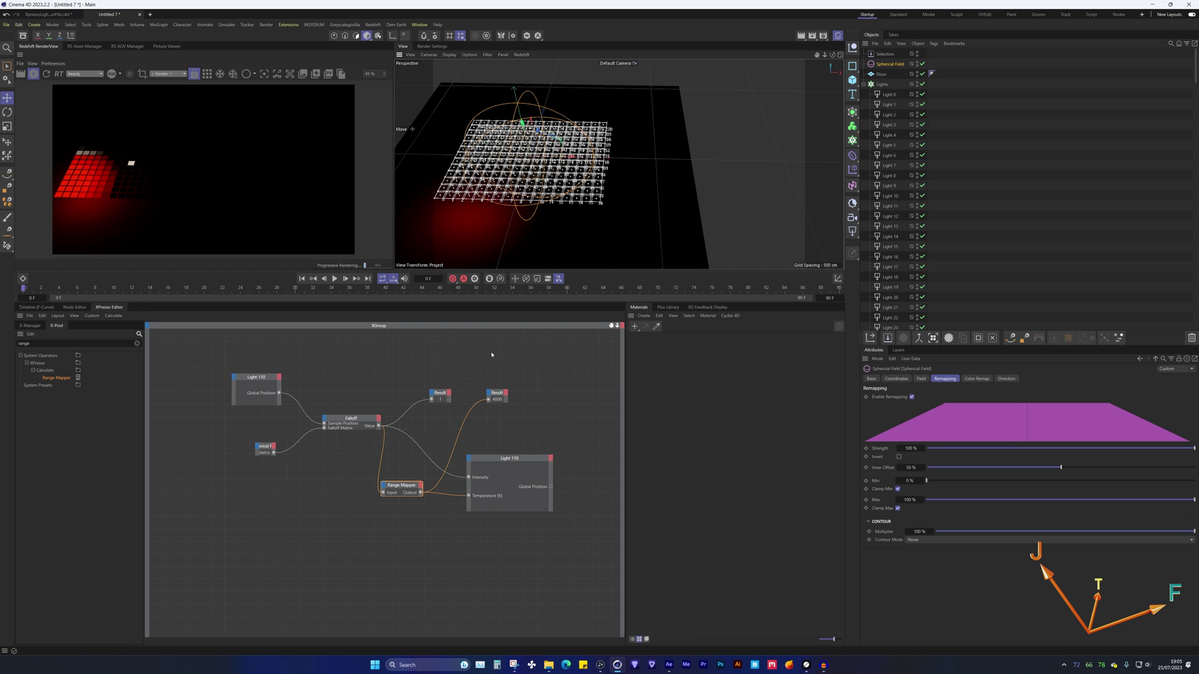
# Step: Shift the Light 110 node up and right and raise the first Result node
pyautogui.click(493, 464)
pyautogui.moveTo(503, 456); pyautogui.dragTo(513, 440)
pyautogui.moveTo(515, 376); pyautogui.dragTo(539, 400)
pyautogui.keyDown('alt'); pyautogui.moveTo(547, 189); pyautogui.dragTo(591, 219, button='middle'); pyautogui.keyUp('alt')
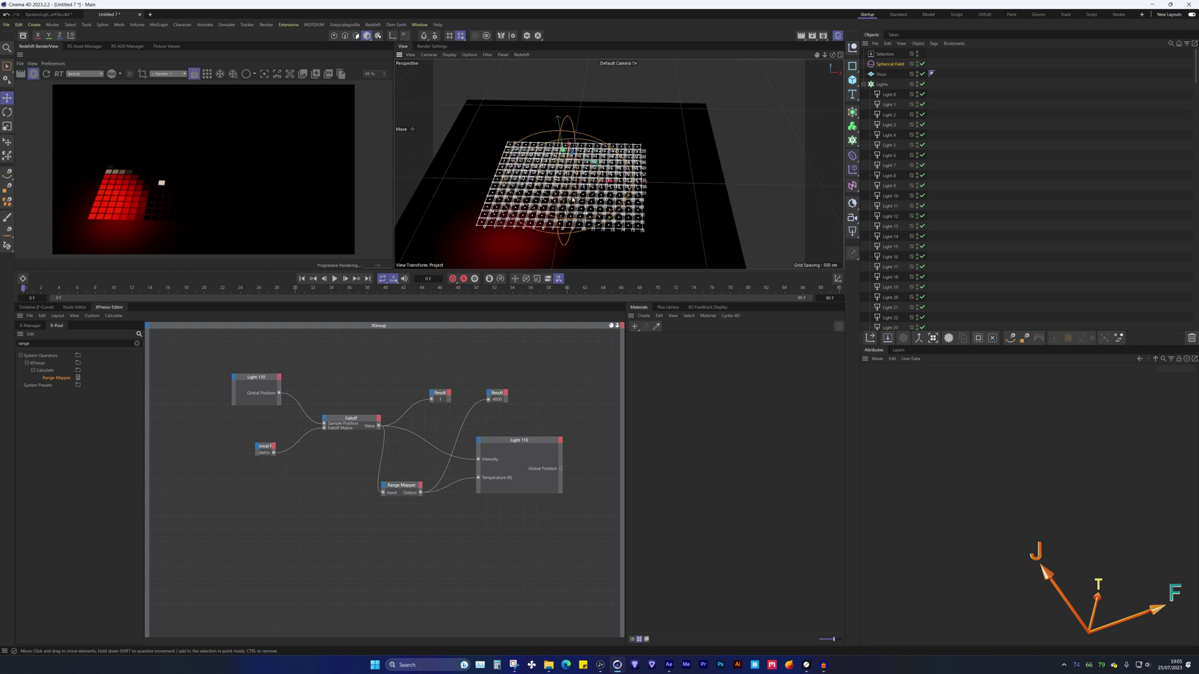
pyautogui.scroll(4, 551, 179)
pyautogui.keyDown('alt'); pyautogui.moveTo(551, 178); pyautogui.dragTo(522, 184); pyautogui.keyUp('alt')
pyautogui.moveTo(441, 397); pyautogui.dragTo(452, 368)
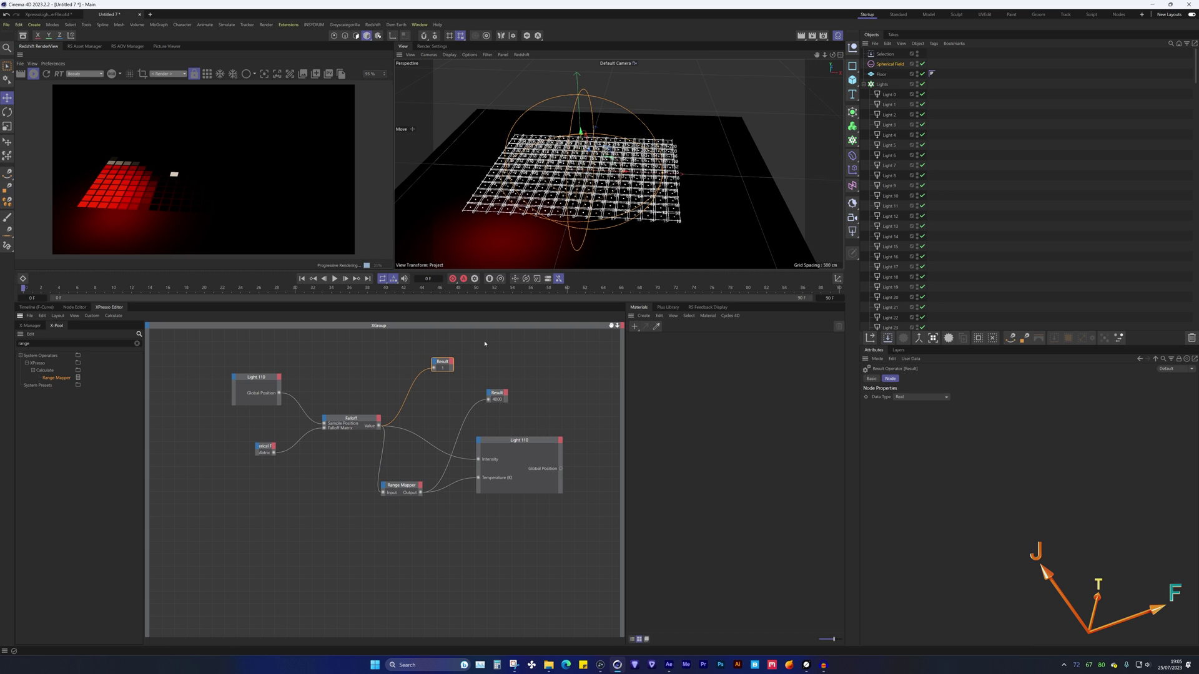
# Step: Duplicate the Range Mapper with Output Upper 3, routing Falloff through it into Light 110's Intensity
pyautogui.keyDown('ctrl'); pyautogui.moveTo(404, 491); pyautogui.dragTo(448, 403); pyautogui.keyUp('ctrl')
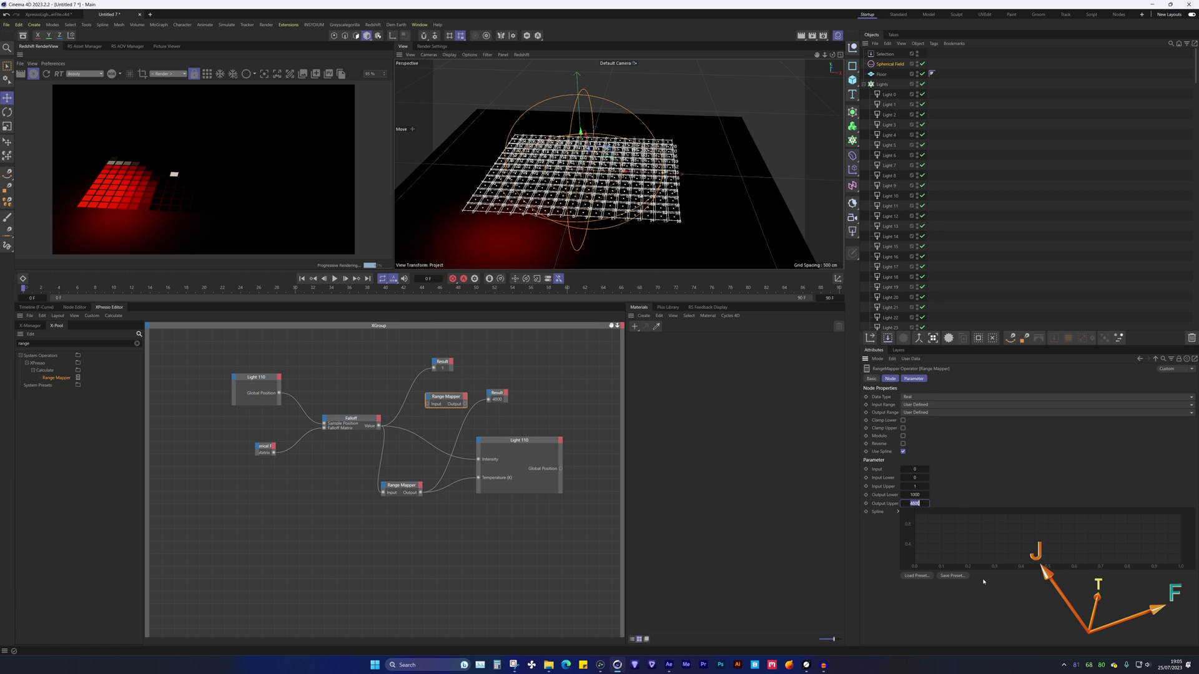
pyautogui.click(916, 495)
pyautogui.click(377, 426)
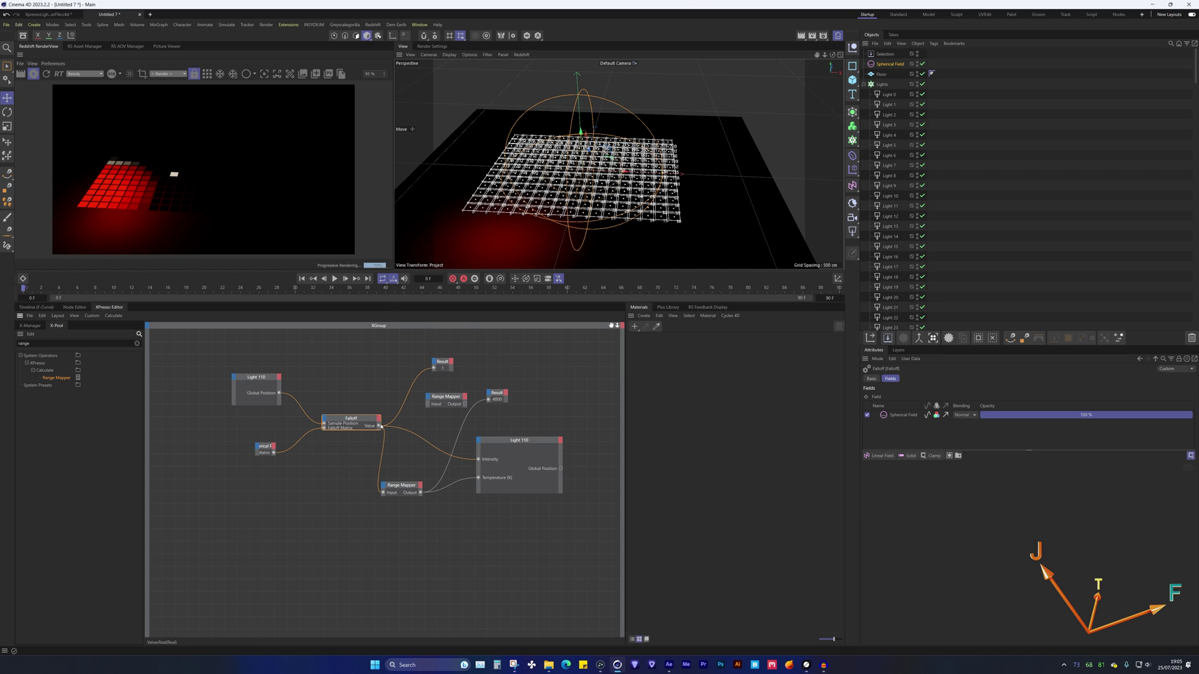
pyautogui.moveTo(436, 405); pyautogui.dragTo(429, 405)
pyautogui.moveTo(473, 467); pyautogui.dragTo(479, 460)
pyautogui.moveTo(449, 403); pyautogui.dragTo(410, 448)
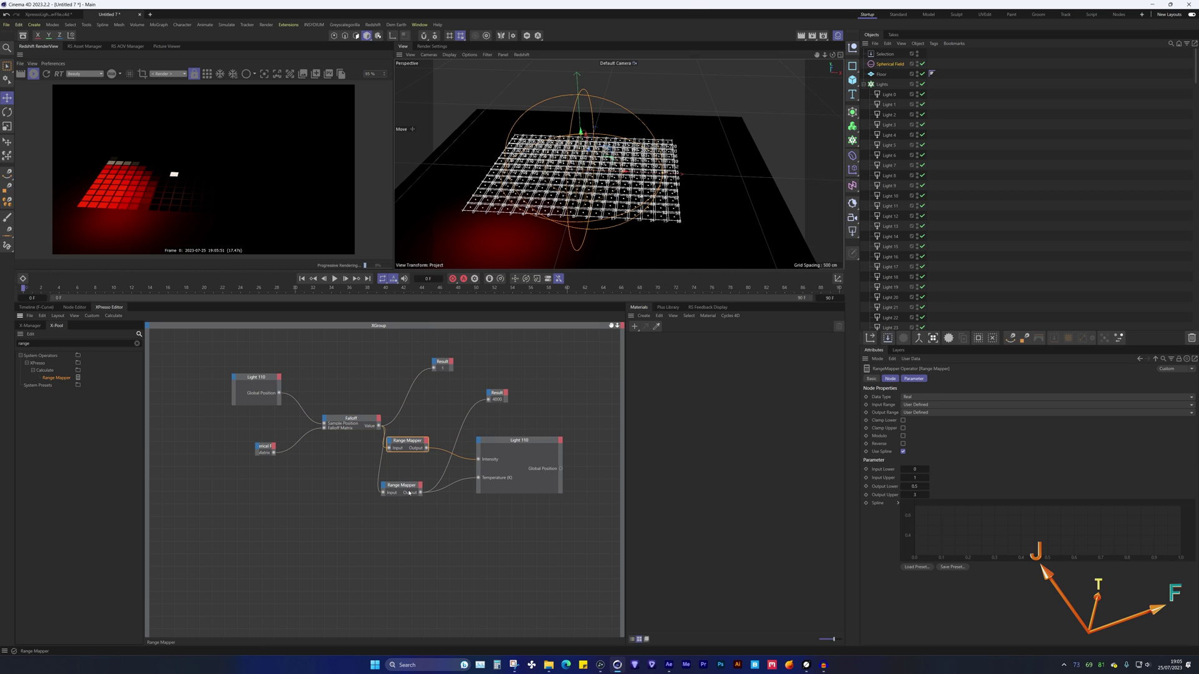
# Step: Place the second Range Mapper below Falloff and slide the Spherical Field right across the grid
pyautogui.moveTo(499, 397); pyautogui.dragTo(496, 368)
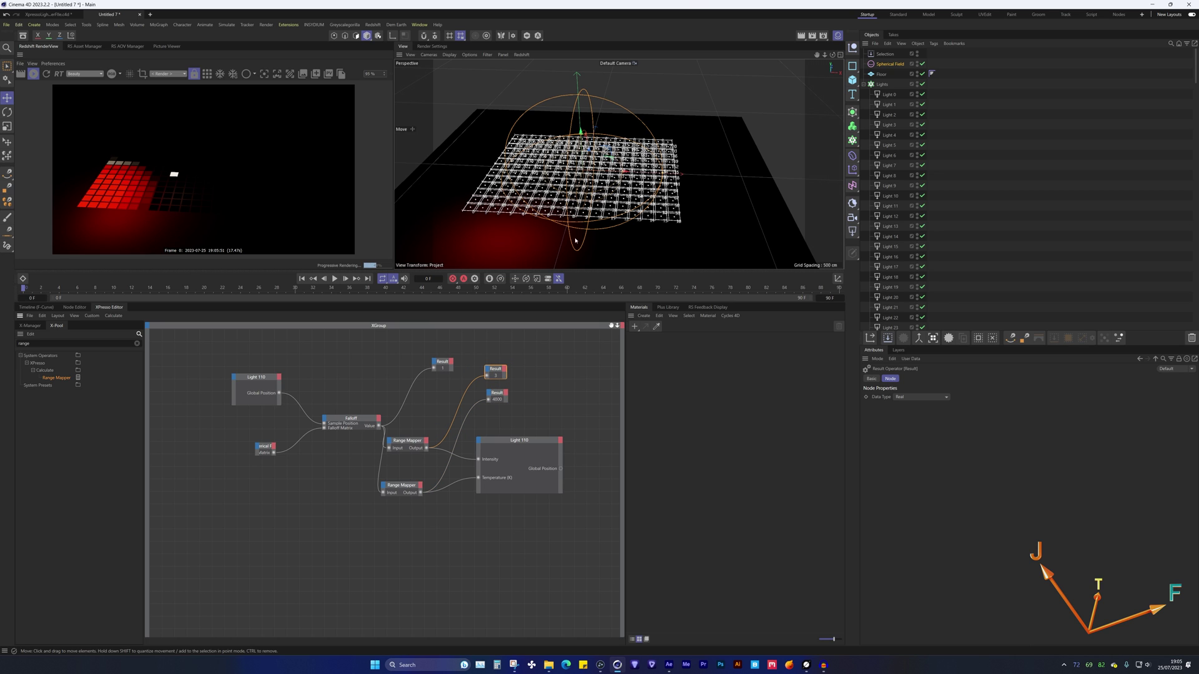
pyautogui.moveTo(624, 172); pyautogui.dragTo(667, 172)
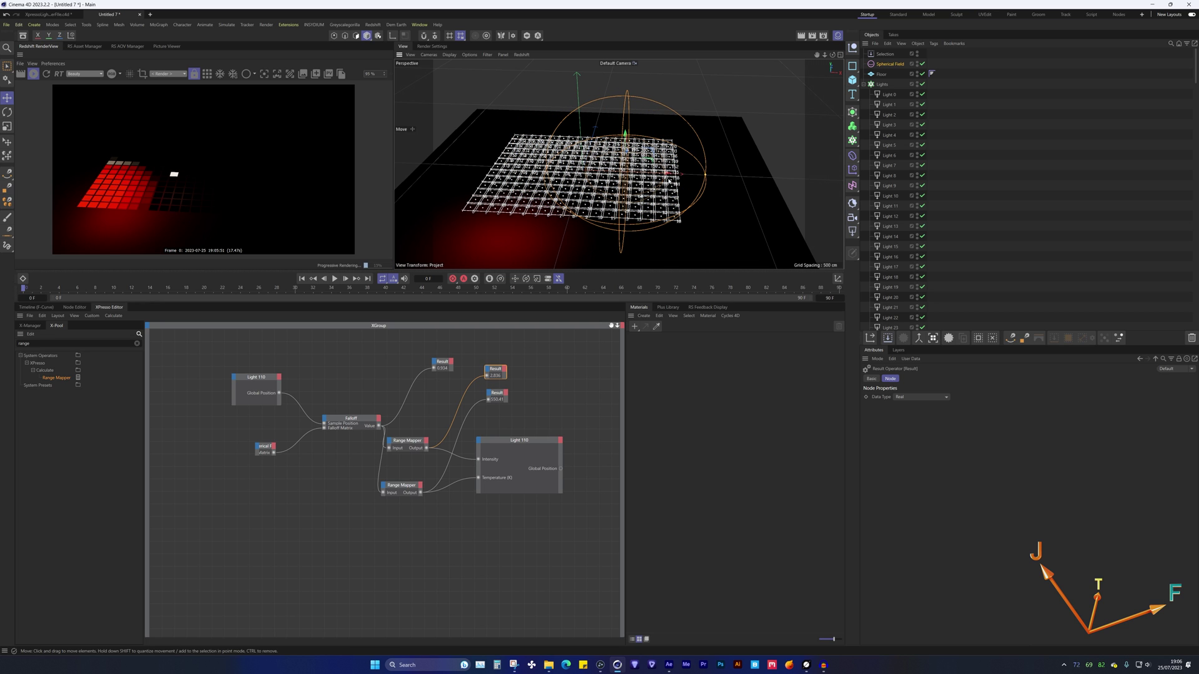
pyautogui.moveTo(659, 178); pyautogui.dragTo(712, 177)
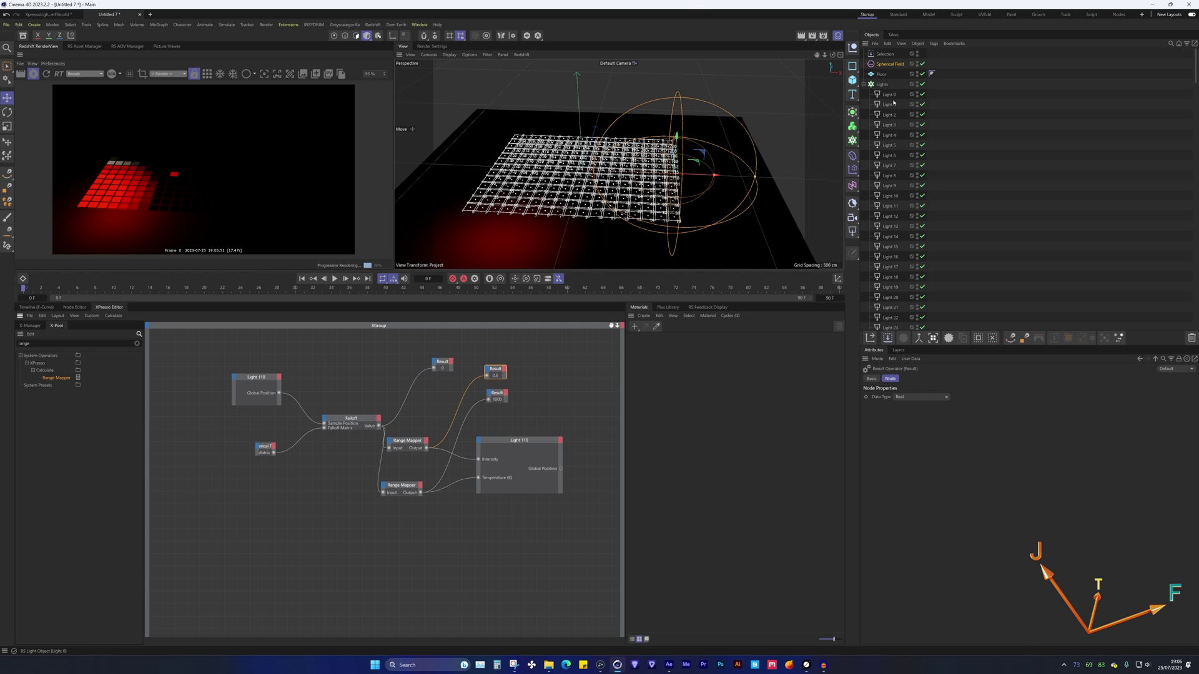
# Step: Tidy the graph, moving the 1000 Result below the Range Mapper and the 0.2 Result lower left
pyautogui.scroll(-15, 894, 102)
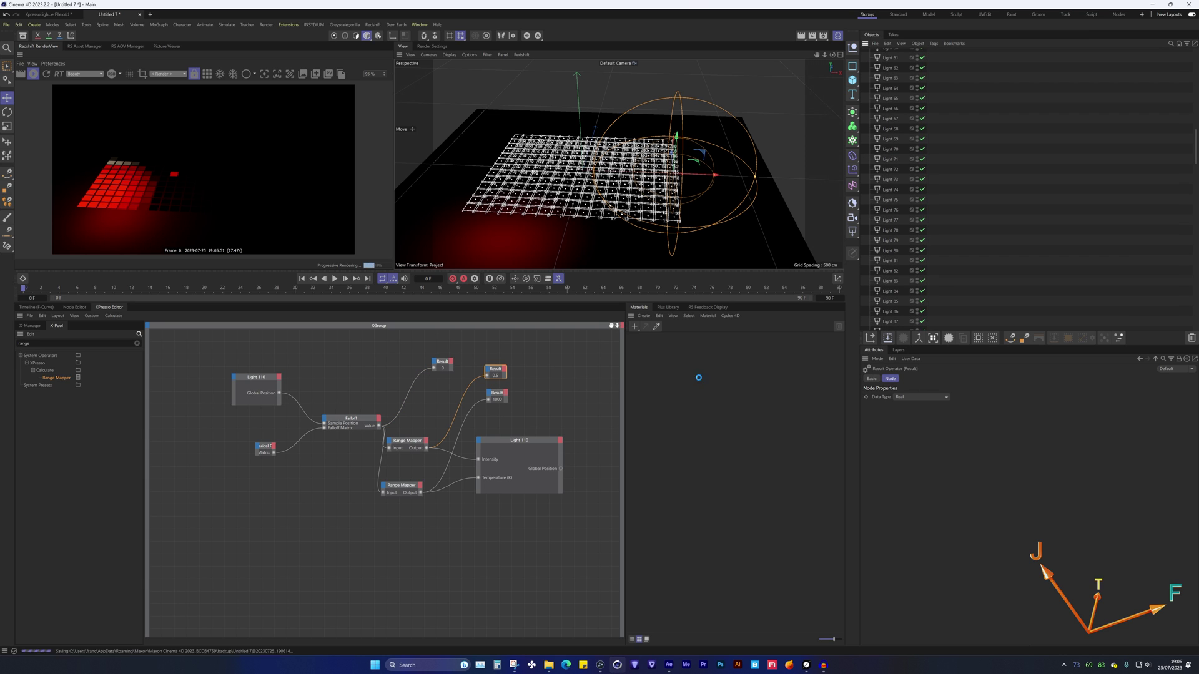
pyautogui.click(414, 447)
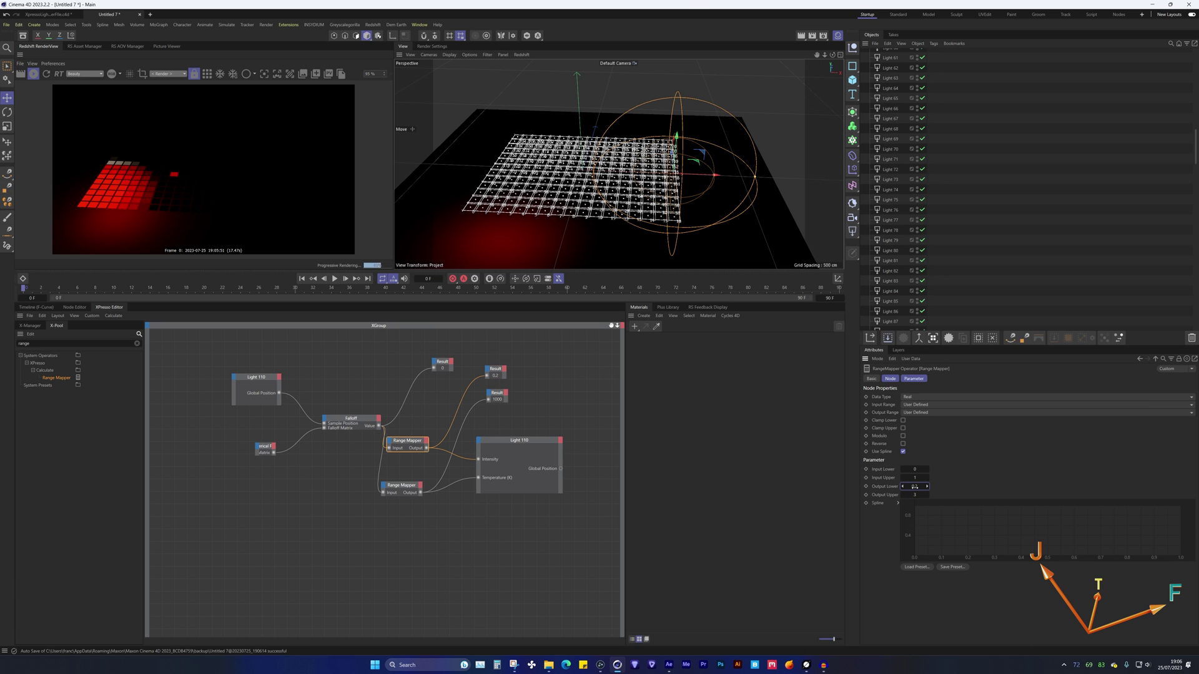
pyautogui.scroll(3, 173, 179)
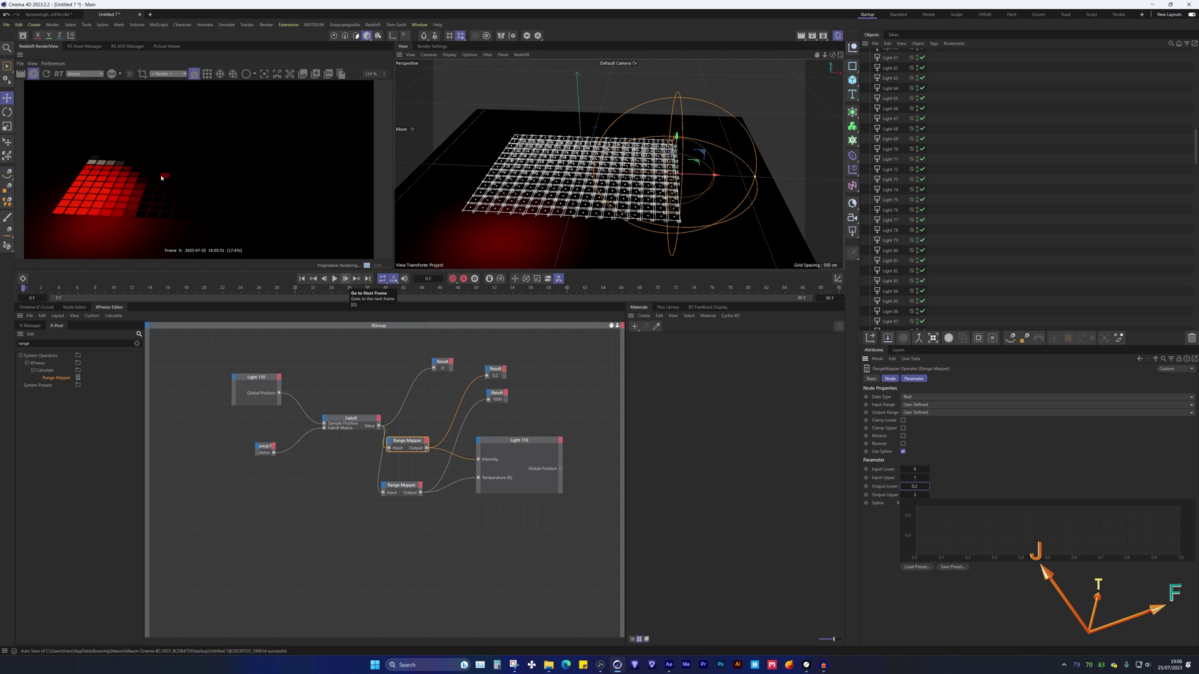
pyautogui.moveTo(495, 370); pyautogui.dragTo(494, 367)
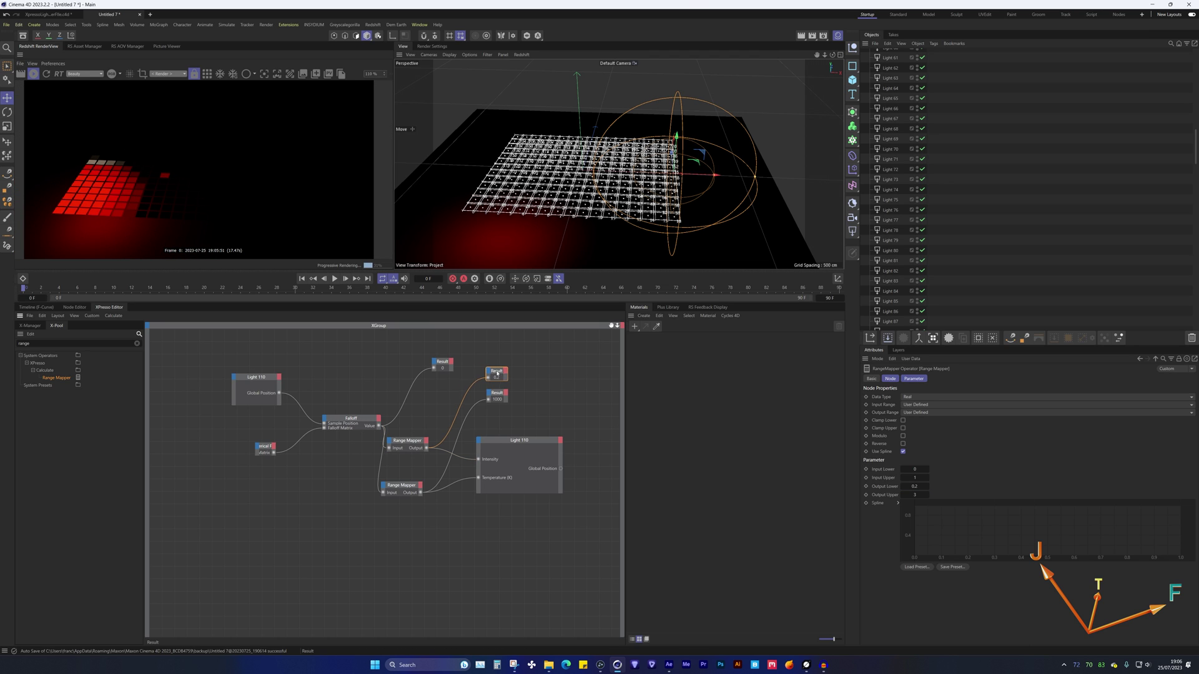
pyautogui.click(523, 395)
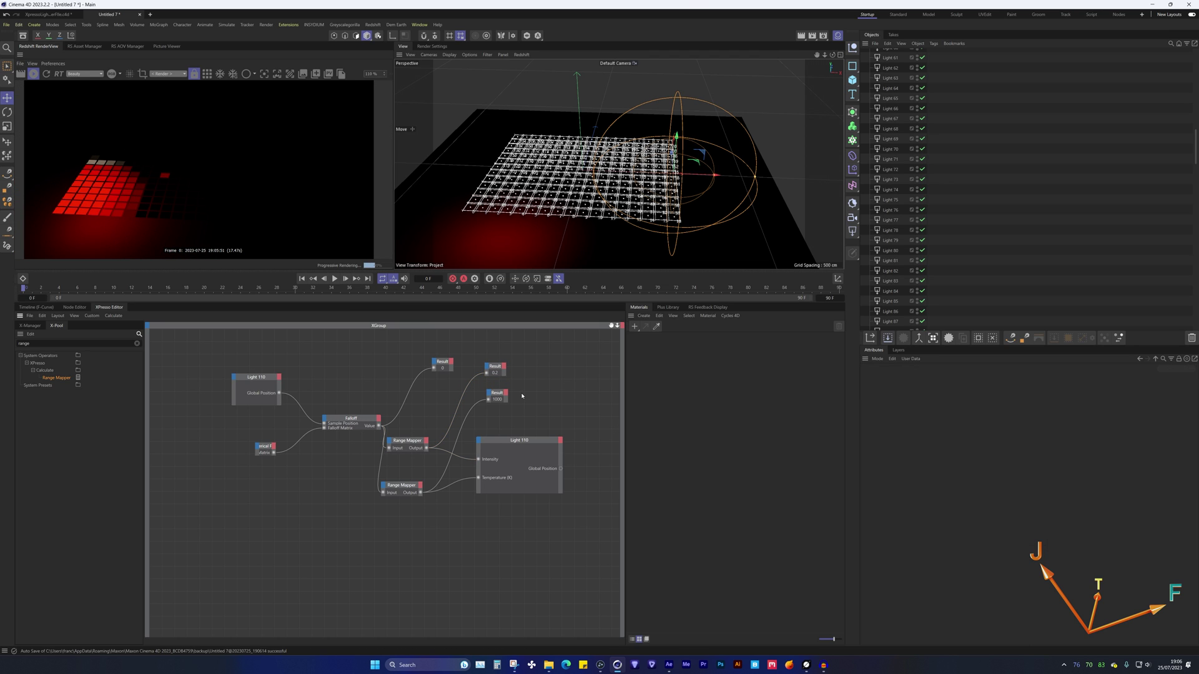
pyautogui.click(526, 444)
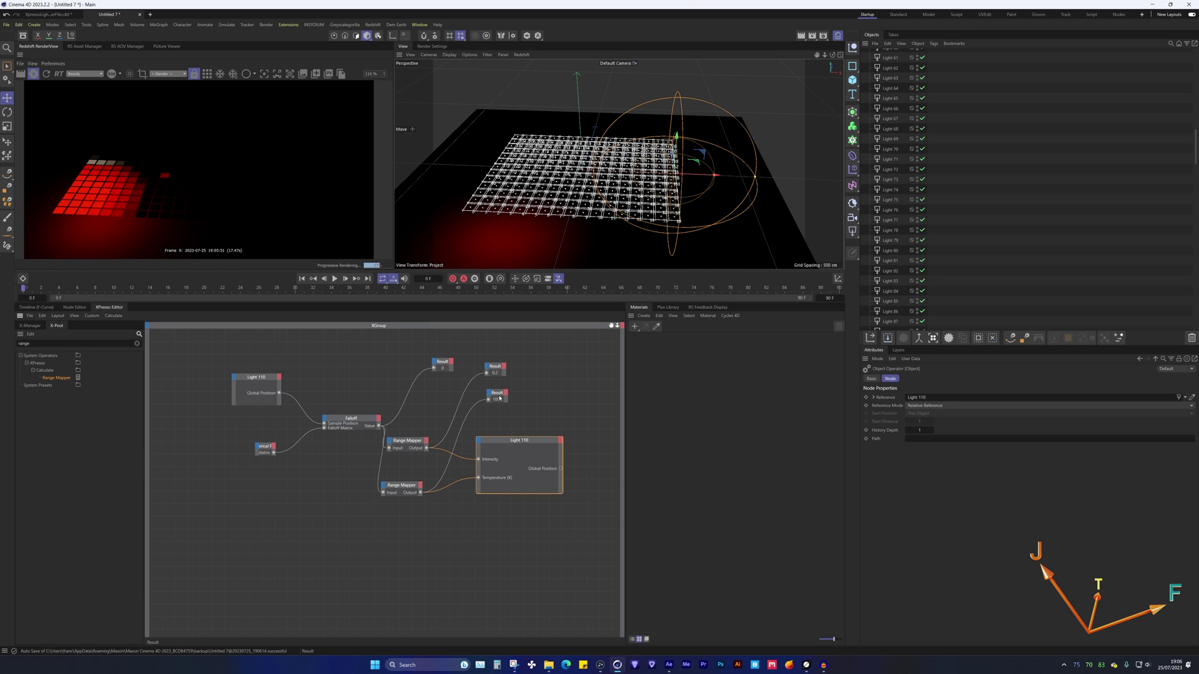
pyautogui.moveTo(499, 398); pyautogui.dragTo(474, 577)
pyautogui.moveTo(491, 364); pyautogui.dragTo(472, 374)
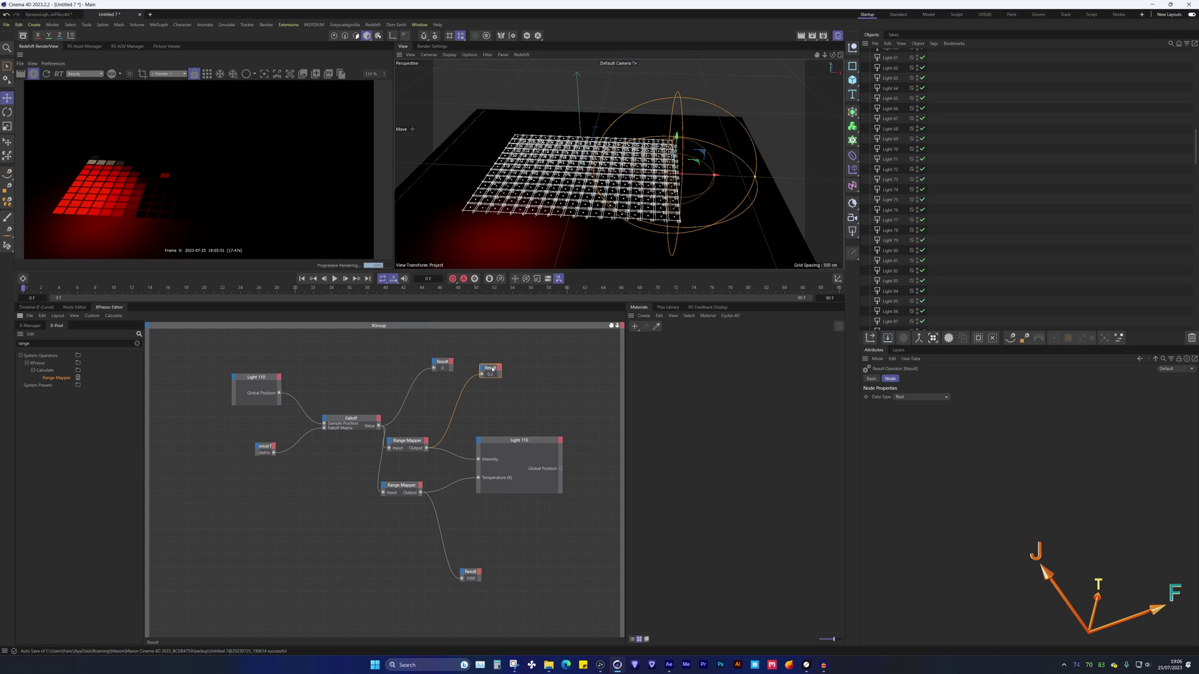
# Step: Drag the XPresso tag from Light 110 onto the Lights null
pyautogui.scroll(-10, 1017, 177)
pyautogui.scroll(-2, 1017, 177)
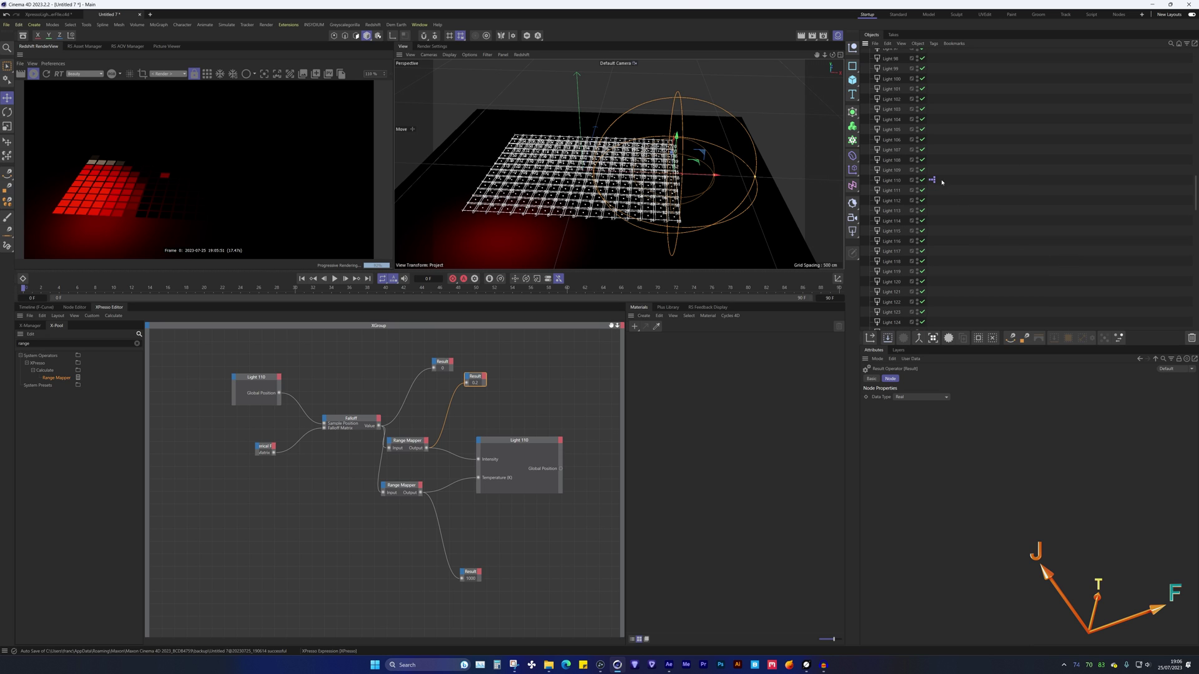
pyautogui.moveTo(923, 96)
pyautogui.mouseDown()
pyautogui.moveTo(939, 46)
pyautogui.moveTo(950, 67)
pyautogui.moveTo(935, 86)
pyautogui.mouseUp()
# Step: Copy the XPresso tag to every child light, delete the parent's tag, and centre the Spherical Field
pyautogui.rightClick(937, 84)
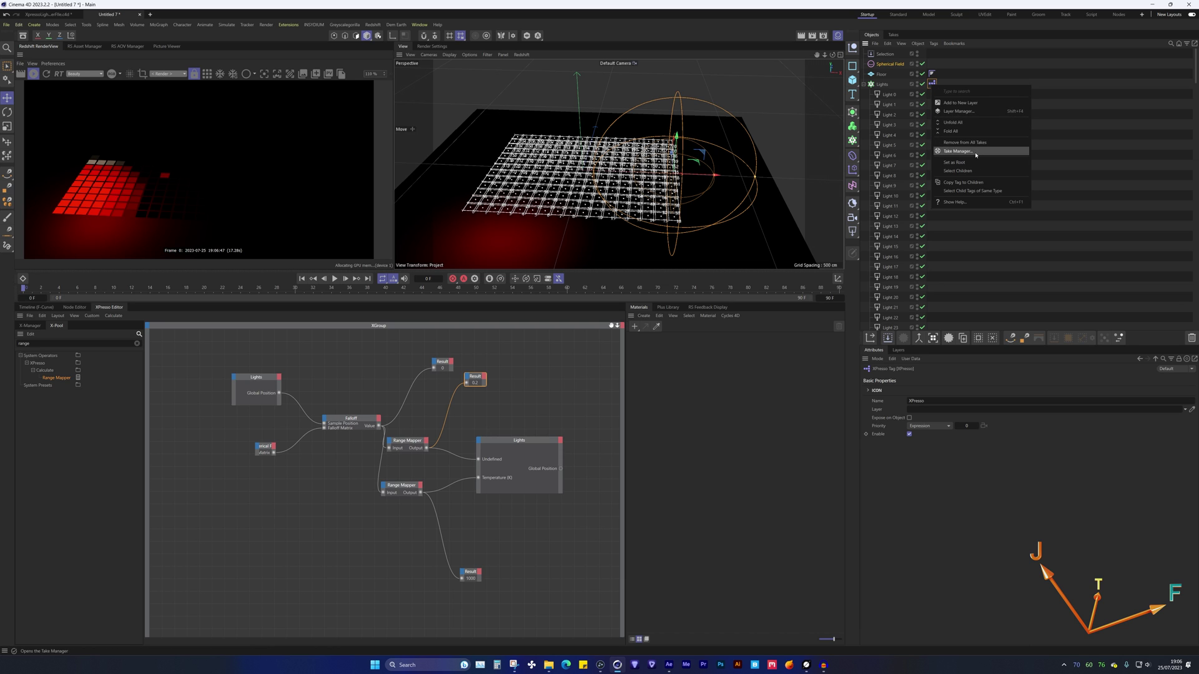
pyautogui.click(985, 185)
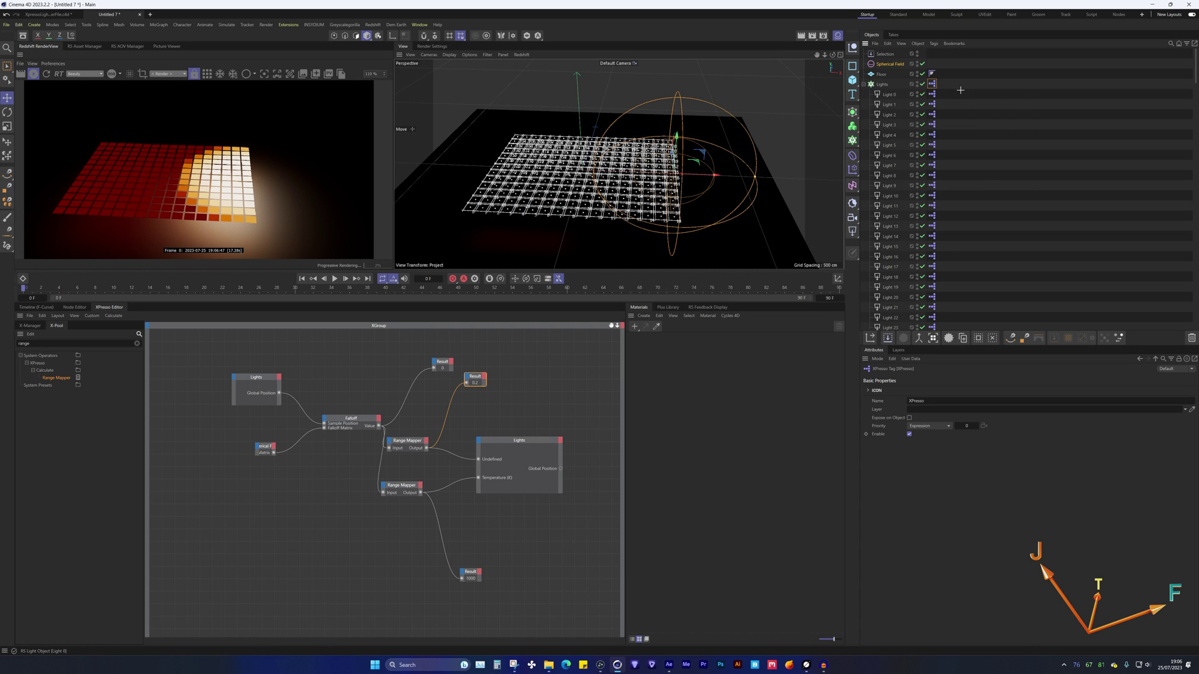
pyautogui.click(932, 84)
pyautogui.press('Delete')
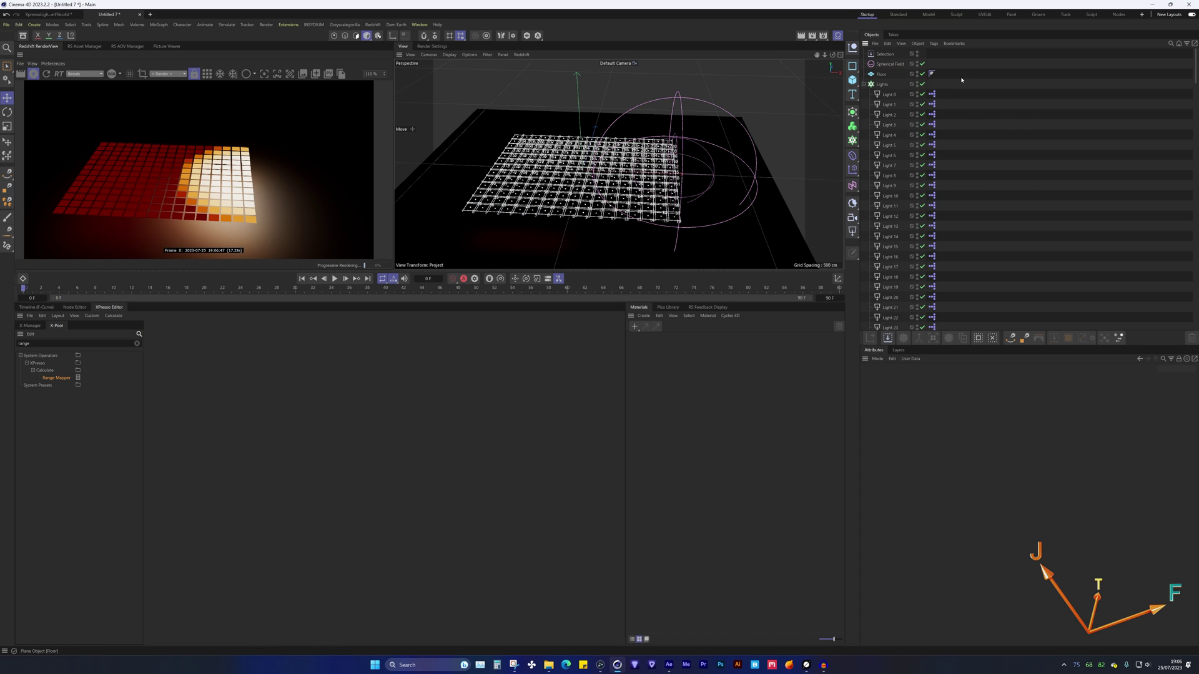
pyautogui.click(890, 64)
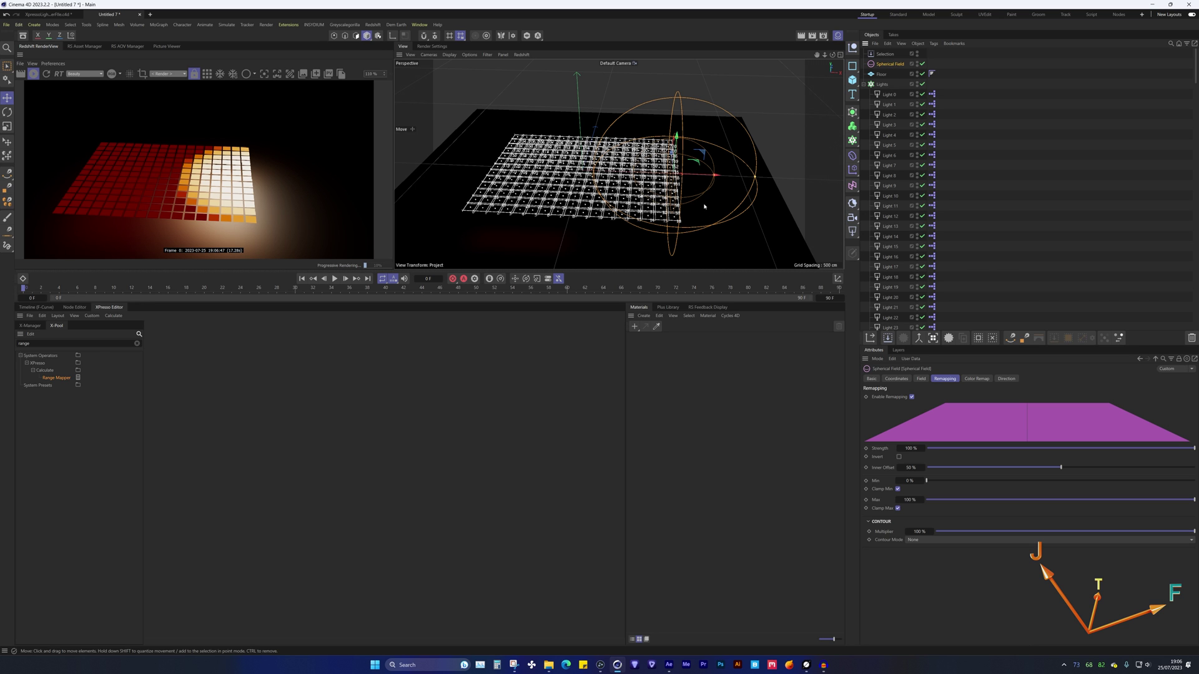
pyautogui.moveTo(690, 183); pyautogui.dragTo(622, 179)
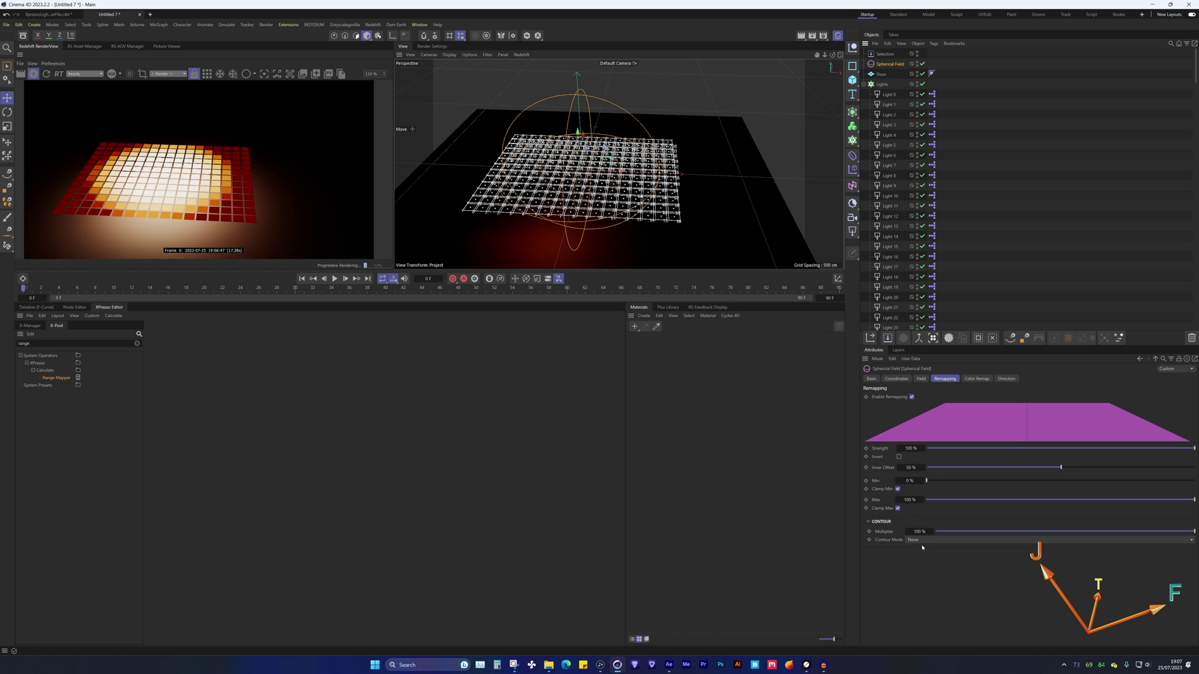
# Step: Set the Spherical Field's contour mode to Curve with a 0% inner offset
pyautogui.click(937, 539)
pyautogui.click(937, 587)
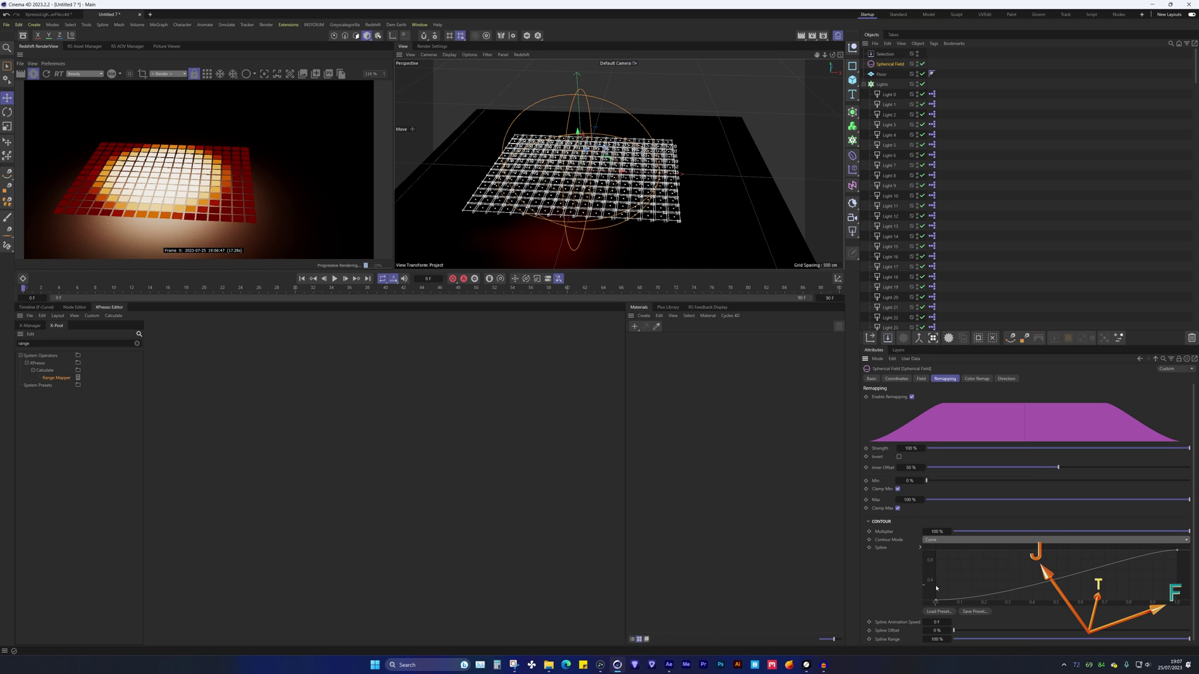
pyautogui.moveTo(1054, 468); pyautogui.dragTo(873, 463)
# Step: Move the Spherical Field down along Y and view the grid from a low angle
pyautogui.press('e')
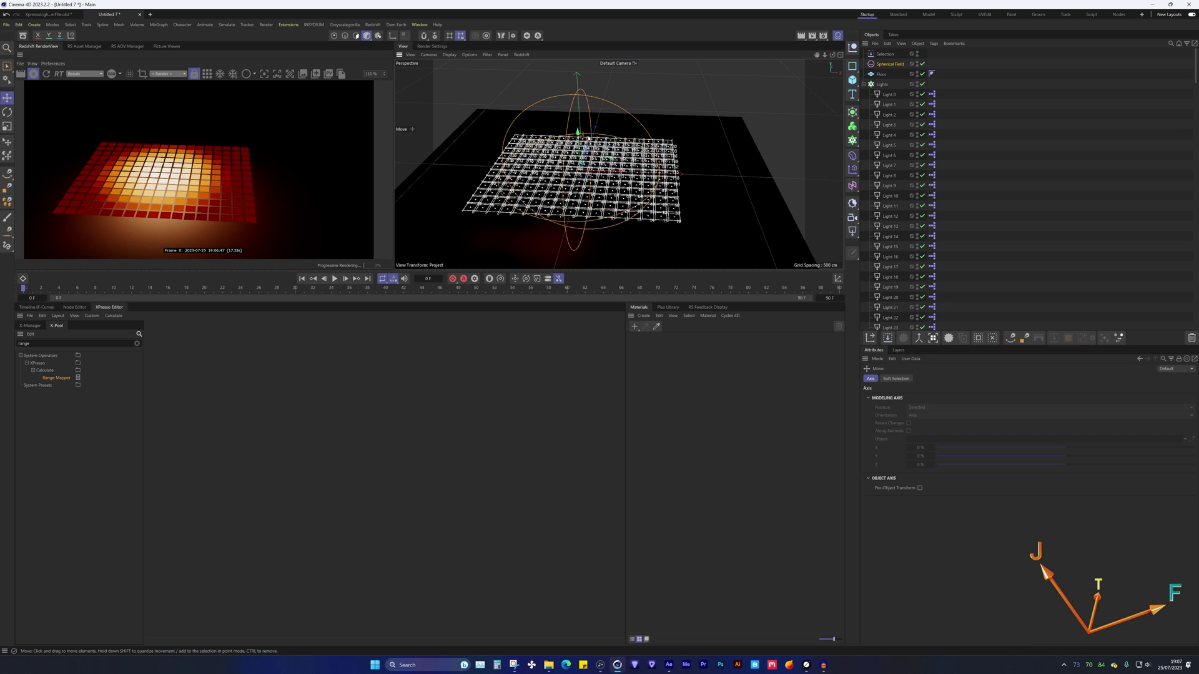
pyautogui.moveTo(578, 139); pyautogui.dragTo(651, 231)
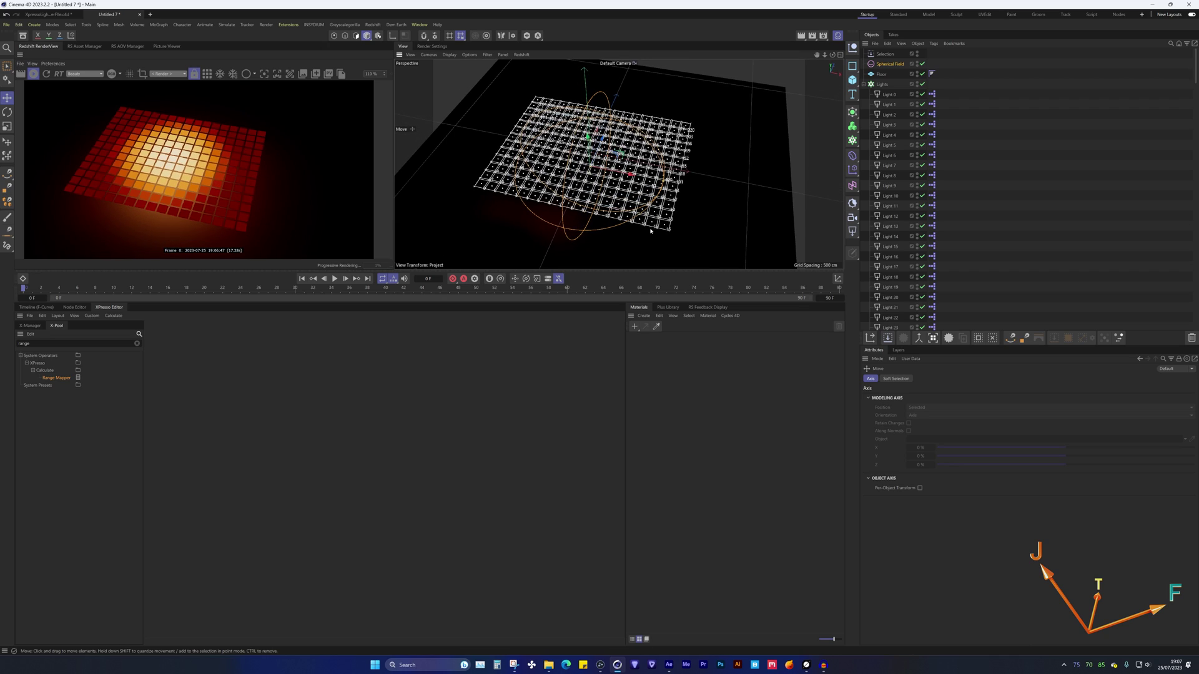
pyautogui.scroll(4, 651, 206)
pyautogui.keyDown('alt'); pyautogui.moveTo(584, 187); pyautogui.dragTo(584, 212); pyautogui.keyUp('alt')
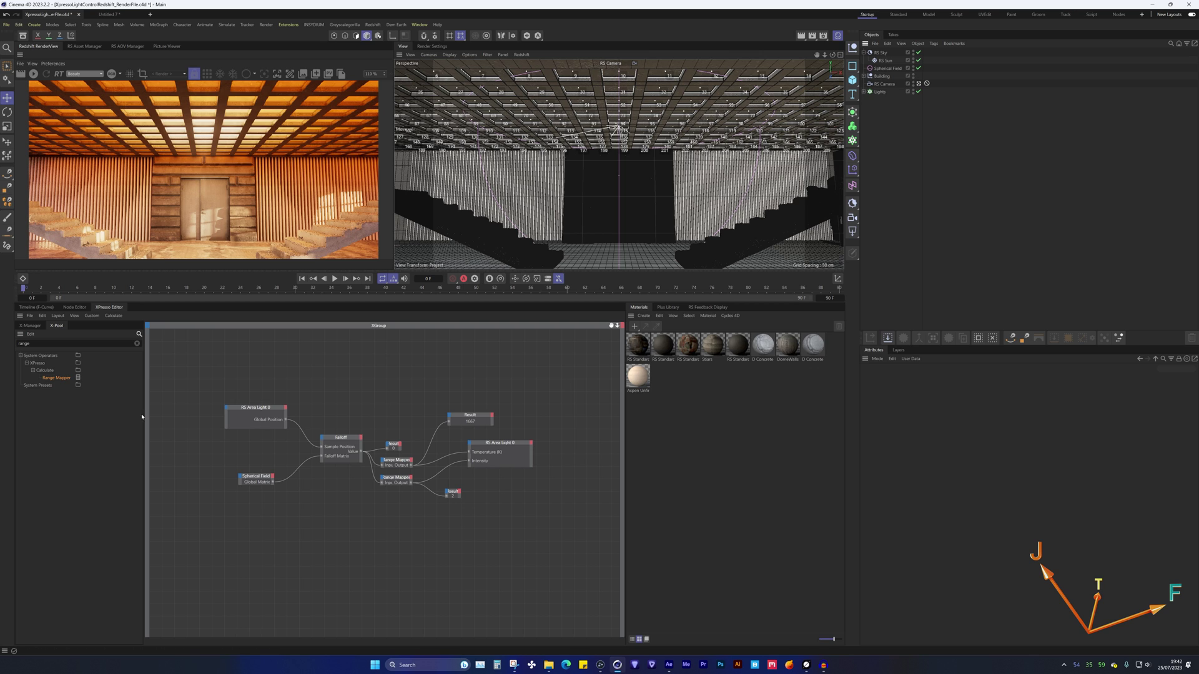
pyautogui.moveTo(218, 370); pyautogui.dragTo(552, 544)
pyautogui.click(417, 381)
pyautogui.click(399, 462)
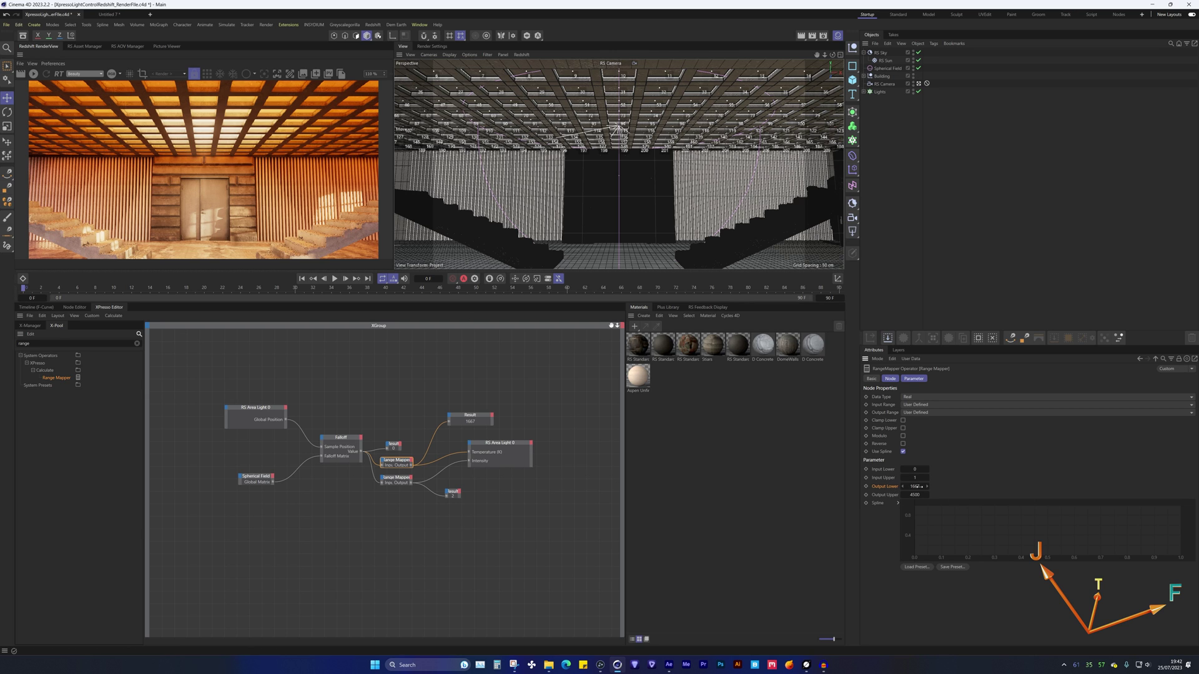
pyautogui.click(918, 486)
pyautogui.click(914, 494)
pyautogui.click(712, 430)
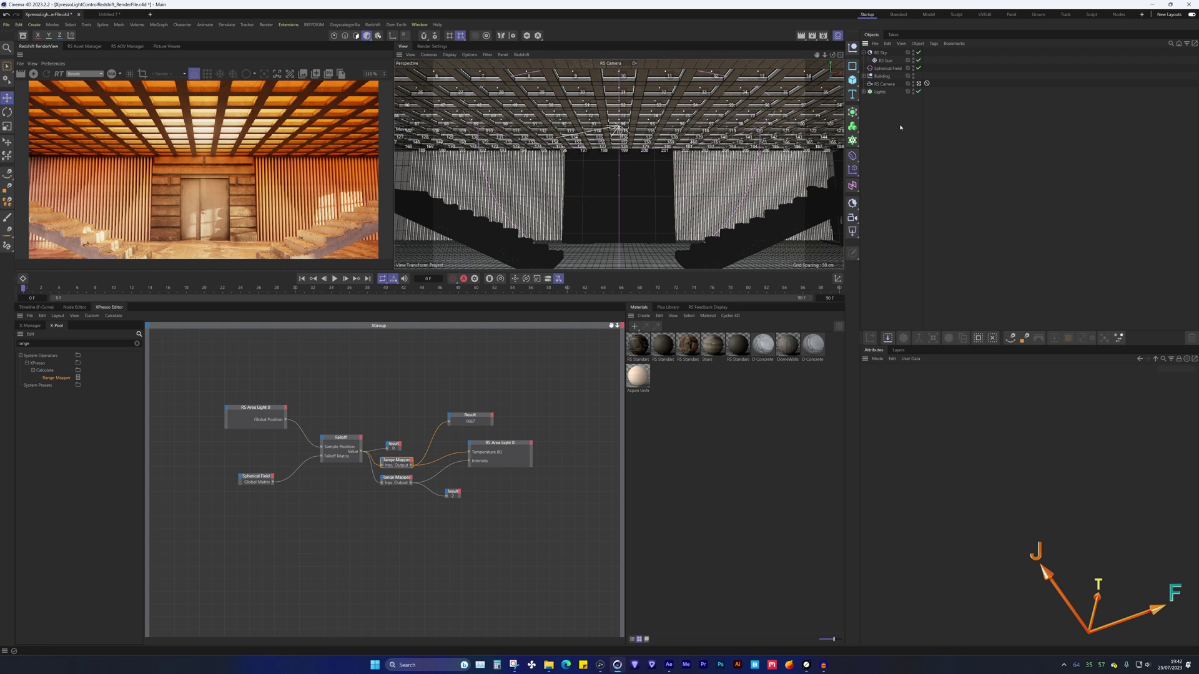
pyautogui.click(886, 55)
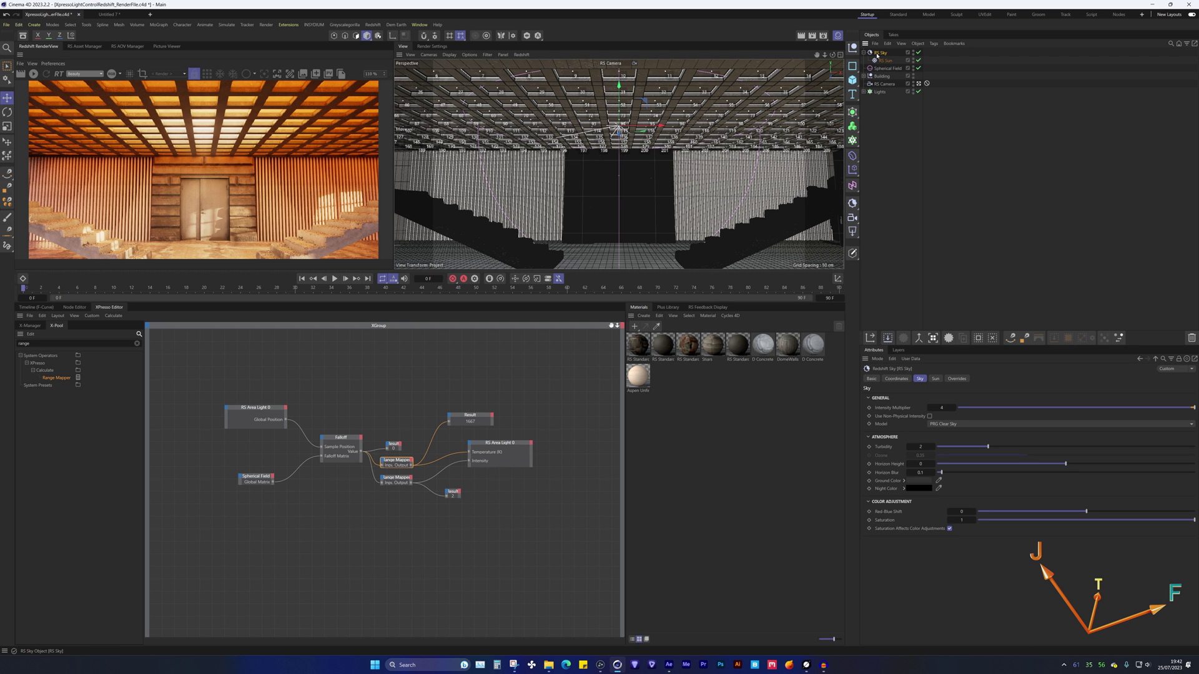
pyautogui.click(933, 379)
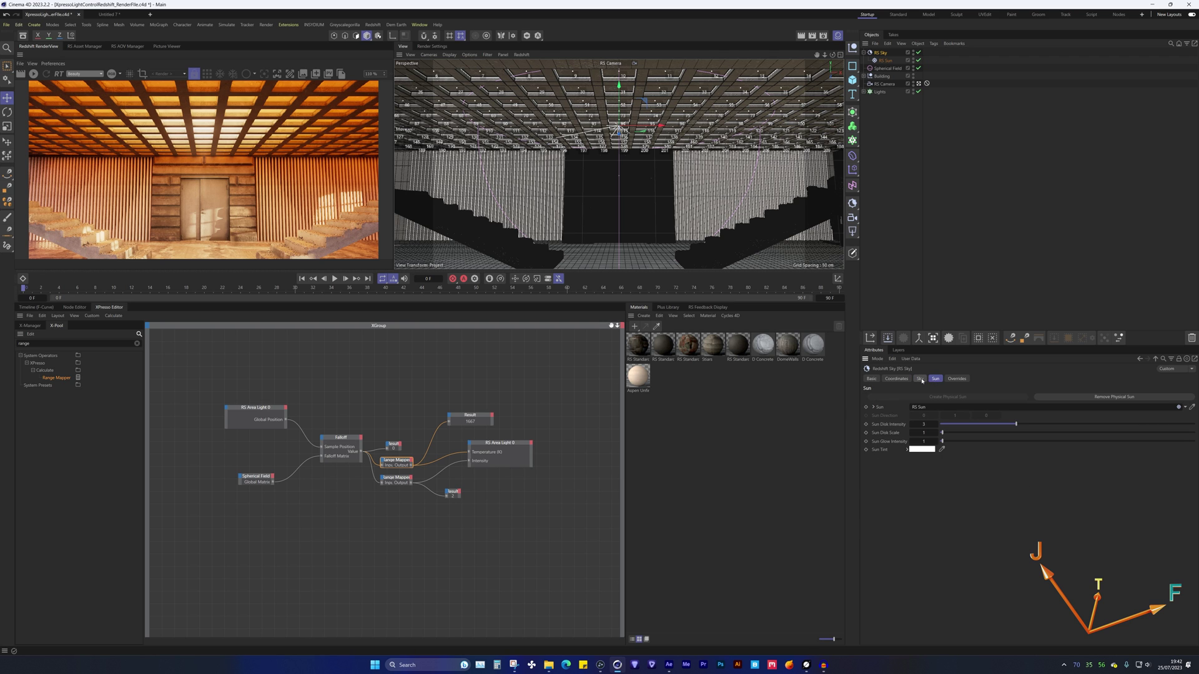
pyautogui.click(921, 379)
pyautogui.click(878, 164)
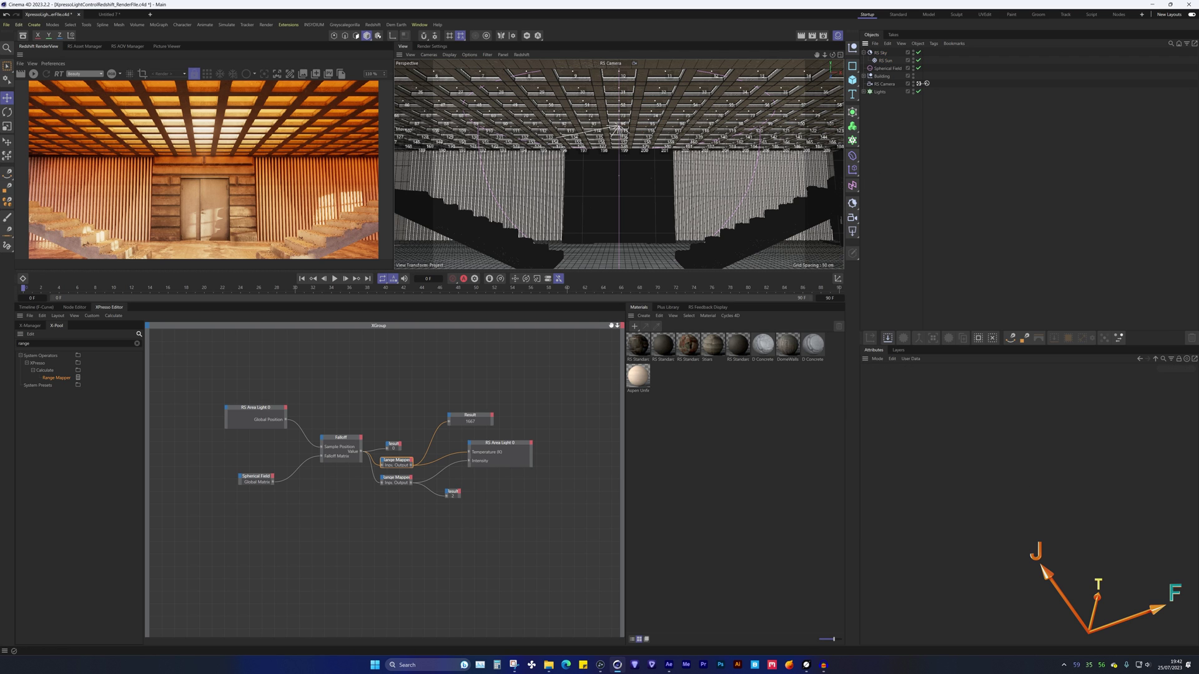
pyautogui.click(918, 83)
pyautogui.keyDown('alt'); pyautogui.moveTo(646, 232); pyautogui.dragTo(707, 182); pyautogui.keyUp('alt')
pyautogui.scroll(5, 681, 190)
pyautogui.moveTo(600, 200)
pyautogui.keyDown('alt'); pyautogui.mouseDown()
pyautogui.moveTo(518, 190)
pyautogui.moveTo(650, 201)
pyautogui.moveTo(581, 187)
pyautogui.mouseUp(); pyautogui.keyUp('alt')
pyautogui.click(918, 84)
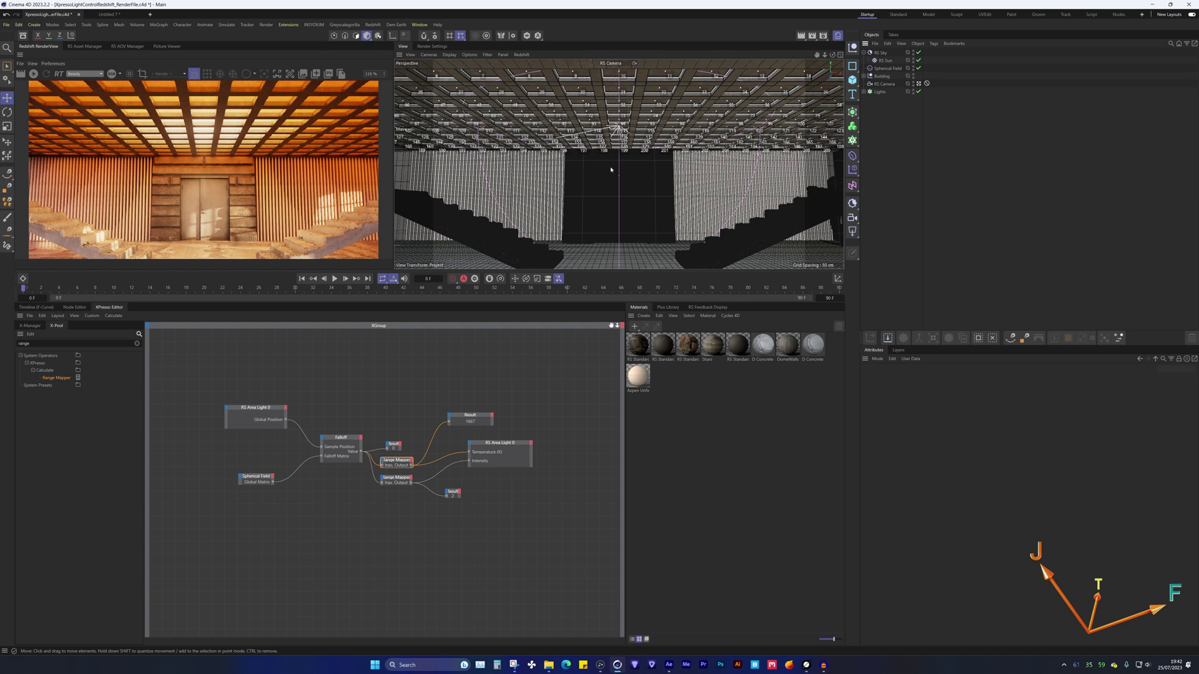
pyautogui.click(581, 183)
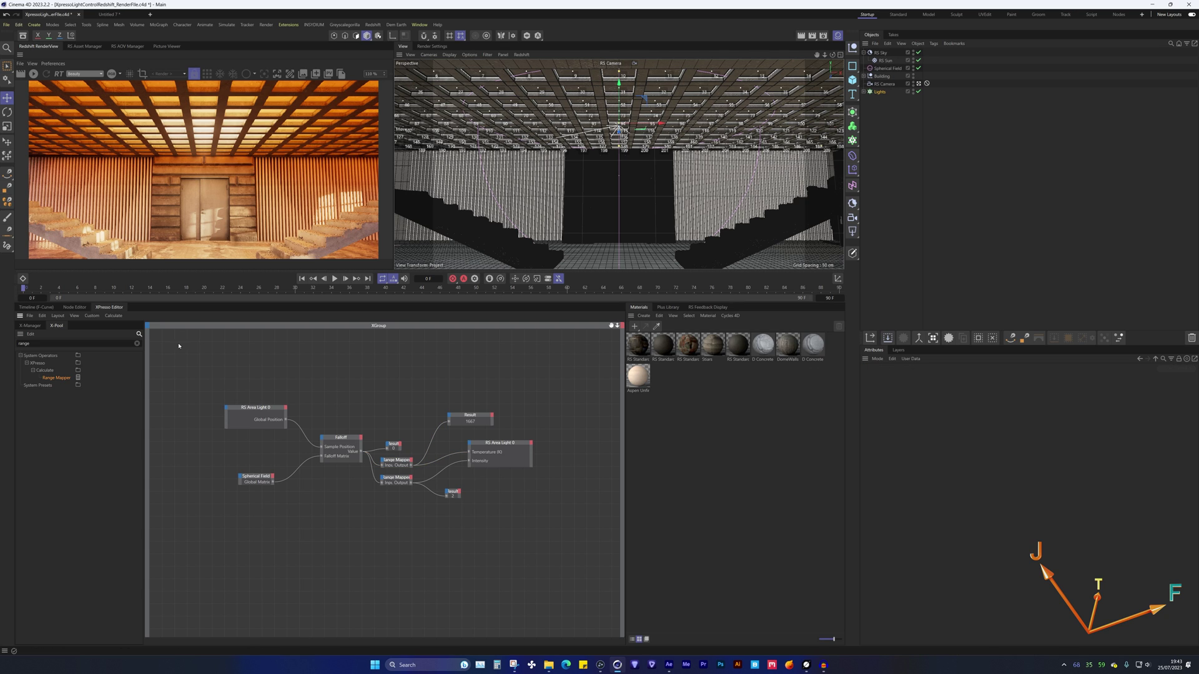
# Step: Nudge the RS Area Light 0 node to the right in the XPresso graph
pyautogui.moveTo(177, 343); pyautogui.dragTo(561, 554)
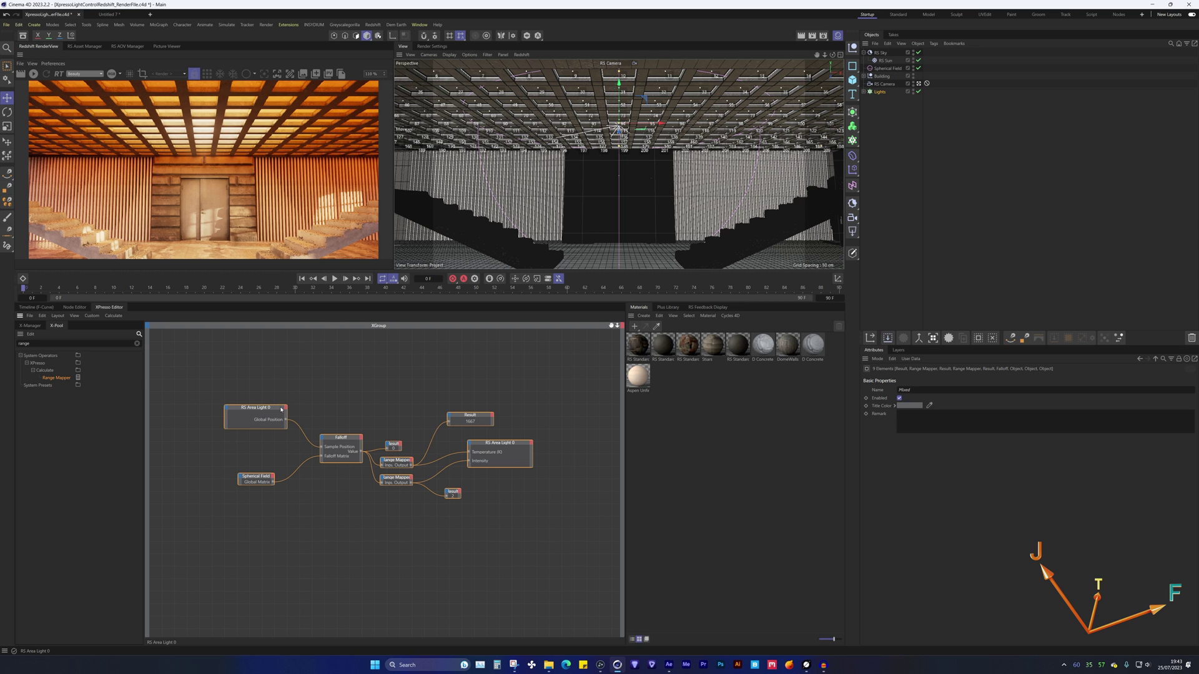
pyautogui.click(503, 446)
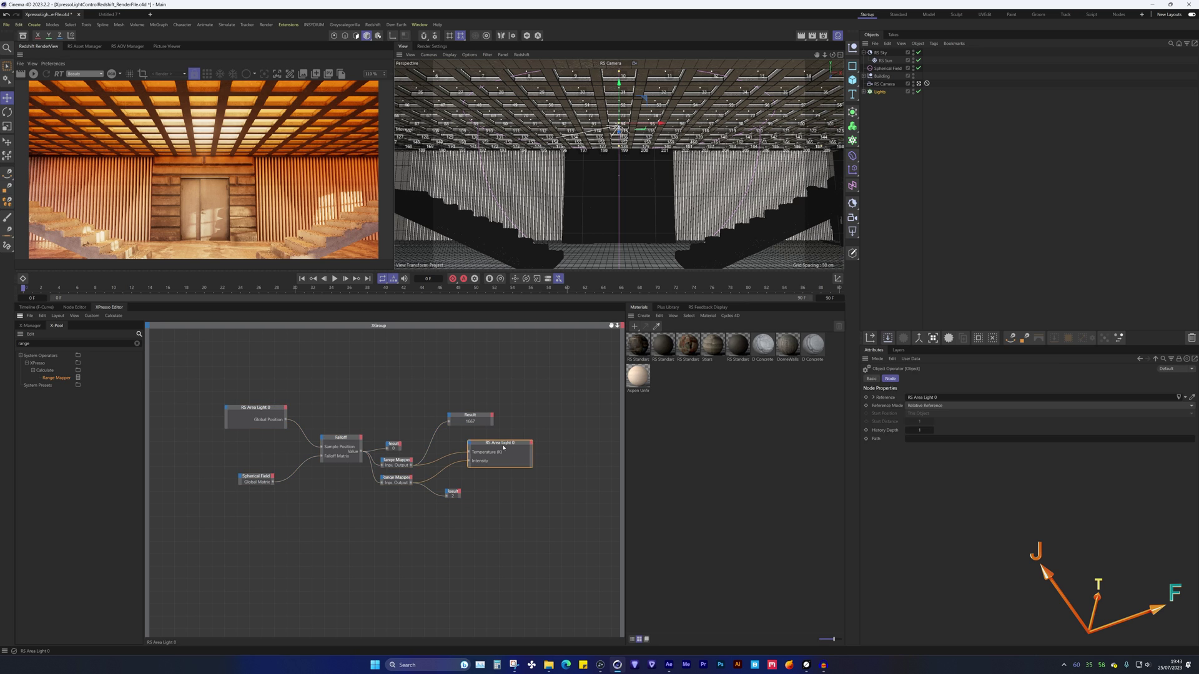
pyautogui.moveTo(470, 445); pyautogui.dragTo(486, 450)
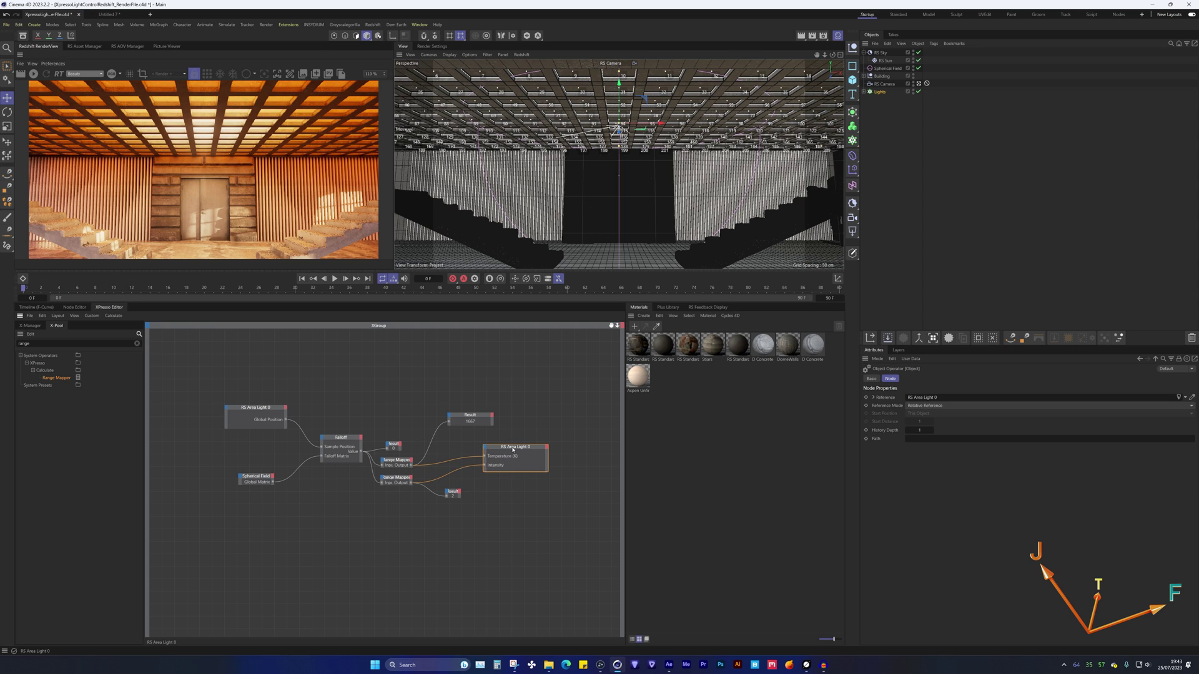
pyautogui.click(486, 449)
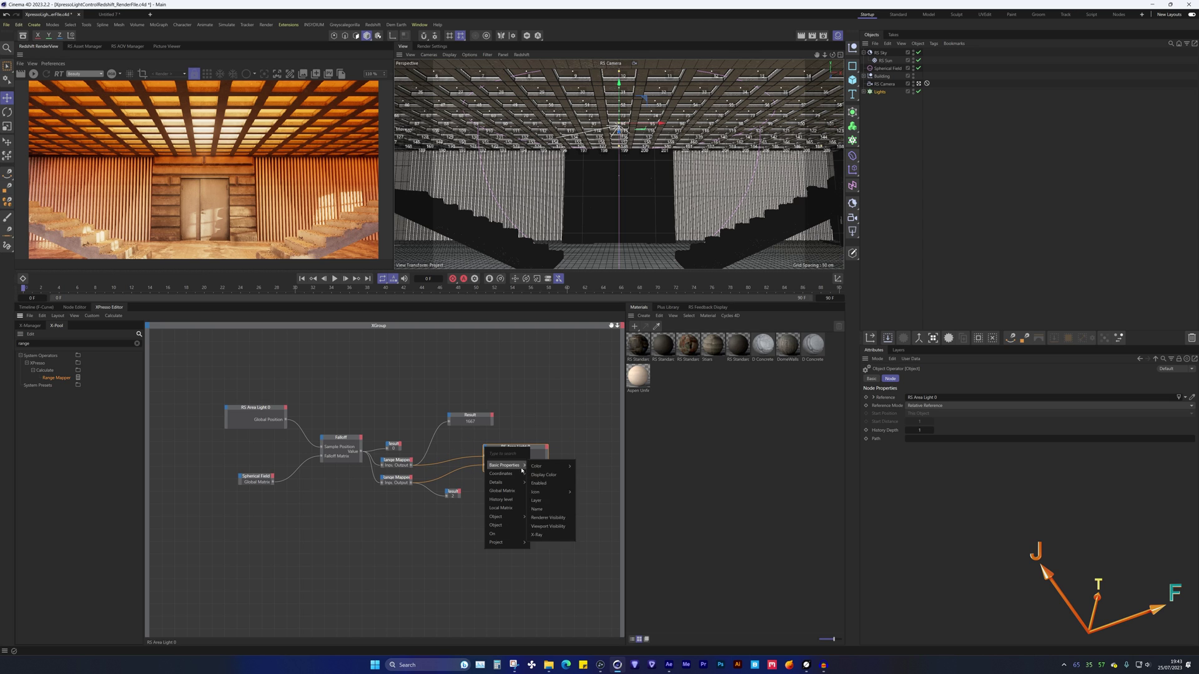
pyautogui.moveTo(520, 465)
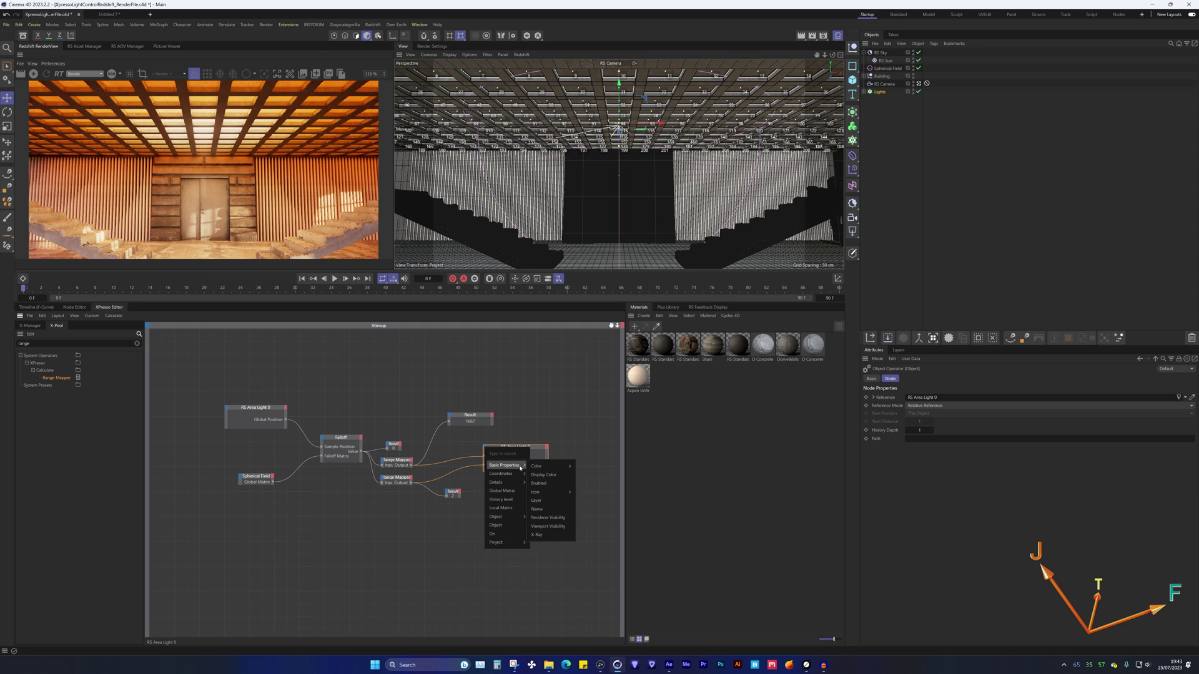
pyautogui.click(865, 92)
# Step: Expand the Lights group and browse RS Area Light 1's Details, Project and contribution settings
pyautogui.click(864, 92)
pyautogui.click(893, 108)
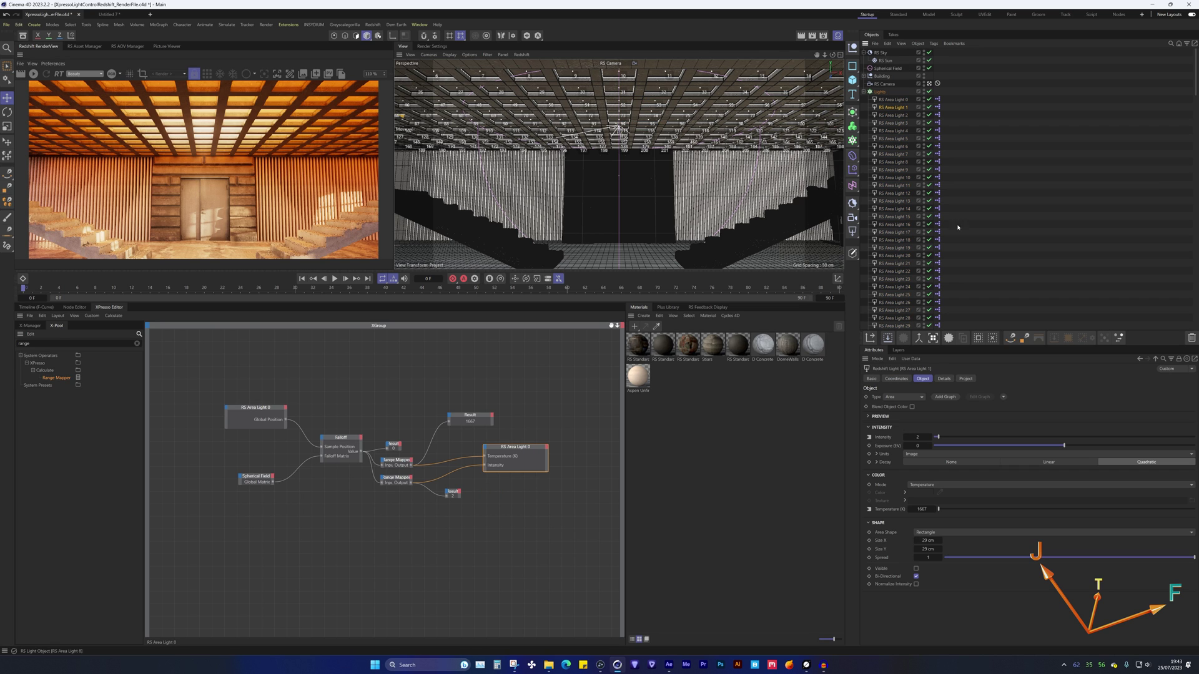
pyautogui.click(945, 379)
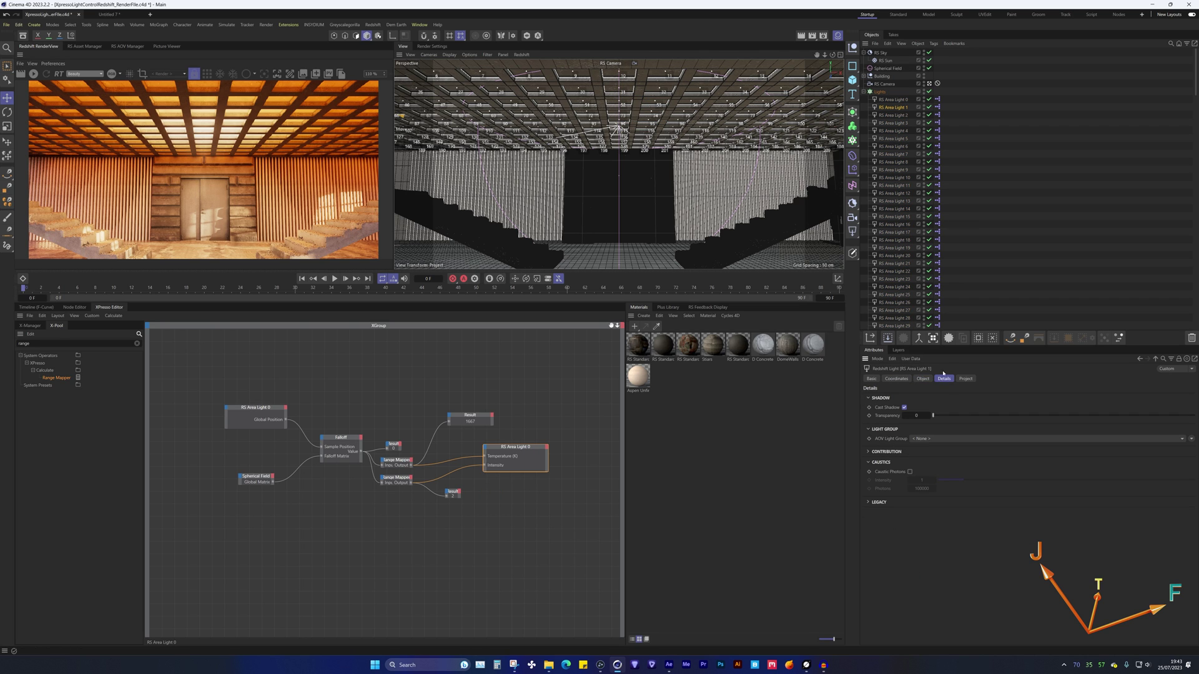
pyautogui.click(960, 379)
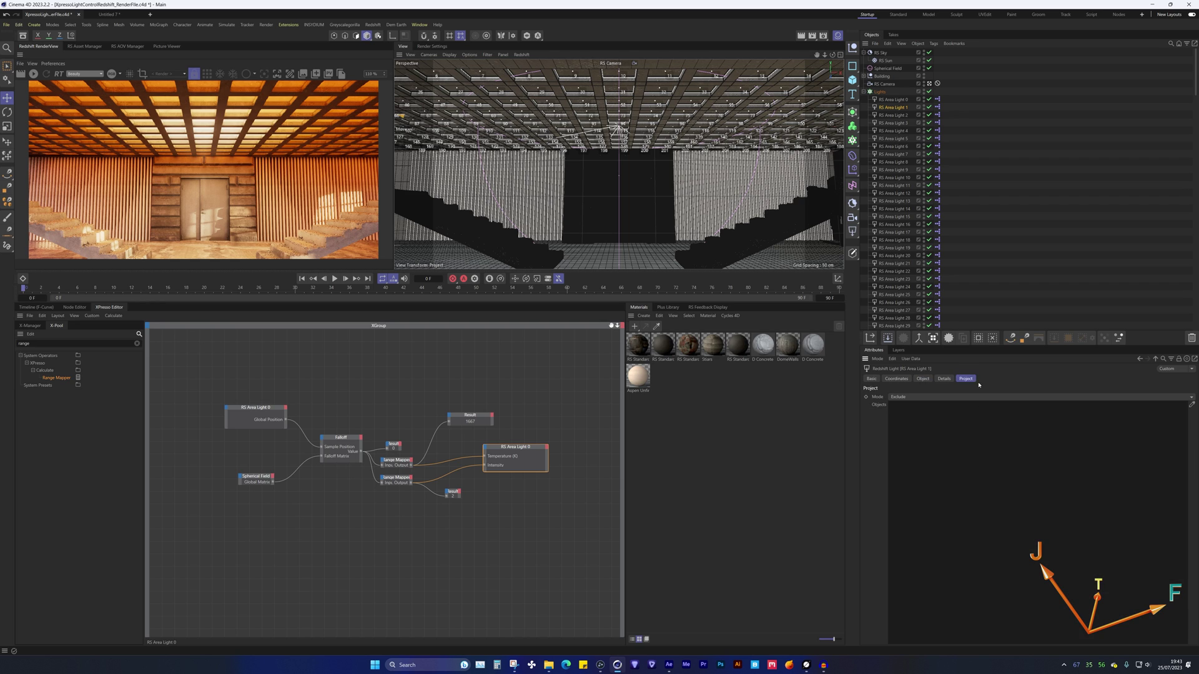
pyautogui.click(944, 379)
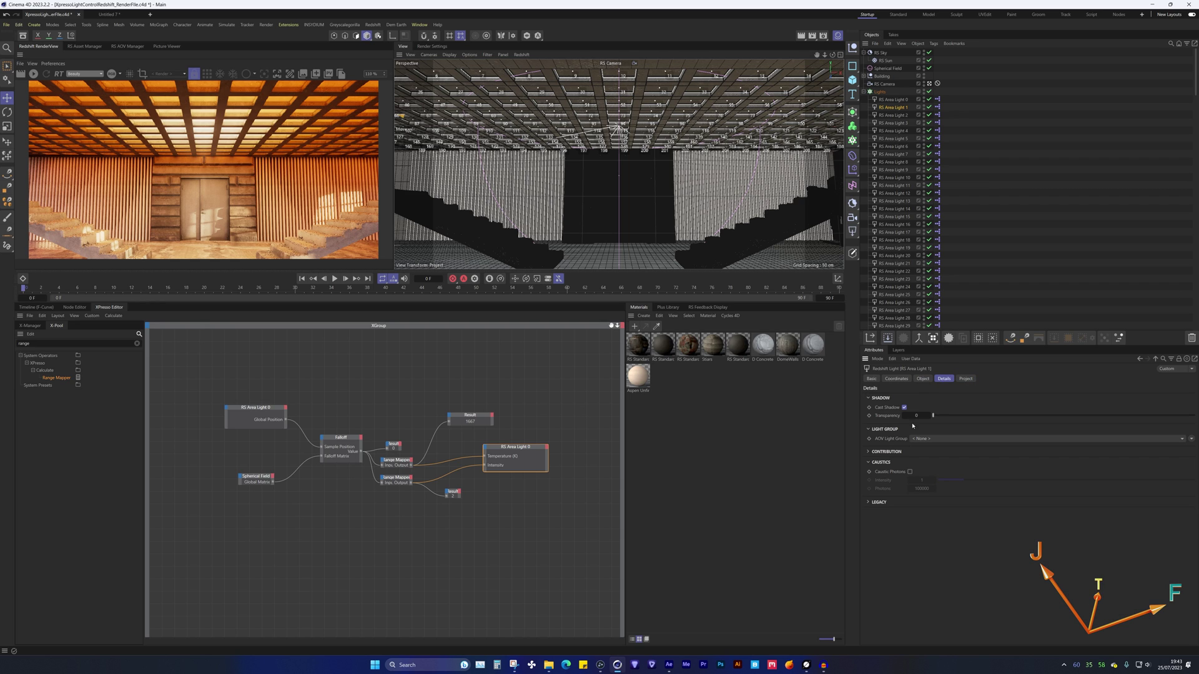
pyautogui.click(868, 452)
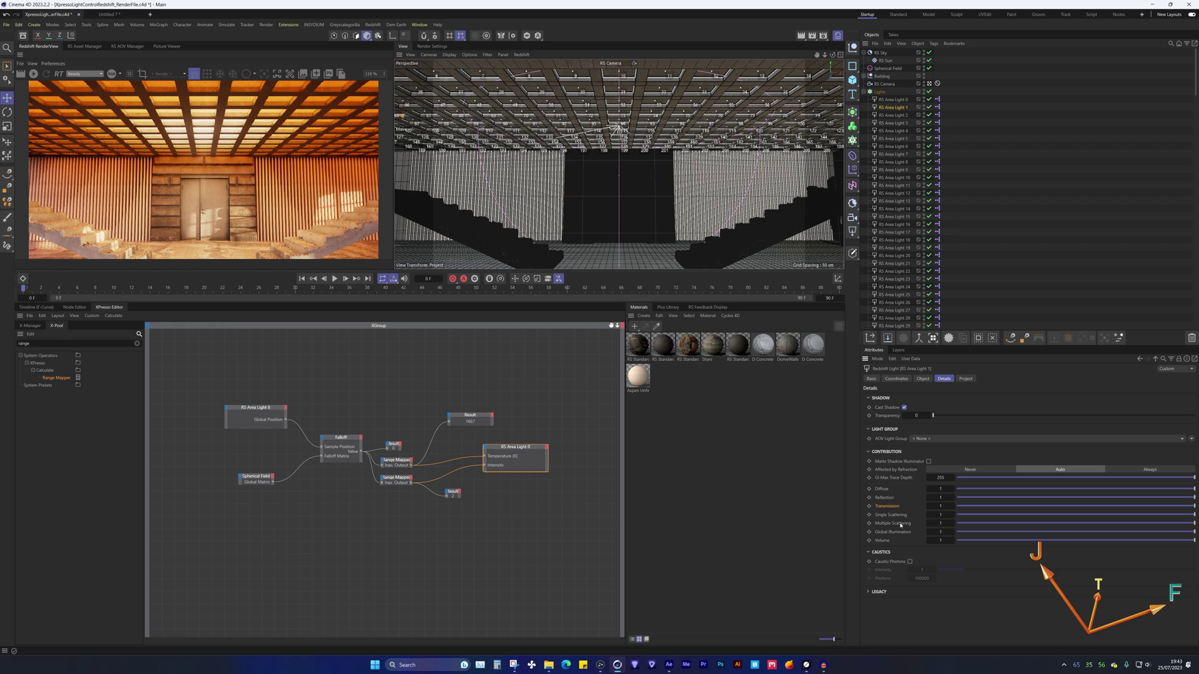
pyautogui.click(510, 410)
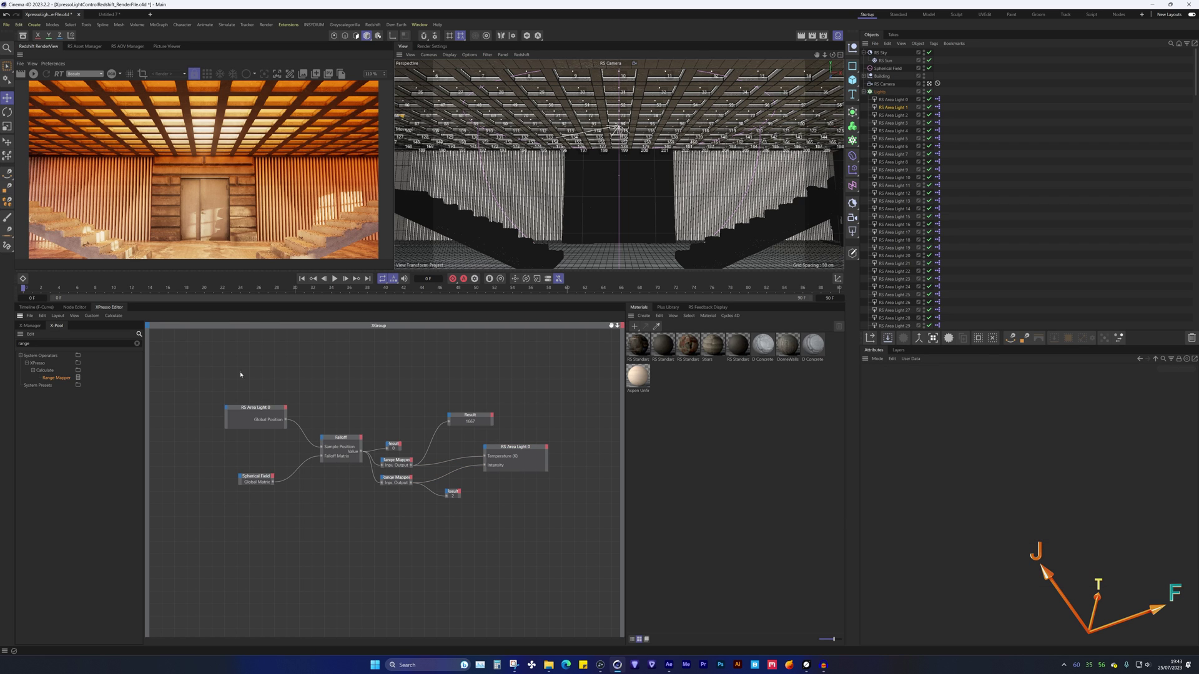
# Step: Select and then deselect the area light and Spherical Field nodes before the final render
pyautogui.moveTo(240, 375); pyautogui.dragTo(263, 499)
pyautogui.click(359, 556)
pyautogui.moveTo(567, 506); pyautogui.dragTo(550, 428)
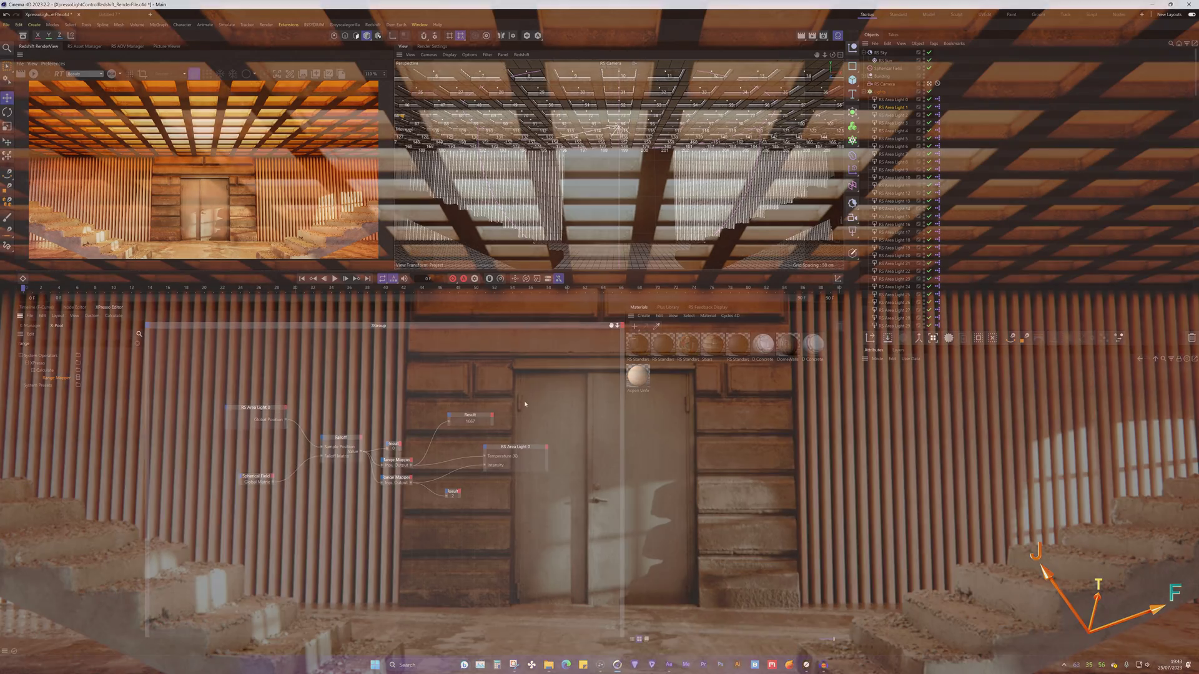